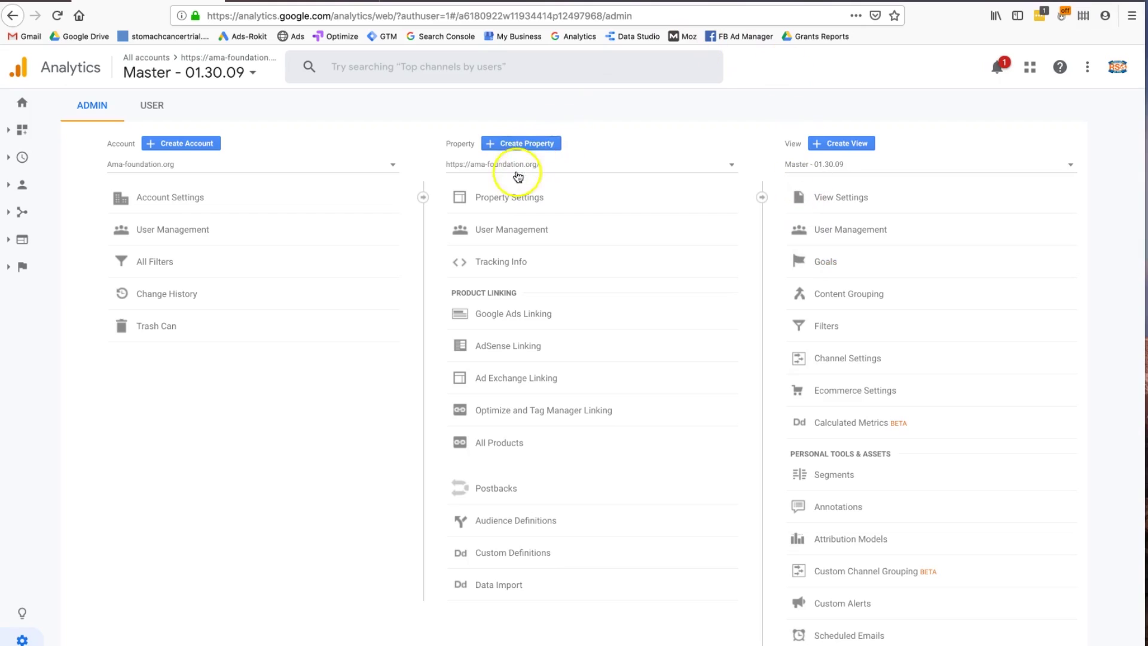
# - Open the goals of the Master - 01.30.09 view and sort them by recording status, with recording goals first
pyautogui.click(817, 165)
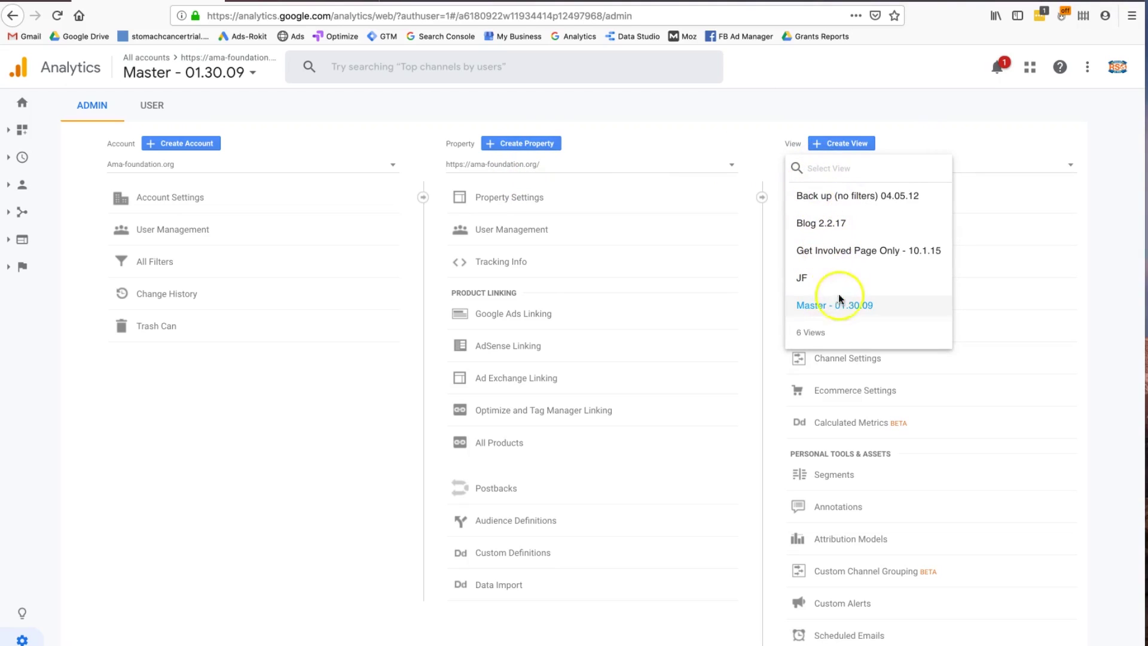
pyautogui.click(904, 119)
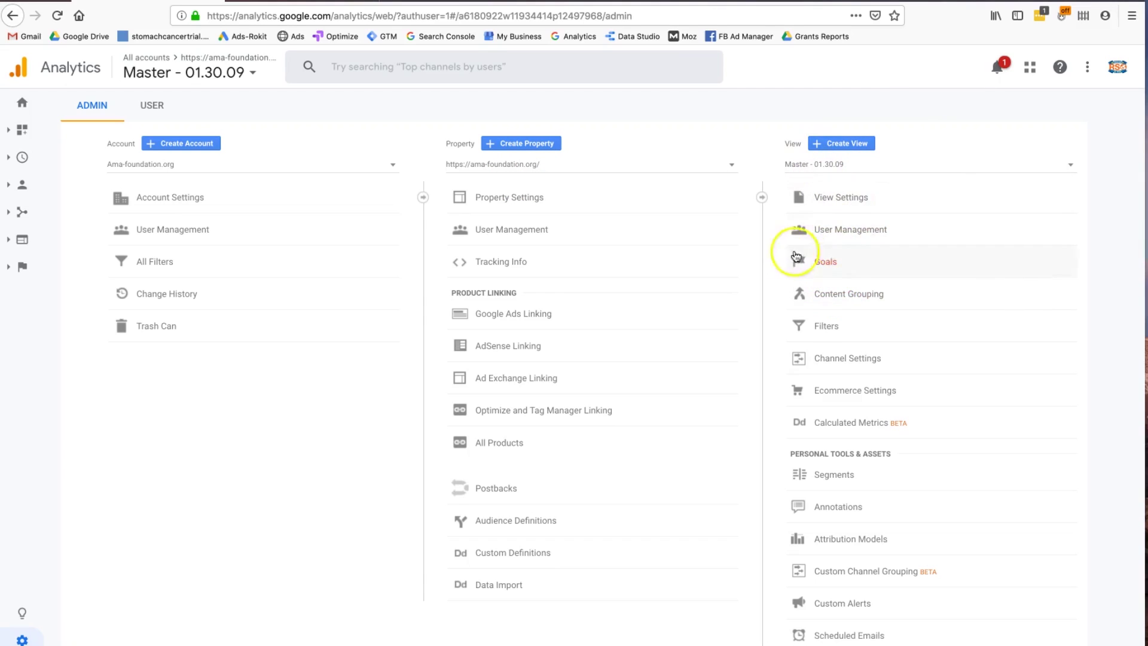
pyautogui.click(837, 263)
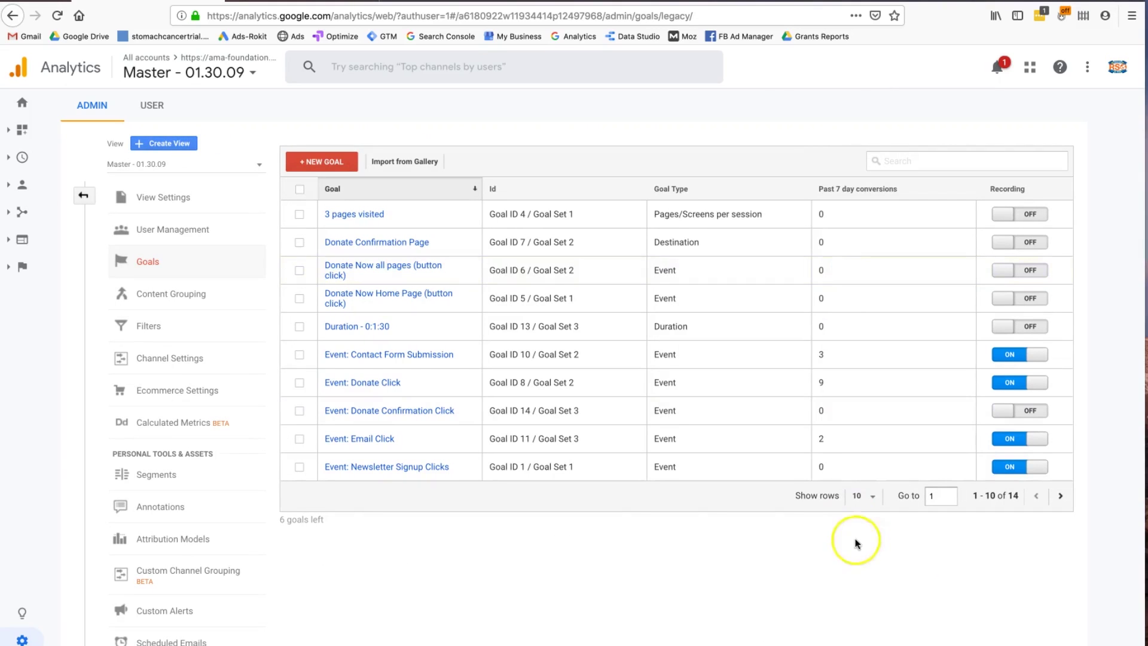
pyautogui.click(864, 499)
pyautogui.click(865, 501)
pyautogui.click(866, 501)
pyautogui.click(865, 501)
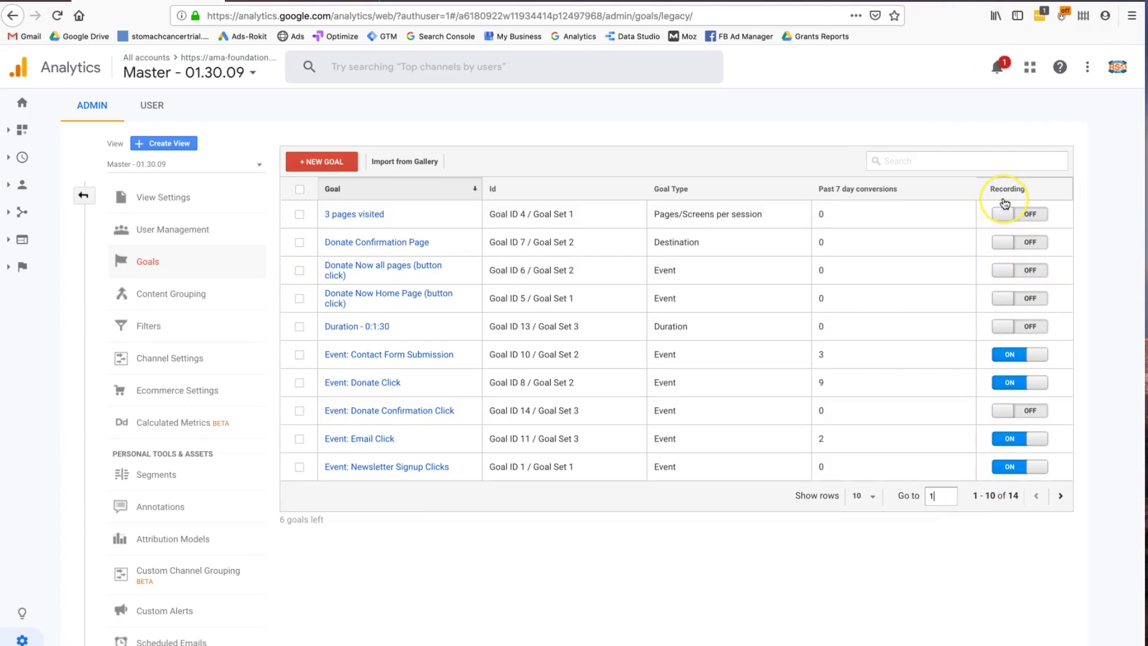
pyautogui.click(1006, 192)
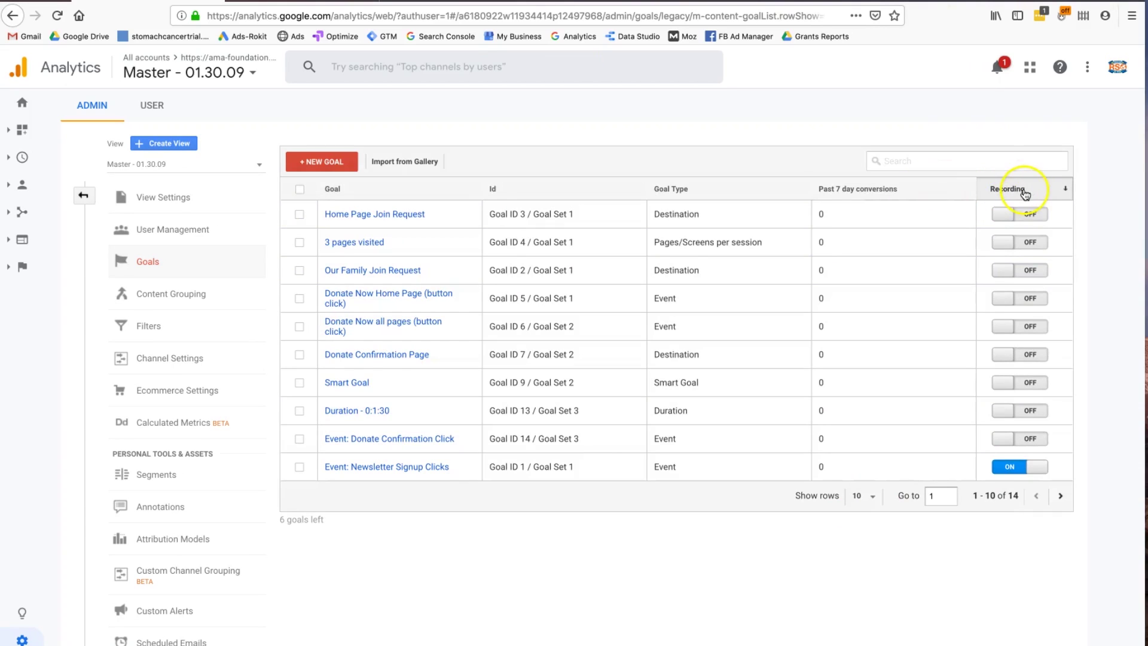
pyautogui.click(1023, 190)
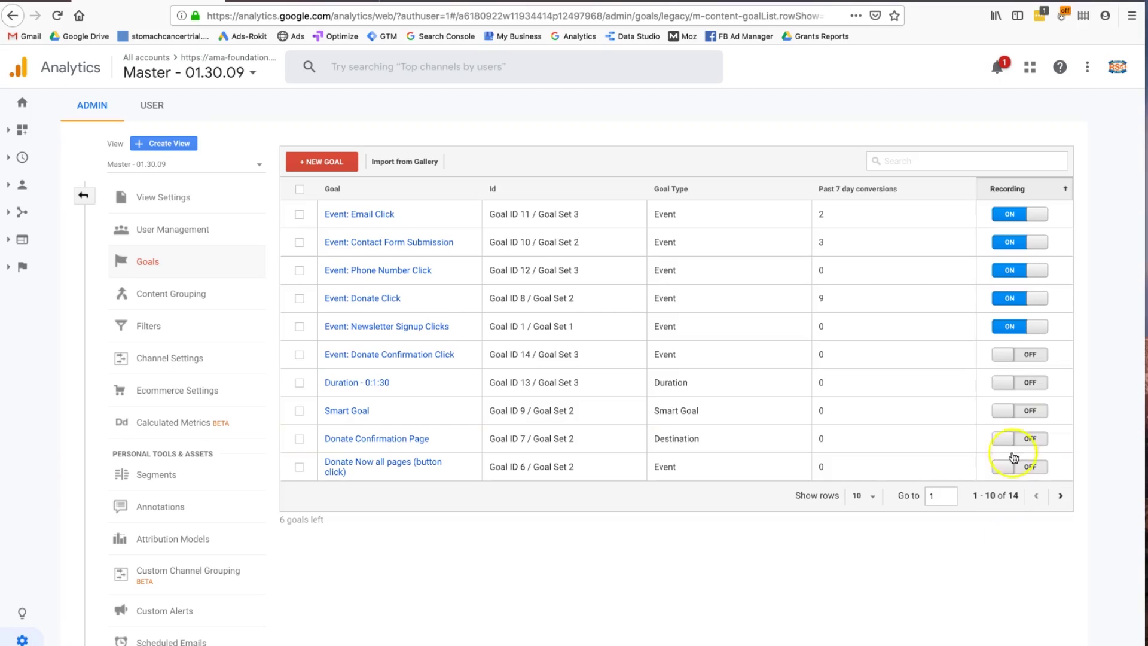
# - Switch recording off for the "Event: Newsletter Signup Clicks" goal and back on
pyautogui.click(1015, 329)
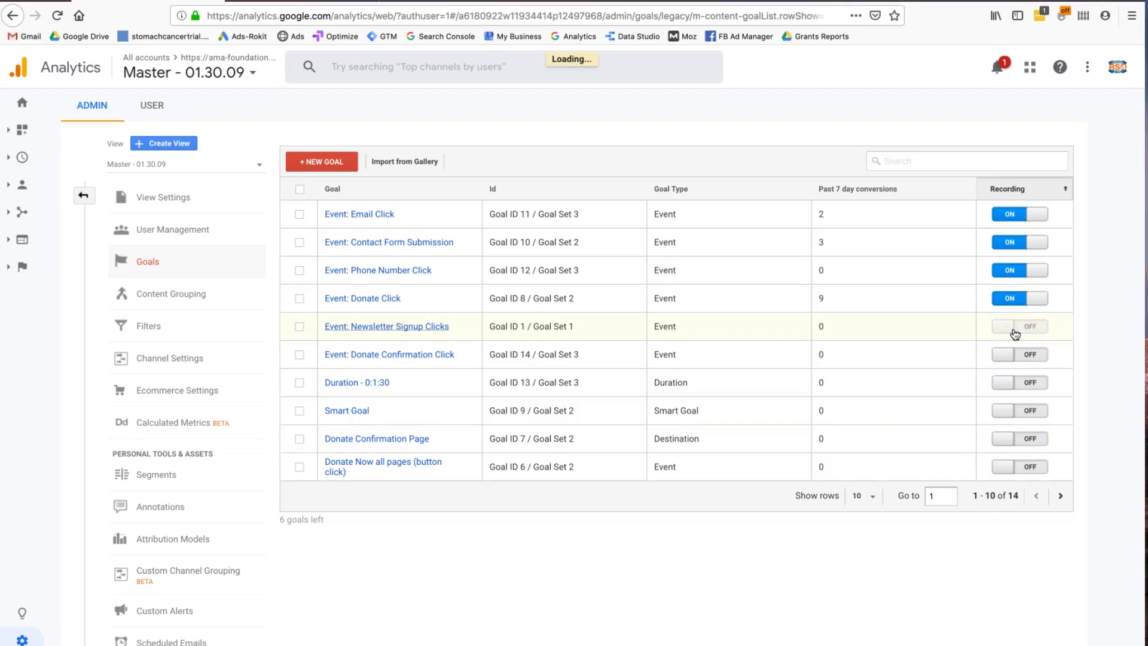
pyautogui.click(1023, 329)
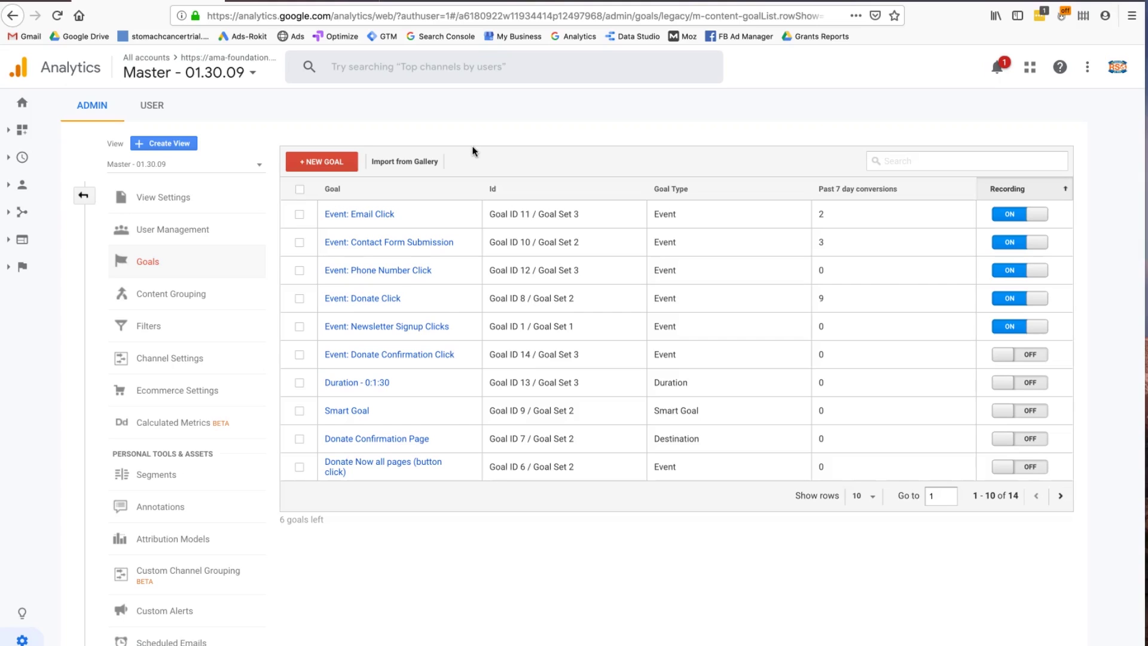
# - Review the user permissions of the Master view and return to the administration overview
pyautogui.click(200, 232)
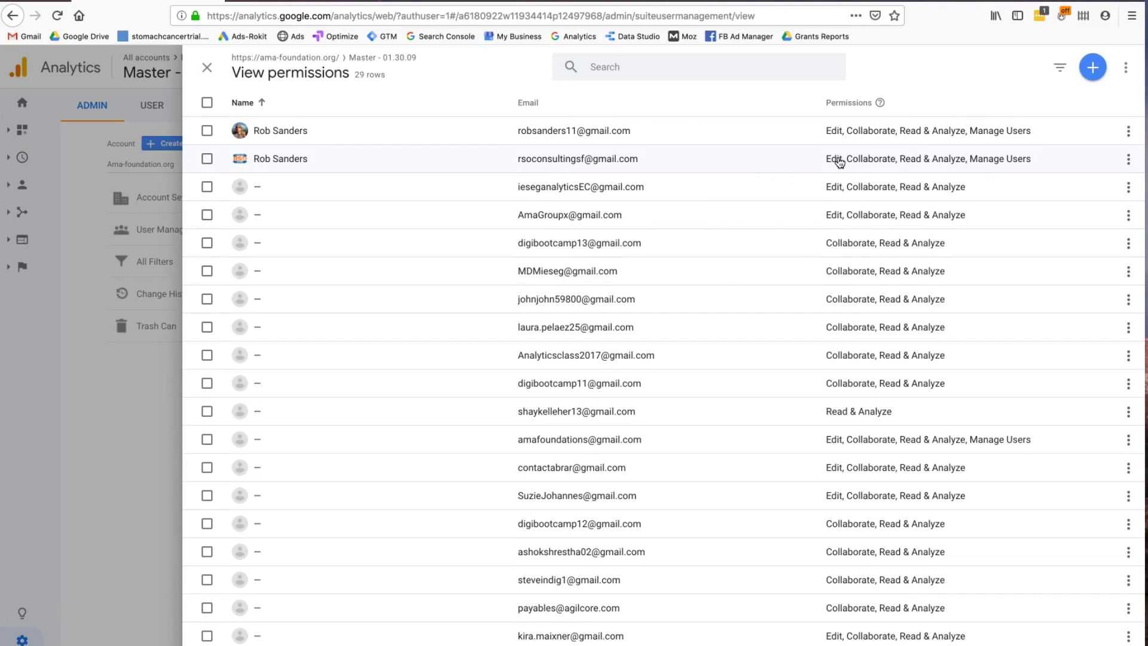
pyautogui.click(207, 67)
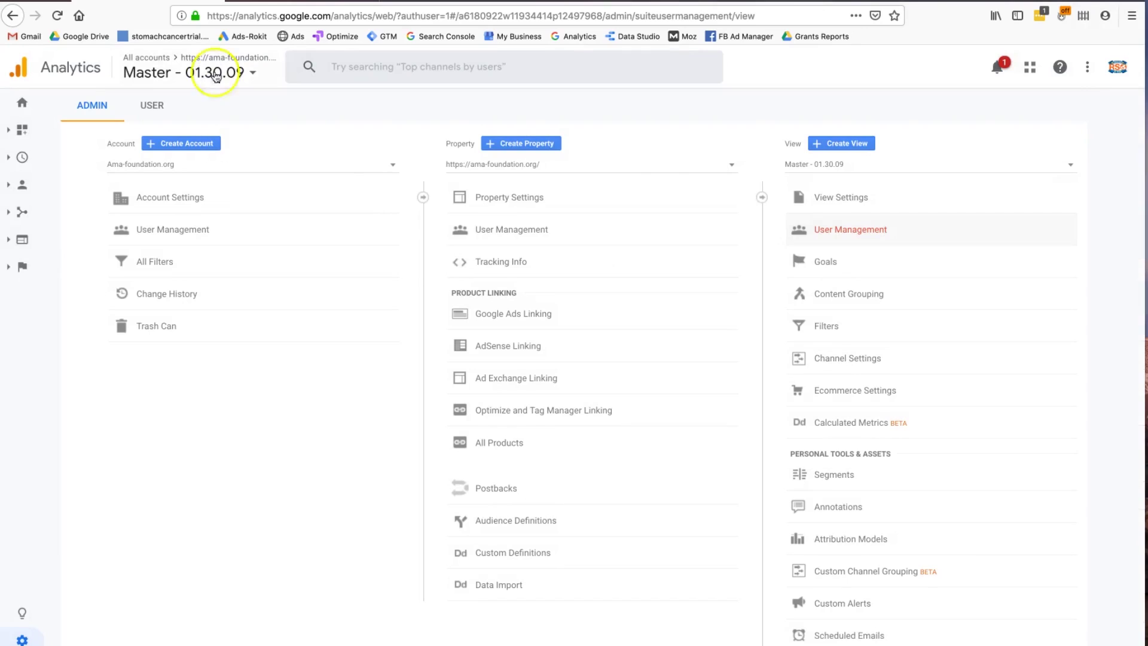
pyautogui.click(825, 263)
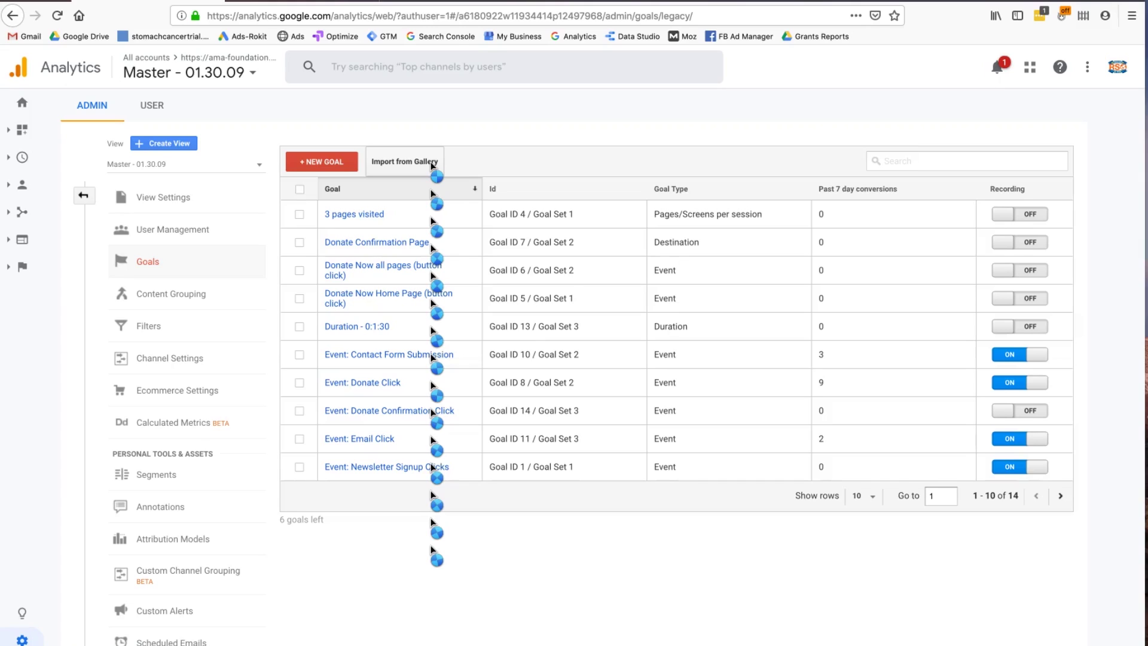
pyautogui.click(329, 168)
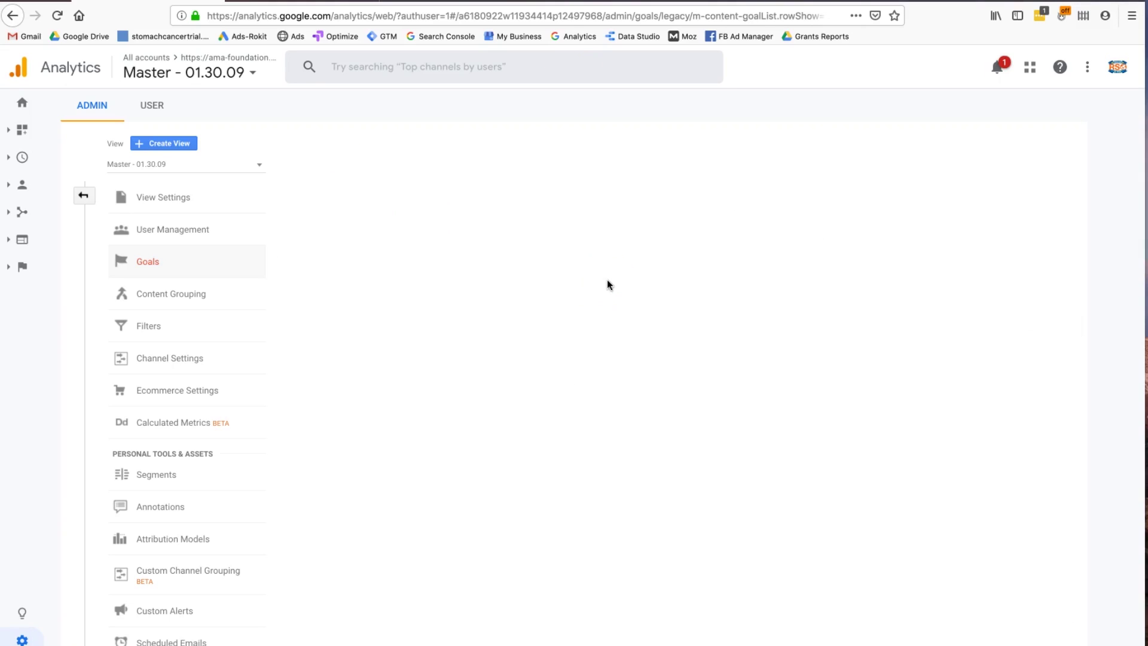
pyautogui.click(820, 270)
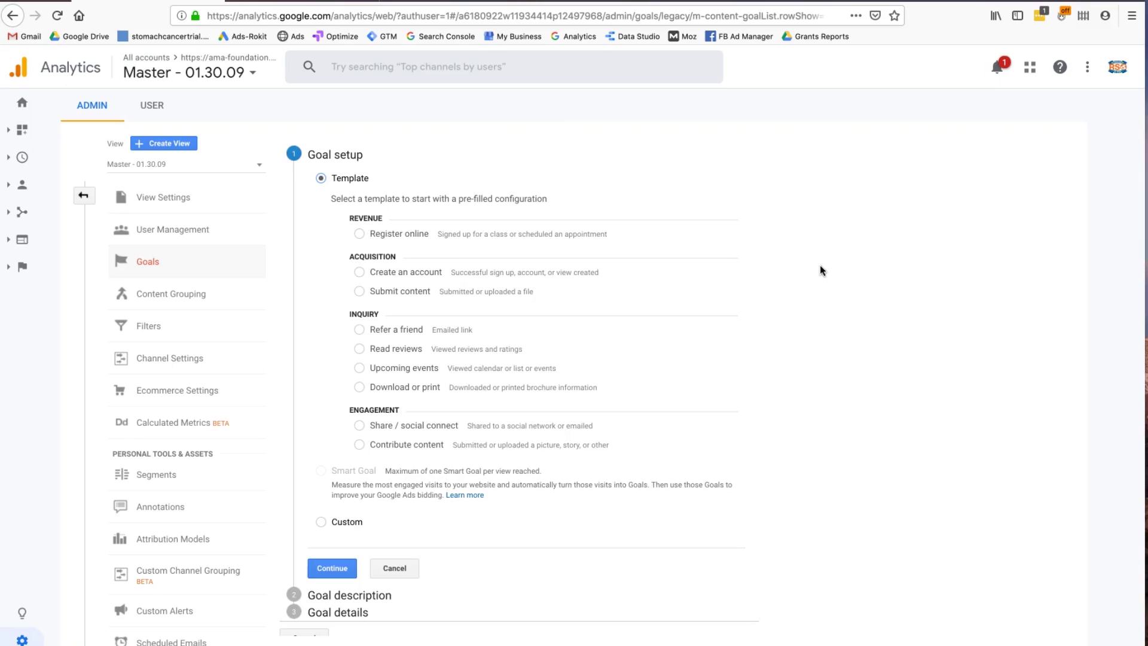
pyautogui.click(464, 249)
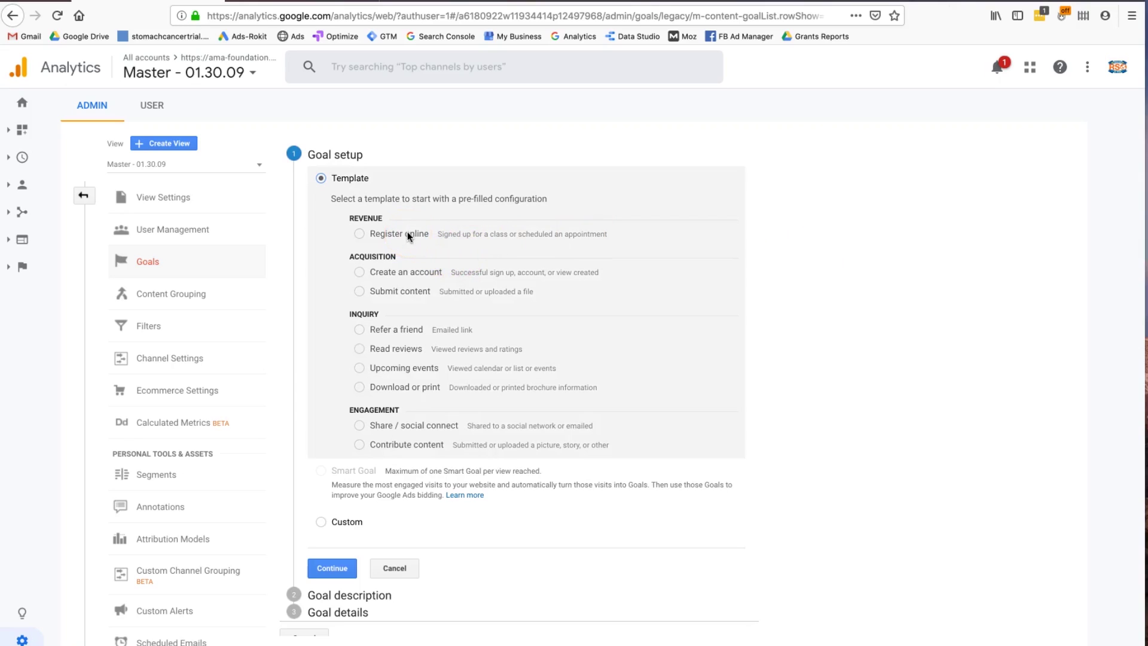
pyautogui.click(411, 272)
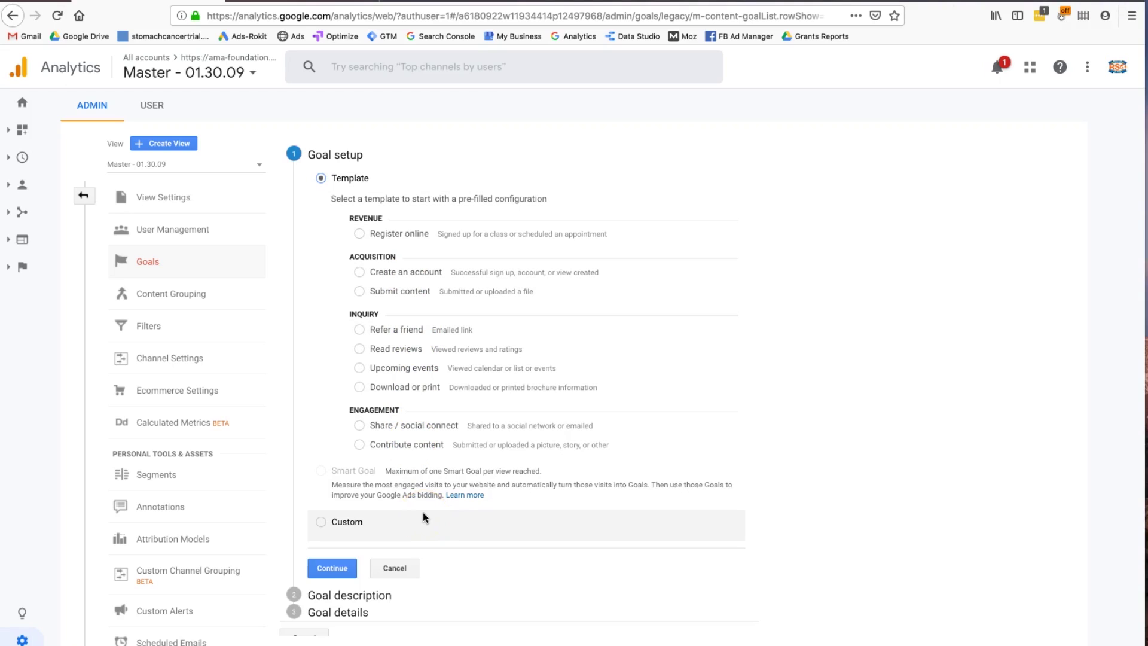
pyautogui.click(351, 521)
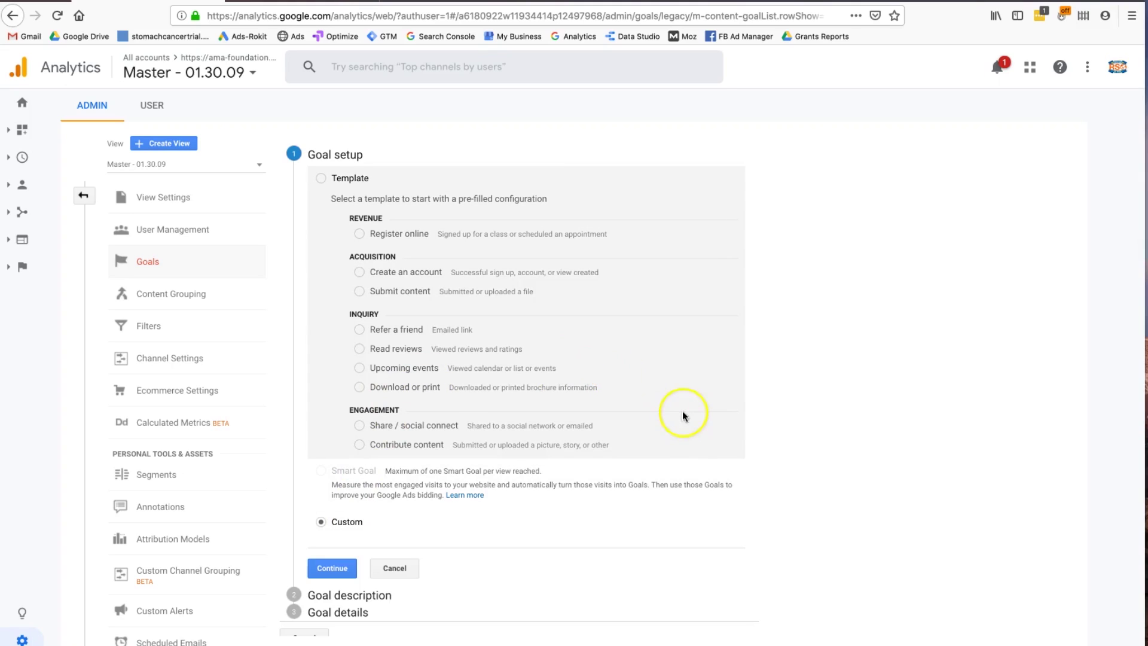
pyautogui.click(342, 567)
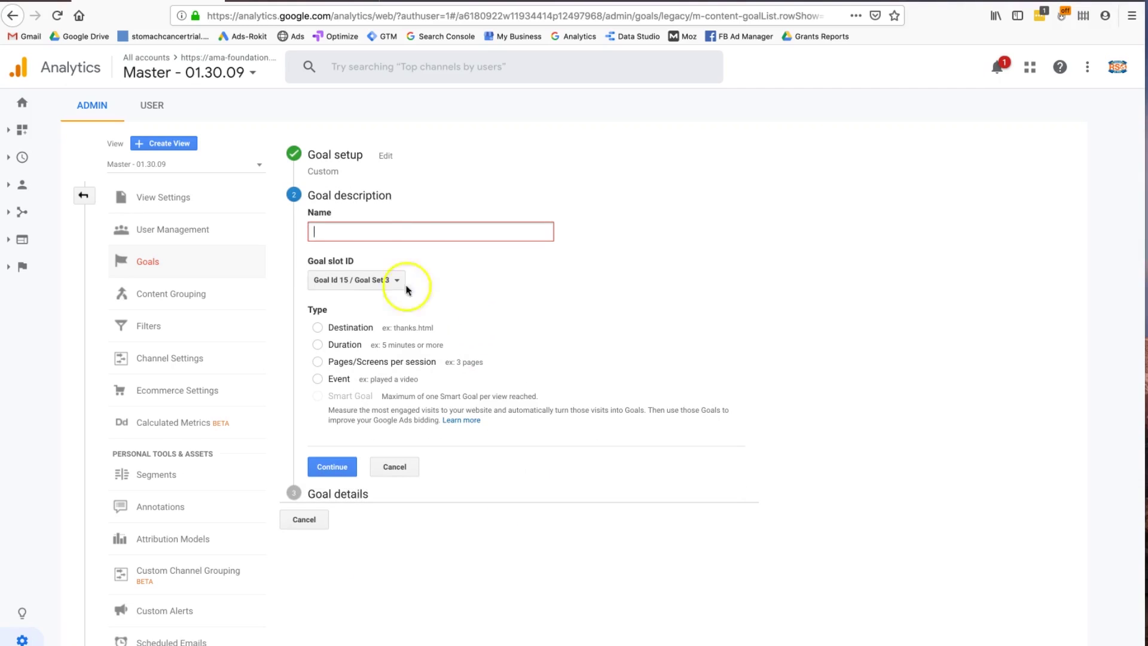
pyautogui.click(371, 233)
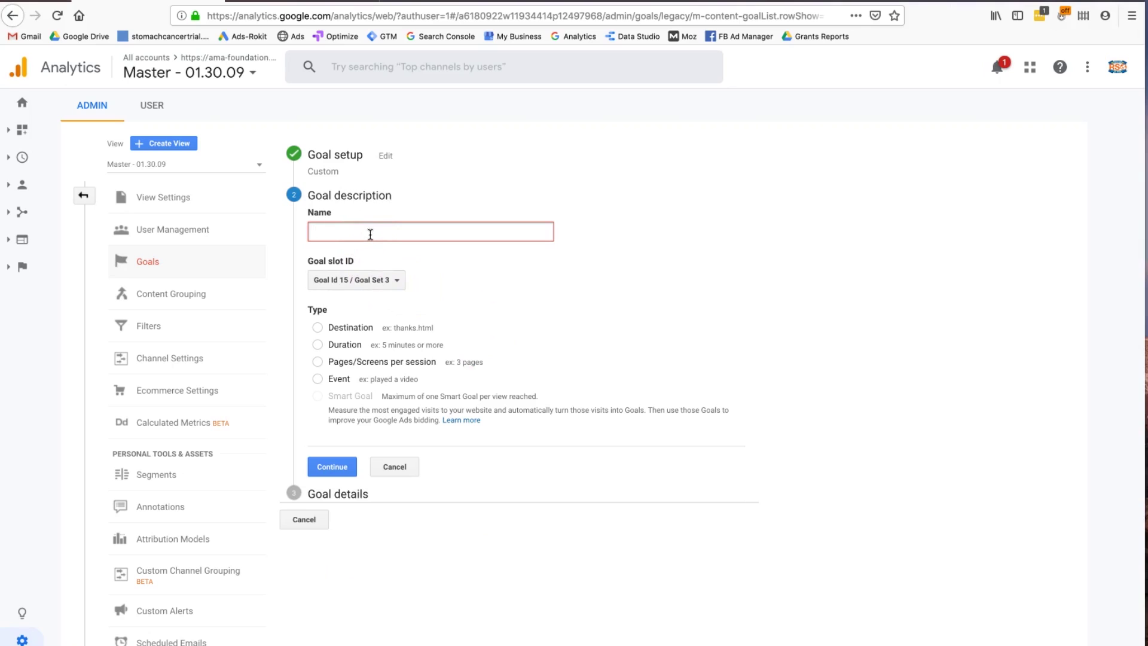
pyautogui.write('Thank you page')
pyautogui.click(410, 276)
pyautogui.click(343, 286)
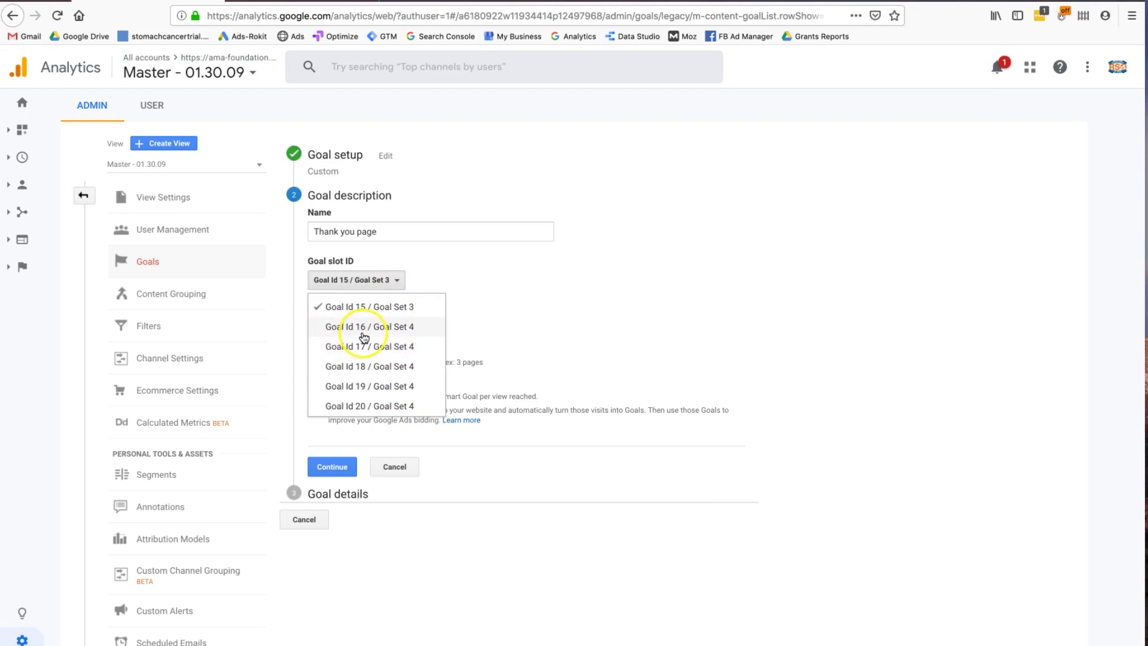
pyautogui.click(375, 413)
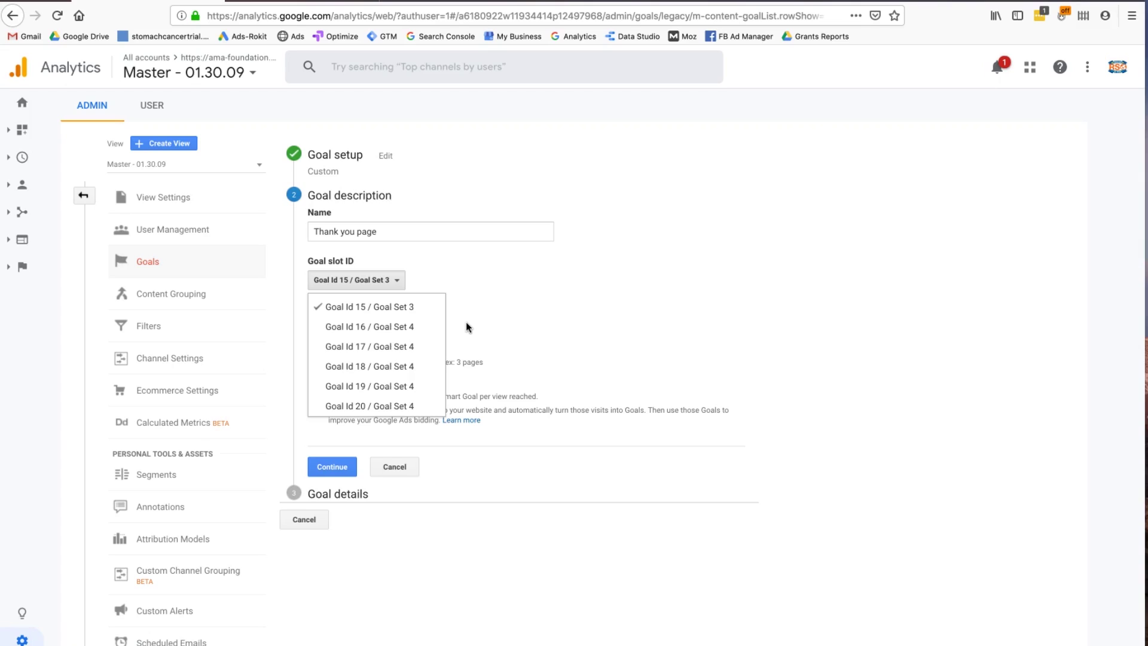
# - Open the Channels report under Acquisition's All Traffic and look through its channel table
pyautogui.click(24, 213)
pyautogui.click(64, 285)
pyautogui.click(83, 303)
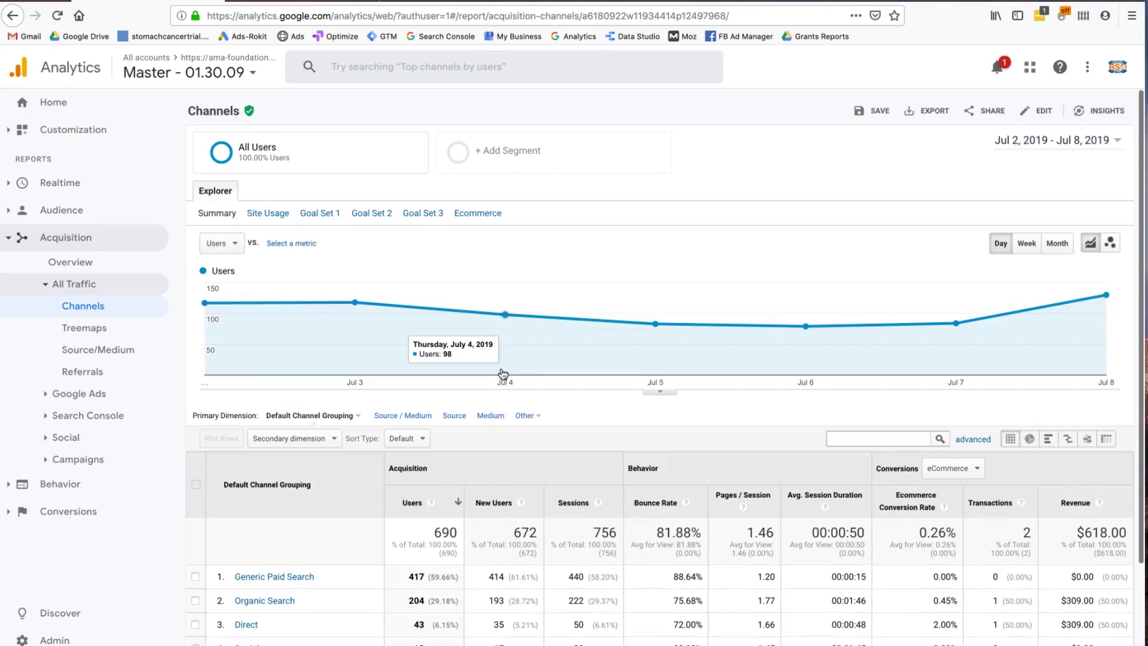
pyautogui.scroll(-2, 322, 576)
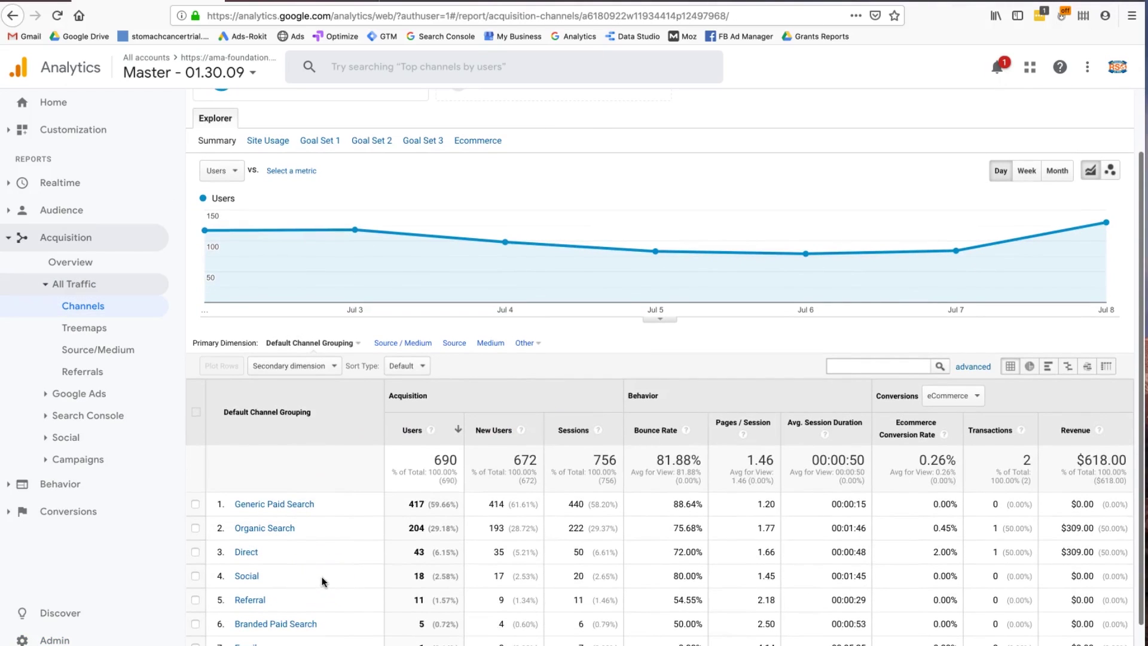
pyautogui.scroll(2, 584, 333)
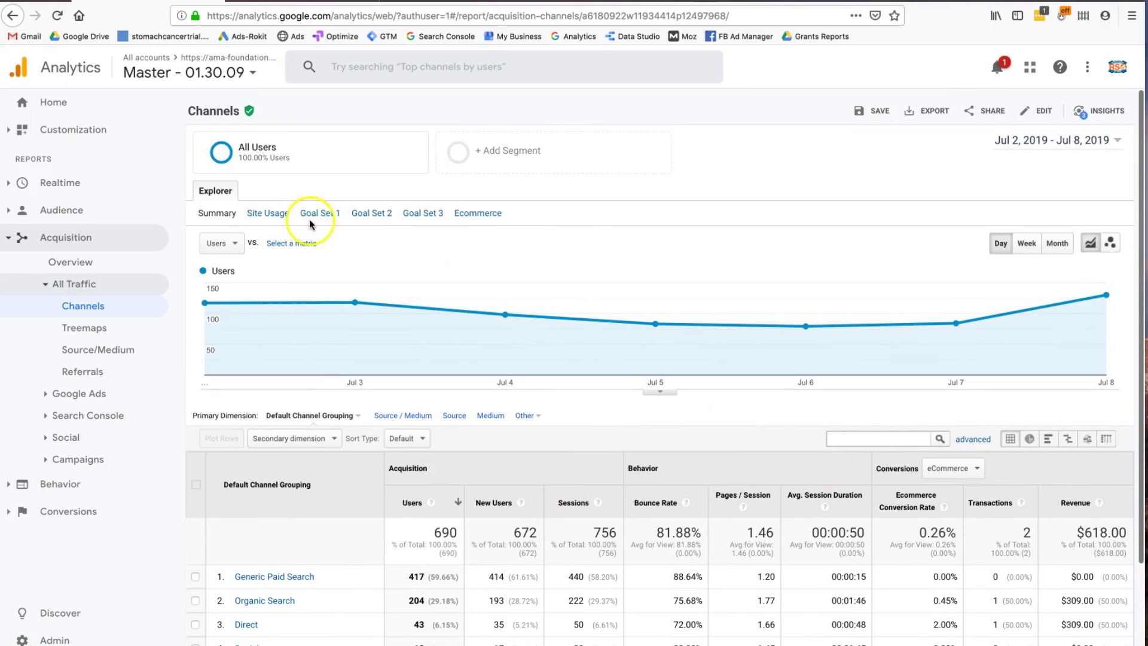
# - Examine the goal conversion rates per channel for Goal Set 1 and Goal Set 2
pyautogui.click(328, 215)
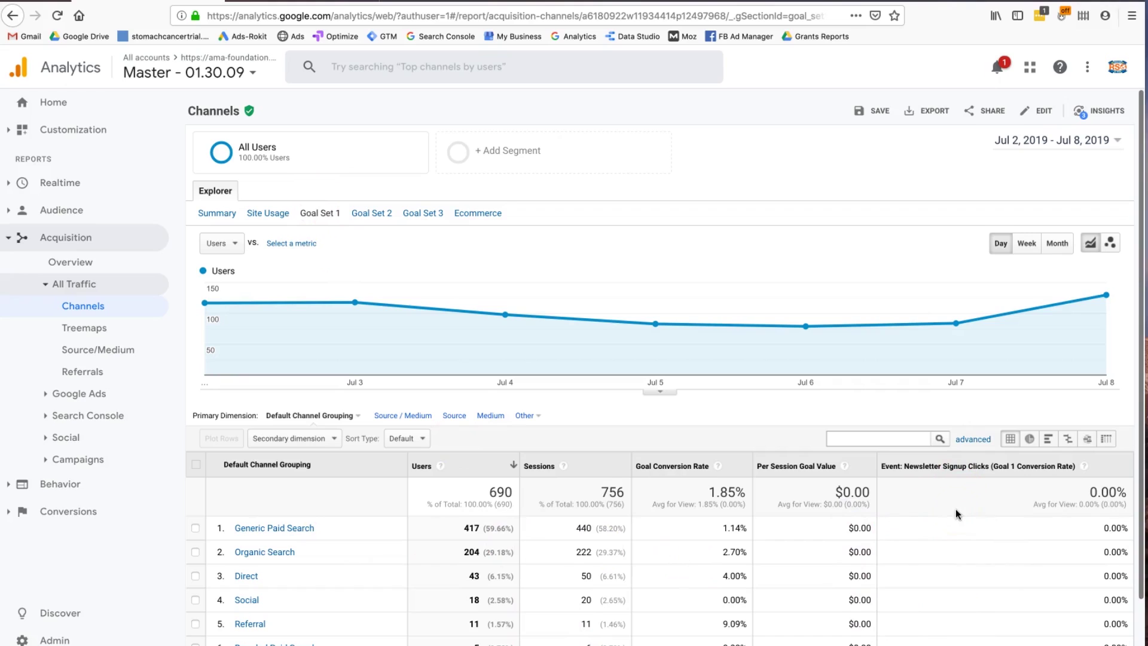
pyautogui.click(375, 220)
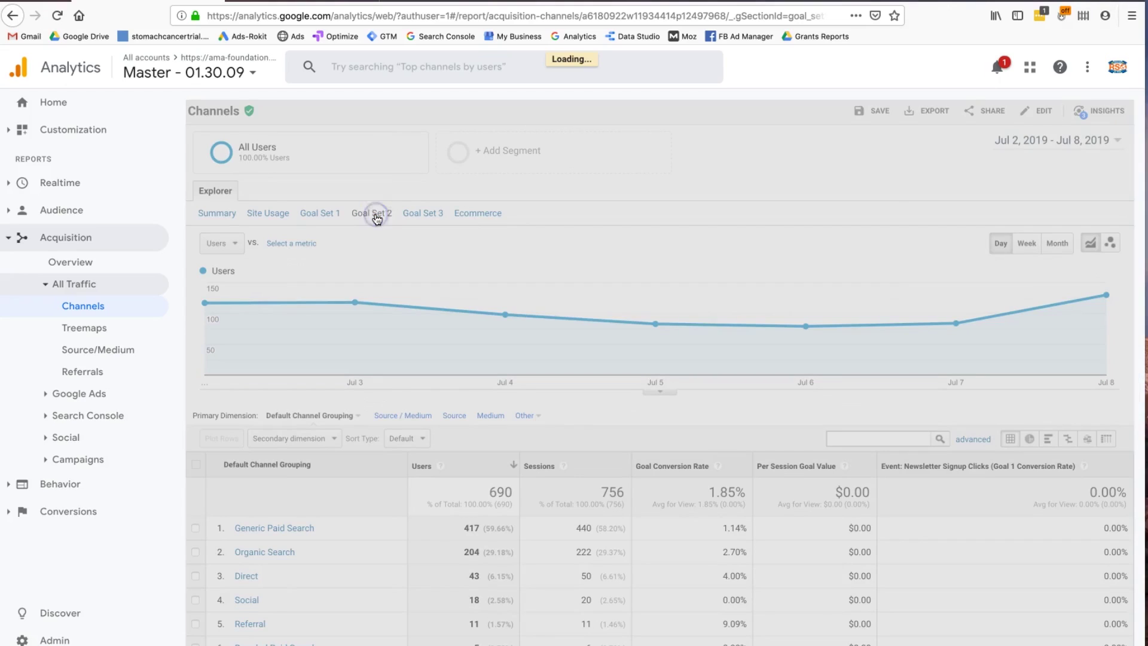
pyautogui.click(428, 216)
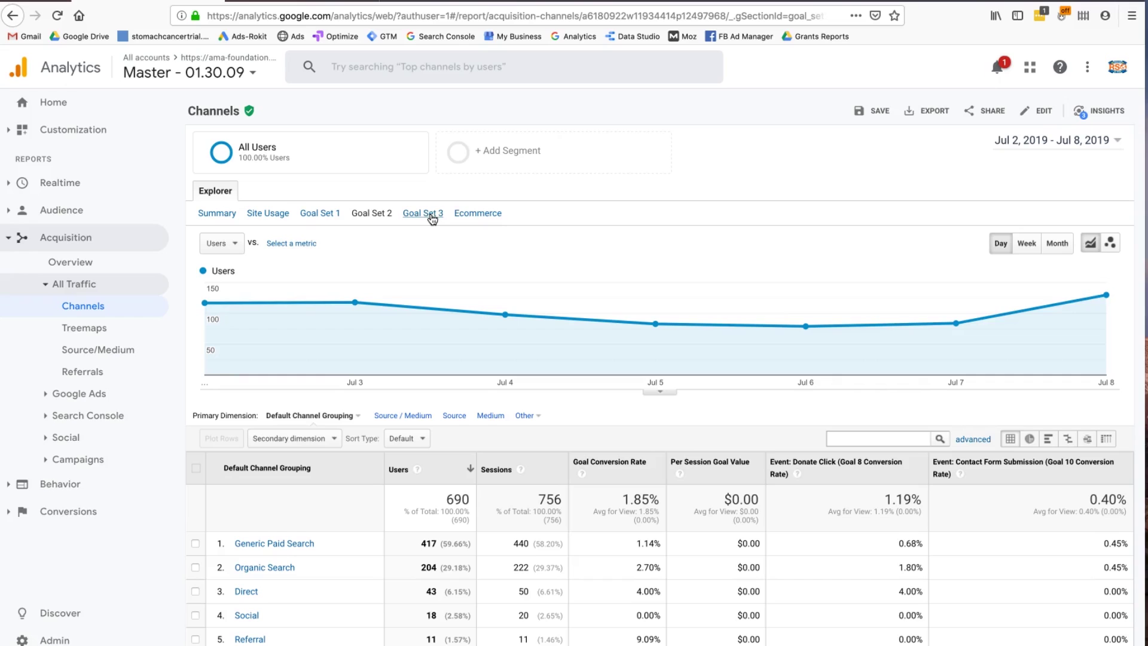
pyautogui.click(439, 215)
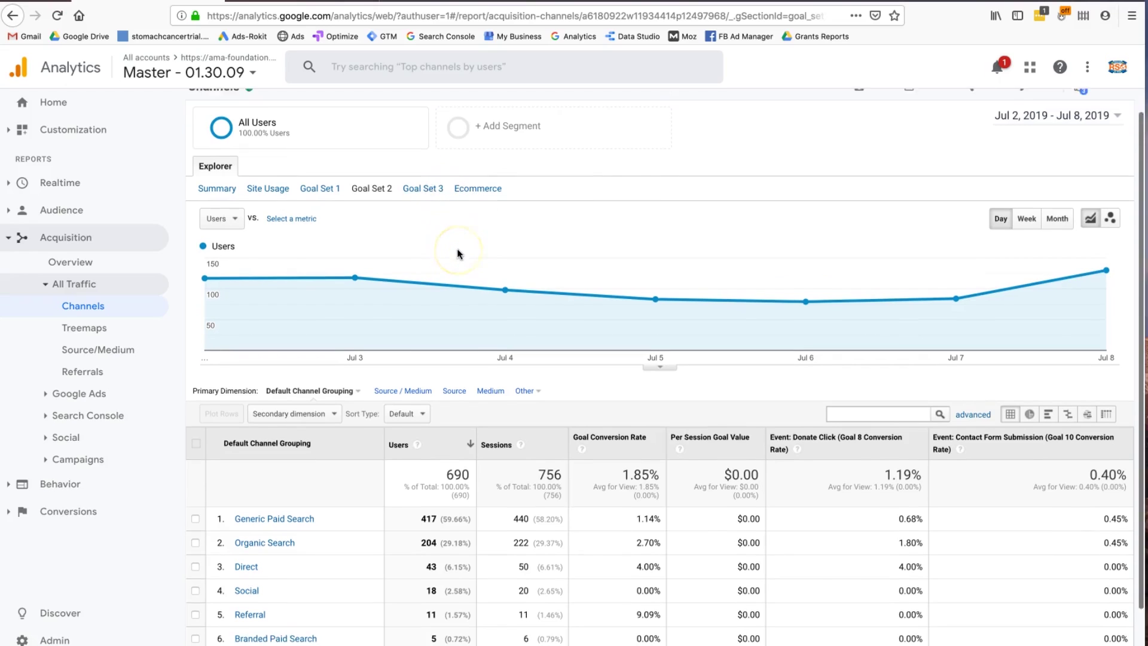
pyautogui.scroll(-2, 458, 251)
# - Return to the Master view's goals and start a new goal using the Custom setup
pyautogui.click(54, 640)
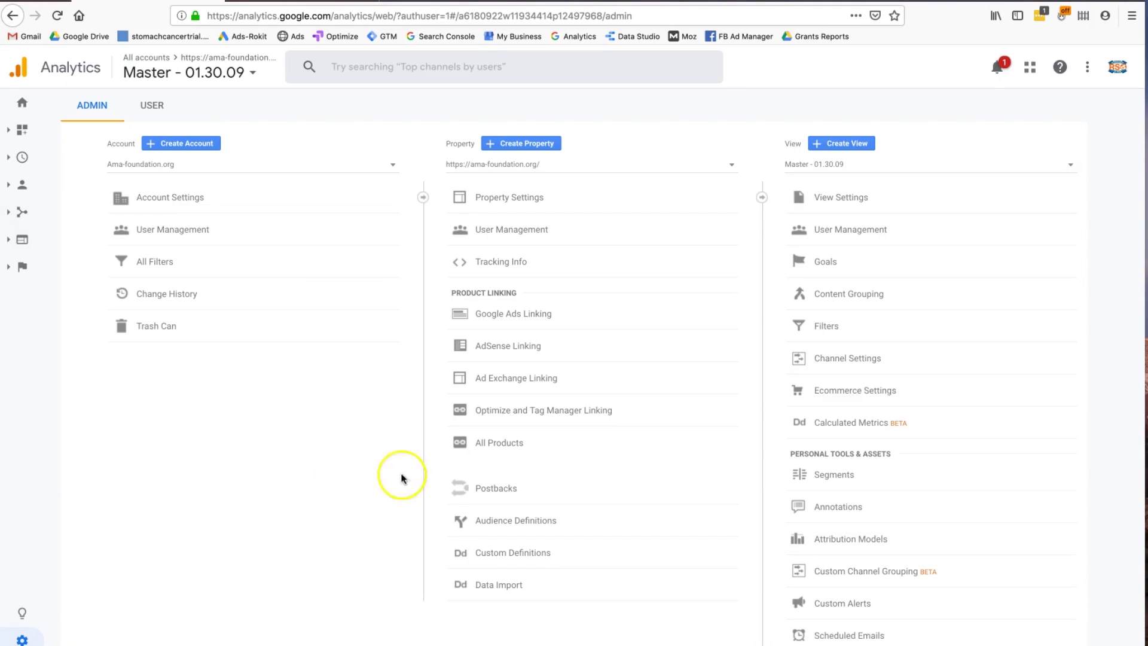
pyautogui.click(811, 261)
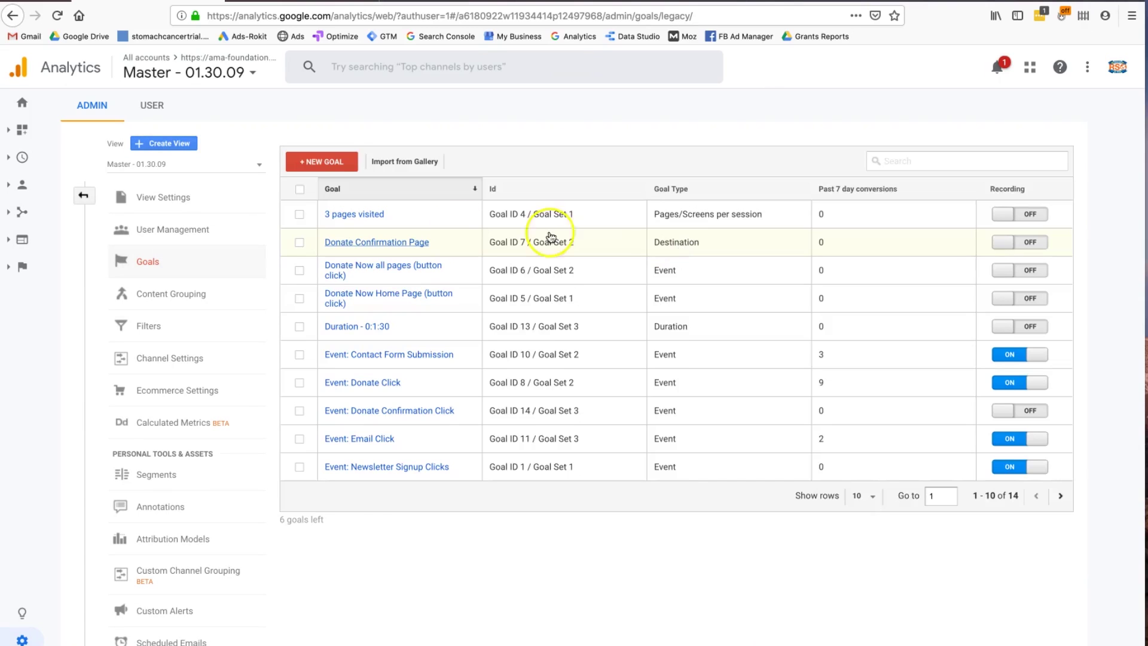
pyautogui.click(322, 161)
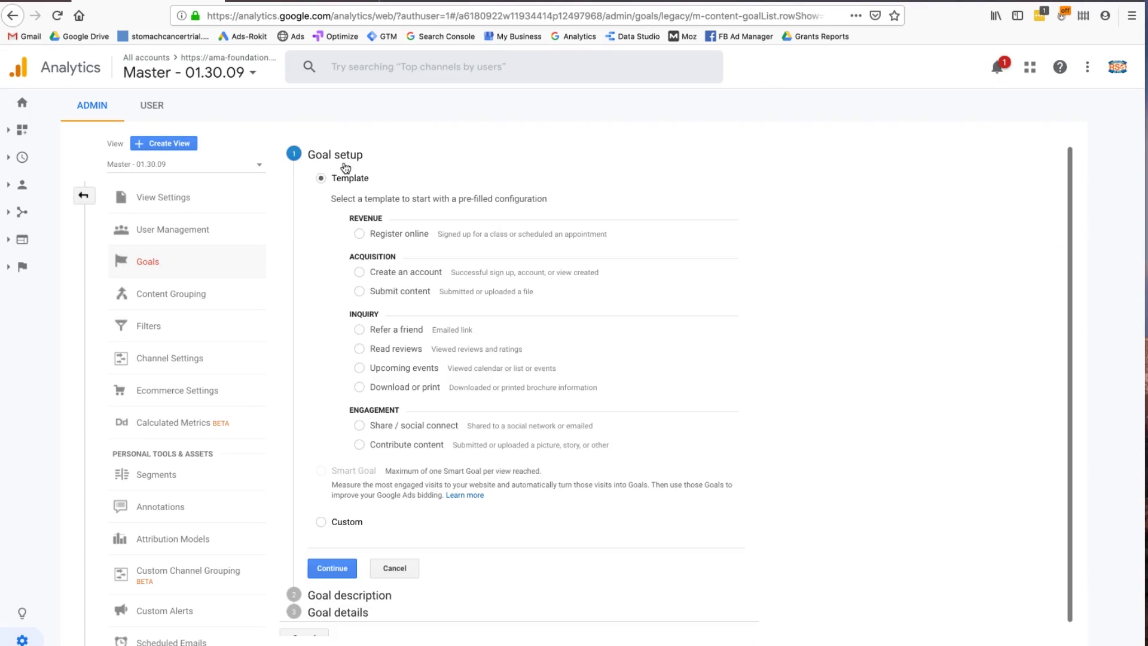
pyautogui.click(357, 525)
pyautogui.click(331, 568)
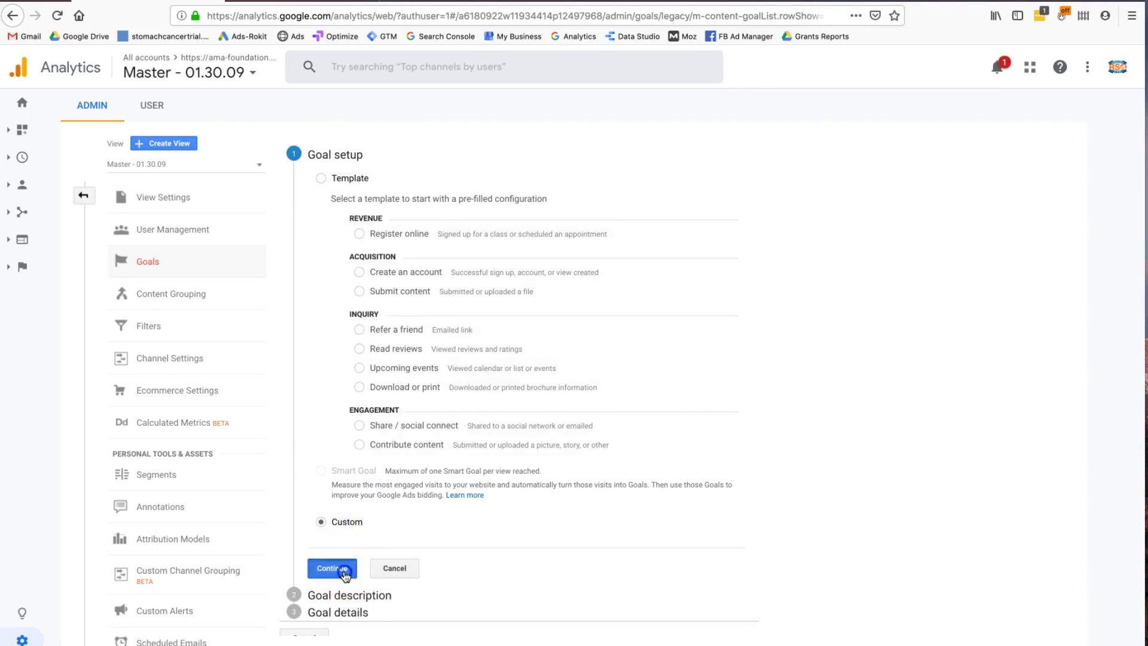
# - Name the goal "Thank you", keep slot Goal Id 15 / Goal Set 3, choose the Destination type and continue to the goal details
pyautogui.click(390, 241)
pyautogui.write('Thank you')
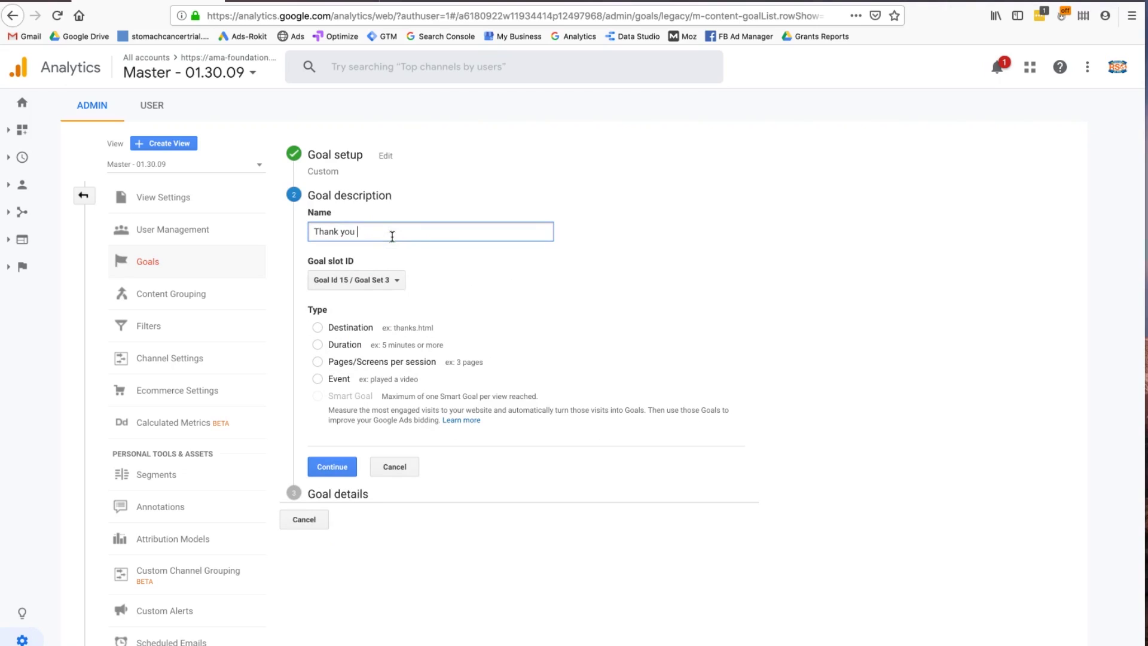
pyautogui.click(377, 281)
pyautogui.click(344, 330)
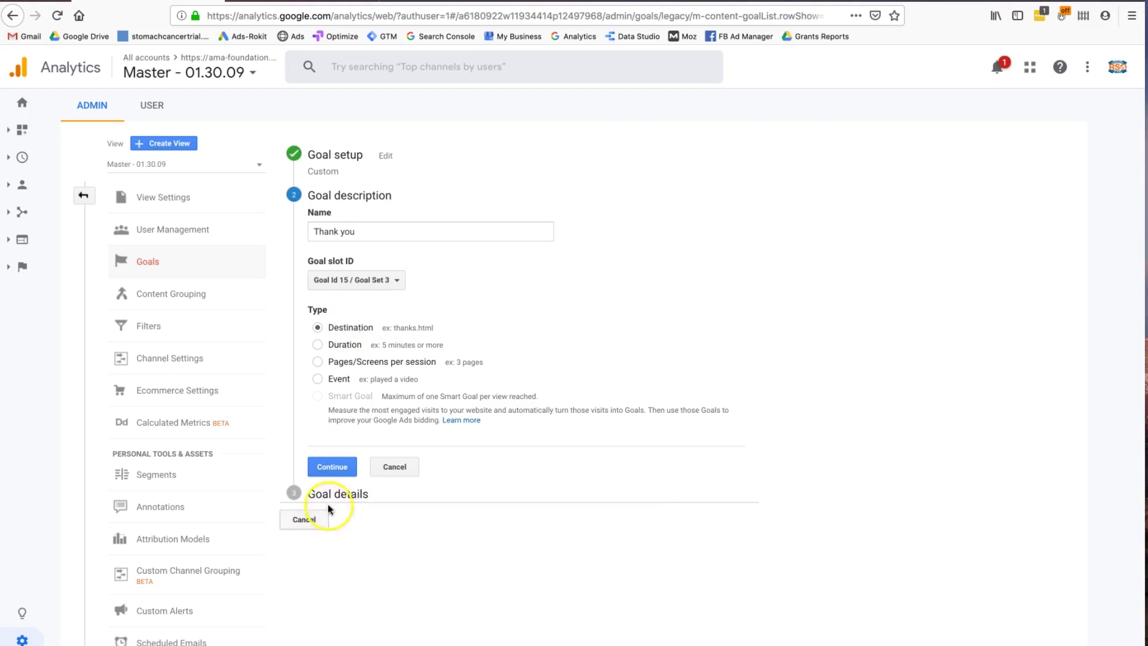
pyautogui.click(333, 467)
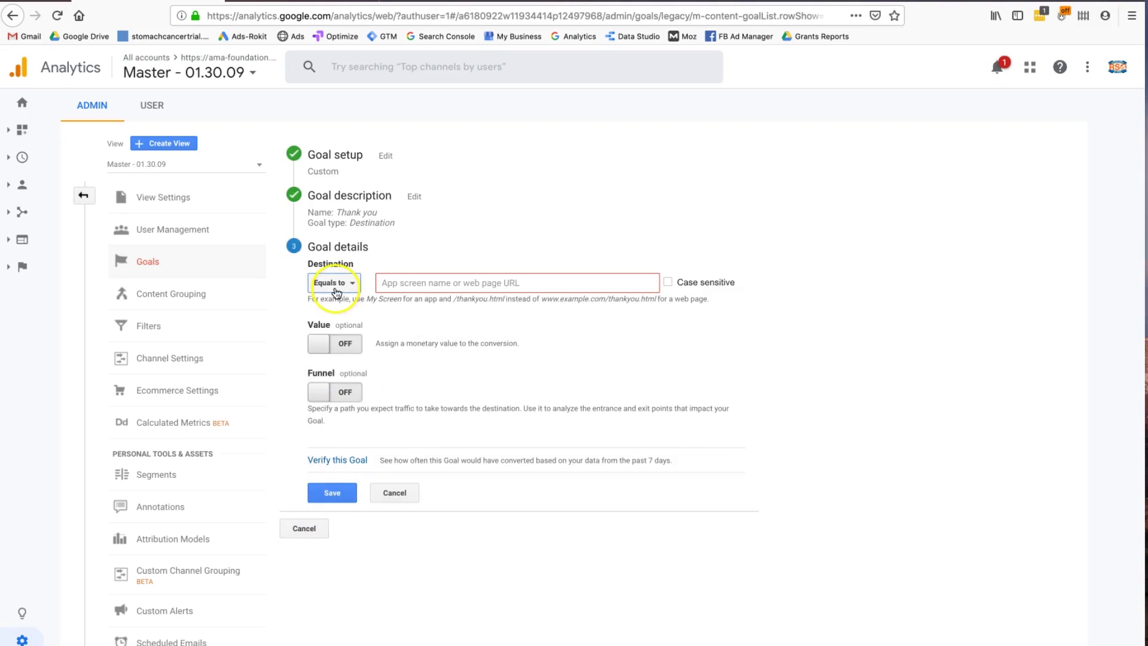
# - Enter "/thankyou.html" as the goal's destination page, using the Equals to match
pyautogui.click(397, 282)
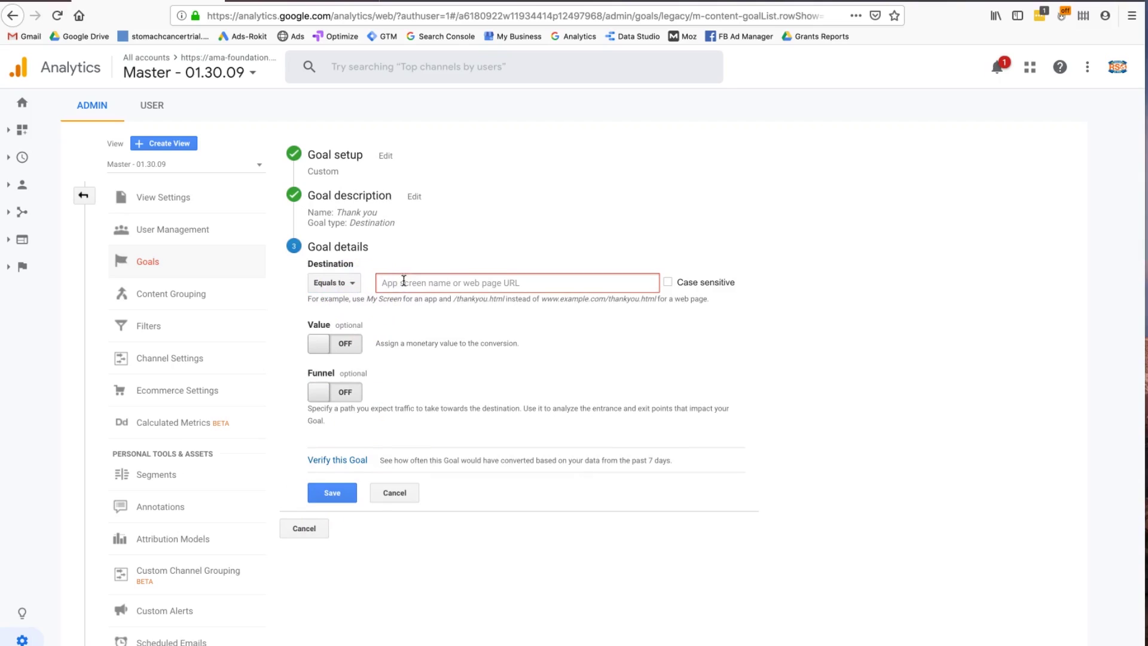
pyautogui.click(454, 282)
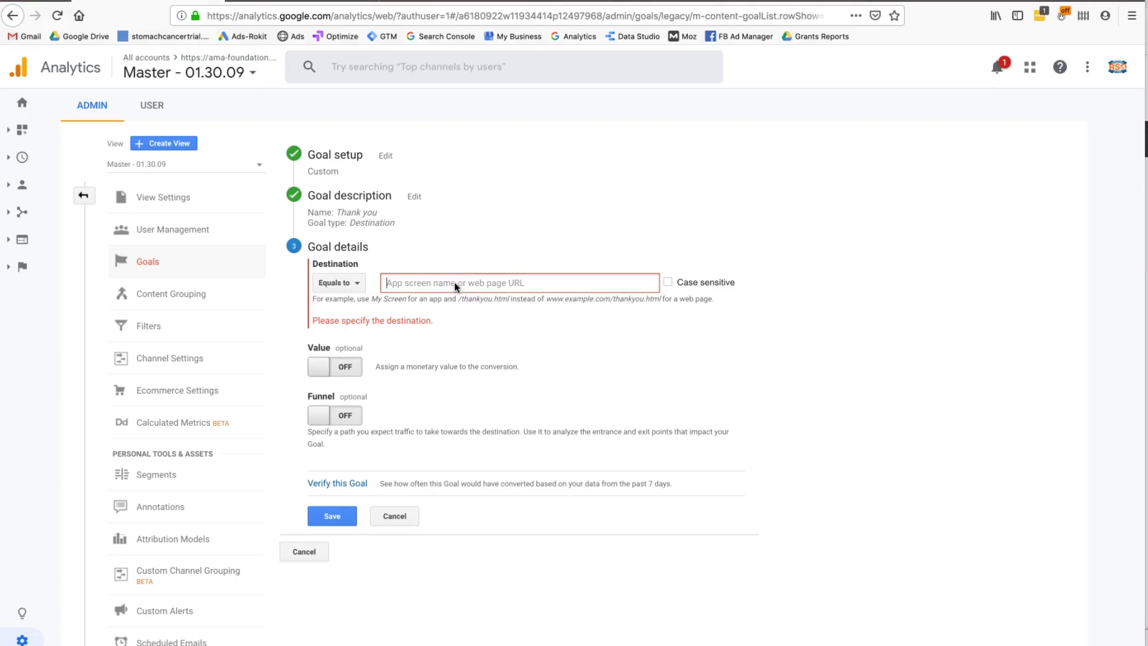
pyautogui.write('tha')
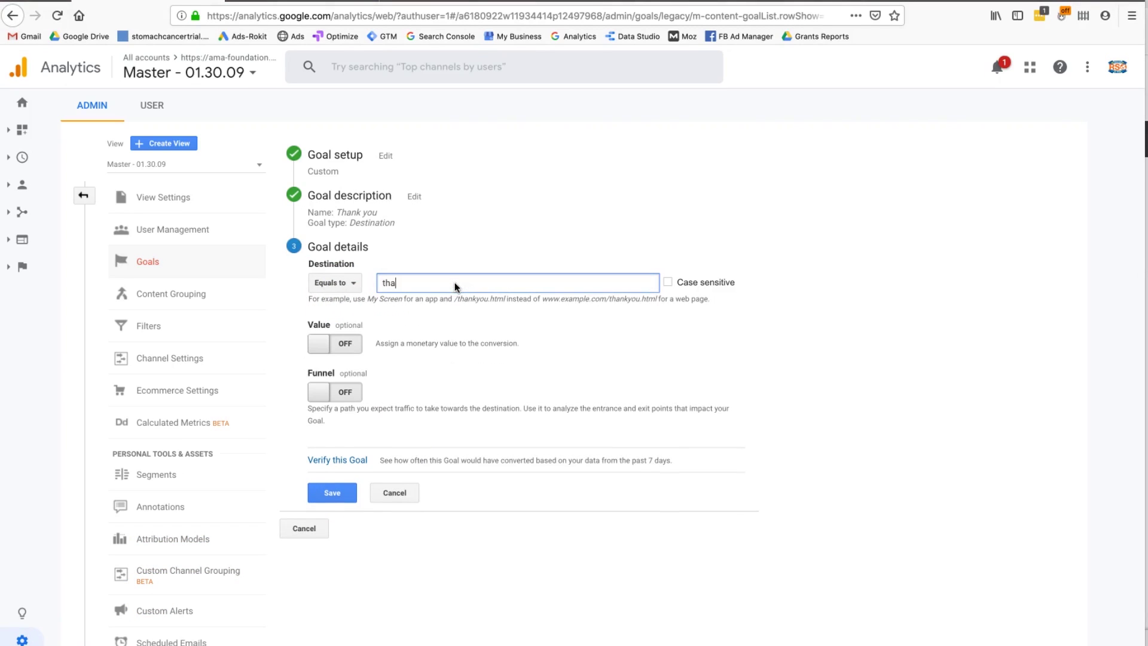
pyautogui.write('nkyou.html')
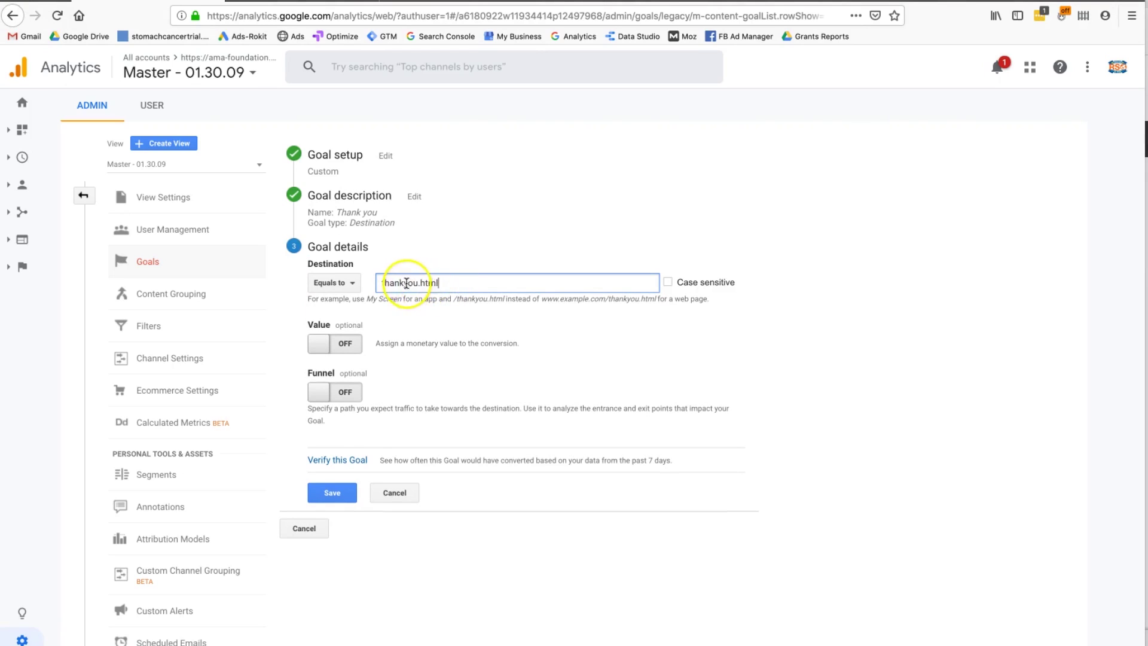
pyautogui.click(383, 283)
pyautogui.write('/')
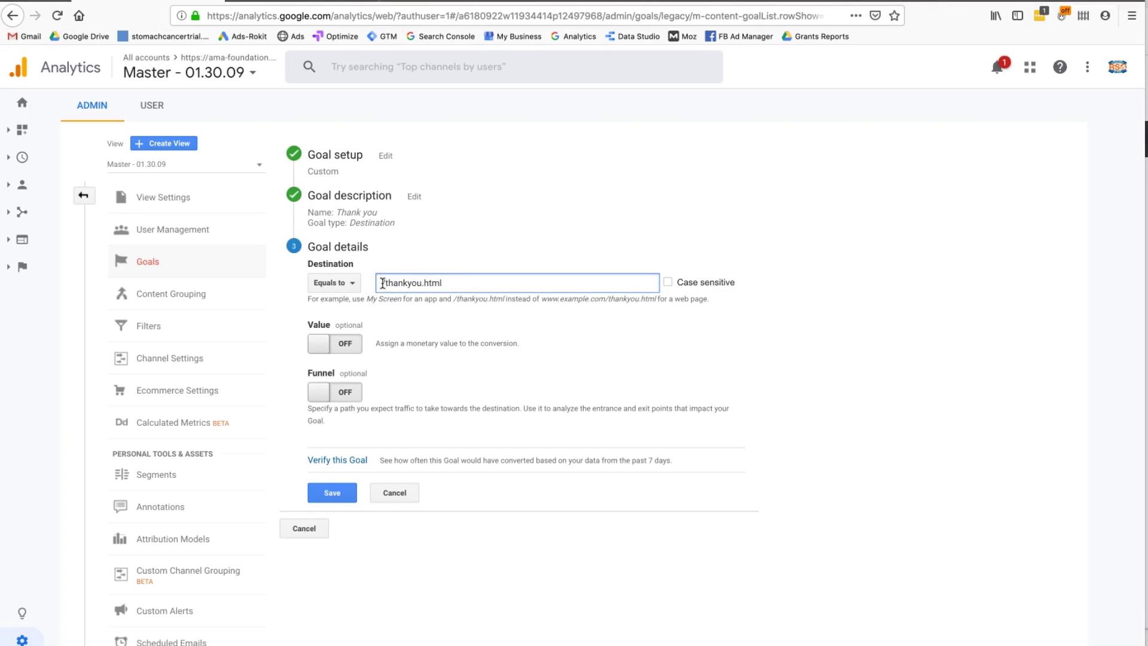
# - Shorten the goal's destination to "/thankyou" by removing the file extension
pyautogui.press('BackSpace')
pyautogui.press('BackSpace')
pyautogui.press('BackSpace')
pyautogui.press('BackSpace')
pyautogui.press('BackSpace')
# - Verify the goal against the past 7 days of data and examine its conversion rate alongside the destination
pyautogui.click(359, 460)
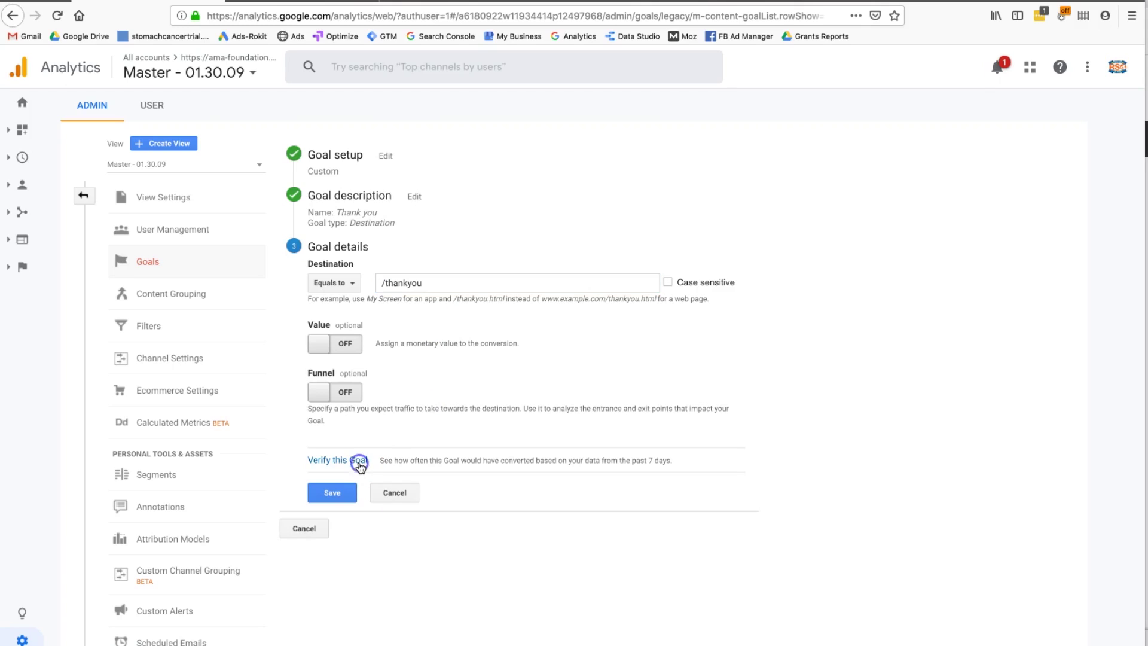
pyautogui.moveTo(386, 459); pyautogui.dragTo(477, 457)
pyautogui.doubleClick(476, 463)
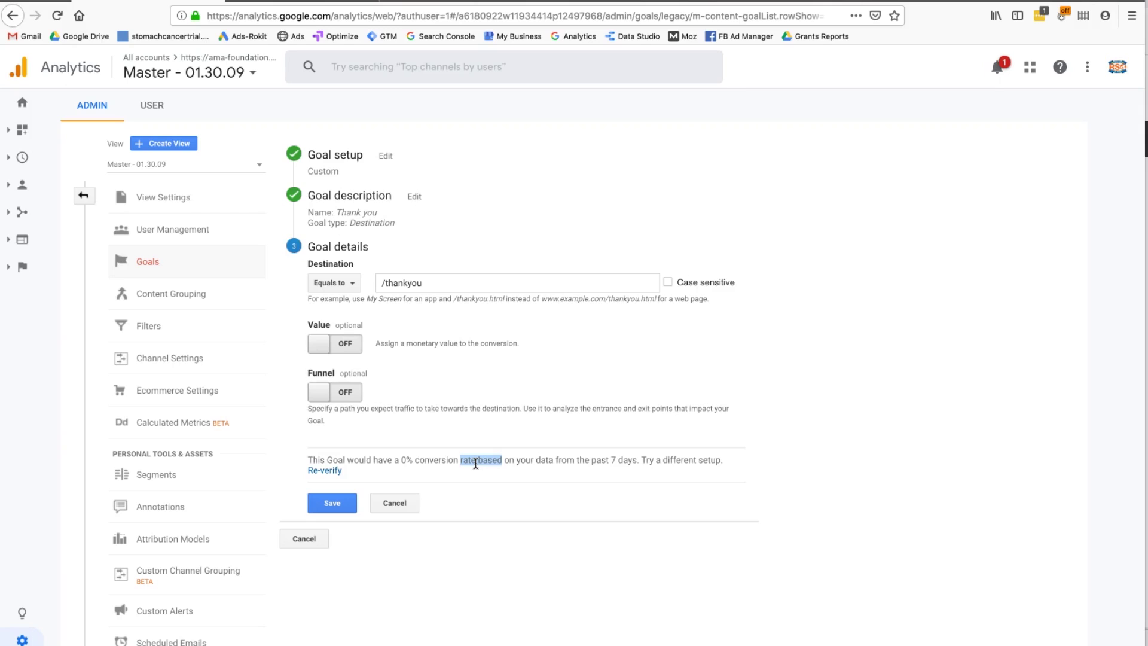
pyautogui.click(439, 281)
pyautogui.doubleClick(439, 281)
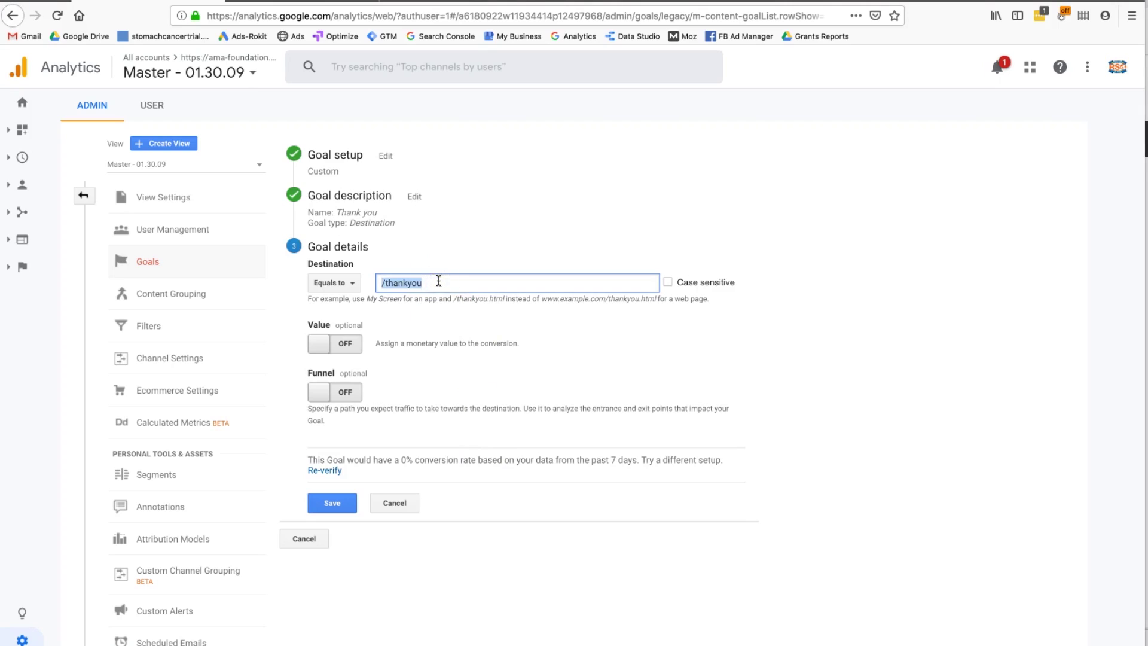
pyautogui.moveTo(402, 459); pyautogui.dragTo(439, 453)
pyautogui.click(440, 453)
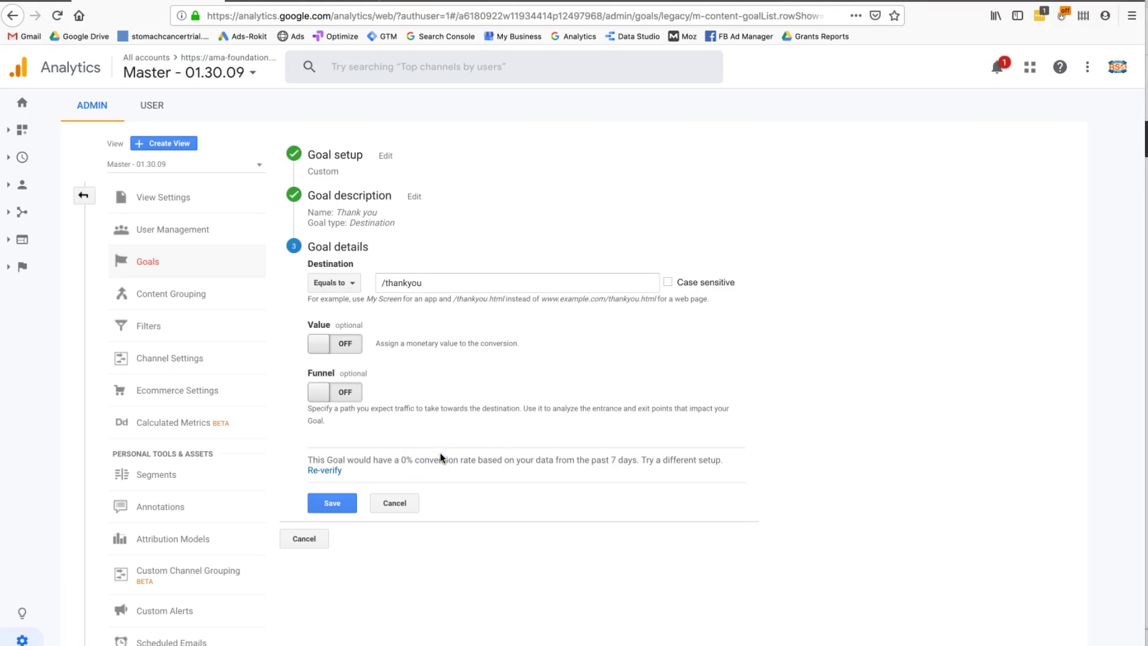
# - Change the destination to "thankyou.html", without the leading slash
pyautogui.click(418, 282)
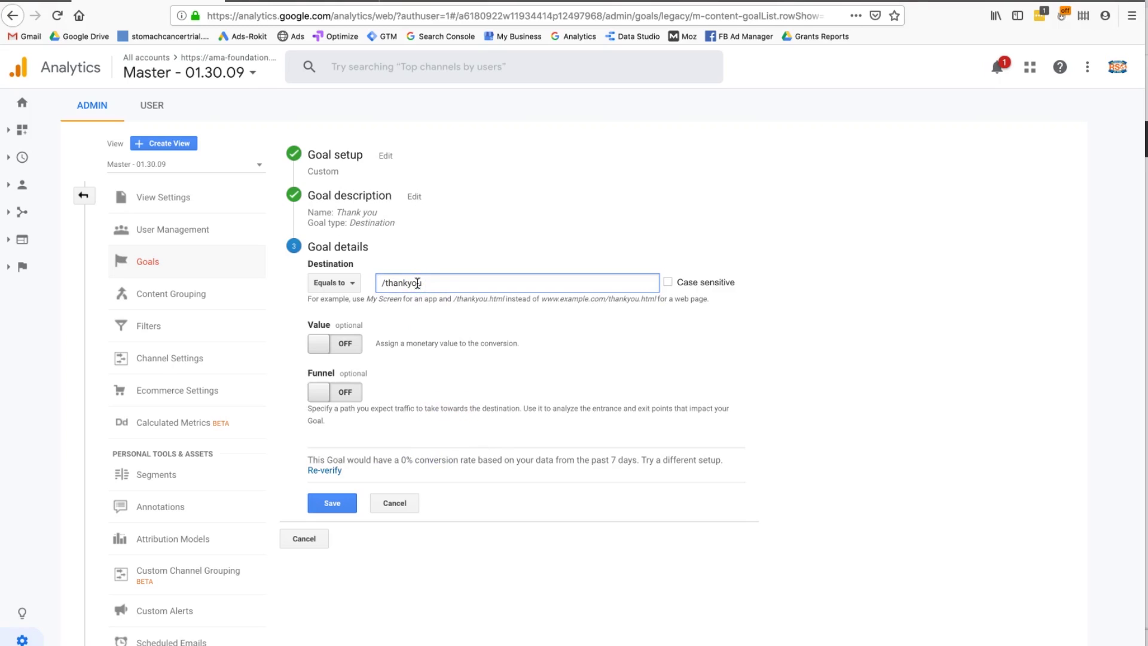
pyautogui.tripleClick(396, 280)
pyautogui.click(382, 282)
pyautogui.press('BackSpace')
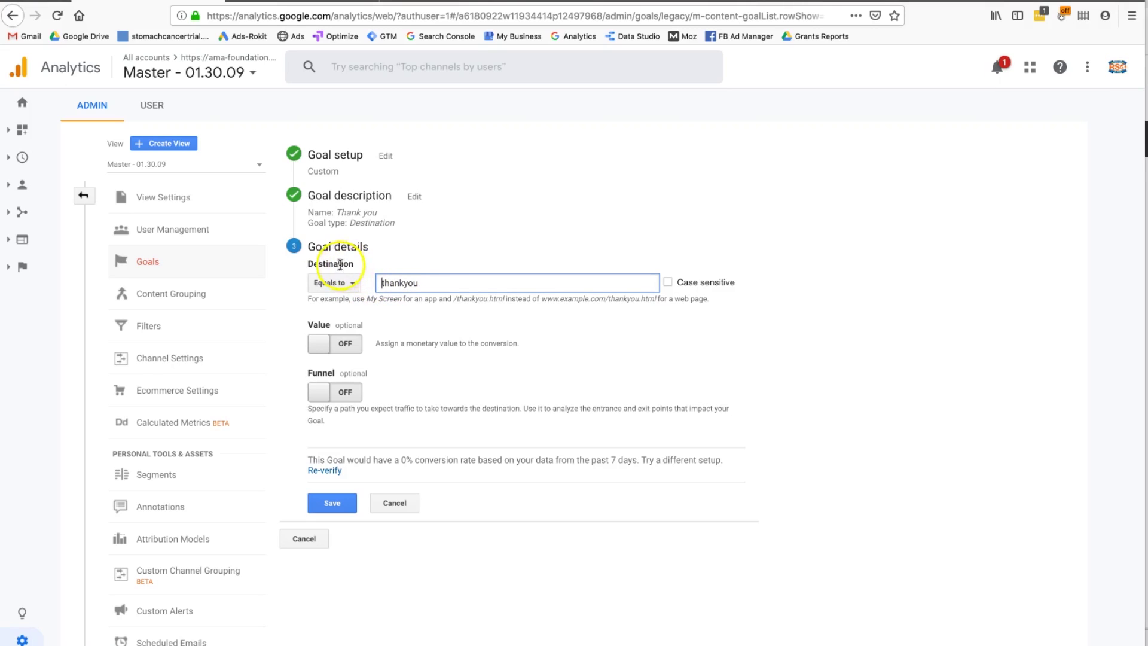
pyautogui.click(433, 288)
pyautogui.write('.html')
# - Switch the destination match to Begins with and strip the ".html" extension from the destination
pyautogui.click(332, 283)
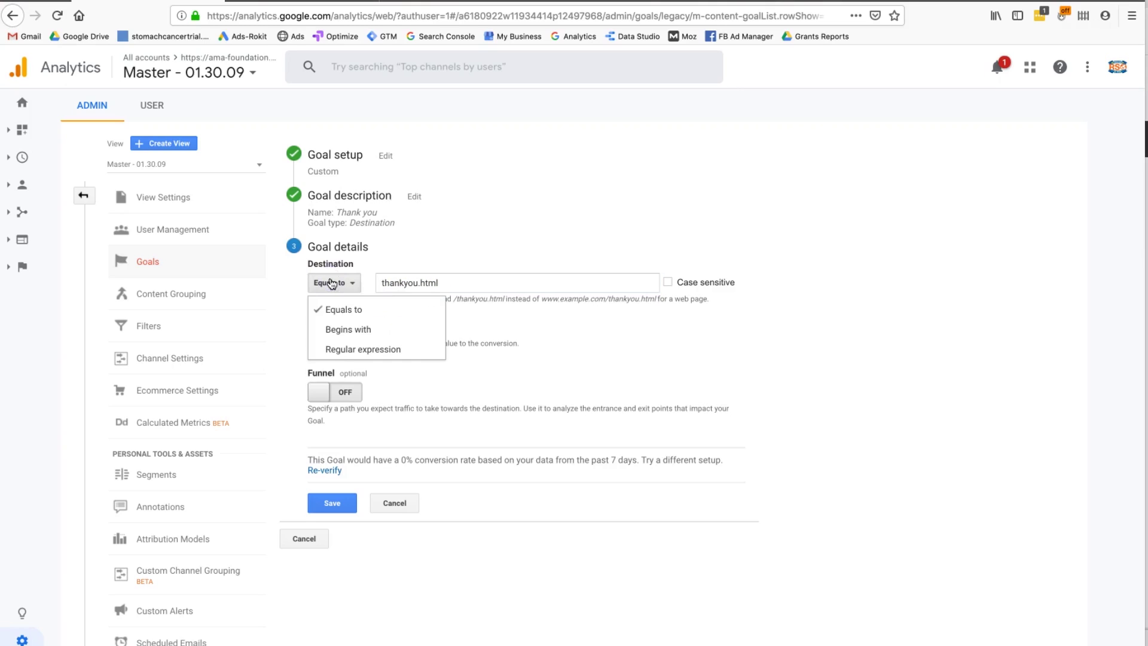
pyautogui.click(345, 329)
pyautogui.click(386, 283)
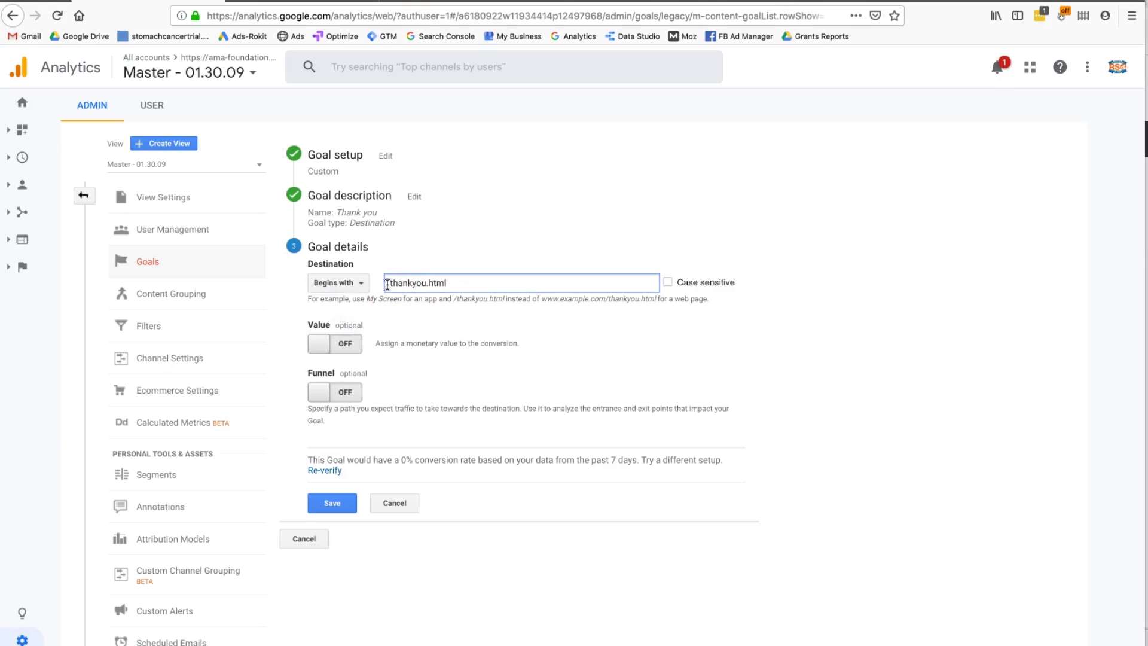
pyautogui.click(445, 281)
pyautogui.press('BackSpace')
pyautogui.press('BackSpace')
pyautogui.press('BackSpace')
pyautogui.press('BackSpace')
pyautogui.press('BackSpace')
# - Try the Equals to and Regular expression match types for the destination
pyautogui.click(349, 285)
pyautogui.click(350, 287)
pyautogui.click(341, 307)
pyautogui.click(395, 284)
pyautogui.click(350, 282)
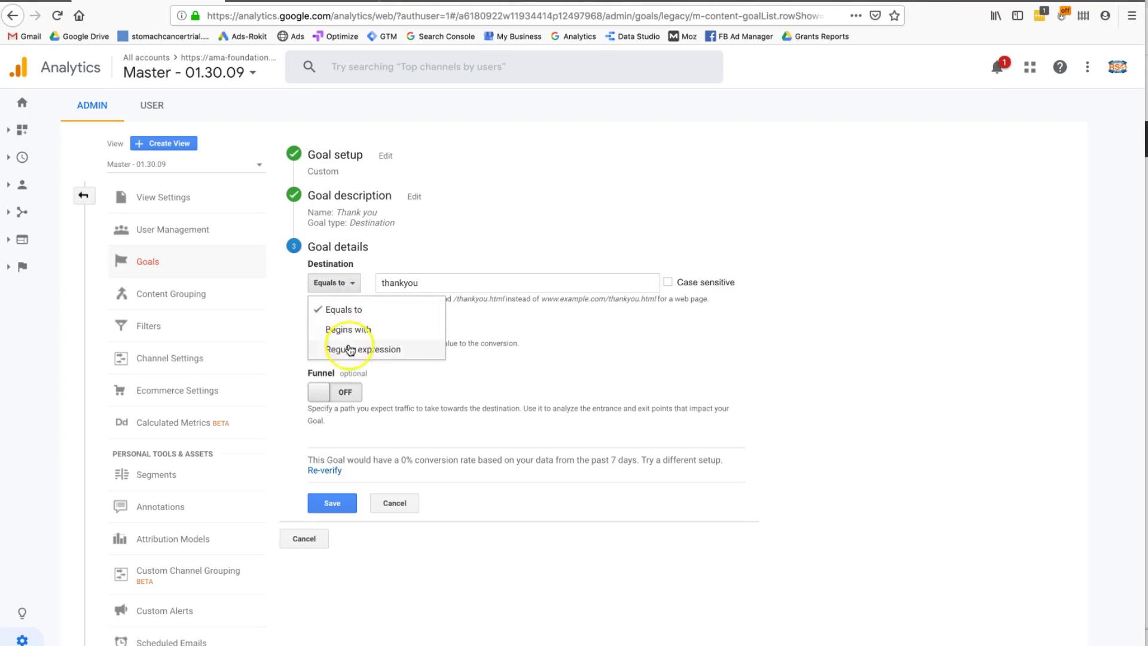
pyautogui.click(349, 347)
# - Anchor the destination's regular expression at its start and end, making it "^thankyou$"
pyautogui.click(413, 284)
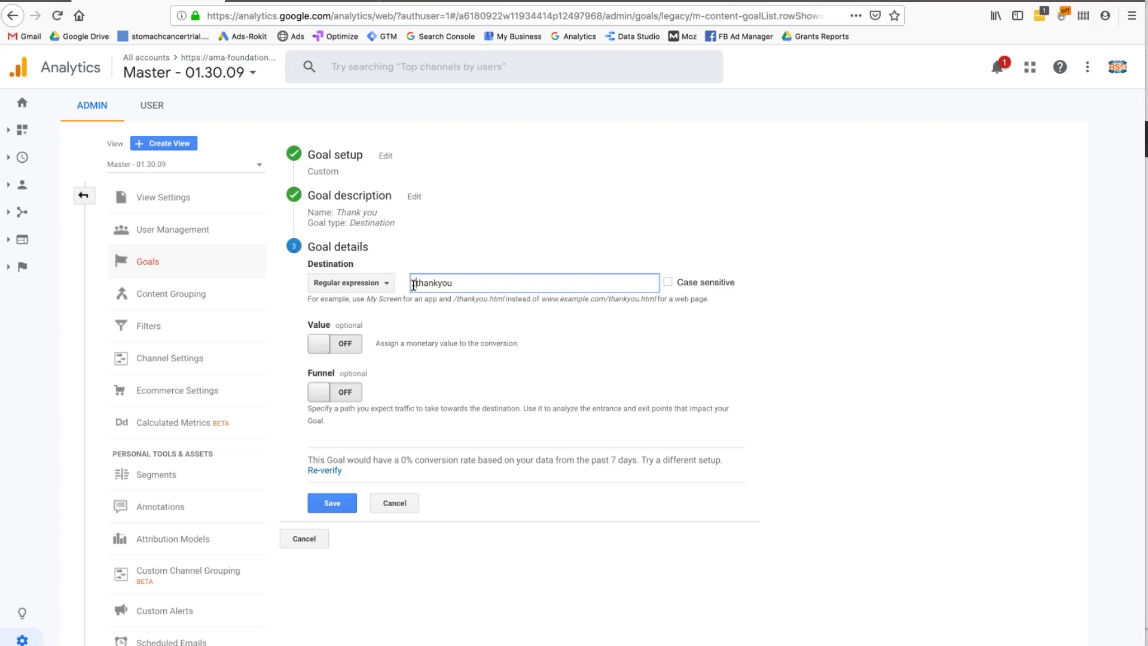
pyautogui.write('$')
pyautogui.press('BackSpace')
pyautogui.click(451, 282)
pyautogui.write('$')
pyautogui.click(419, 286)
pyautogui.click(471, 286)
pyautogui.press('BackSpace')
pyautogui.click(415, 283)
pyautogui.write('^')
pyautogui.click(510, 274)
pyautogui.write('$')
# - Set the match type to Equals to and replace the anchored expression with "ama-foundation.org/thankyou"
pyautogui.click(332, 286)
pyautogui.click(335, 309)
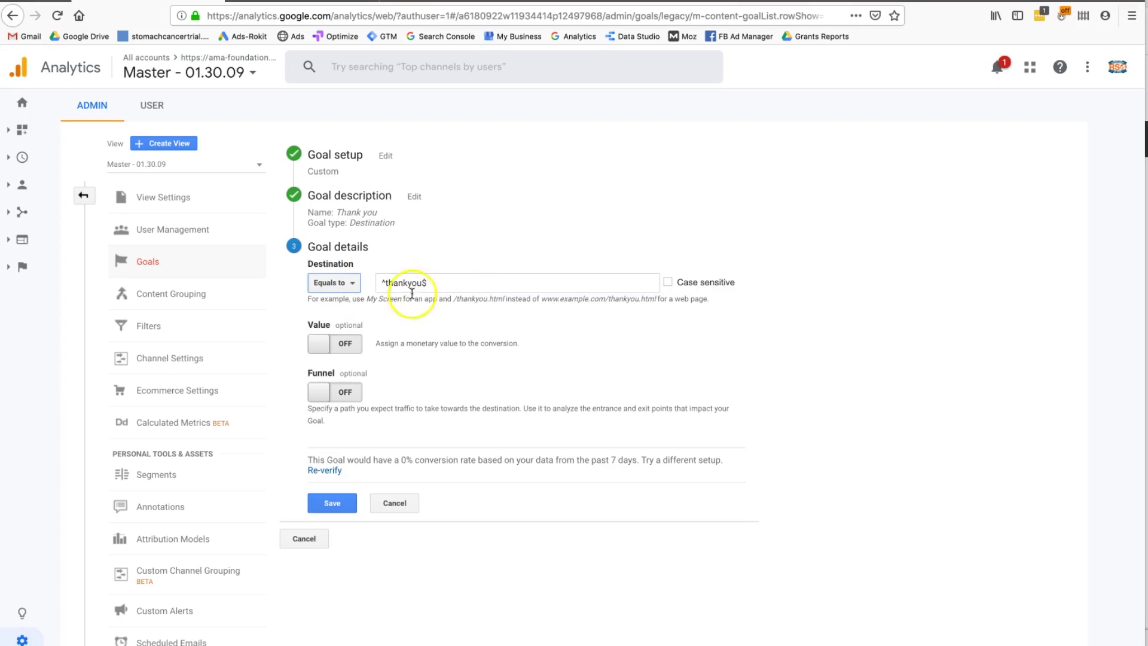
pyautogui.moveTo(438, 283); pyautogui.dragTo(423, 282)
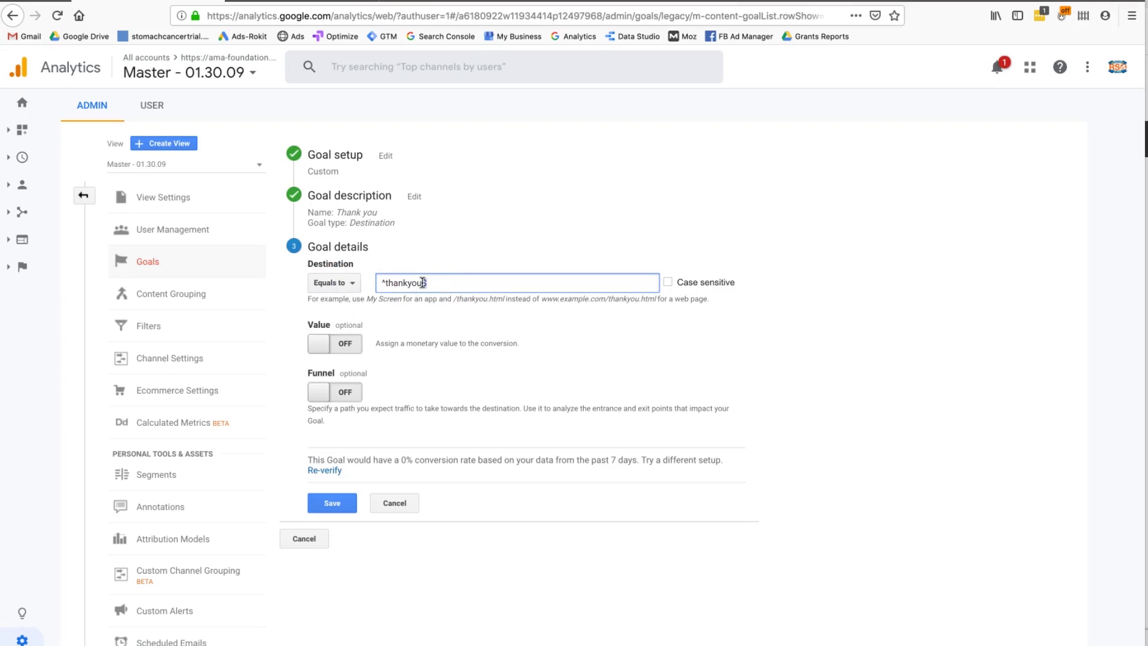
pyautogui.click(384, 283)
pyautogui.press('BackSpace')
pyautogui.write('ama-foundation.org/')
pyautogui.click(512, 282)
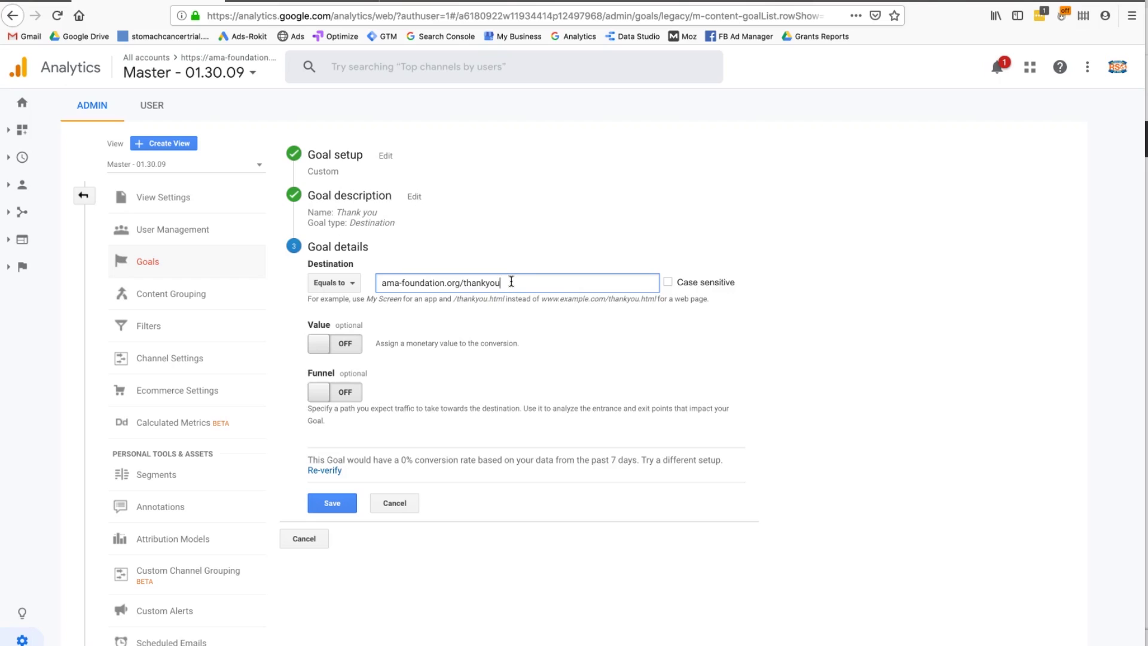
# - Remove the domain from the destination, leaving "/thankyou"
pyautogui.click(486, 282)
pyautogui.moveTo(459, 285); pyautogui.dragTo(361, 270)
pyautogui.press('BackSpace')
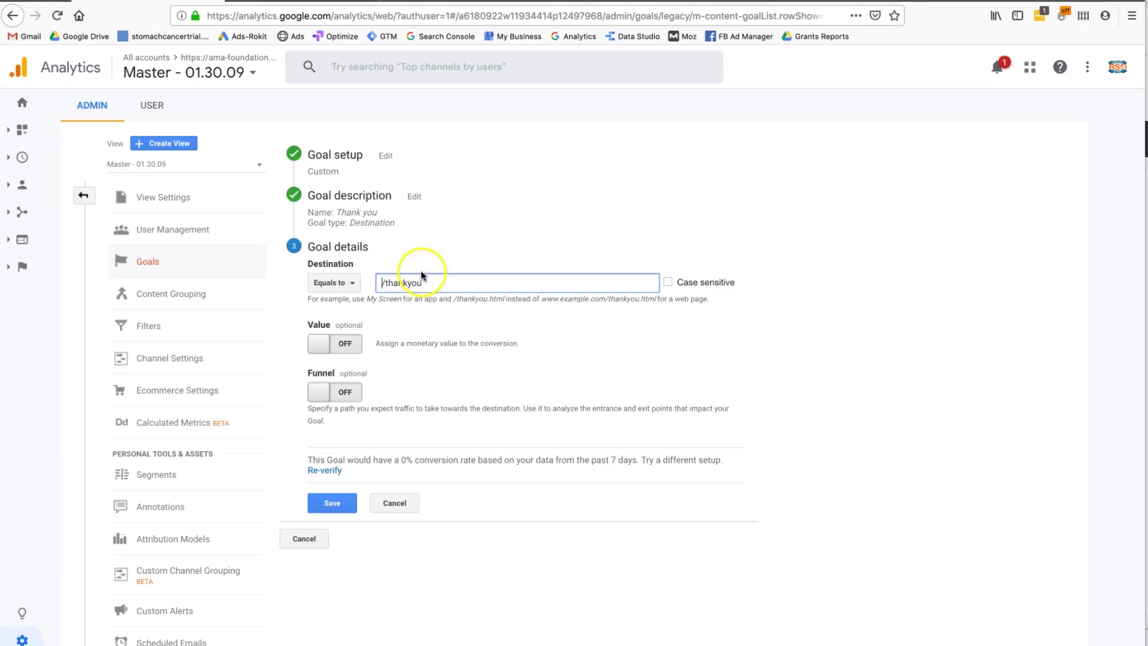
# - Look over the destination match types and re-verify the goal's conversion rate for the past 7 days
pyautogui.click(332, 282)
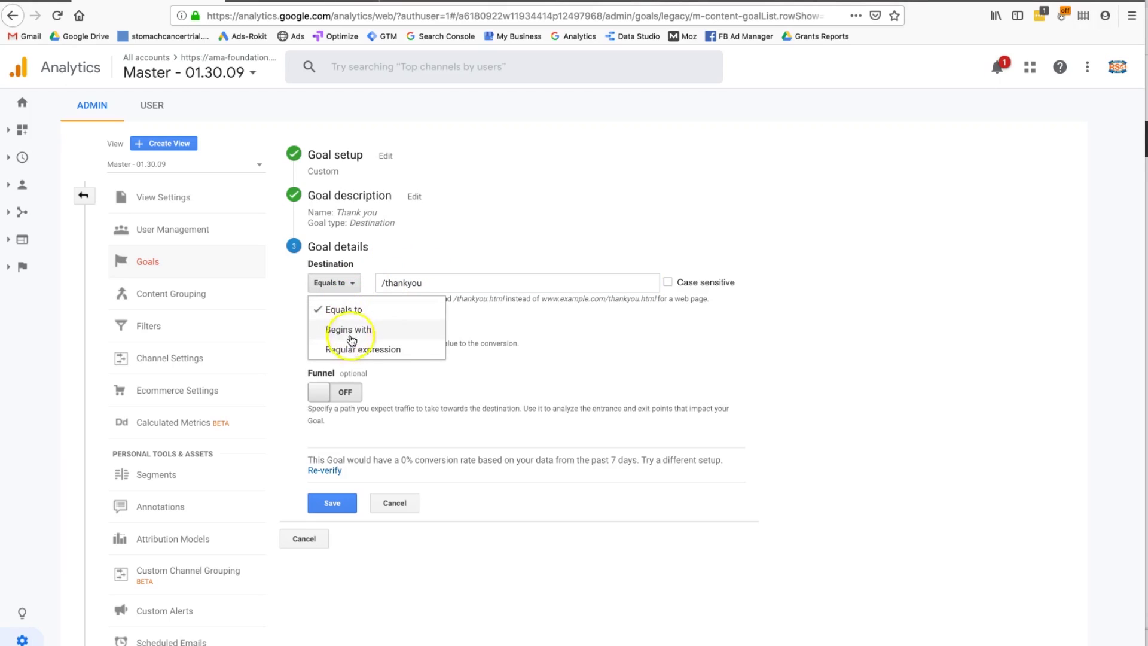
pyautogui.click(518, 340)
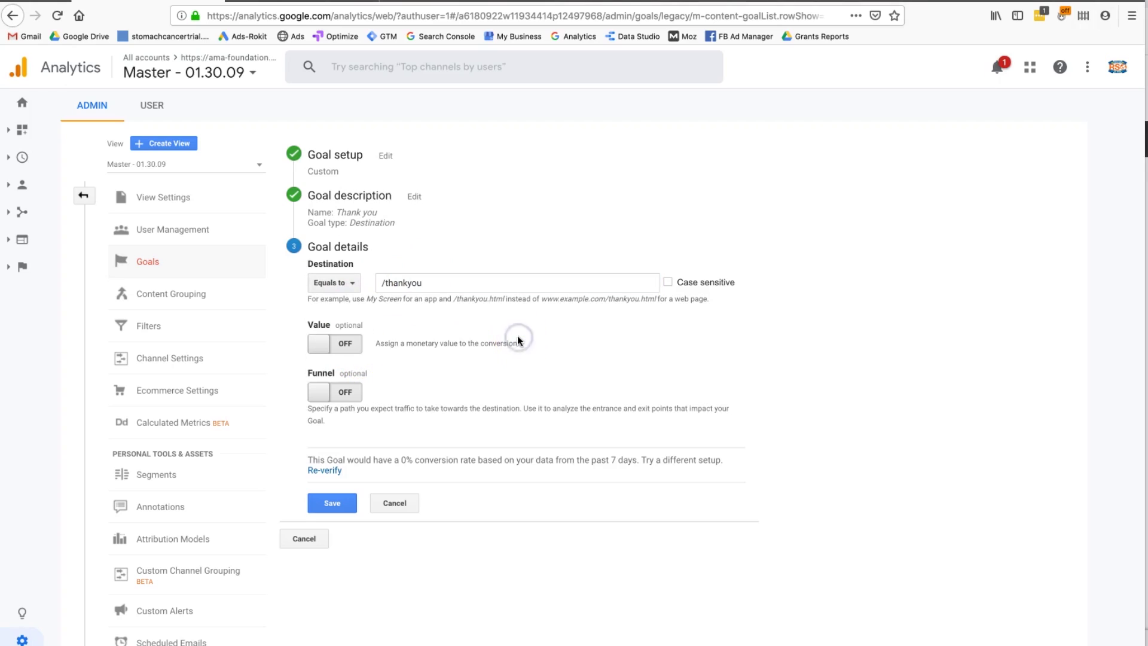
pyautogui.click(464, 390)
pyautogui.click(338, 472)
pyautogui.moveTo(399, 460); pyautogui.dragTo(415, 459)
# - Turn on the funnel and define its first step as "Cart" with the page "/cart"
pyautogui.click(352, 399)
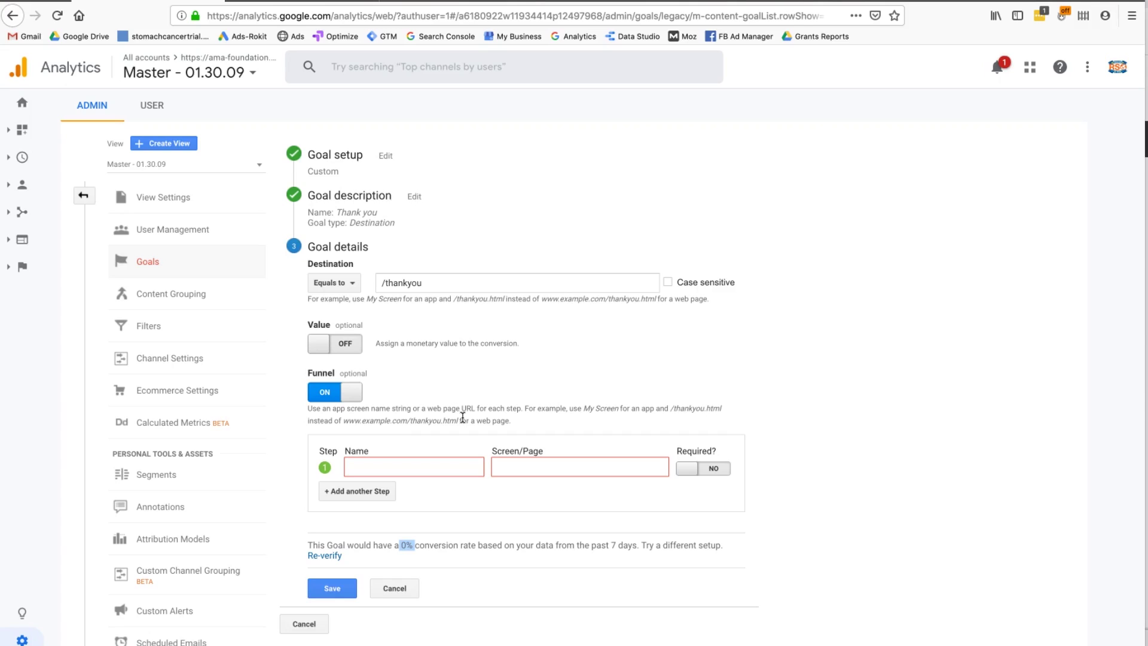
pyautogui.click(437, 467)
pyautogui.write('Fi')
pyautogui.press('BackSpace')
pyautogui.press('BackSpace')
pyautogui.write('Cart')
pyautogui.press('Tab')
pyautogui.write('/cart')
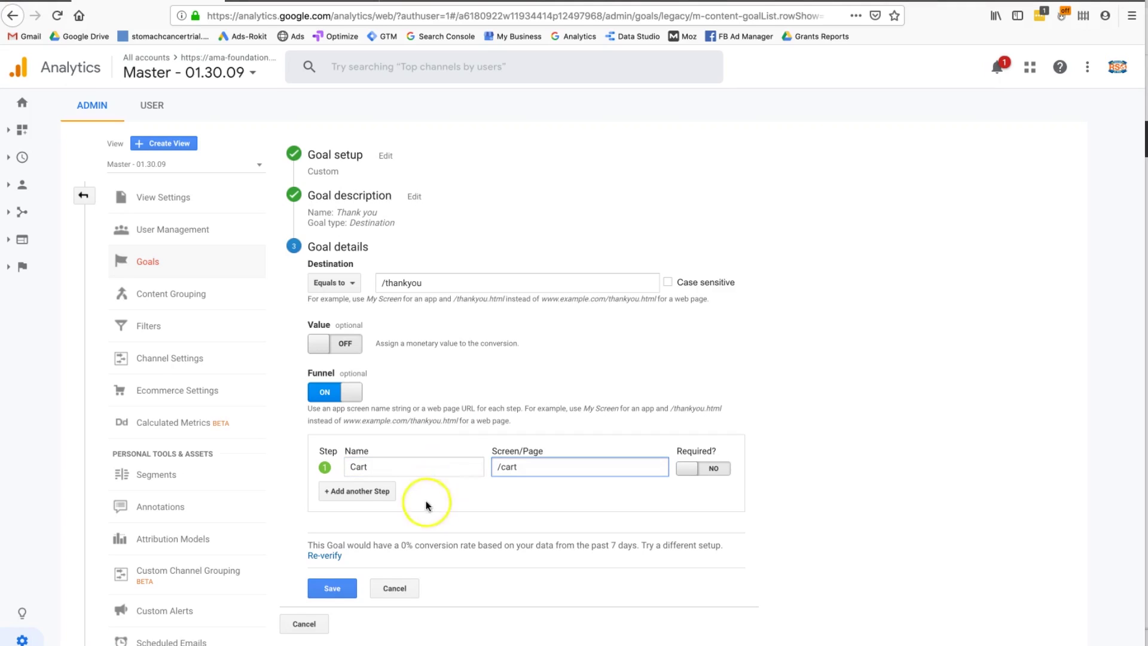
# - Add a second funnel step named "Billing Info" with the page "/billing"
pyautogui.click(355, 490)
pyautogui.click(384, 487)
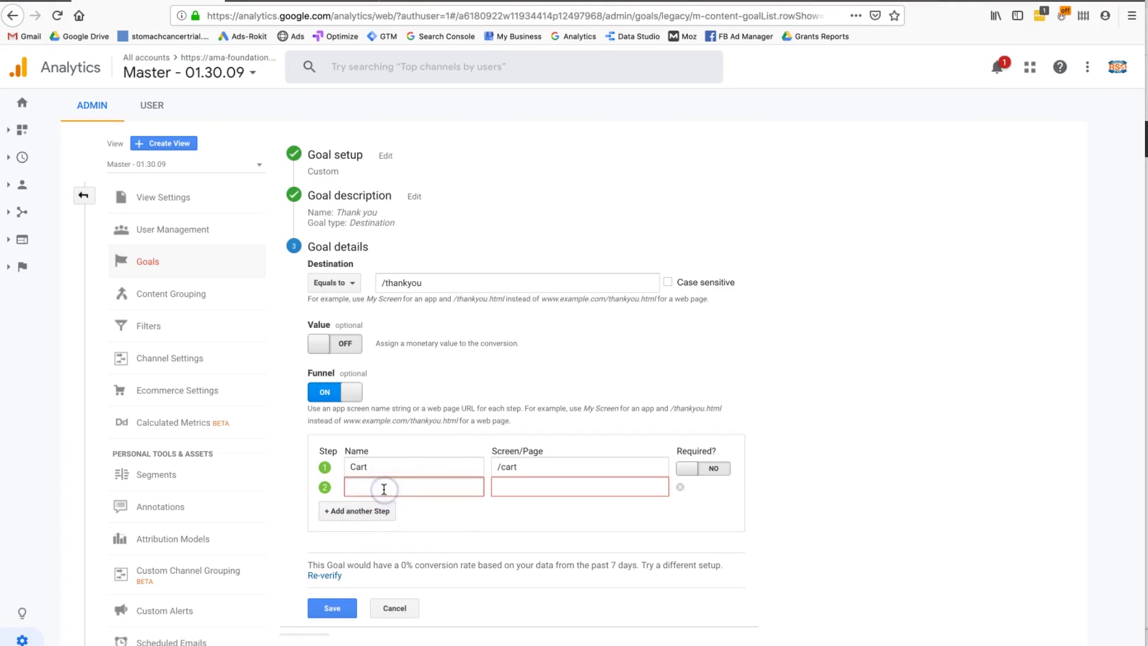
pyautogui.write('Billing Info')
pyautogui.press('Tab')
pyautogui.write('/billing')
# - Add a third funnel step named "Shipping Info" with the page "/shipping"
pyautogui.click(359, 511)
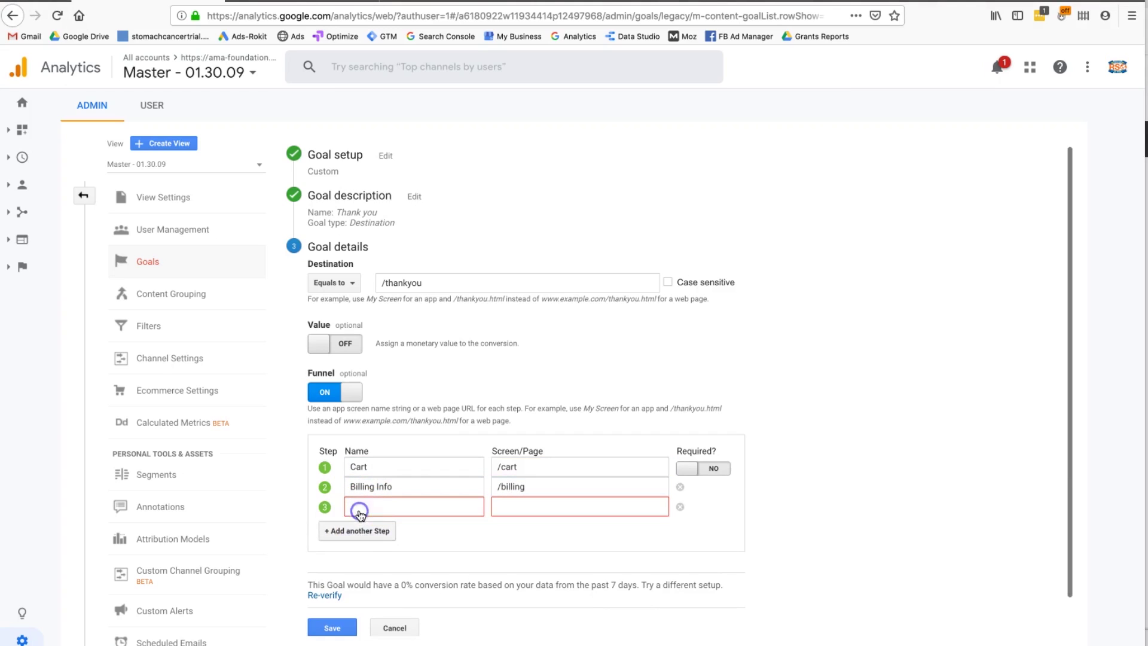
pyautogui.click(359, 509)
pyautogui.write('Shipping Info')
pyautogui.press('Tab')
pyautogui.write('/shipping')
# - Add a fourth funnel step named "Confirm" with the page "/confirmation"
pyautogui.click(330, 532)
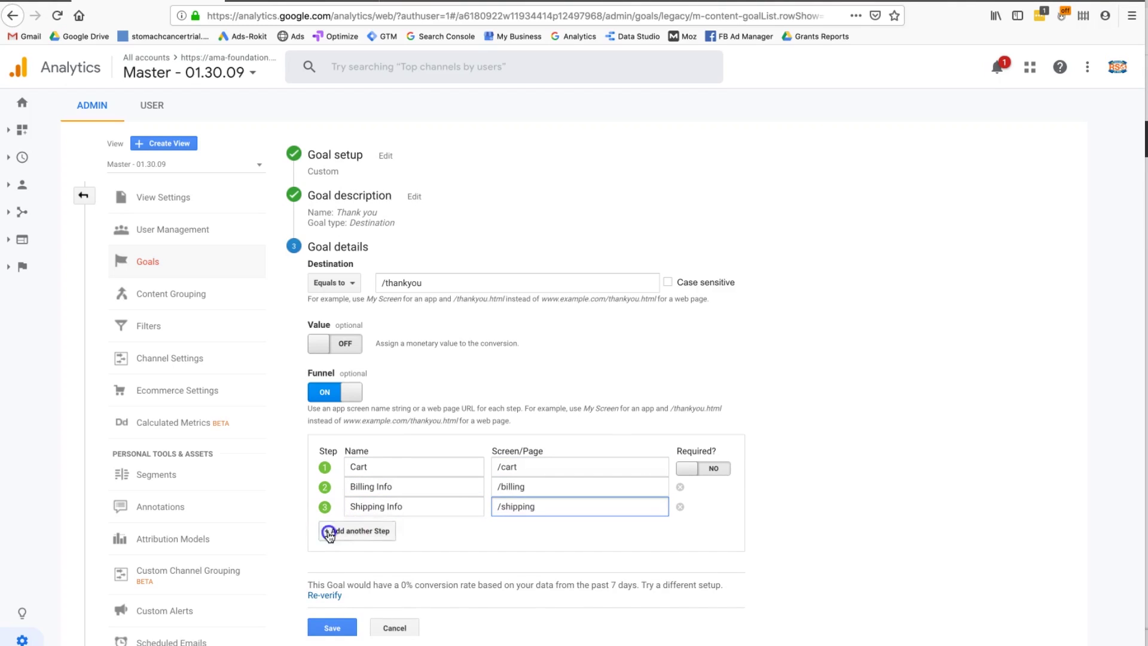
pyautogui.click(354, 528)
pyautogui.write('Confirm')
pyautogui.press('Tab')
pyautogui.write('/conf')
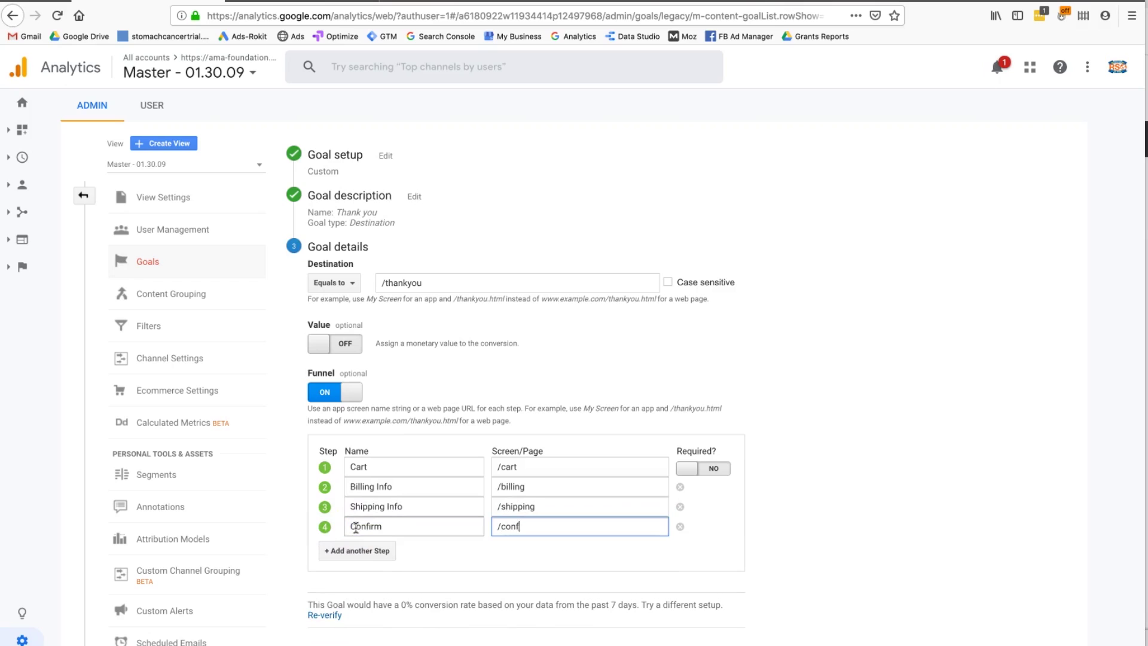
pyautogui.write('irmation')
# - Make the Cart step required in the funnel, trying the setting both on and off
pyautogui.click(435, 483)
pyautogui.click(466, 468)
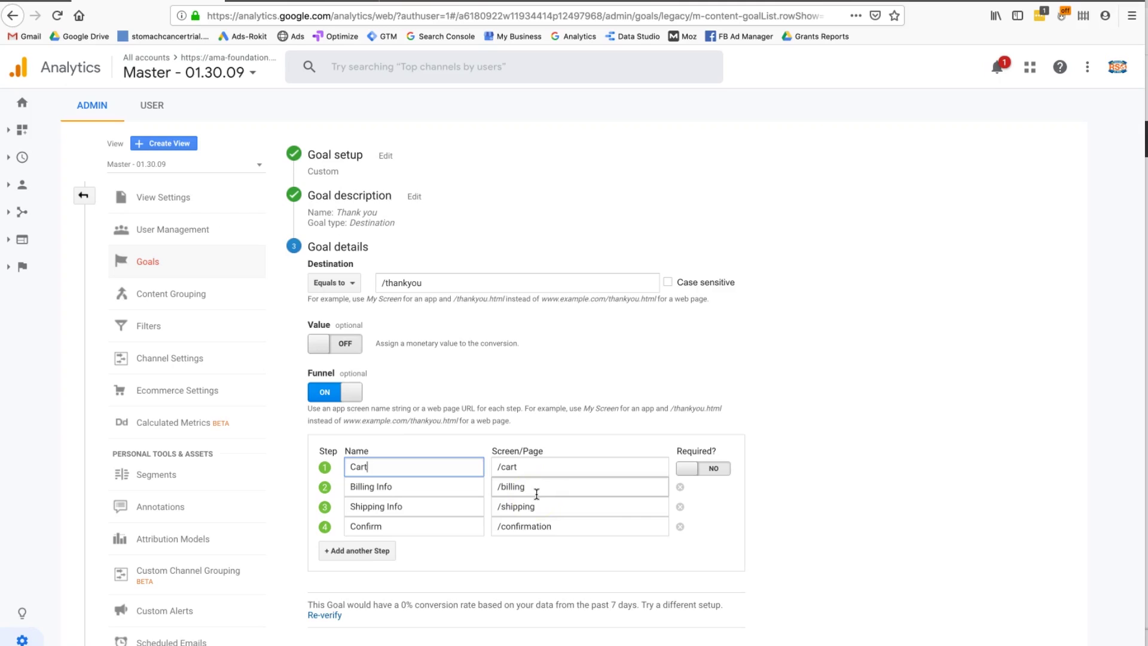
pyautogui.click(709, 470)
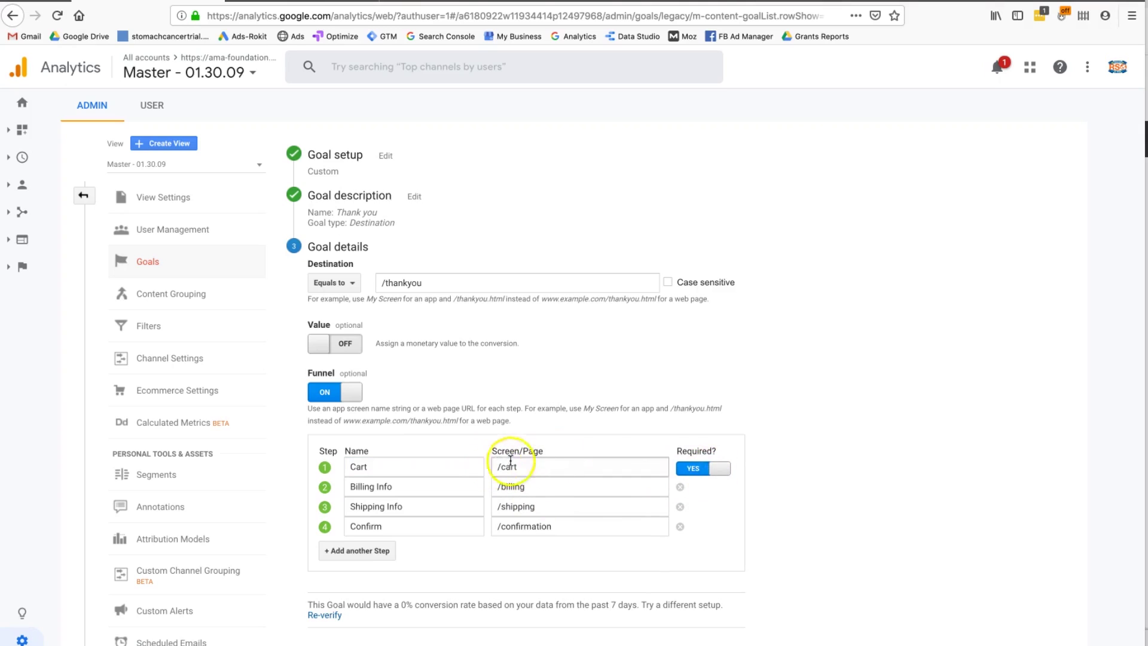
pyautogui.click(689, 472)
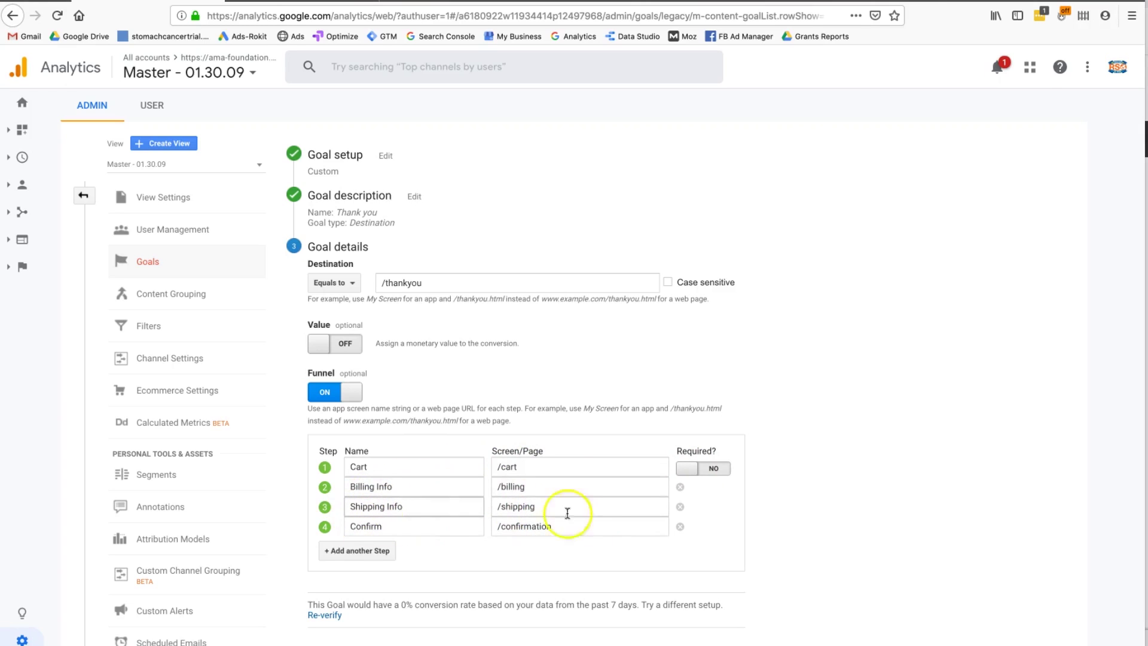
pyautogui.click(704, 469)
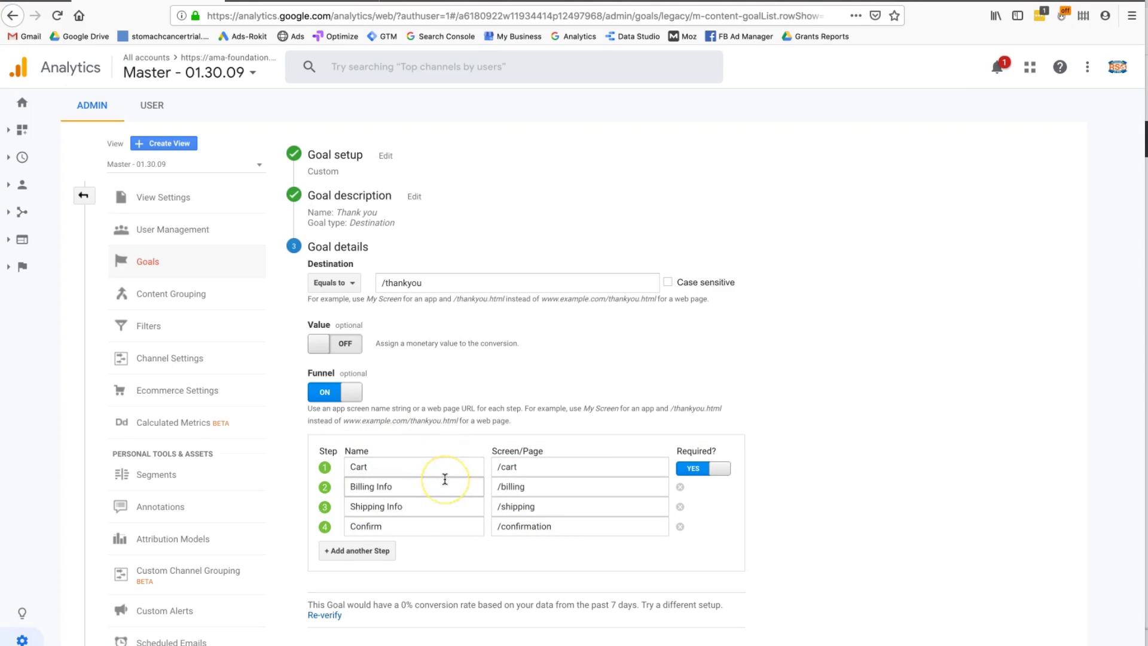
pyautogui.scroll(-1, 445, 479)
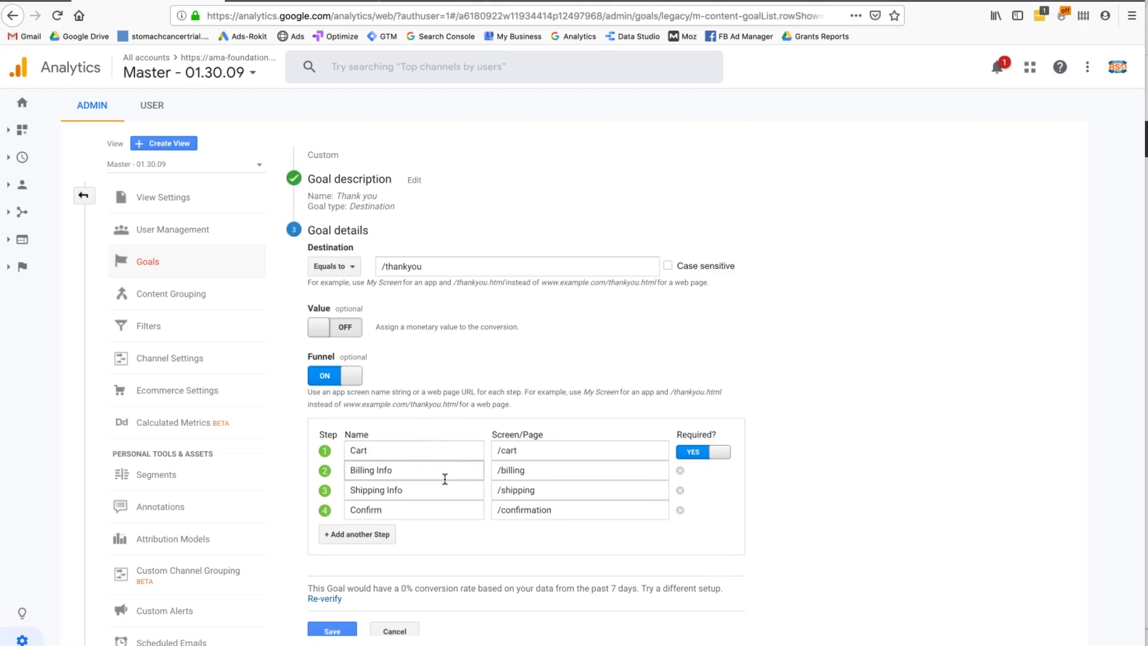
pyautogui.scroll(1, 445, 479)
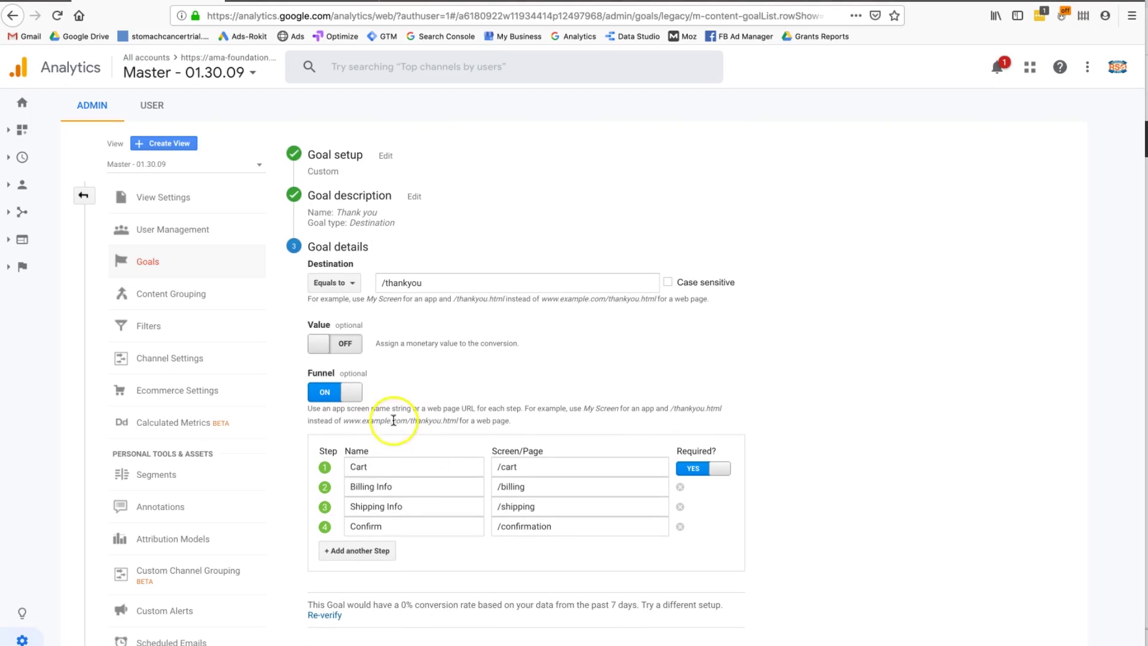
# - Turn on the goal value and assign 5 USD to each conversion
pyautogui.click(353, 343)
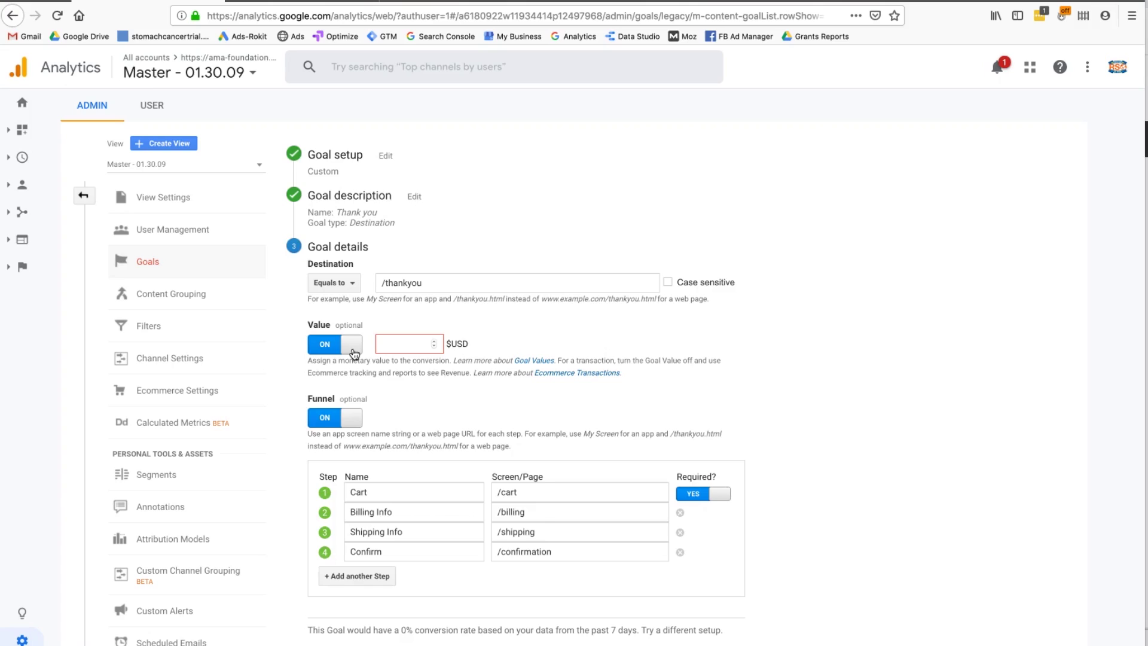
pyautogui.click(397, 349)
pyautogui.write('5')
pyautogui.click(407, 351)
pyautogui.click(458, 283)
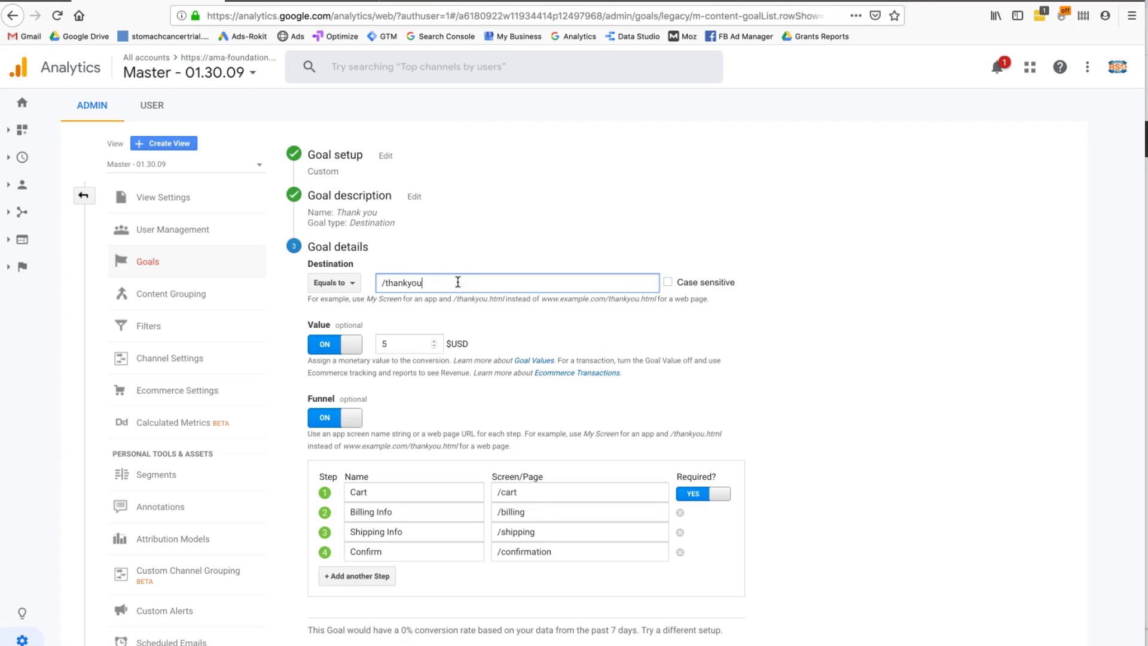
# - Review the goal's monetary value, funnel setup and projected conversion rate based on the past 7 days
pyautogui.click(397, 344)
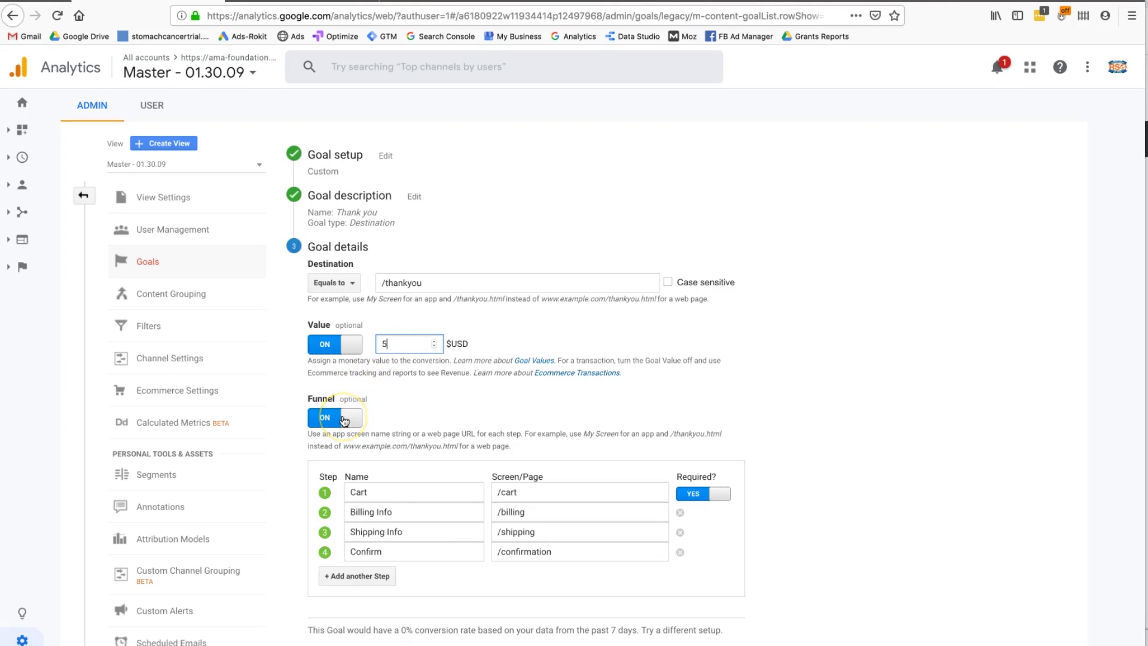
pyautogui.doubleClick(314, 324)
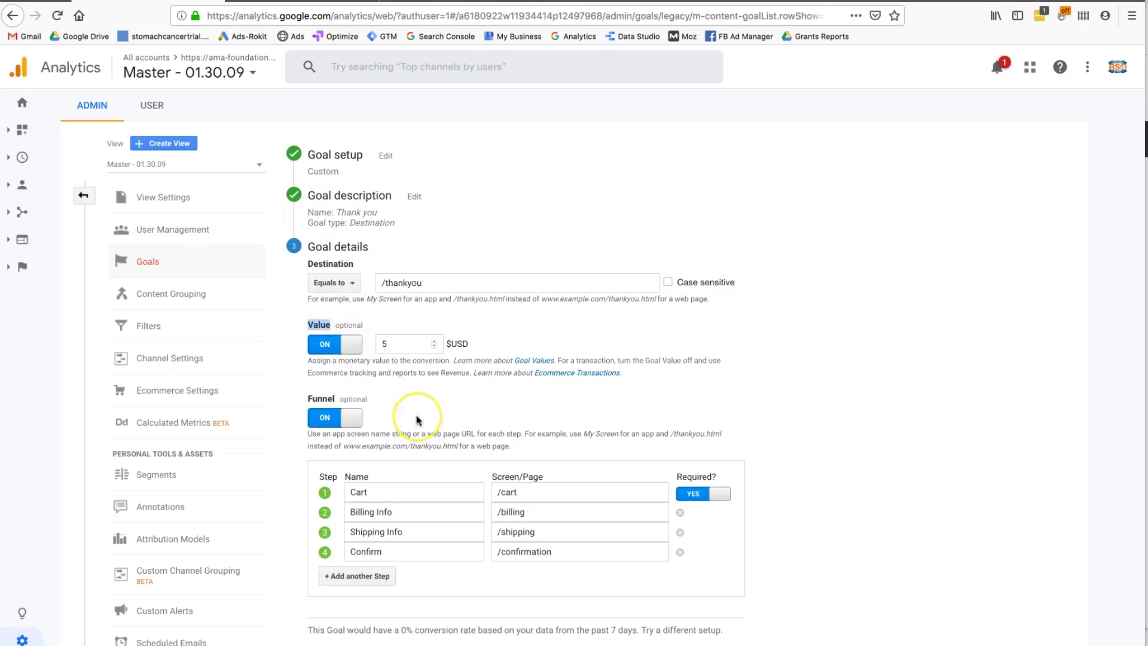
pyautogui.scroll(-2, 413, 454)
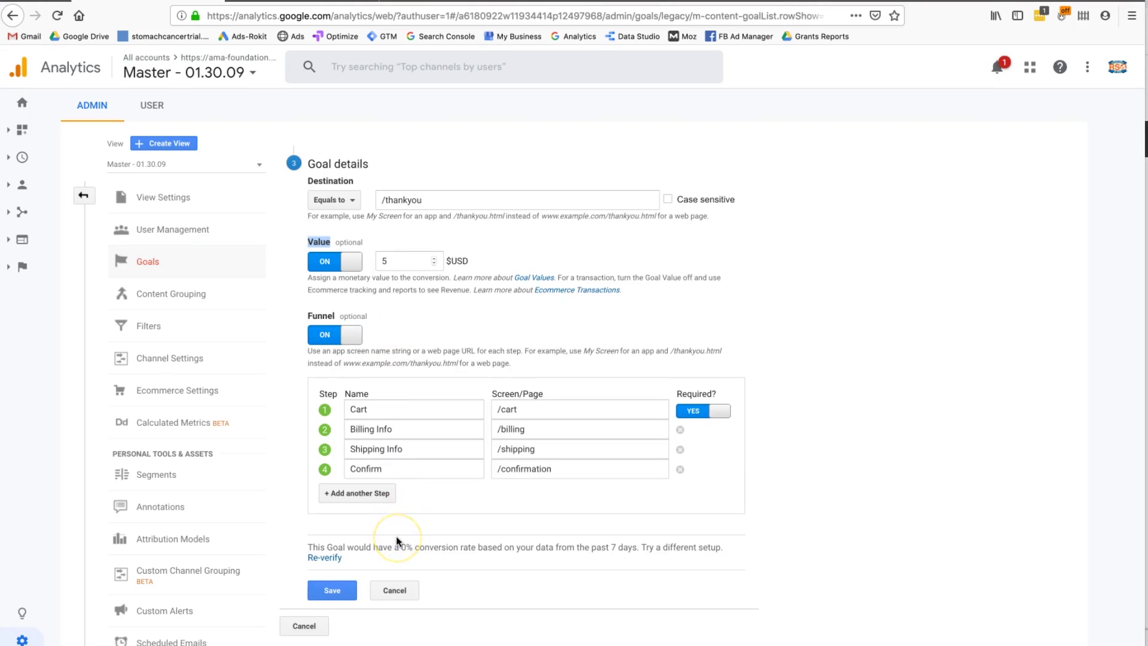
pyautogui.moveTo(361, 545); pyautogui.dragTo(482, 555)
pyautogui.click(484, 557)
pyautogui.click(327, 557)
pyautogui.scroll(1, 382, 530)
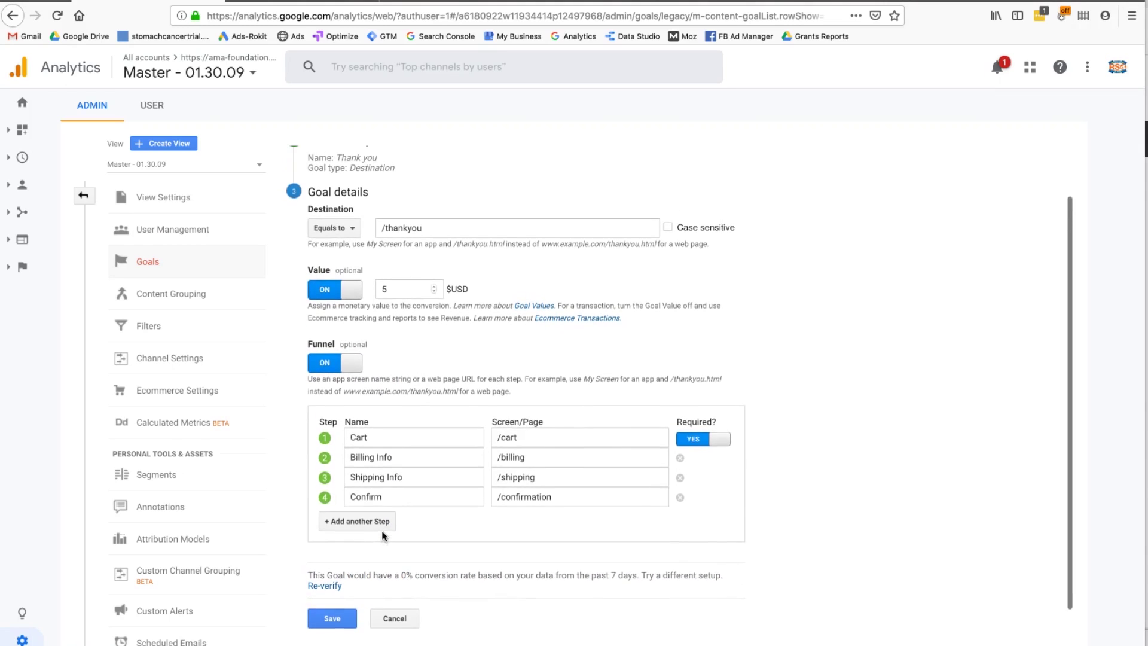
# - Examine the goal's "/thankyou" destination and the match type options available for it
pyautogui.scroll(1, 381, 529)
pyautogui.click(432, 390)
pyautogui.doubleClick(426, 258)
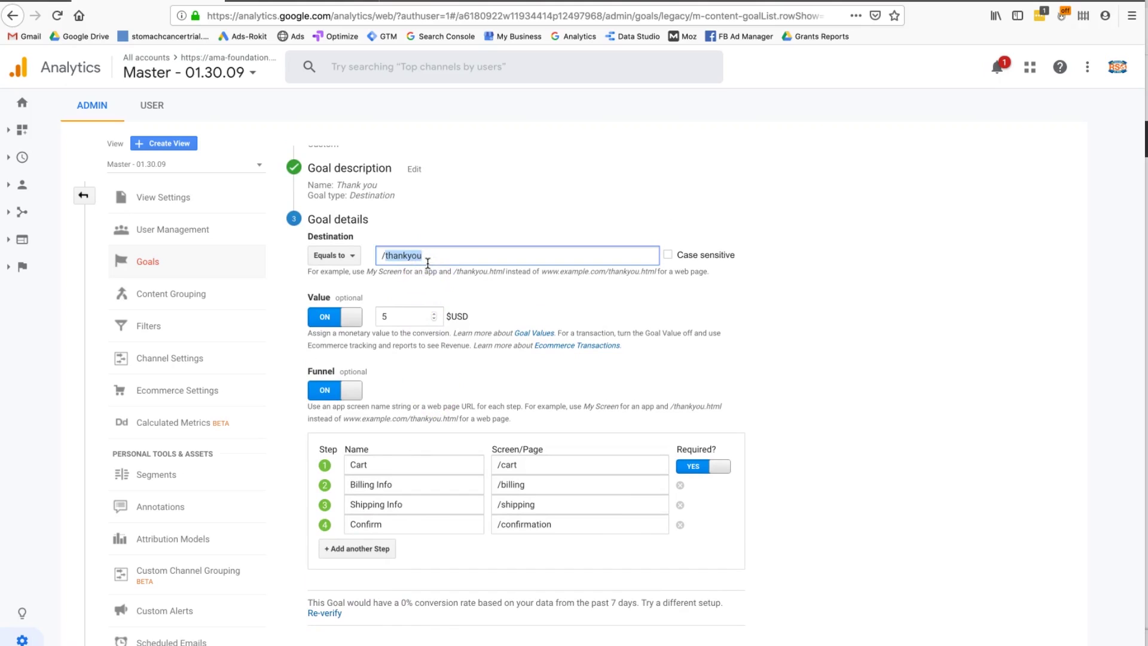
pyautogui.scroll(1, 427, 263)
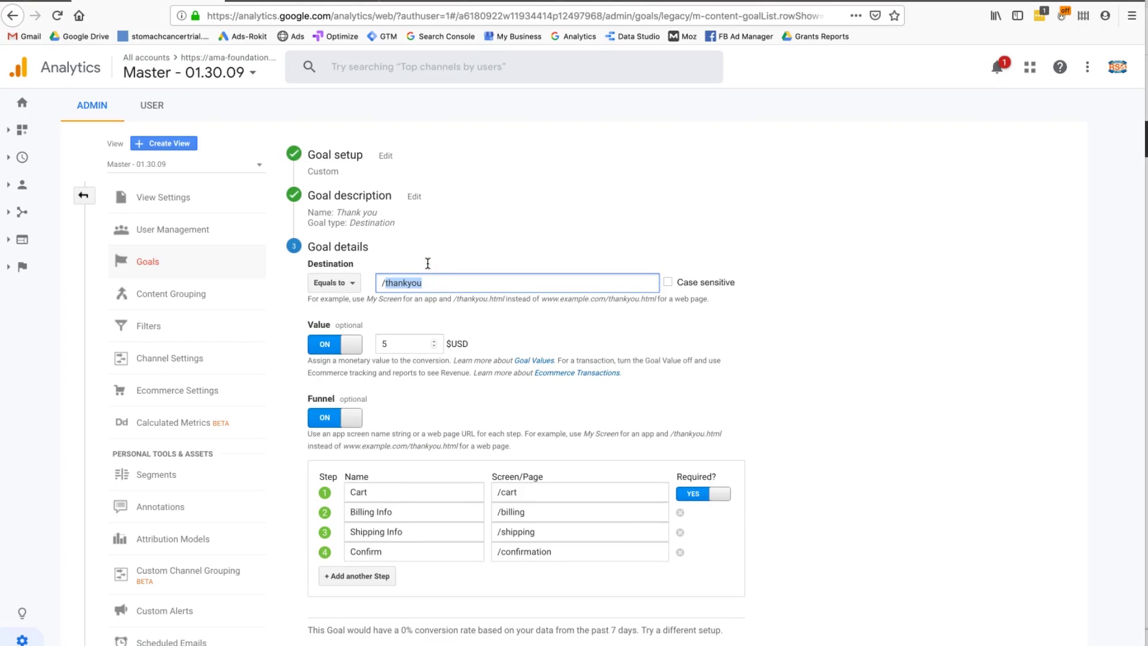
pyautogui.doubleClick(346, 263)
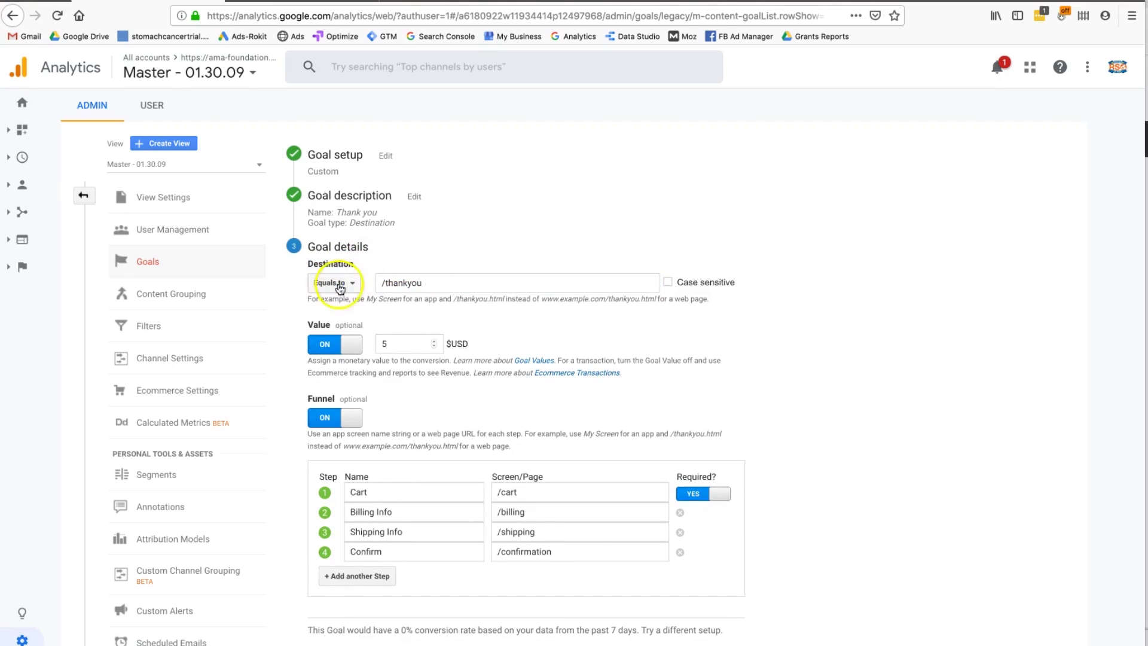
pyautogui.click(339, 286)
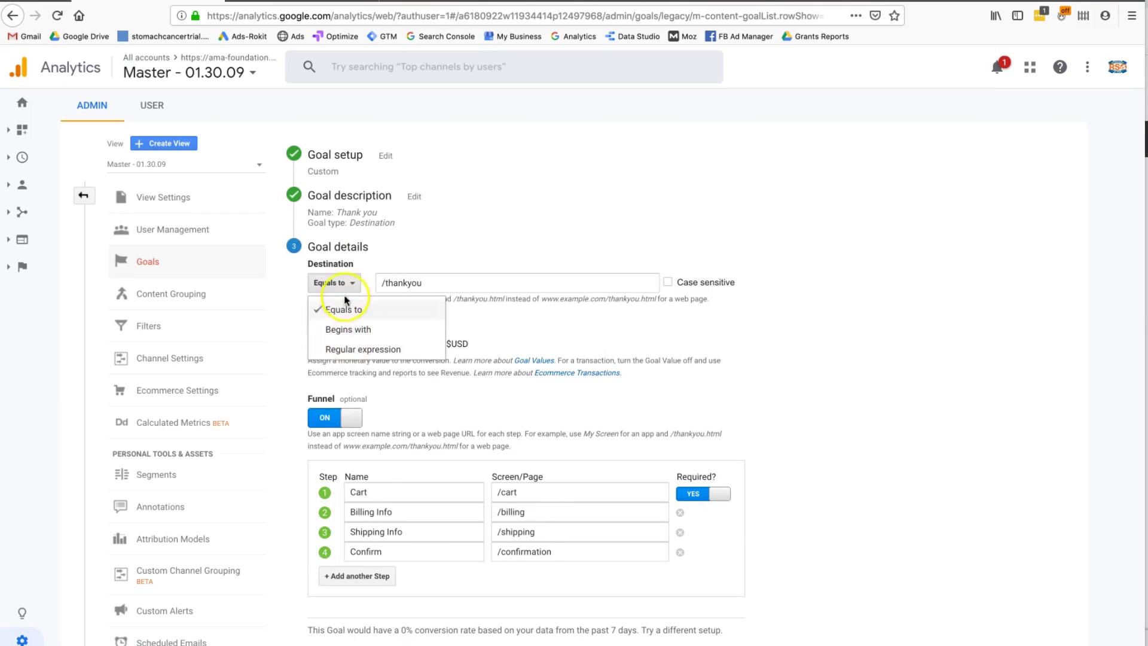
pyautogui.click(348, 316)
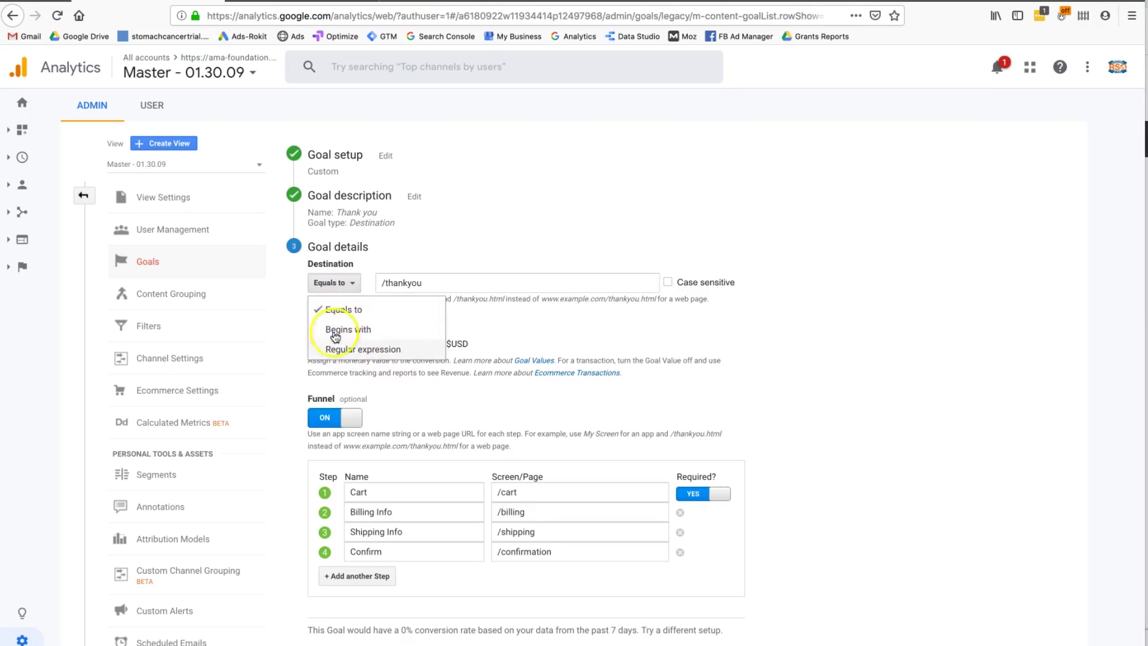
pyautogui.click(372, 289)
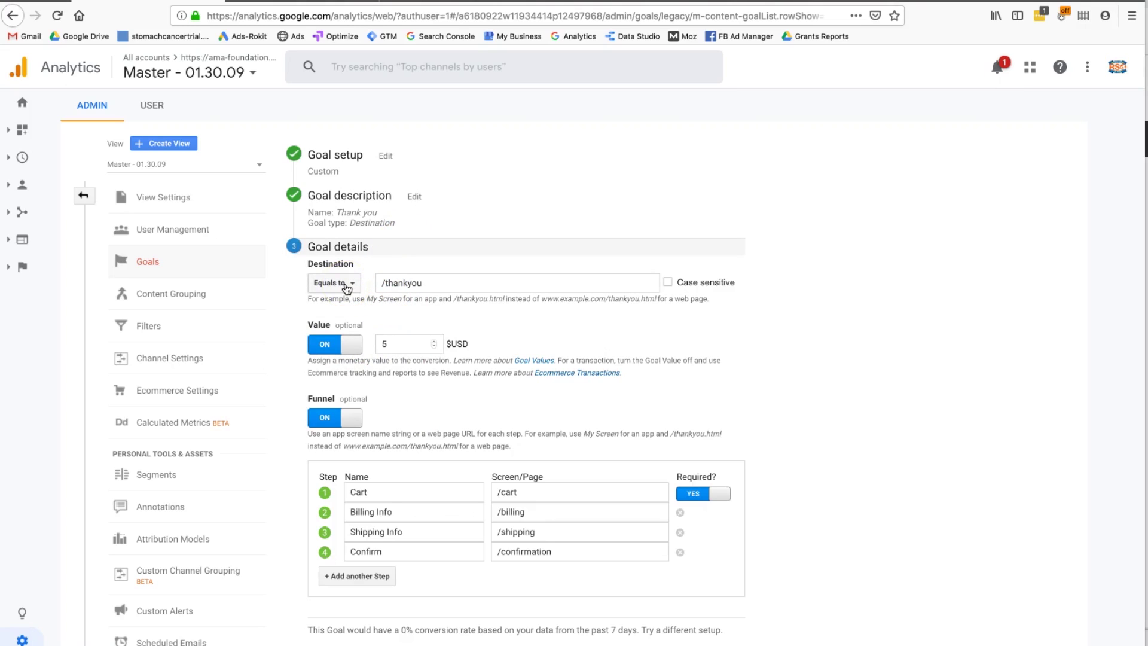
pyautogui.click(379, 287)
pyautogui.tripleClick(377, 286)
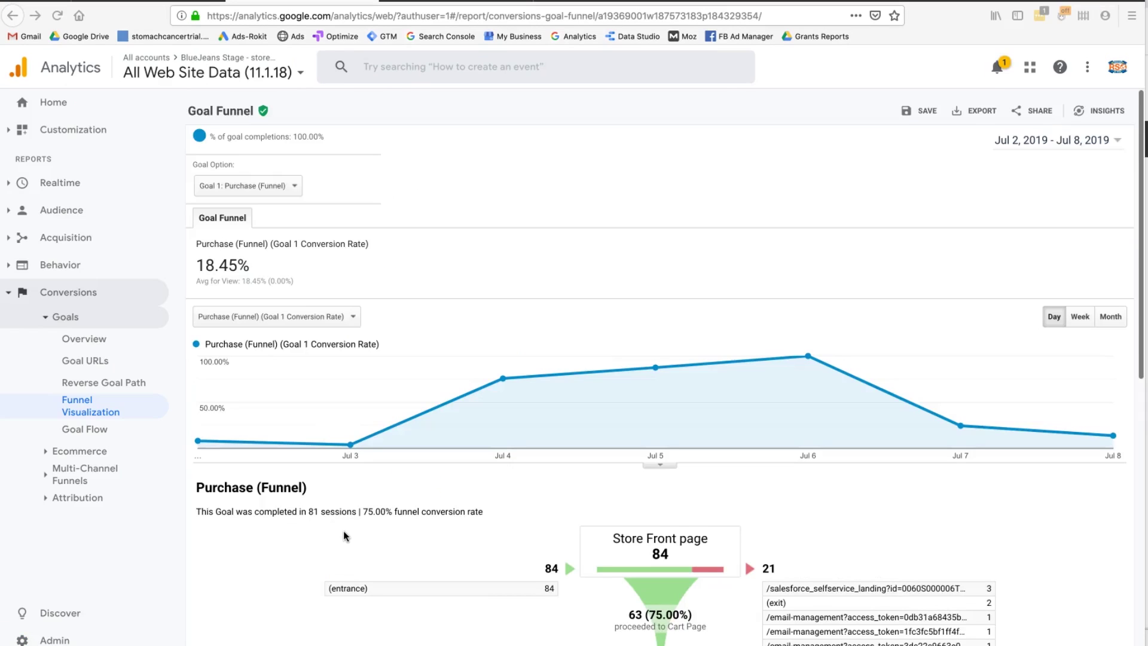
# - Look through the Purchase (Funnel) visualization report, from the conversion rate chart down to the last funnel stage
pyautogui.click(348, 372)
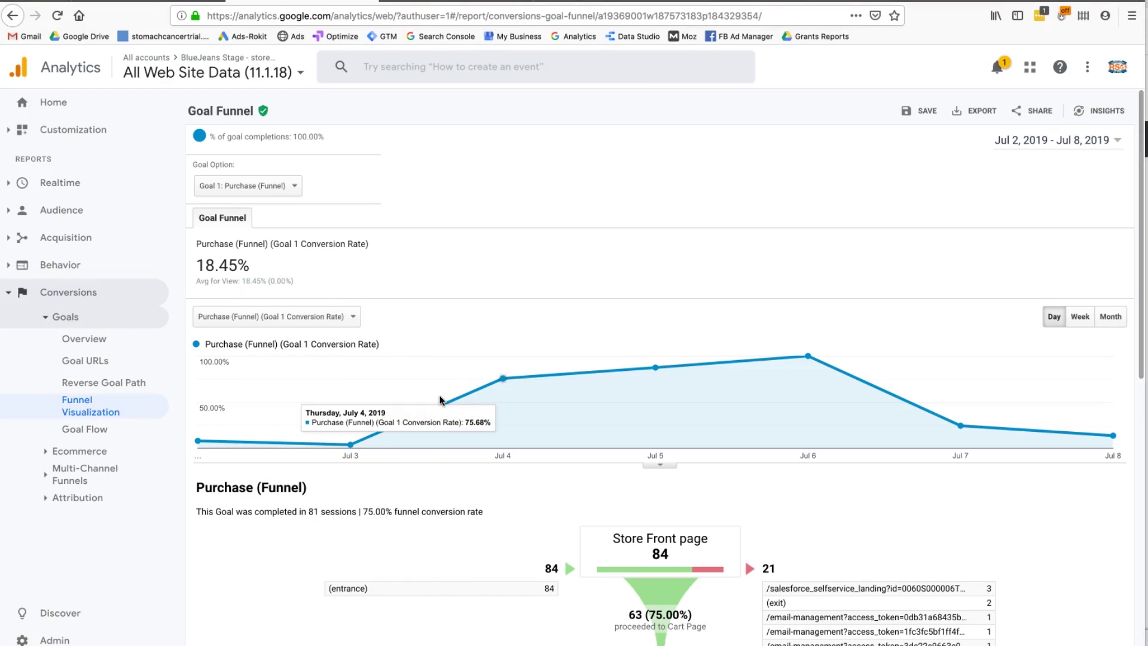
pyautogui.scroll(-3, 440, 399)
pyautogui.scroll(-6, 441, 399)
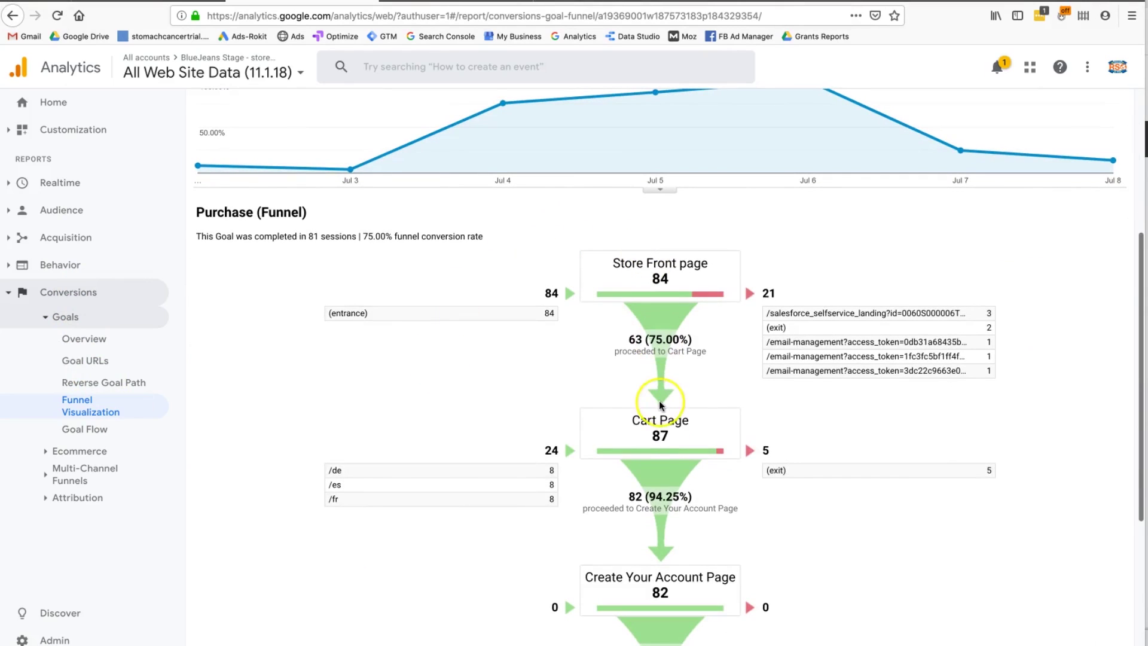
pyautogui.scroll(-6, 658, 405)
pyautogui.scroll(-4, 660, 407)
pyautogui.scroll(14, 564, 335)
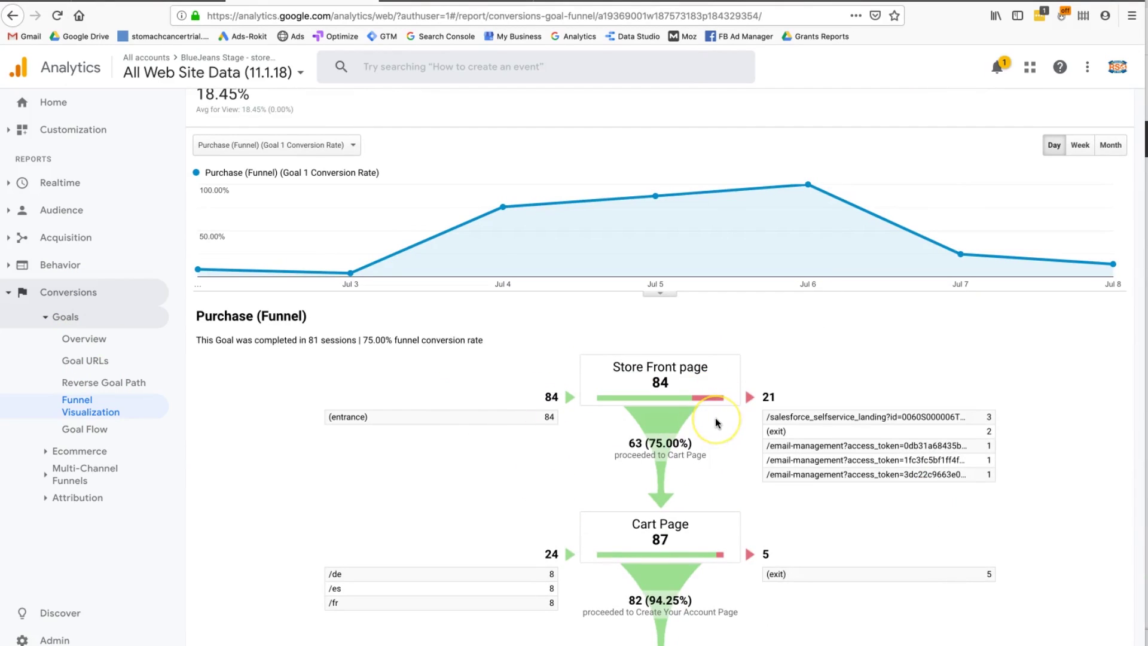
# - Examine the Store Front page stage of the funnel: its sessions, exits and the share proceeding to the Cart Page
pyautogui.click(733, 376)
pyautogui.scroll(-3, 828, 454)
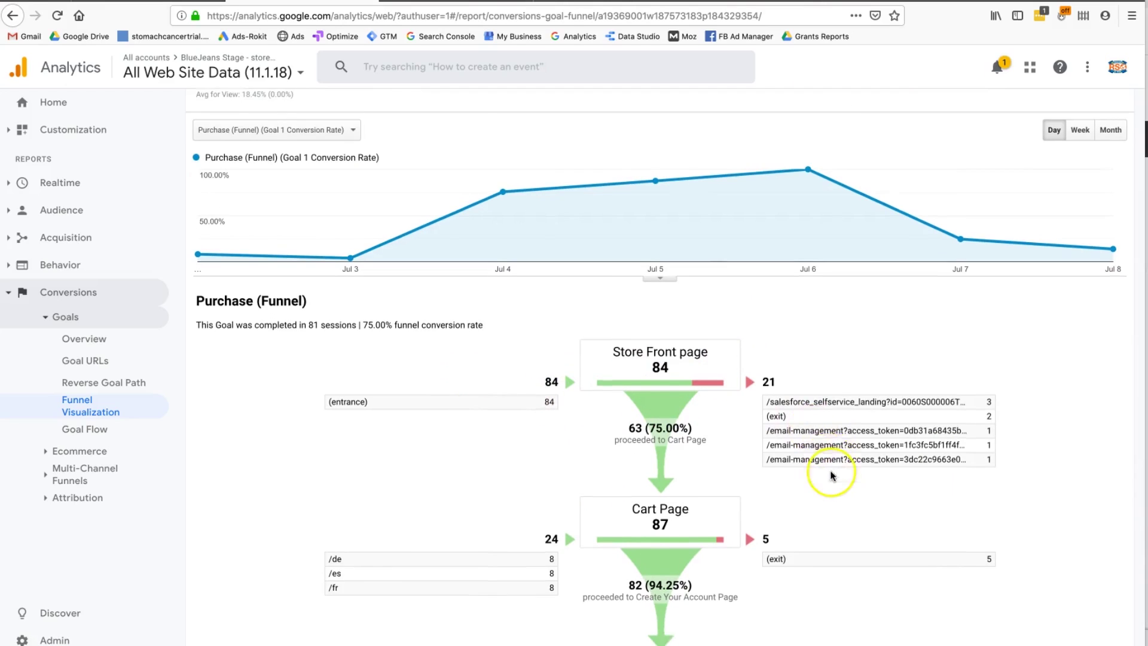
pyautogui.scroll(-3, 726, 419)
pyautogui.scroll(5, 728, 420)
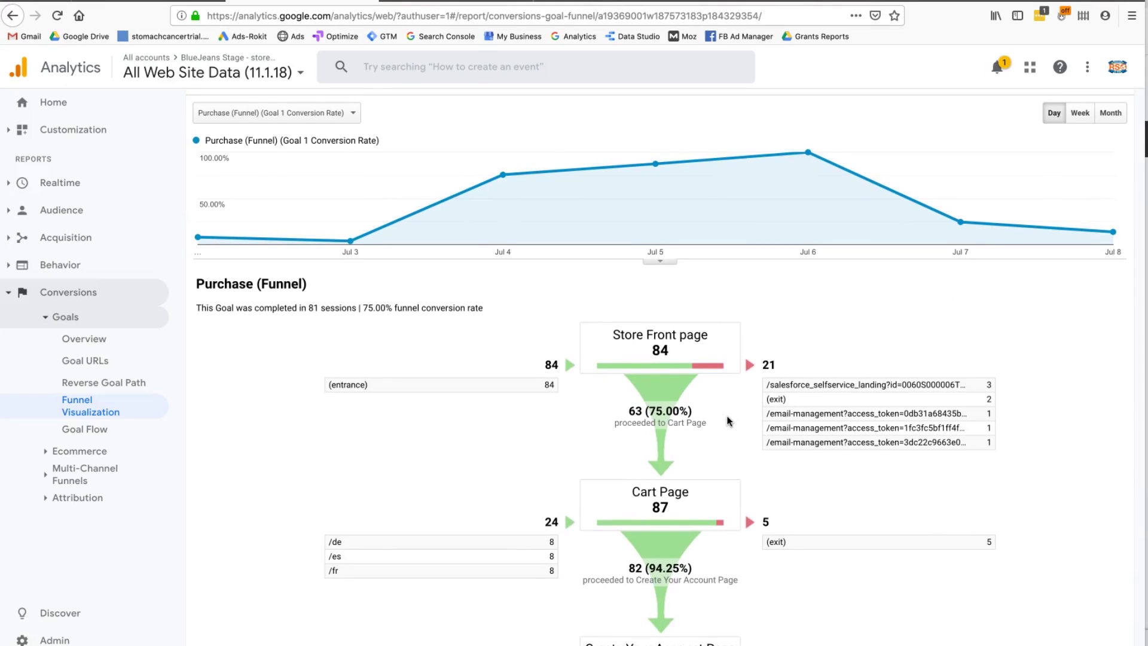
pyautogui.scroll(1, 727, 420)
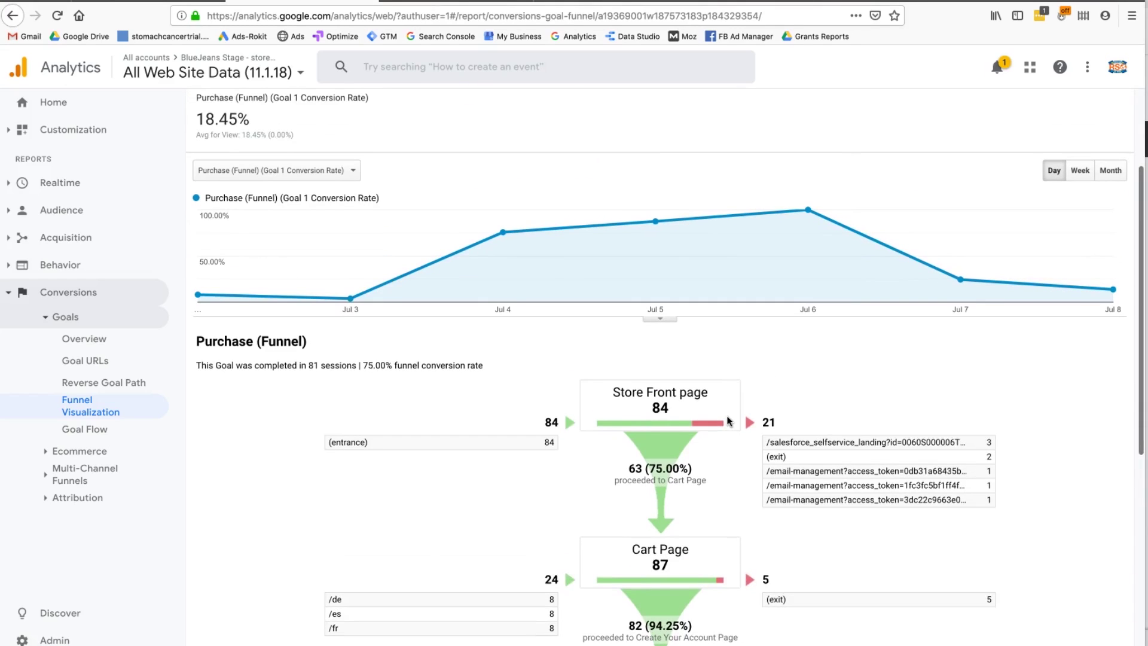
pyautogui.moveTo(611, 392); pyautogui.dragTo(707, 395)
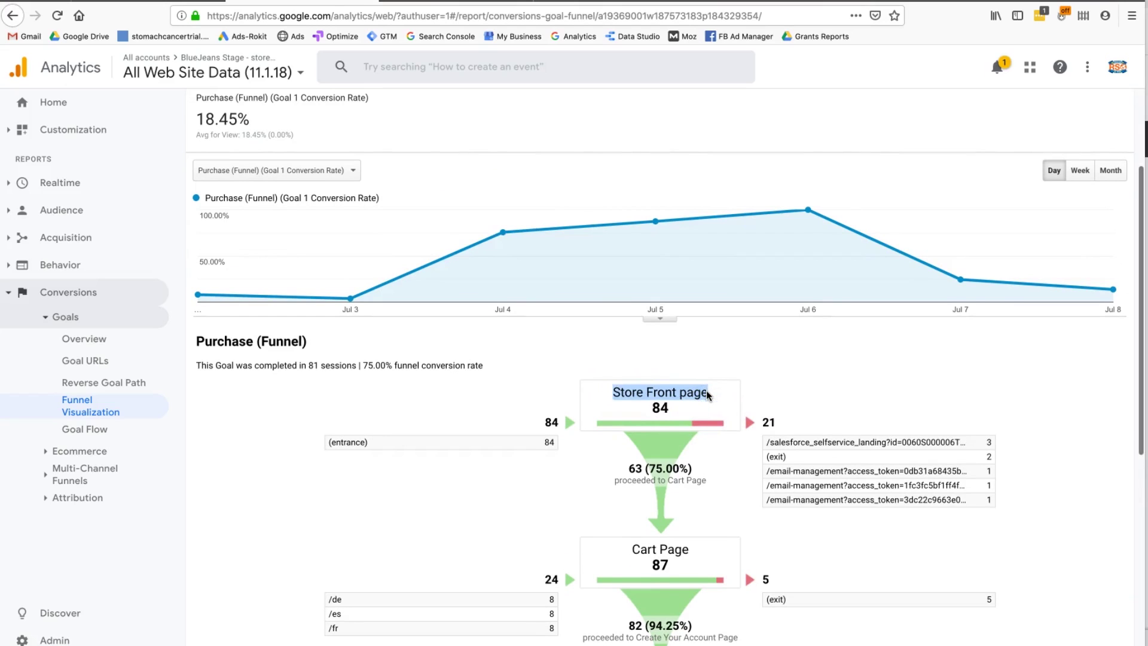
pyautogui.scroll(3, 661, 393)
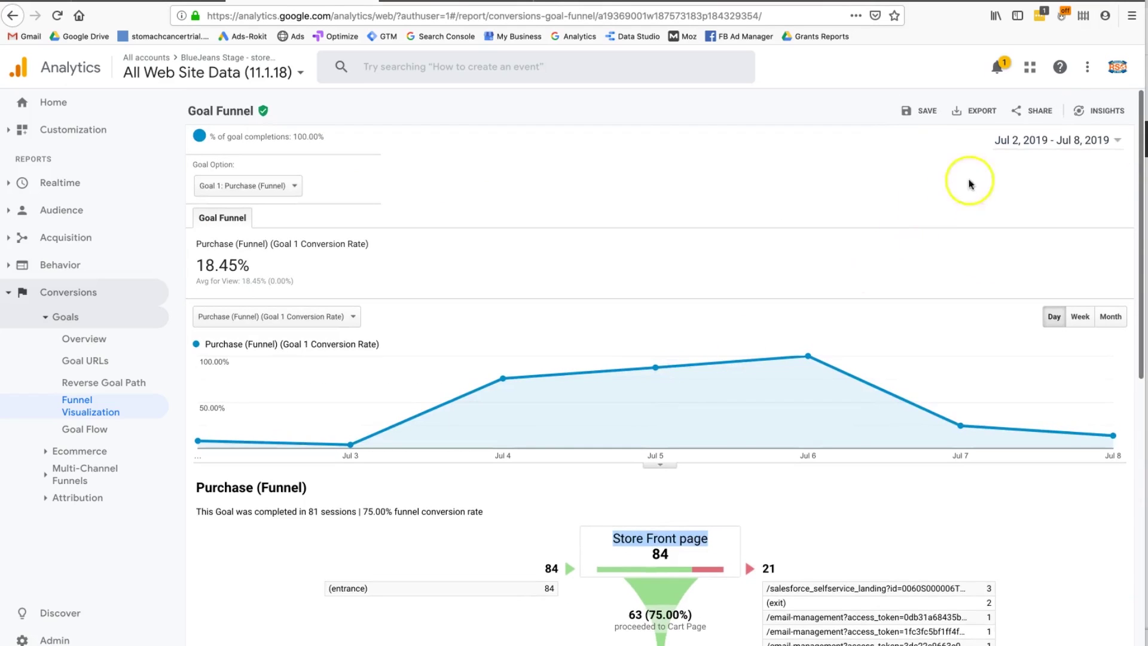
pyautogui.scroll(-4, 612, 595)
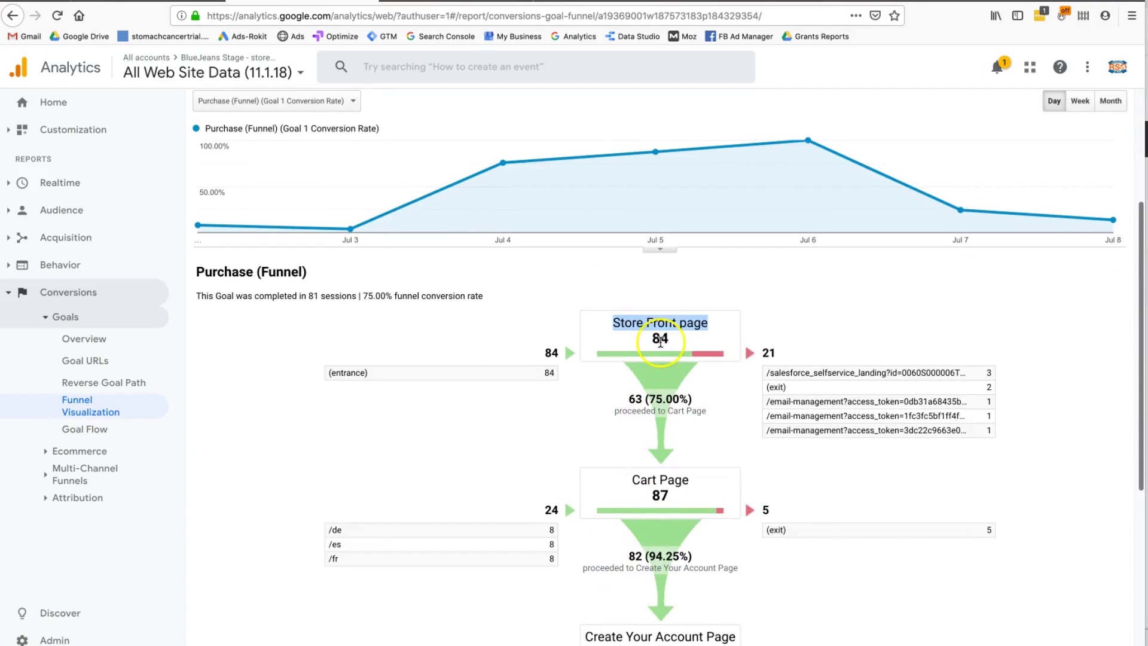
pyautogui.doubleClick(659, 340)
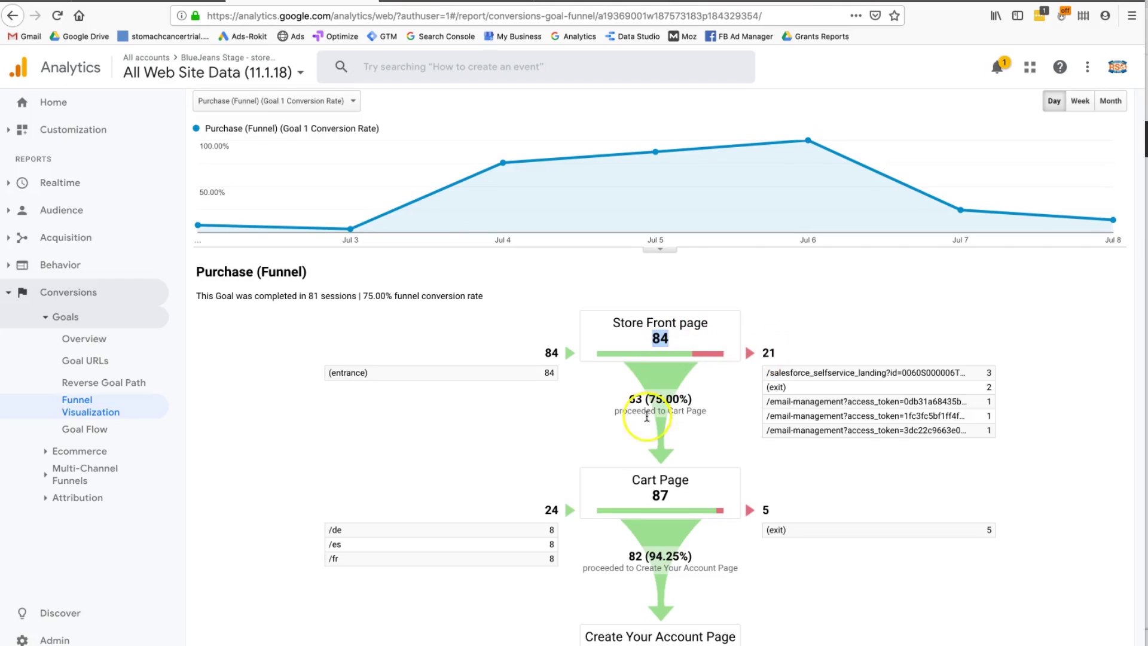
pyautogui.scroll(-1, 646, 413)
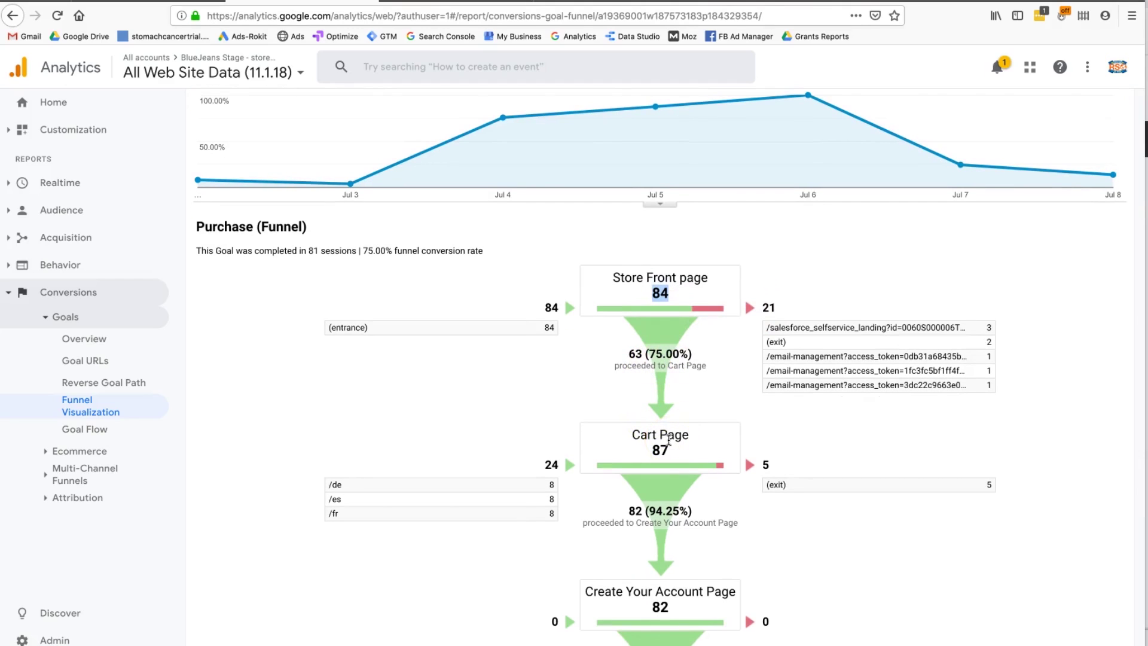
pyautogui.scroll(-2, 669, 440)
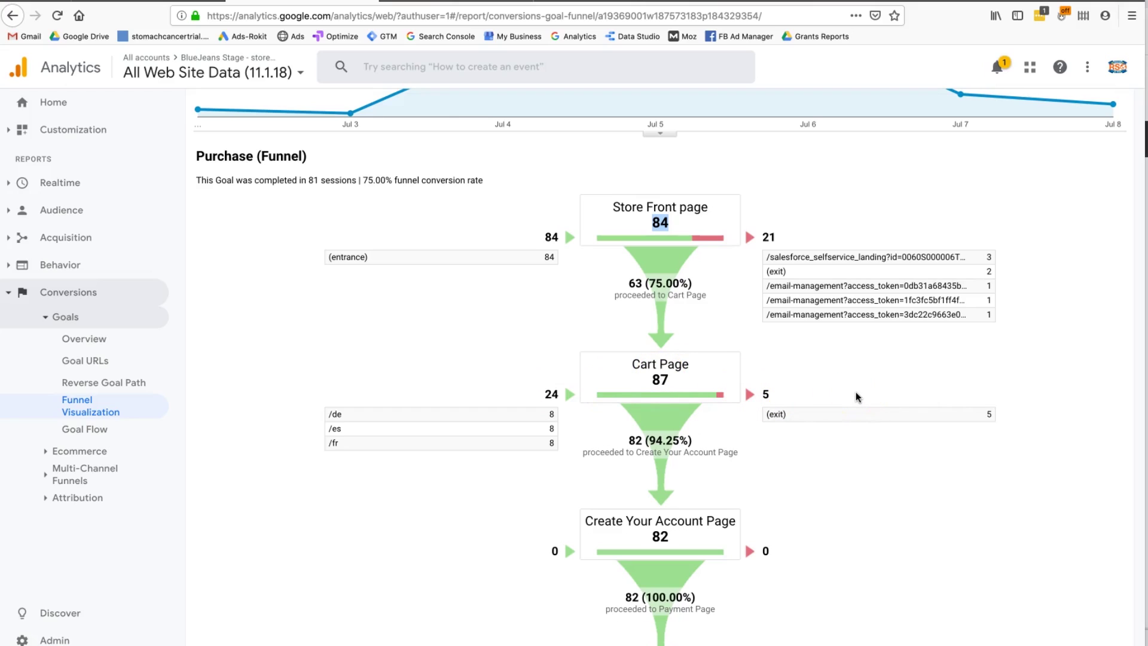
# - Compare the Cart Page's sessions and its rate of proceeding to account creation with the Store Front page's proceed rate
pyautogui.doubleClick(665, 380)
pyautogui.scroll(-2, 668, 381)
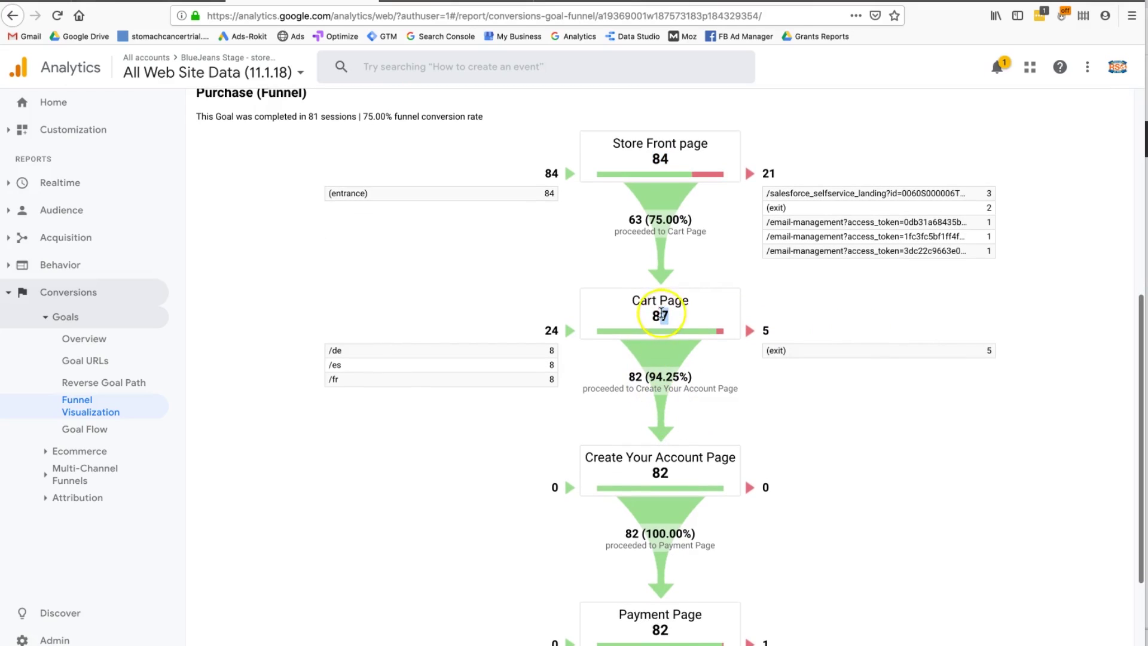
pyautogui.tripleClick(631, 376)
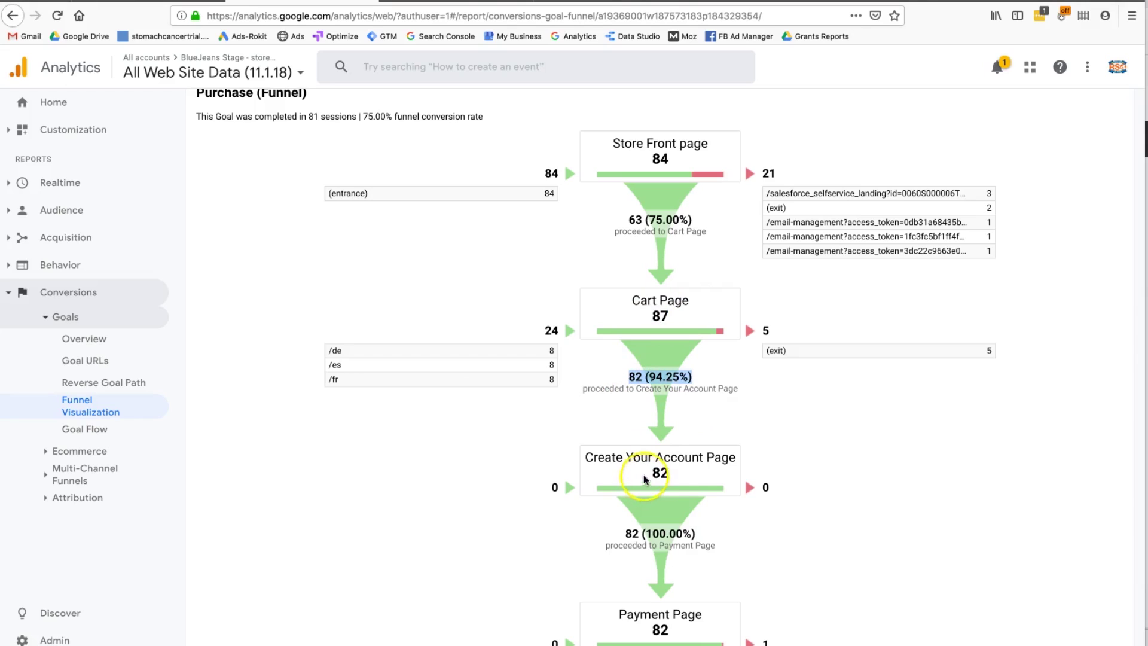
pyautogui.click(656, 376)
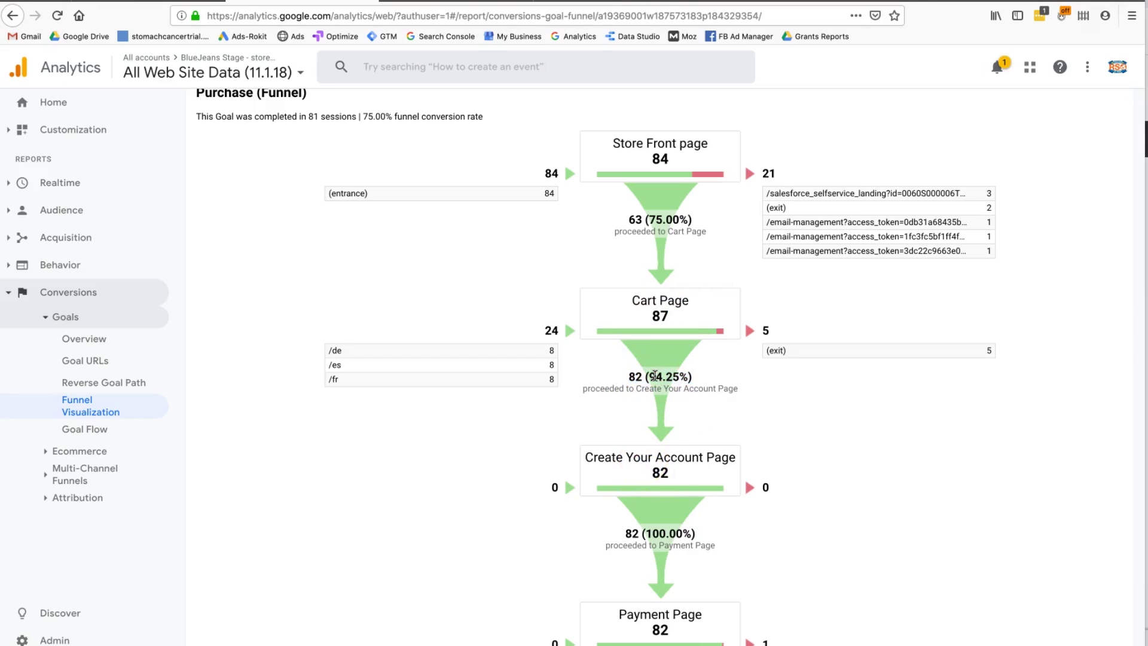
pyautogui.moveTo(651, 377); pyautogui.dragTo(709, 379)
pyautogui.doubleClick(635, 219)
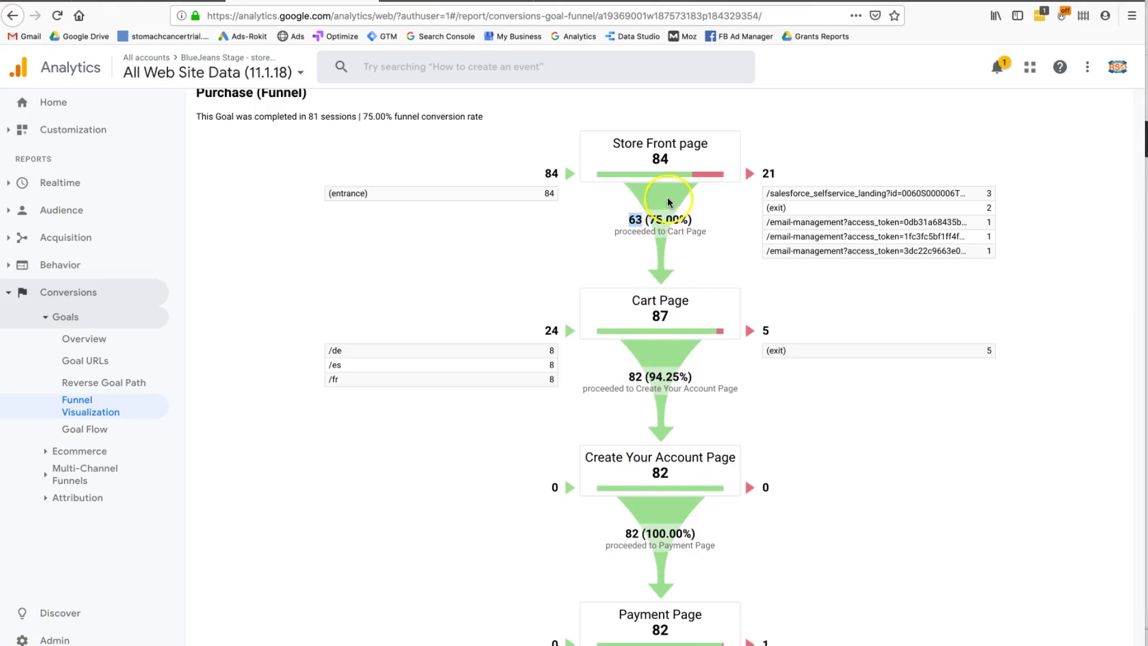
pyautogui.tripleClick(659, 216)
pyautogui.scroll(-3, 659, 216)
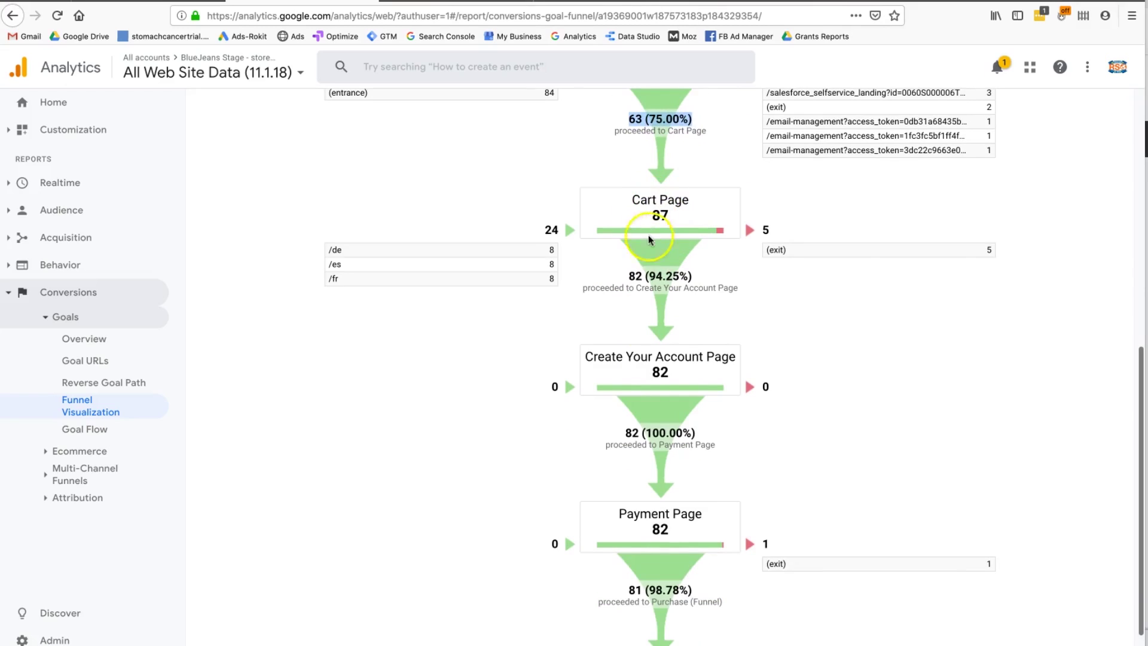
# - Examine the Create Your Account Page stage and the flow of visitors reaching it from the Cart Page
pyautogui.click(647, 356)
pyautogui.tripleClick(647, 356)
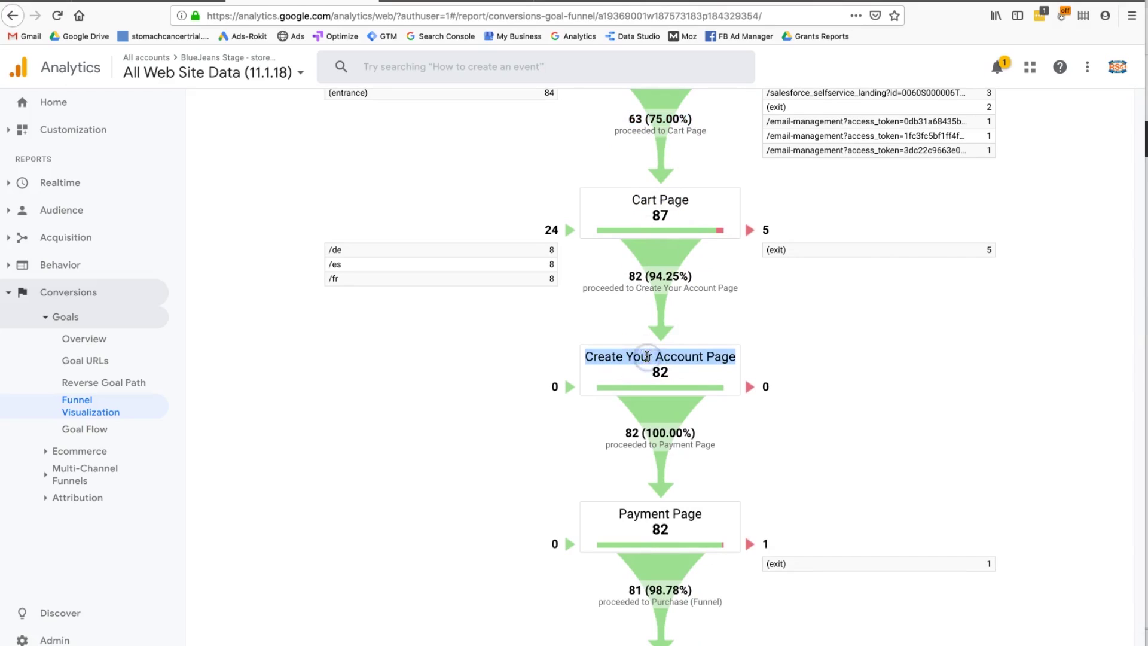
pyautogui.moveTo(657, 275); pyautogui.dragTo(677, 342)
pyautogui.click(676, 342)
pyautogui.click(566, 377)
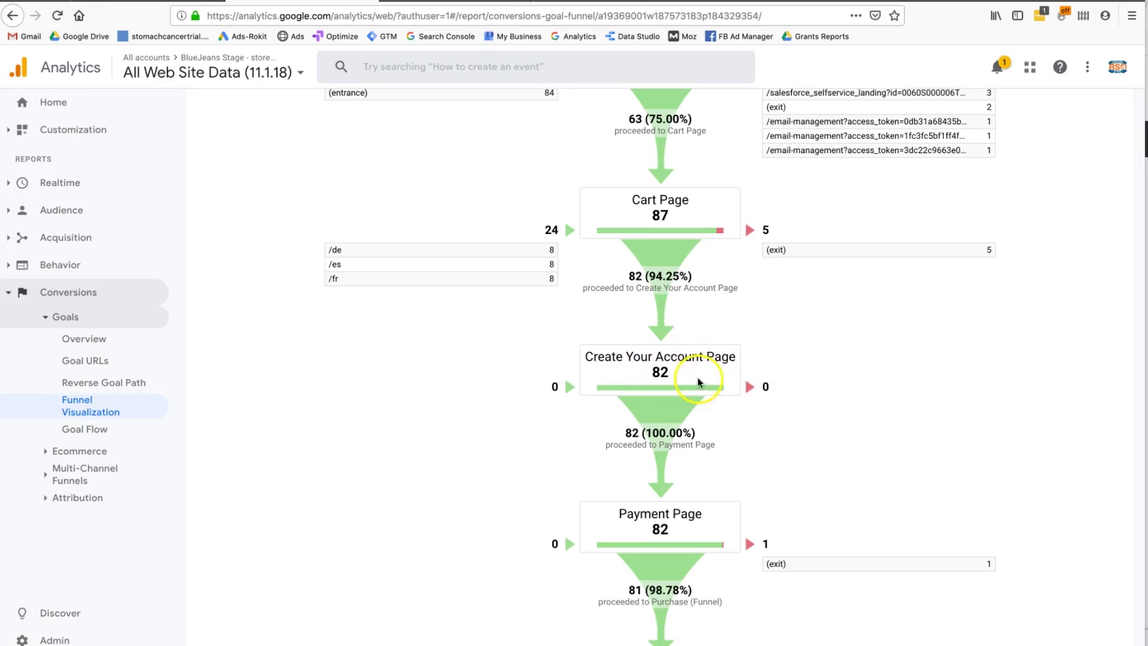
pyautogui.scroll(-1, 663, 365)
pyautogui.scroll(-1, 663, 365)
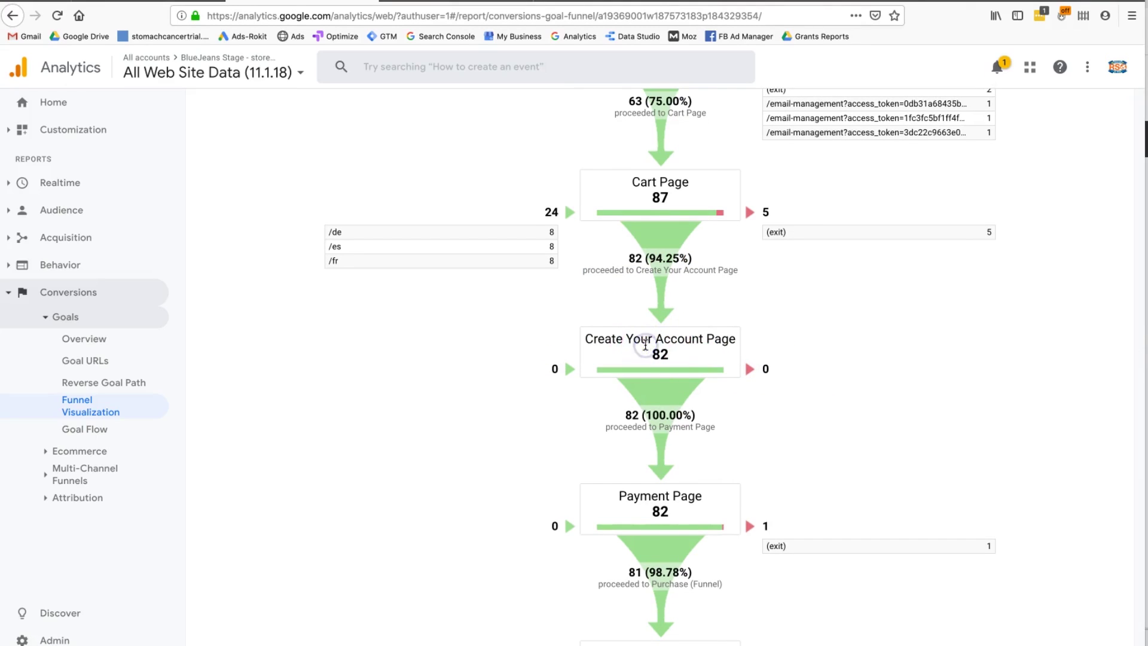
# - Examine the Payment Page's exits and proceed rate, along with the overall funnel conversion rate at the Purchase stage
pyautogui.scroll(-2, 642, 355)
pyautogui.scroll(-1, 638, 362)
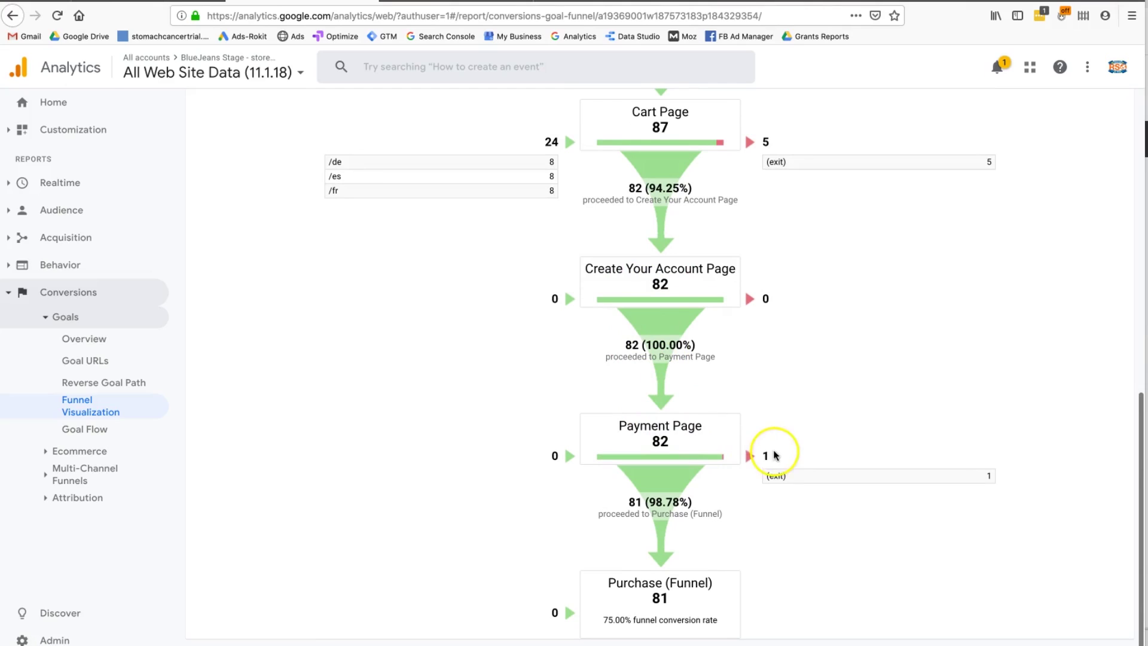
pyautogui.tripleClick(637, 500)
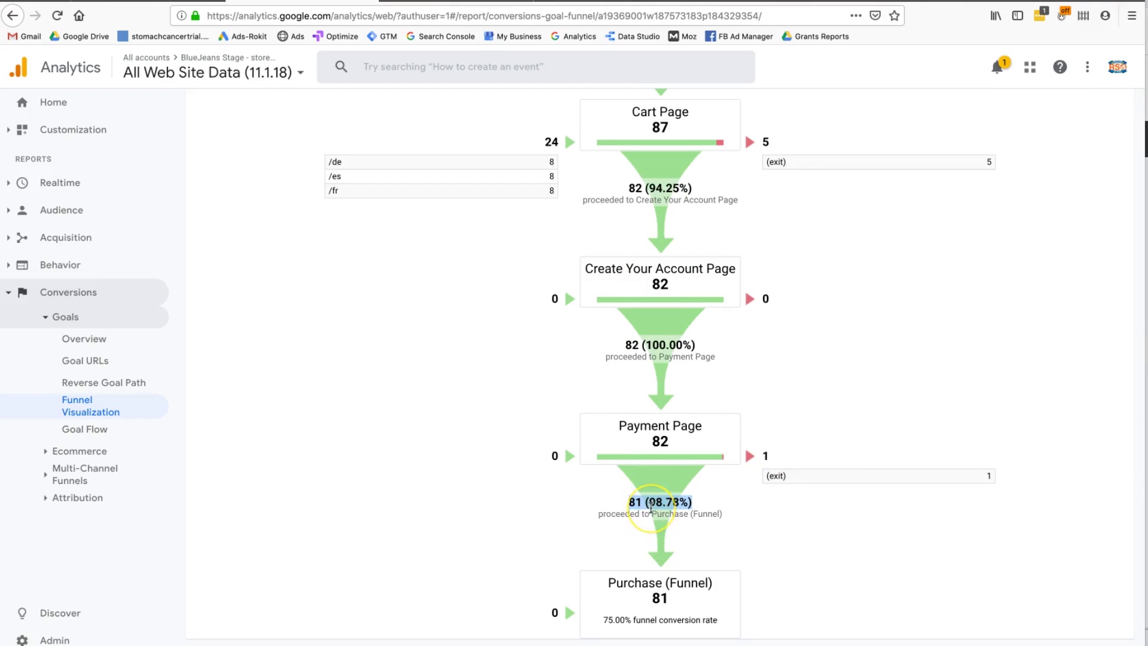
pyautogui.click(662, 497)
pyautogui.tripleClick(659, 501)
pyautogui.scroll(4, 661, 552)
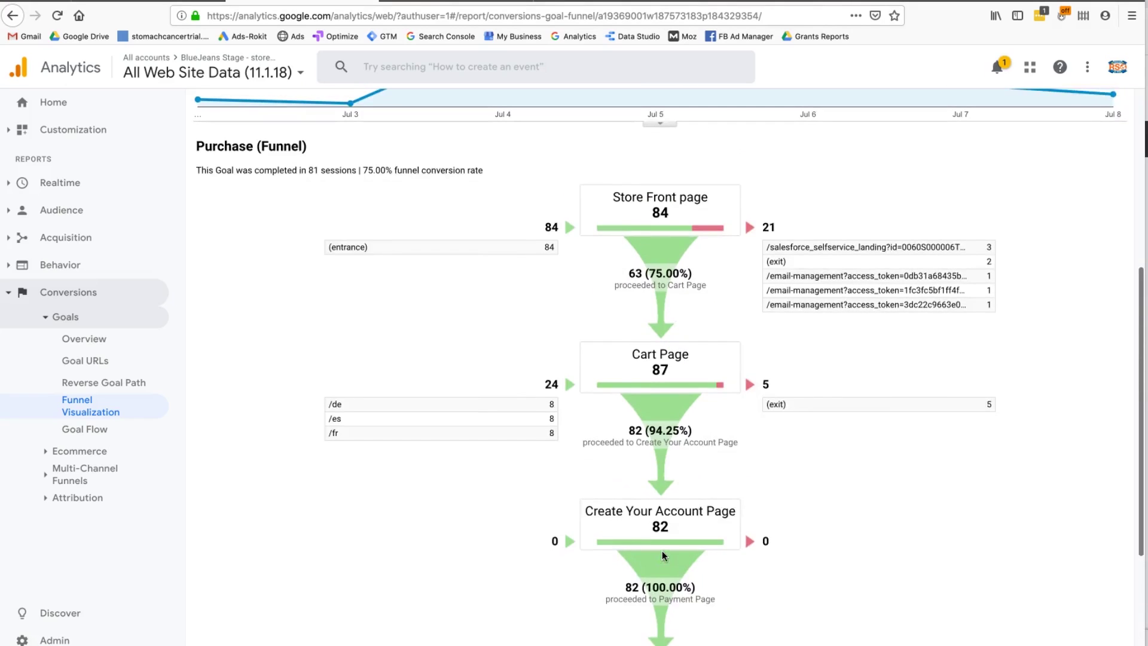
pyautogui.scroll(-4, 662, 551)
pyautogui.click(607, 619)
pyautogui.moveTo(607, 619); pyautogui.dragTo(666, 617)
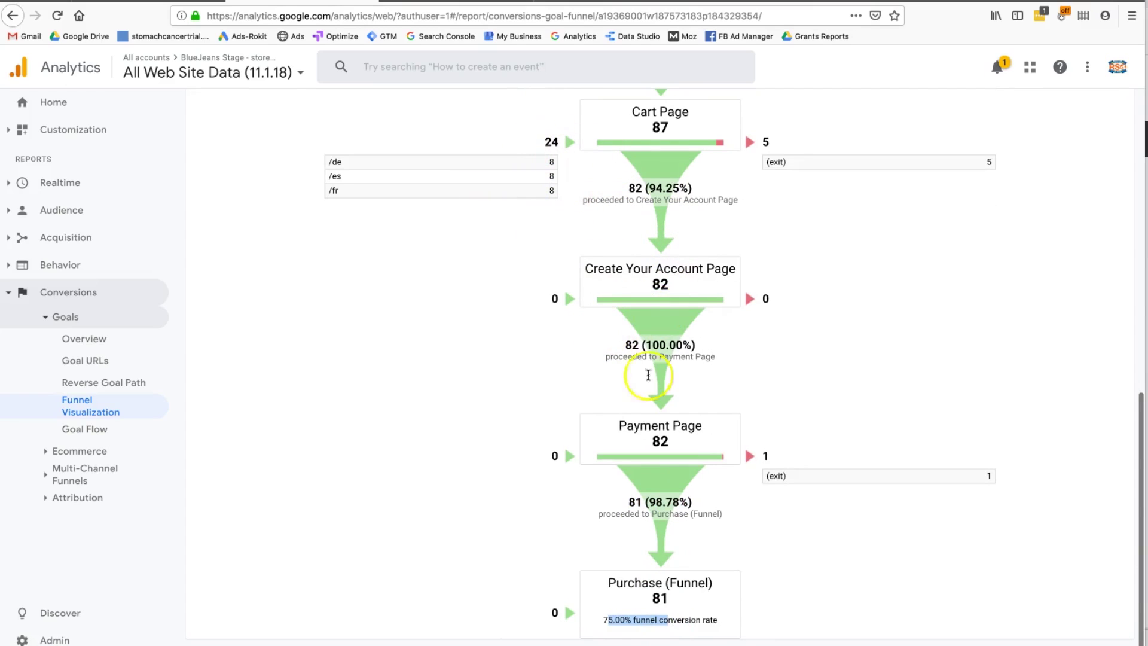
# - Compare the funnel conversion rate at the Purchase stage with the sessions and proceed rates of the earlier funnel stages
pyautogui.tripleClick(616, 619)
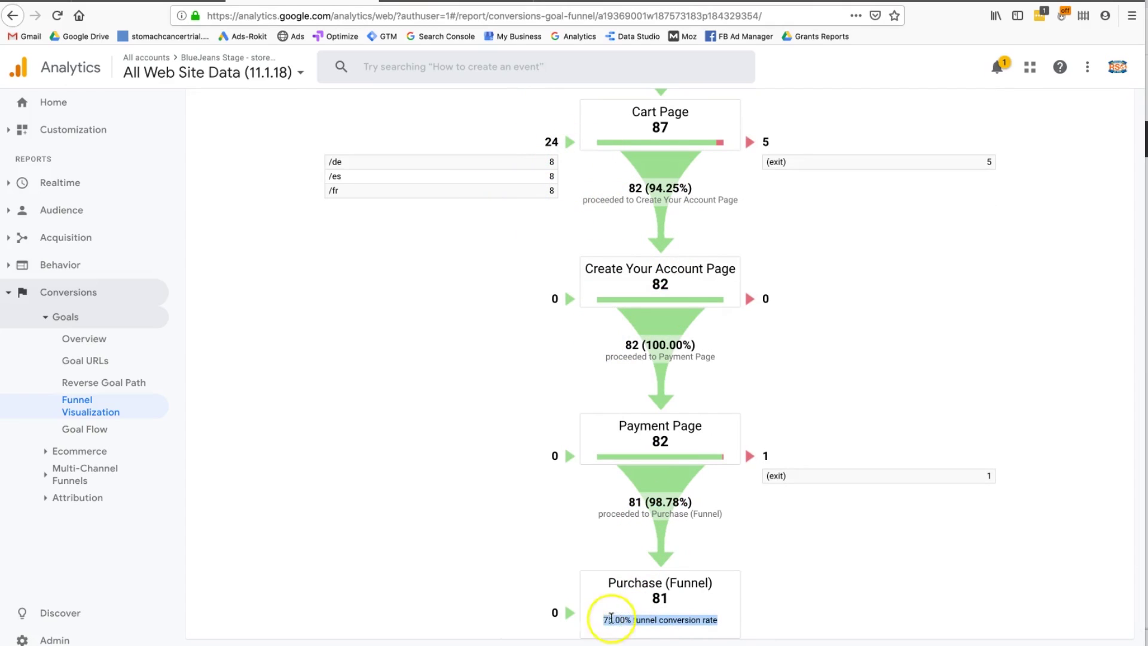
pyautogui.click(611, 618)
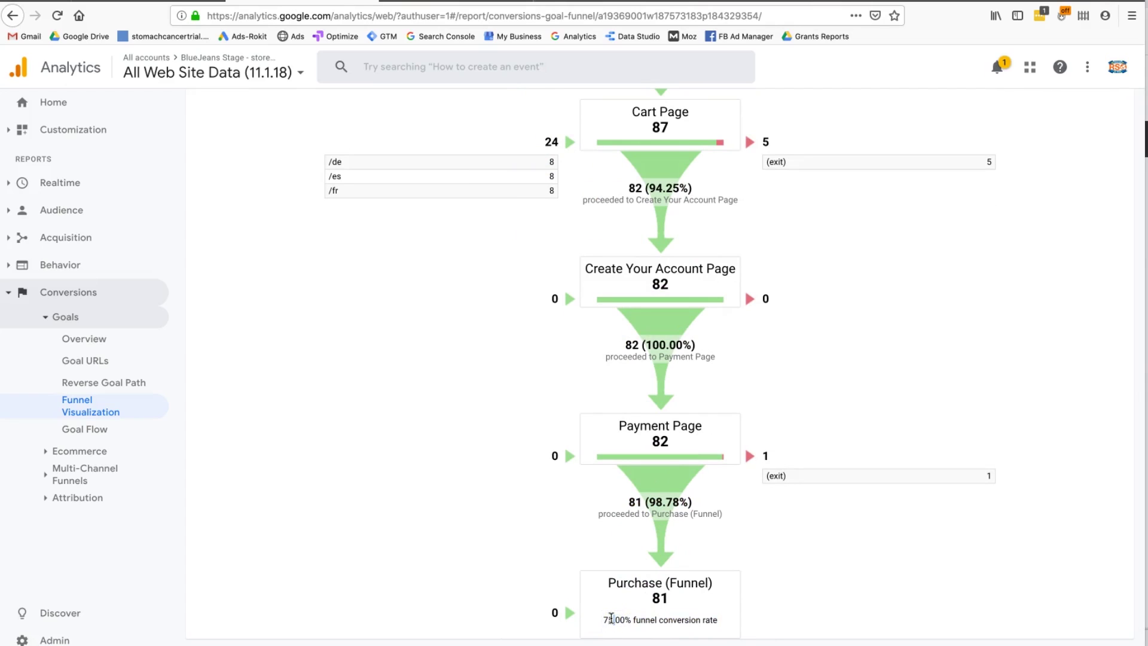
pyautogui.scroll(2, 611, 618)
pyautogui.scroll(-1, 609, 617)
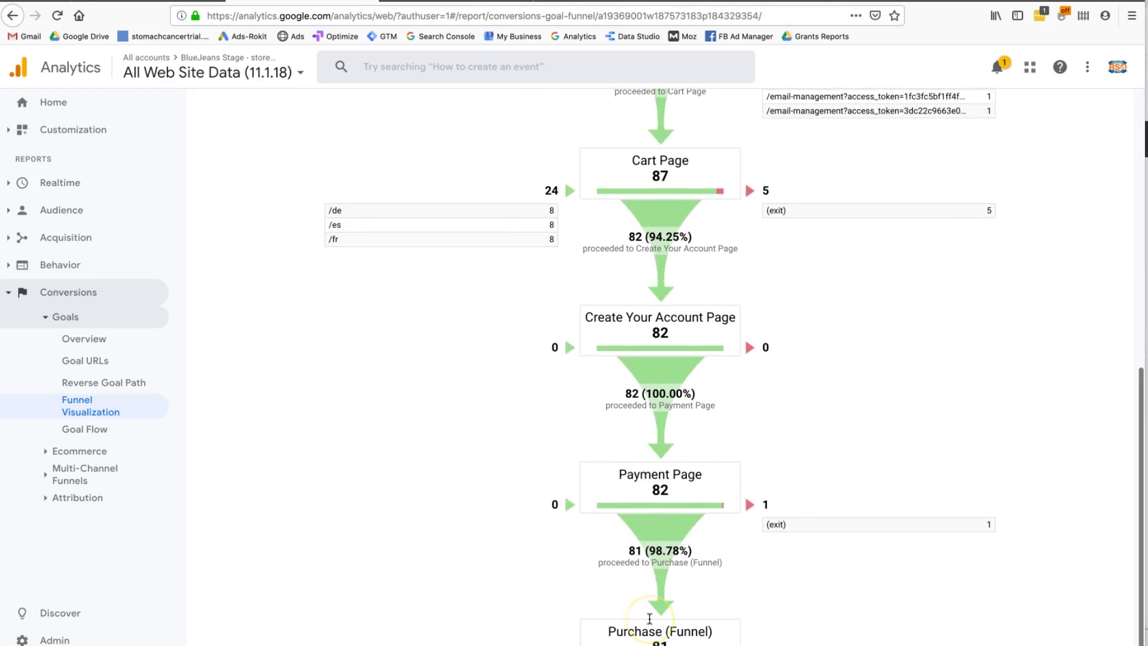
pyautogui.scroll(6, 650, 618)
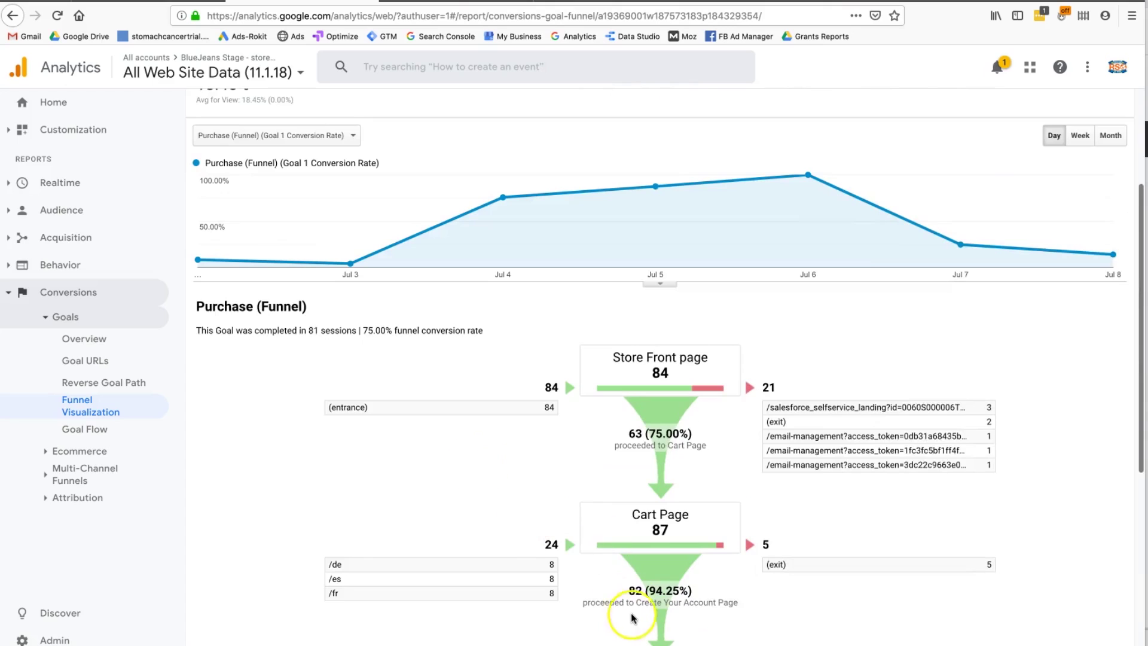
pyautogui.scroll(-7, 629, 616)
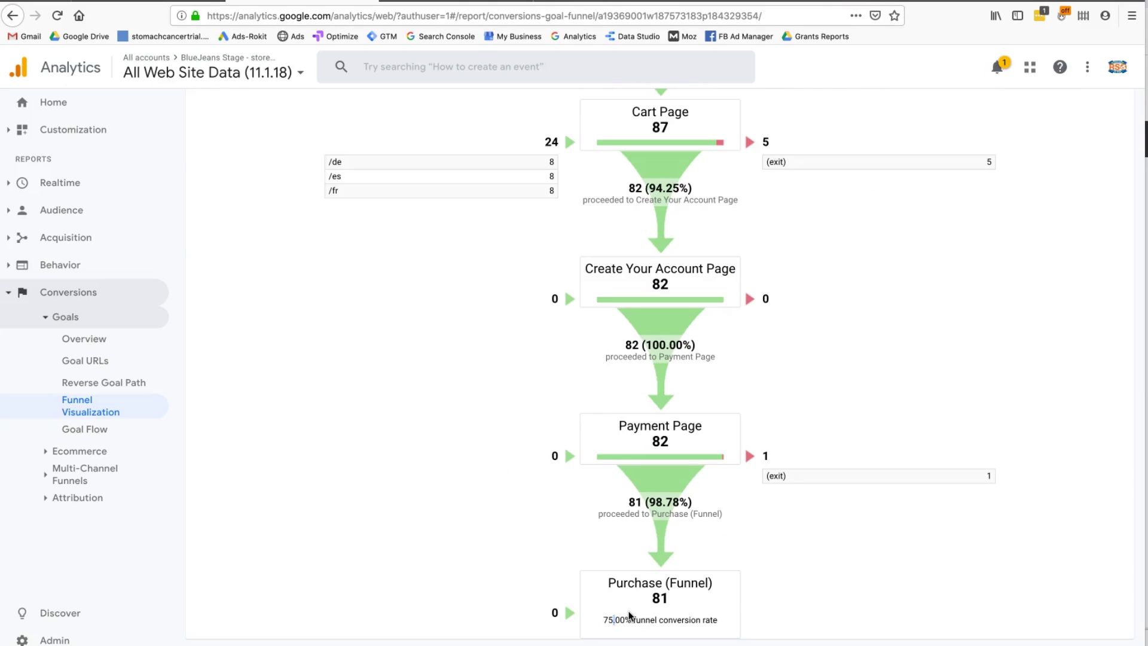
pyautogui.scroll(3, 629, 616)
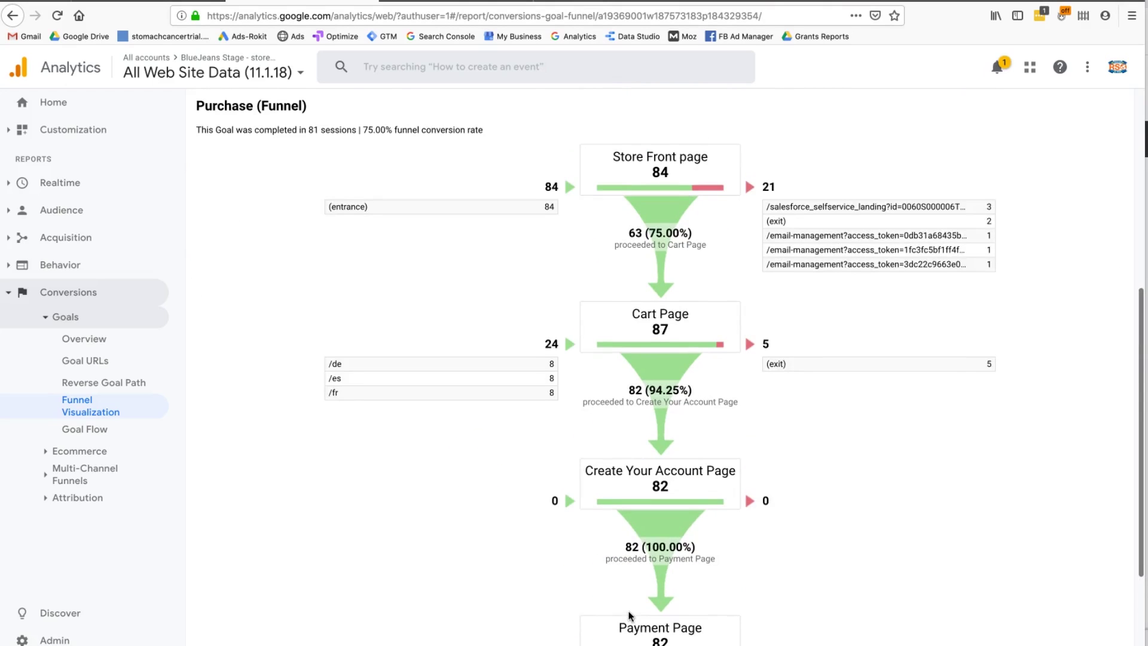
pyautogui.scroll(-3, 629, 616)
pyautogui.click(612, 606)
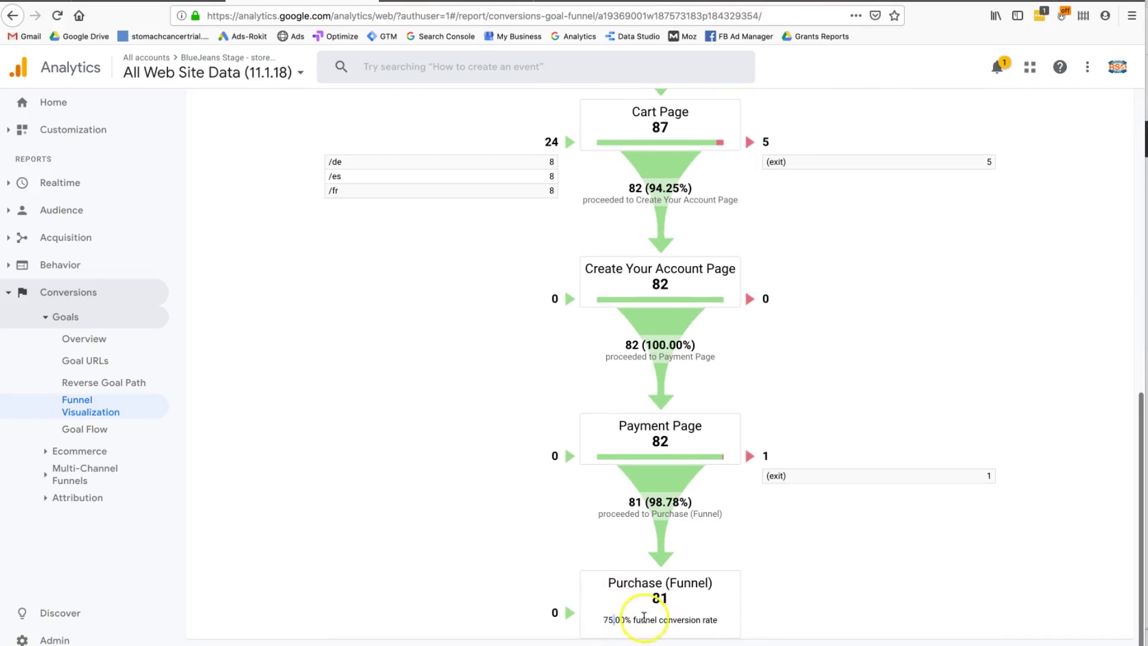
pyautogui.tripleClick(642, 616)
# - Examine the overall Goal 1 conversion rate shown above the trend graph of the Goal Funnel report
pyautogui.scroll(8, 642, 616)
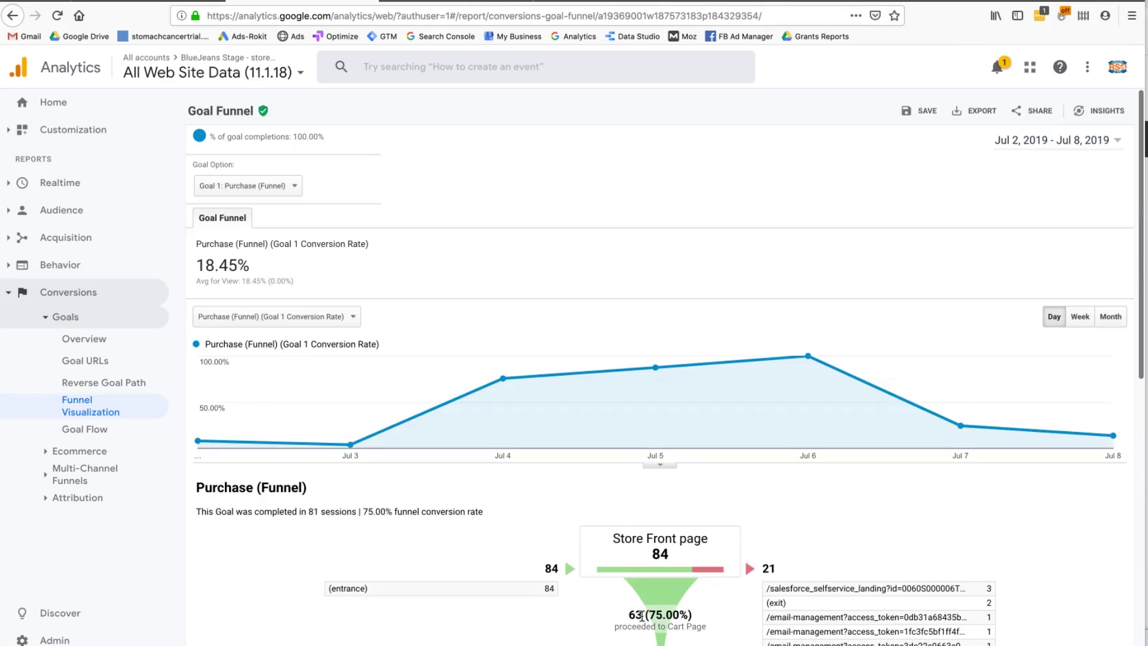
pyautogui.click(229, 281)
pyautogui.moveTo(208, 267)
pyautogui.mouseDown()
pyautogui.moveTo(257, 266)
pyautogui.moveTo(195, 265)
pyautogui.mouseUp()
pyautogui.click(257, 266)
pyautogui.click(234, 269)
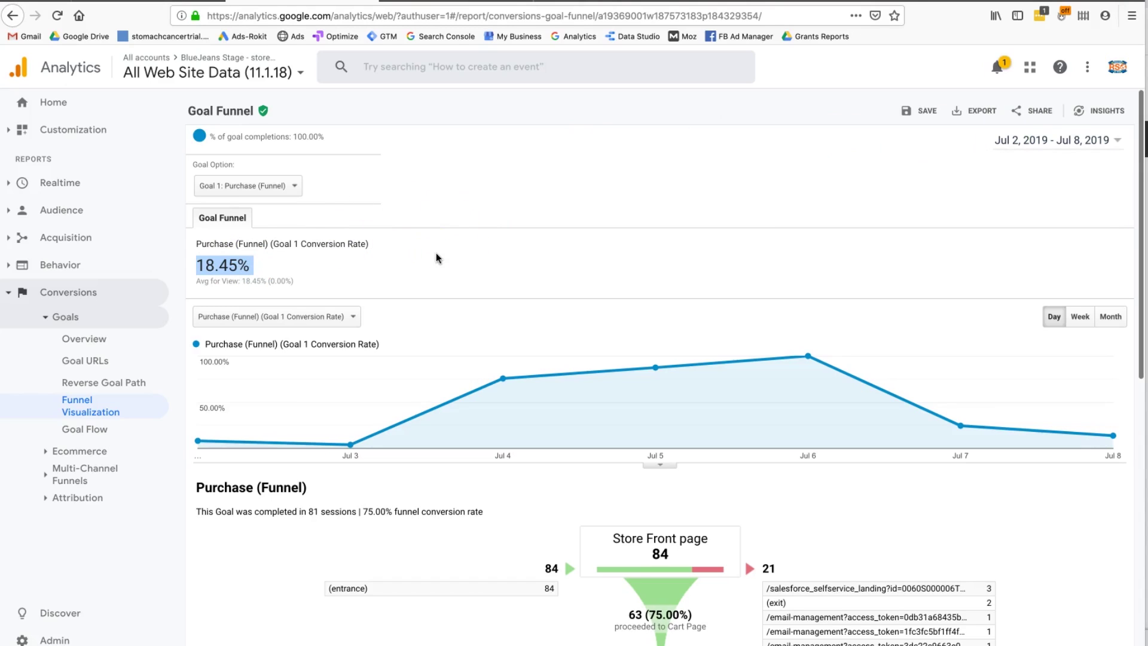
pyautogui.doubleClick(228, 265)
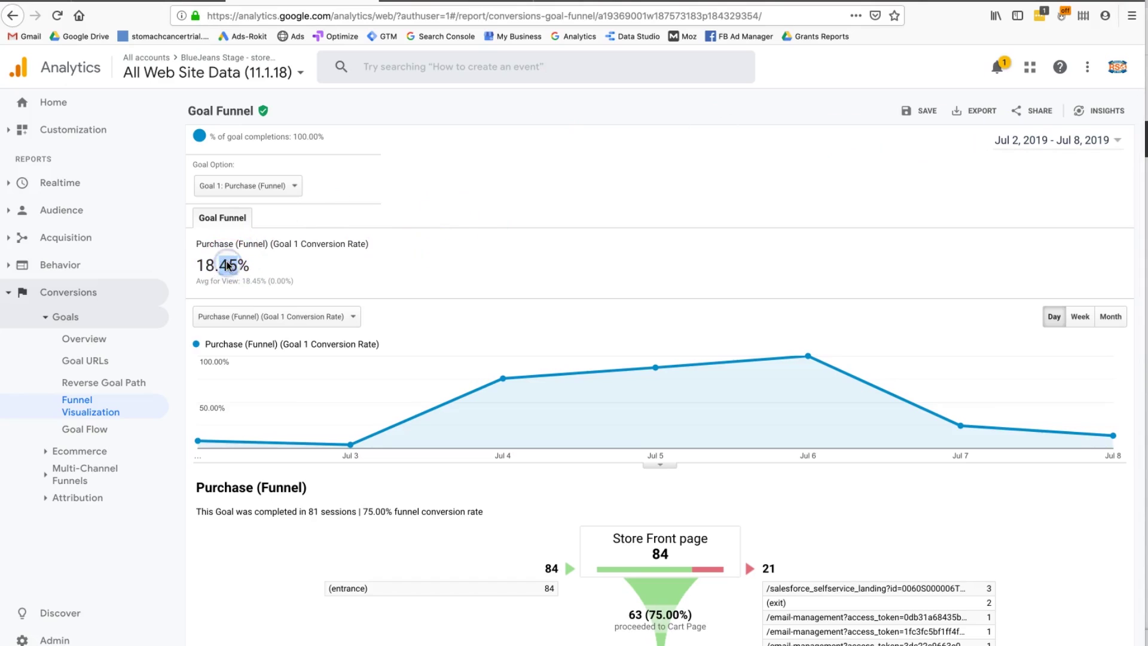
# - Compare the Purchase stage's funnel conversion rate with the entrances and proceed rates of the Store Front and Cart stages
pyautogui.scroll(-10, 361, 347)
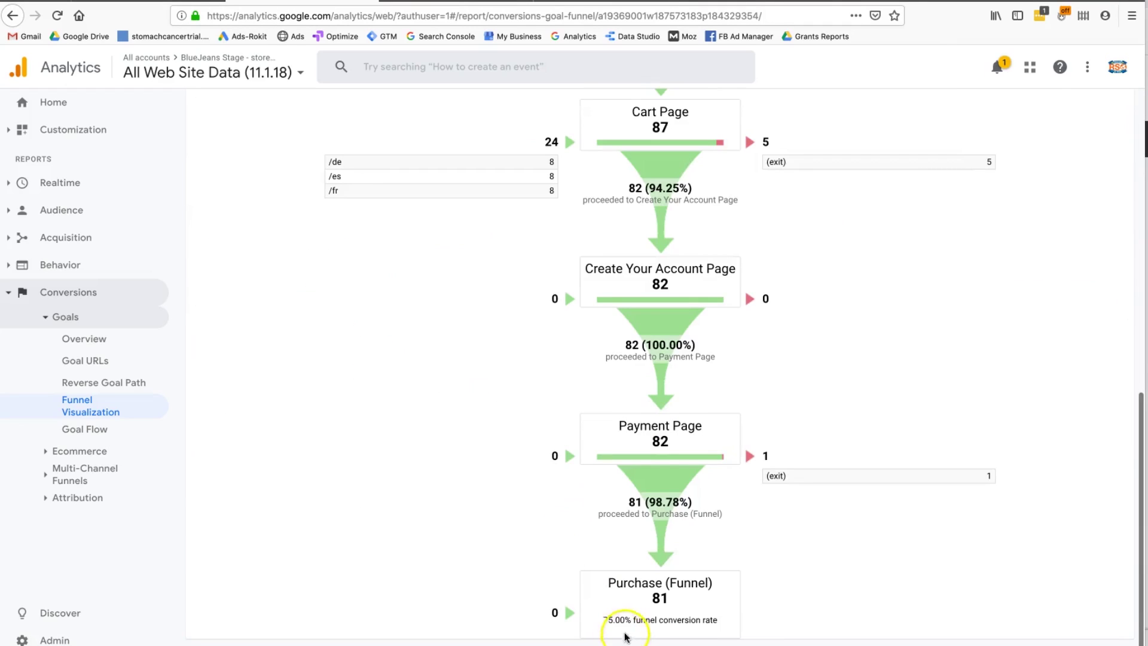
pyautogui.scroll(5, 615, 621)
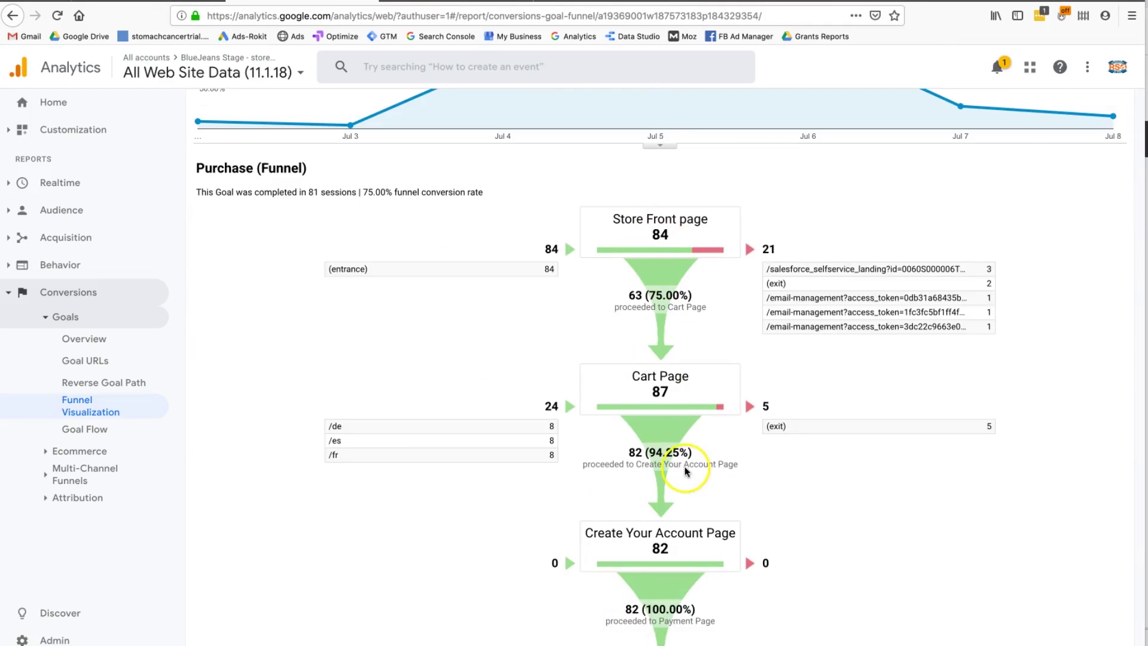
pyautogui.scroll(-5, 684, 470)
pyautogui.scroll(2, 645, 615)
pyautogui.scroll(6, 645, 616)
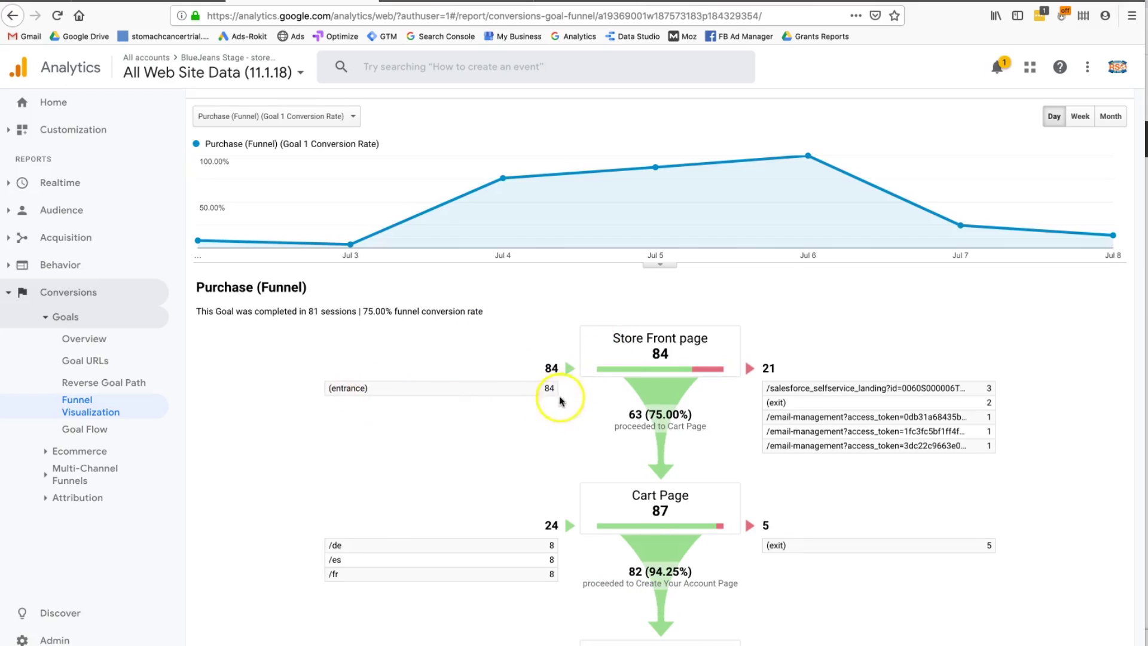
pyautogui.scroll(-3, 752, 513)
pyautogui.scroll(1, 733, 368)
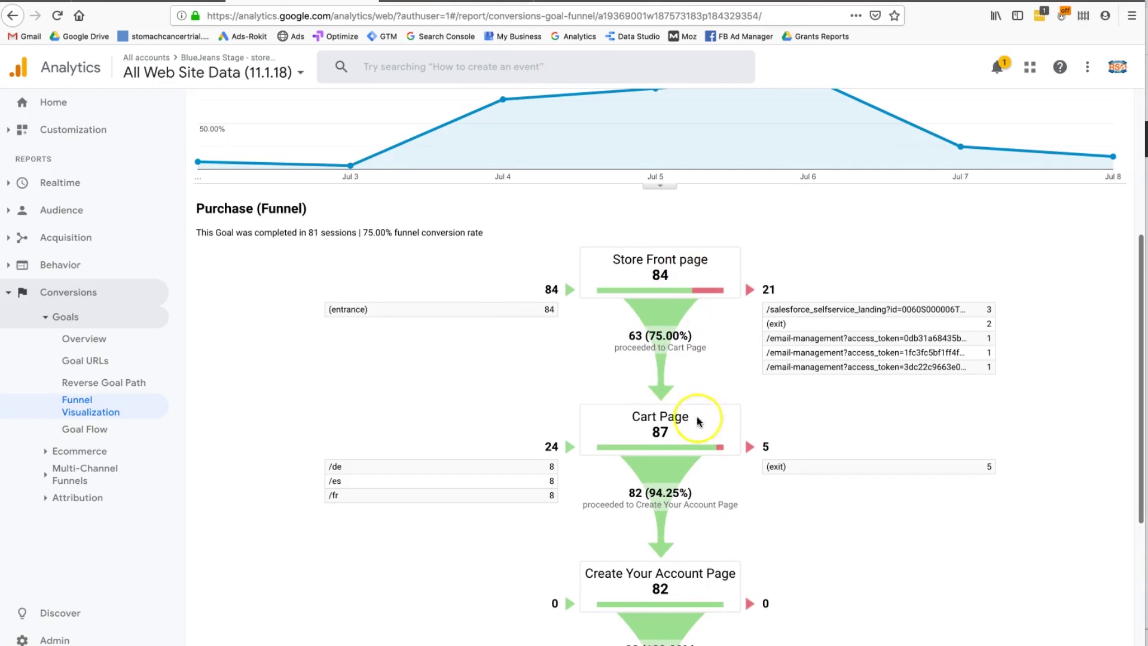
# - Review every funnel stage from Purchase back up to the Store Front page to see where visitors drop off
pyautogui.scroll(-6, 700, 395)
pyautogui.scroll(-2, 698, 422)
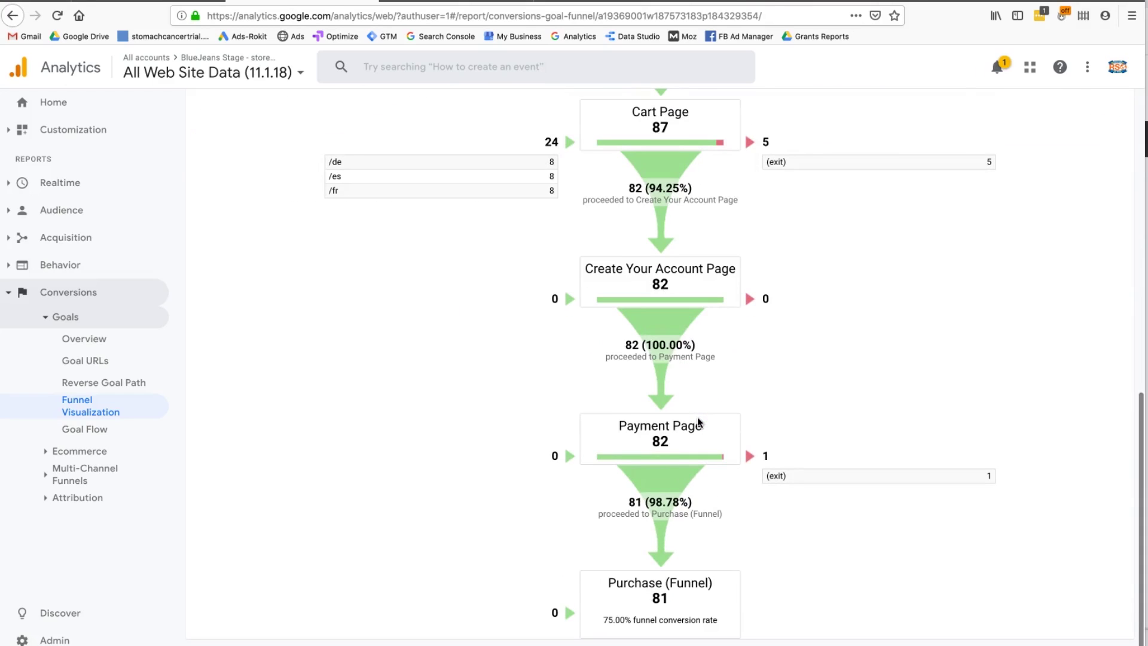
pyautogui.scroll(2, 698, 423)
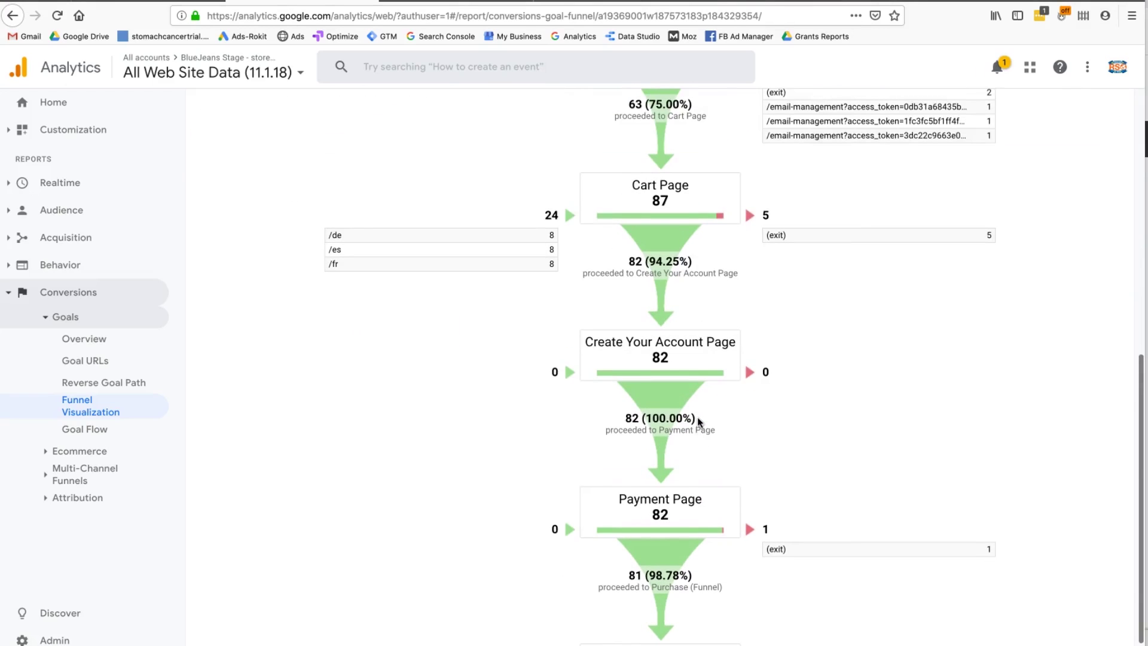
pyautogui.scroll(3, 698, 422)
pyautogui.scroll(1, 697, 421)
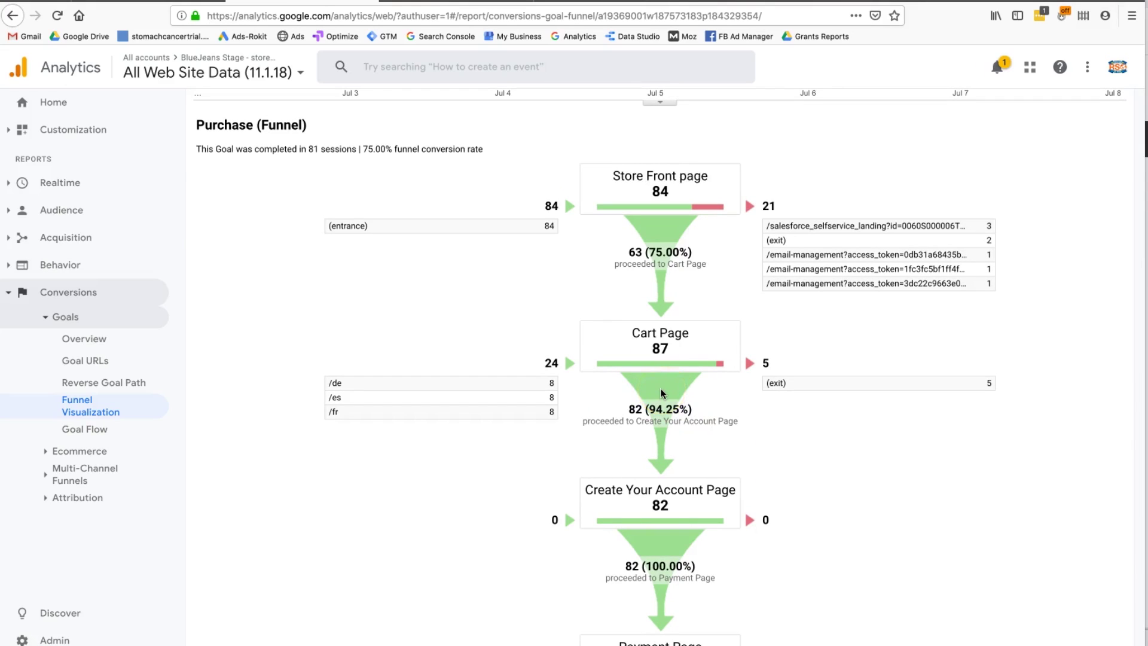
pyautogui.scroll(1, 661, 392)
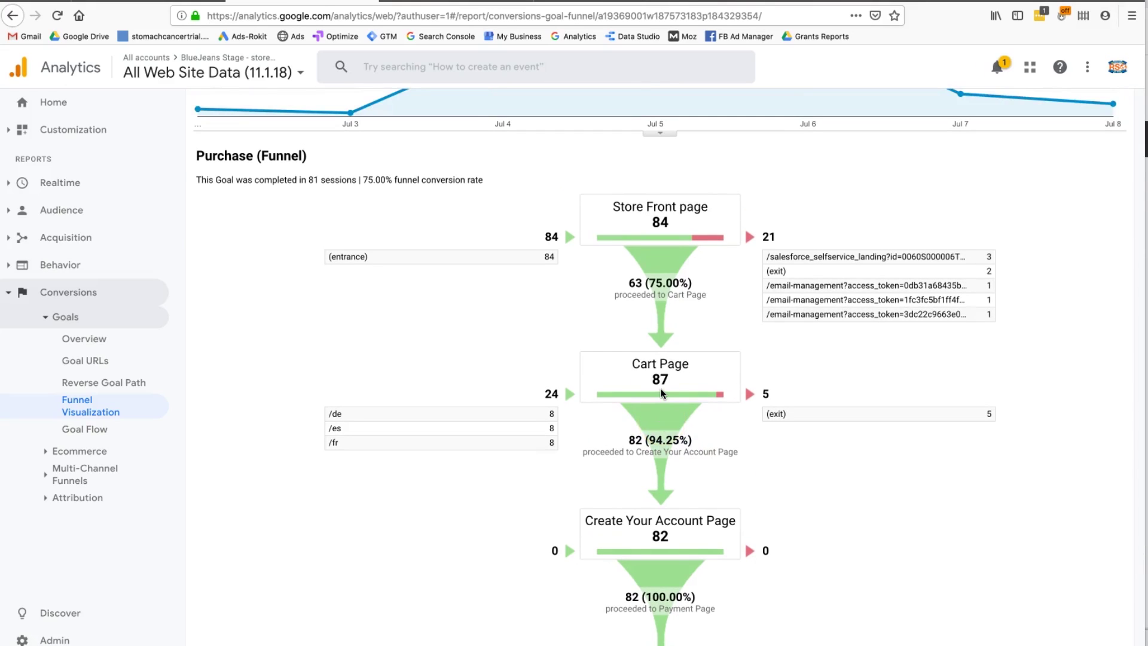
pyautogui.scroll(3, 661, 392)
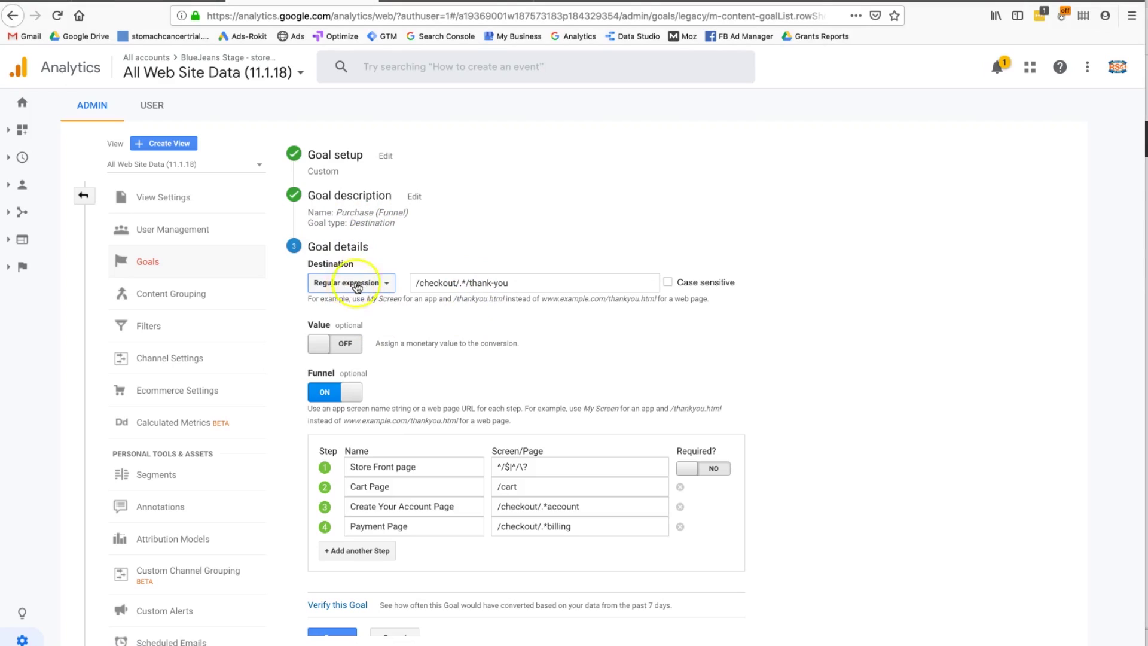
# - Review the Purchase (Funnel) goal's destination /checkout/.*/thank-you and funnel steps, and verify the goal against the past 7 days' data
pyautogui.tripleClick(525, 285)
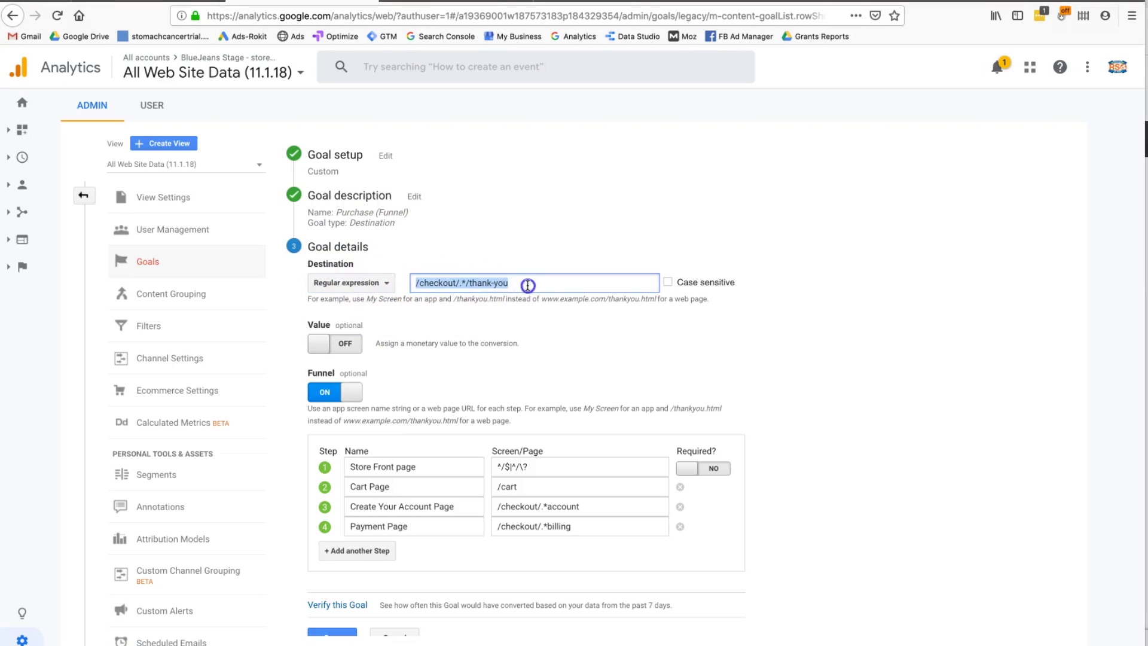
pyautogui.click(527, 286)
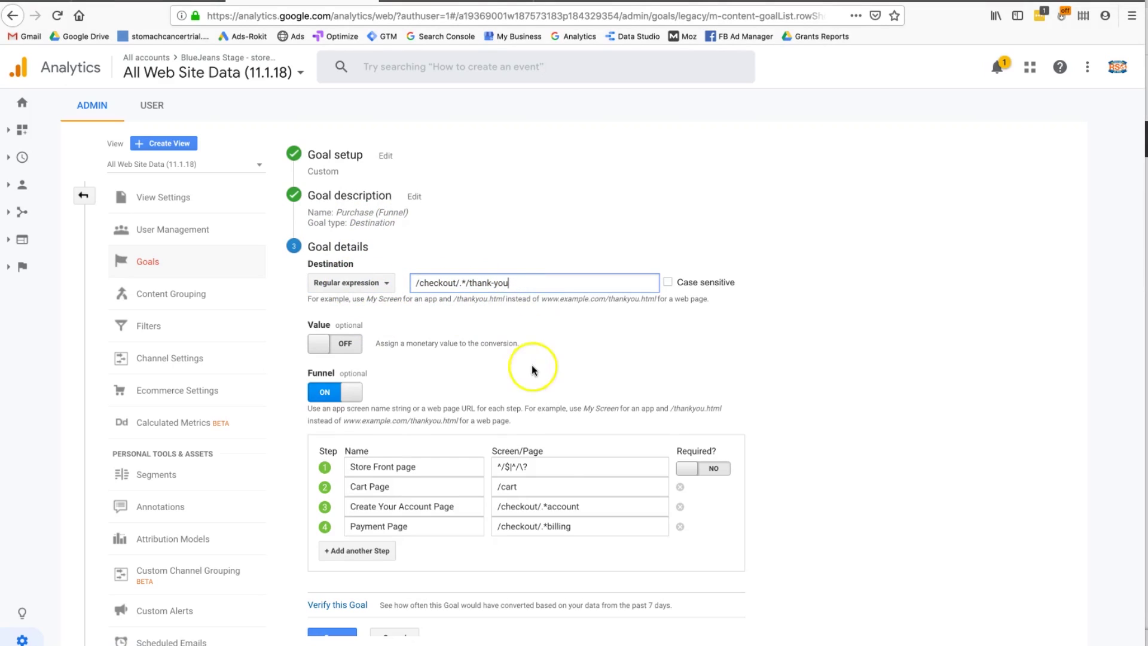
pyautogui.scroll(-1, 538, 371)
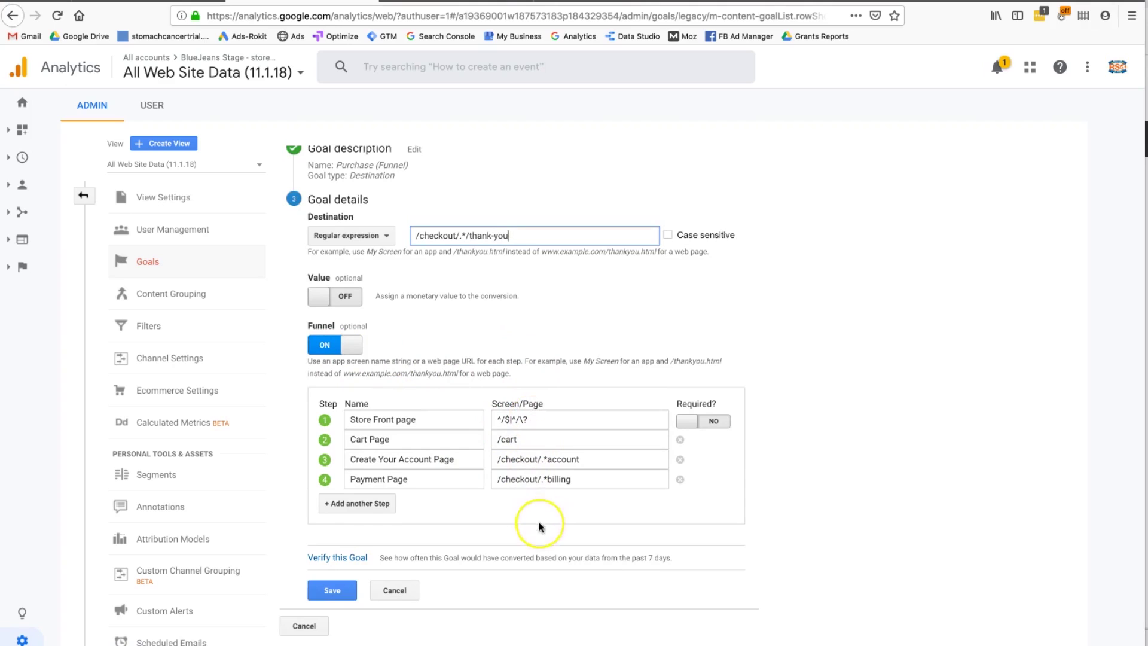
pyautogui.click(357, 558)
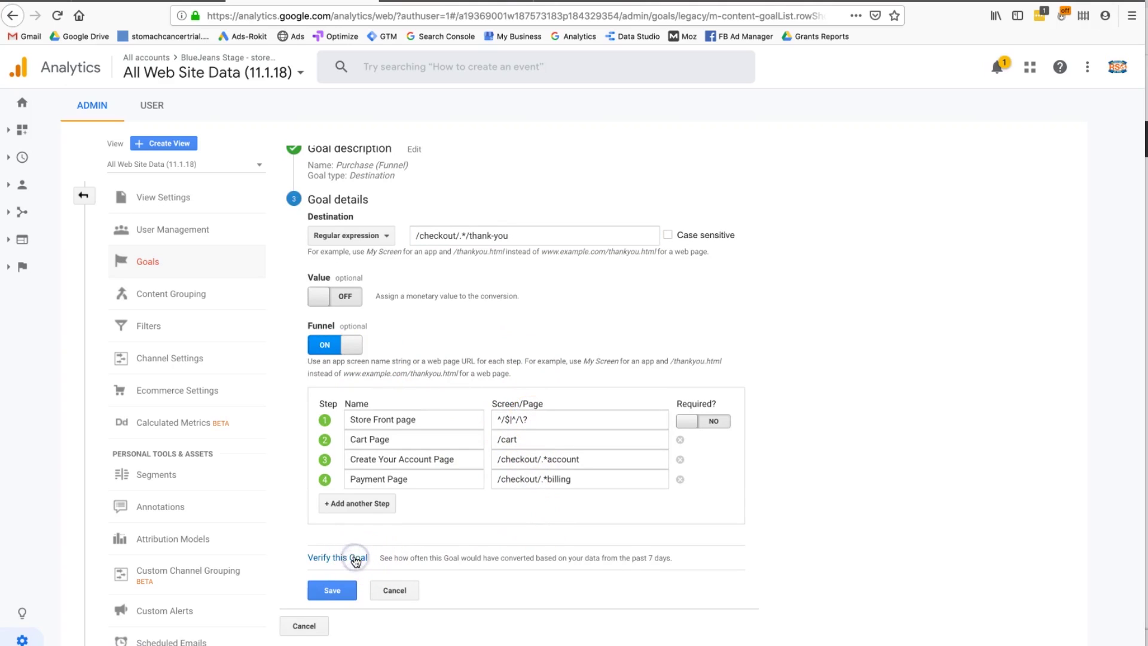
pyautogui.moveTo(401, 558); pyautogui.dragTo(432, 558)
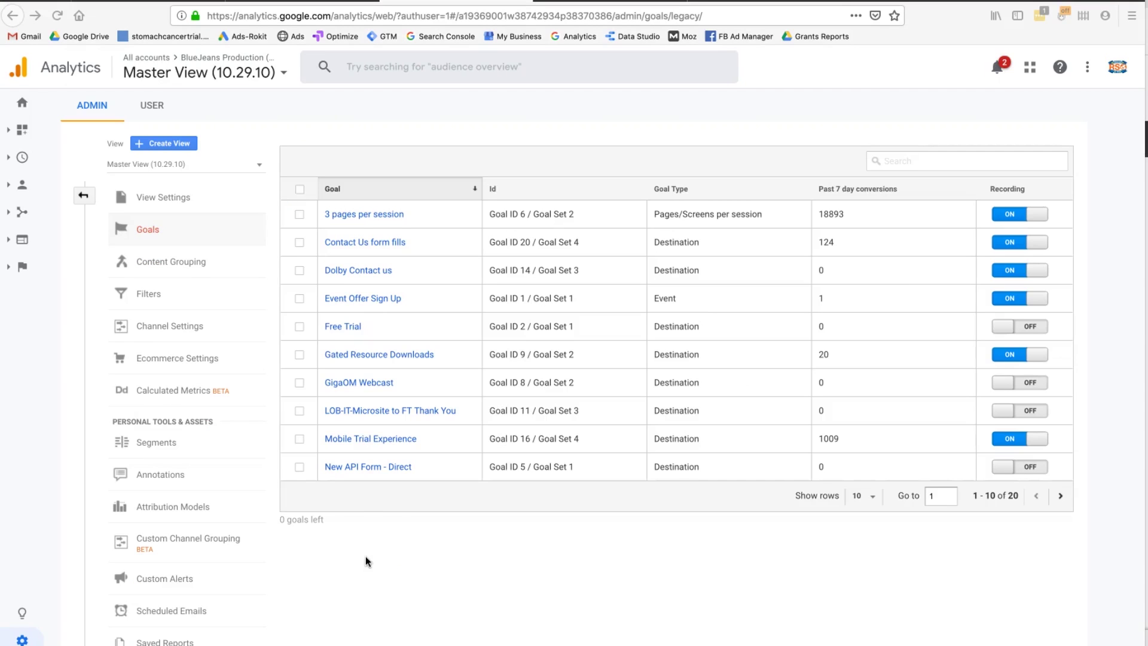
# - Open the "3 pages per session" goal in Master View (10.29.10) and review its Pages/Screens per session condition
pyautogui.click(385, 520)
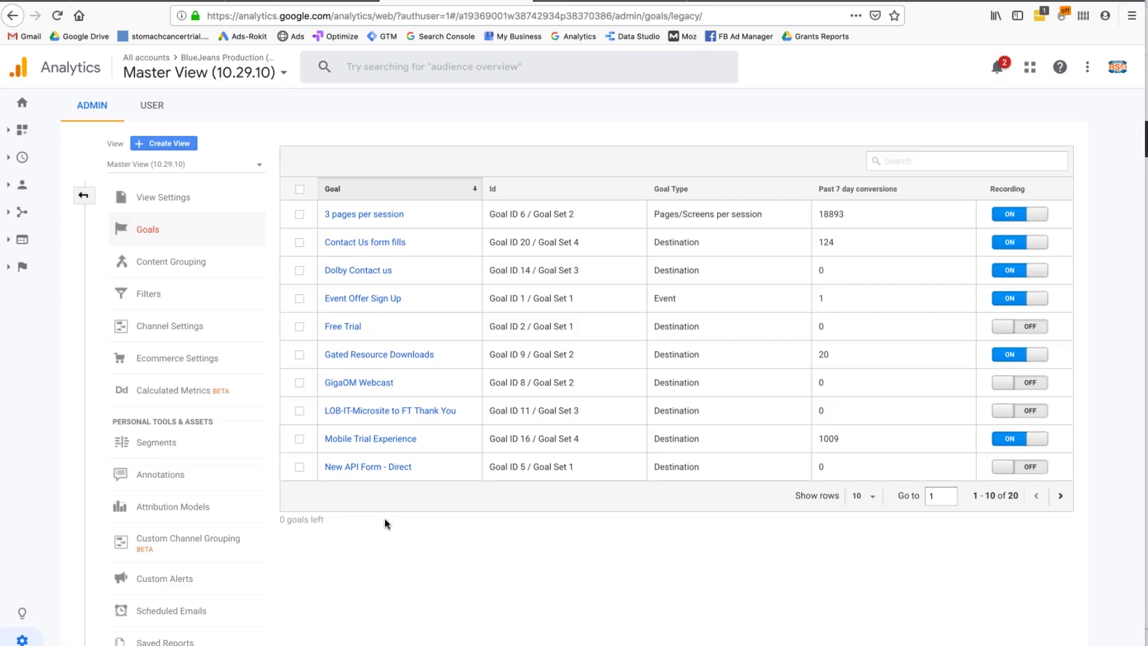
pyautogui.click(366, 216)
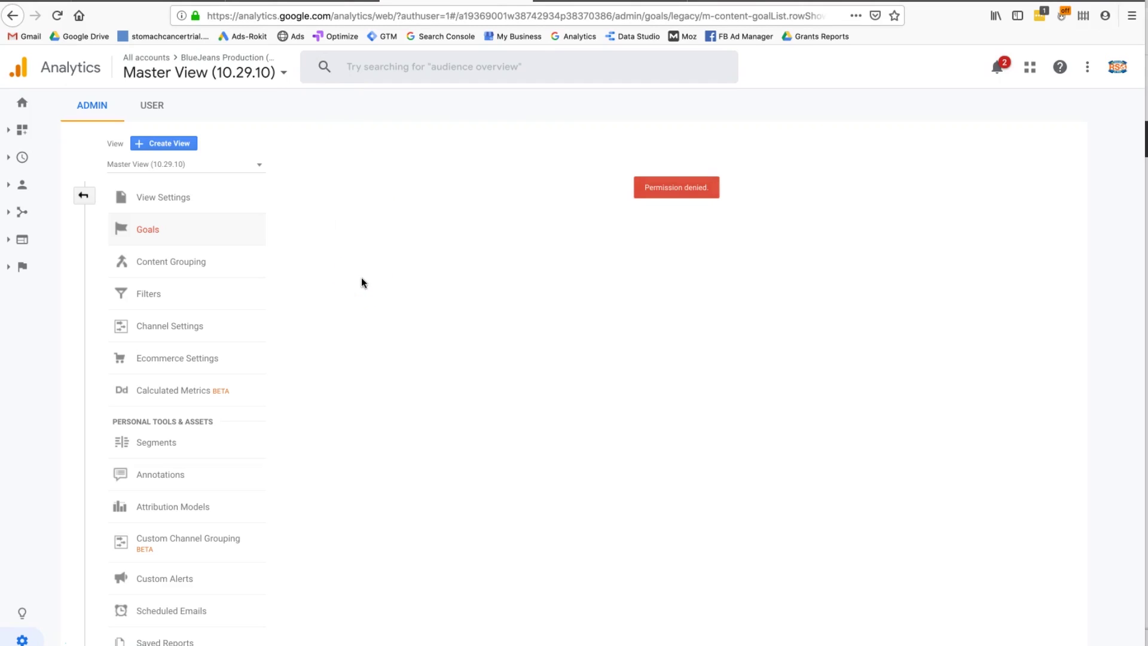
pyautogui.click(12, 16)
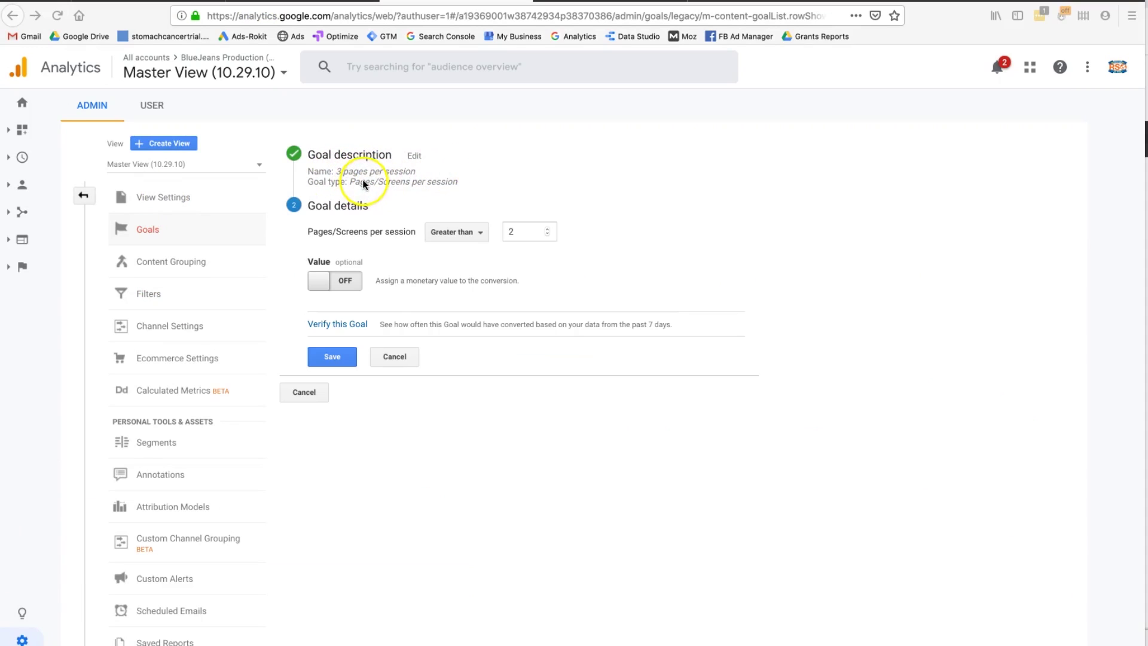
pyautogui.click(355, 236)
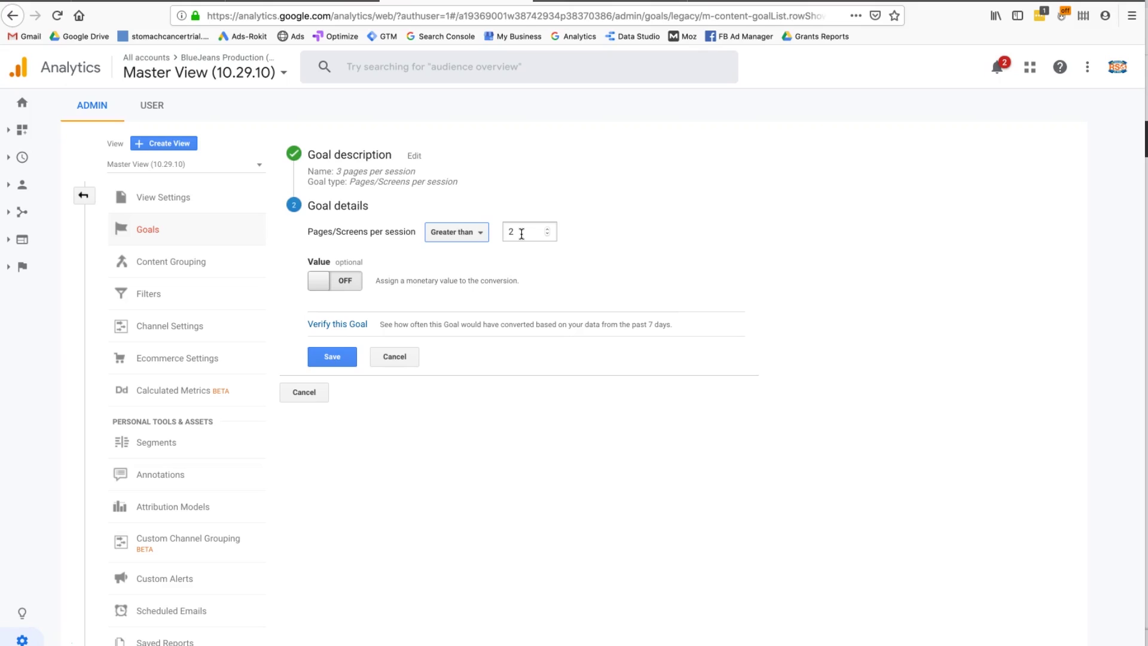
# - Verify the "3 pages per session" goal against the past 7 days' data and examine its conversion rate
pyautogui.click(360, 326)
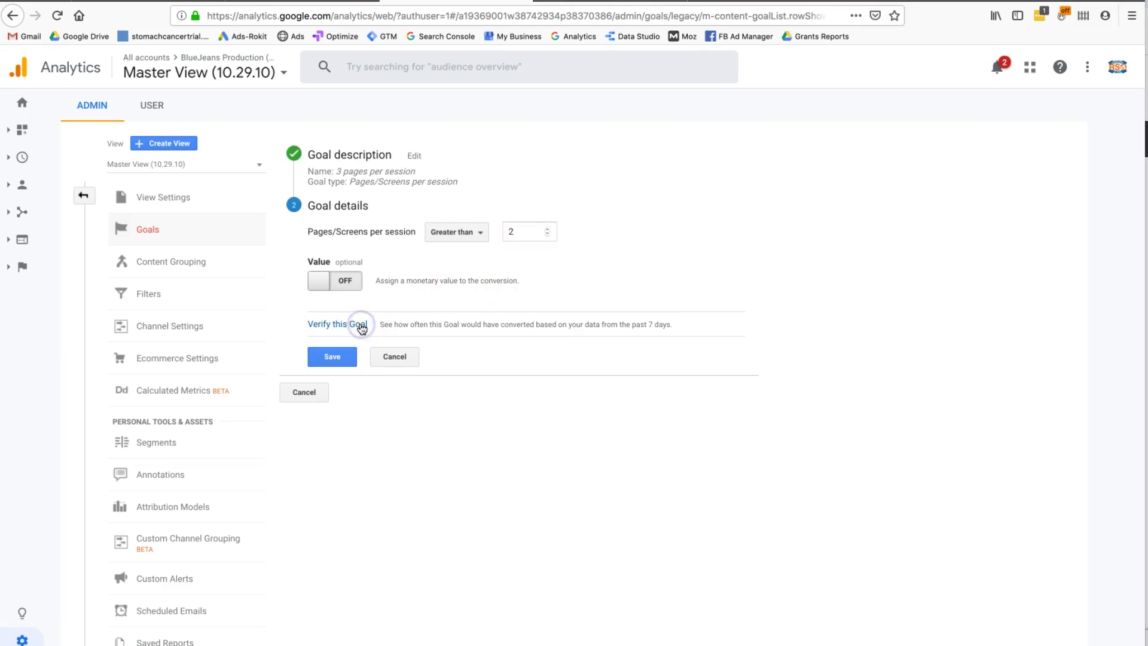
pyautogui.moveTo(401, 323); pyautogui.dragTo(489, 325)
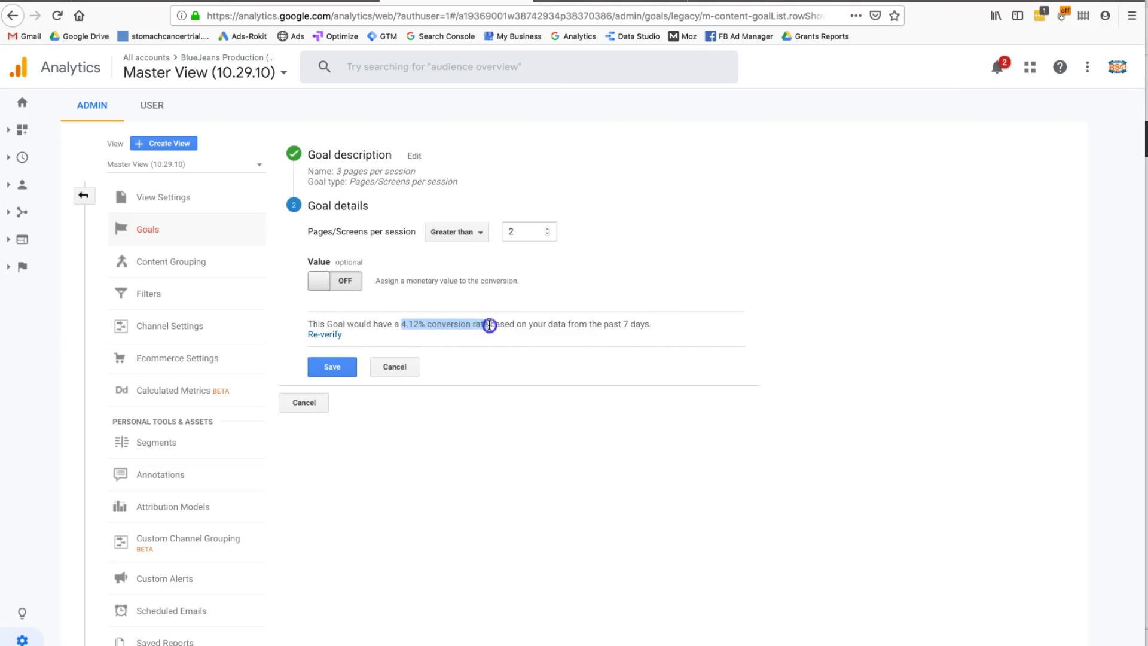
pyautogui.click(489, 325)
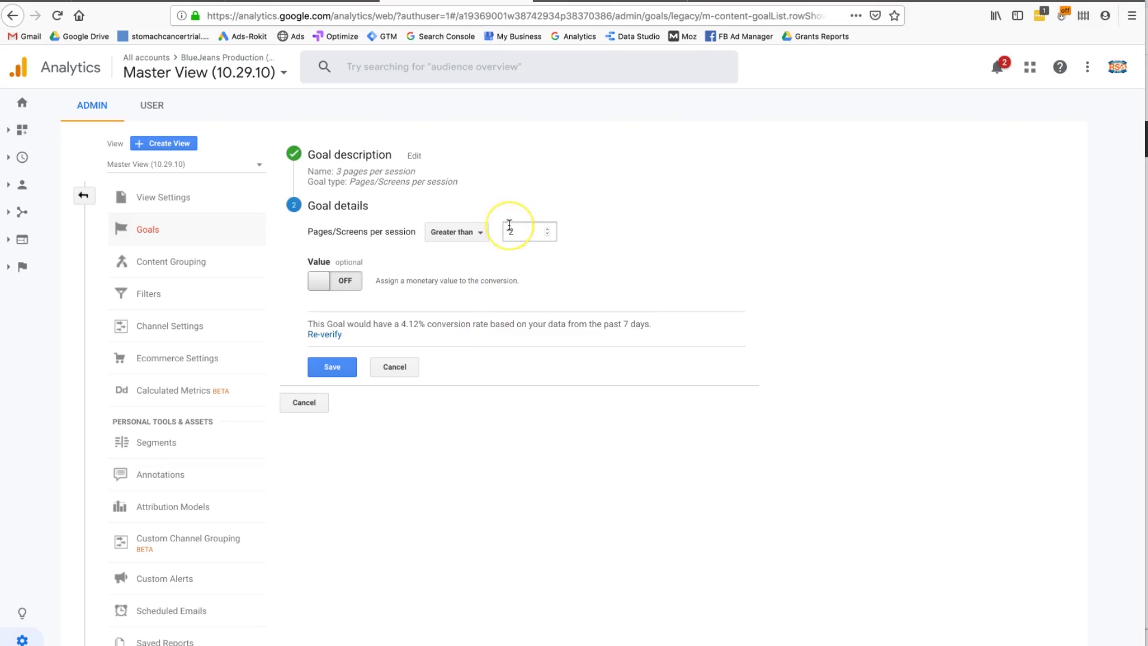
# - Compare the average Pages / Session in the Audience Overview report with the goal's Pages/Screens per session threshold
pyautogui.click(311, 1)
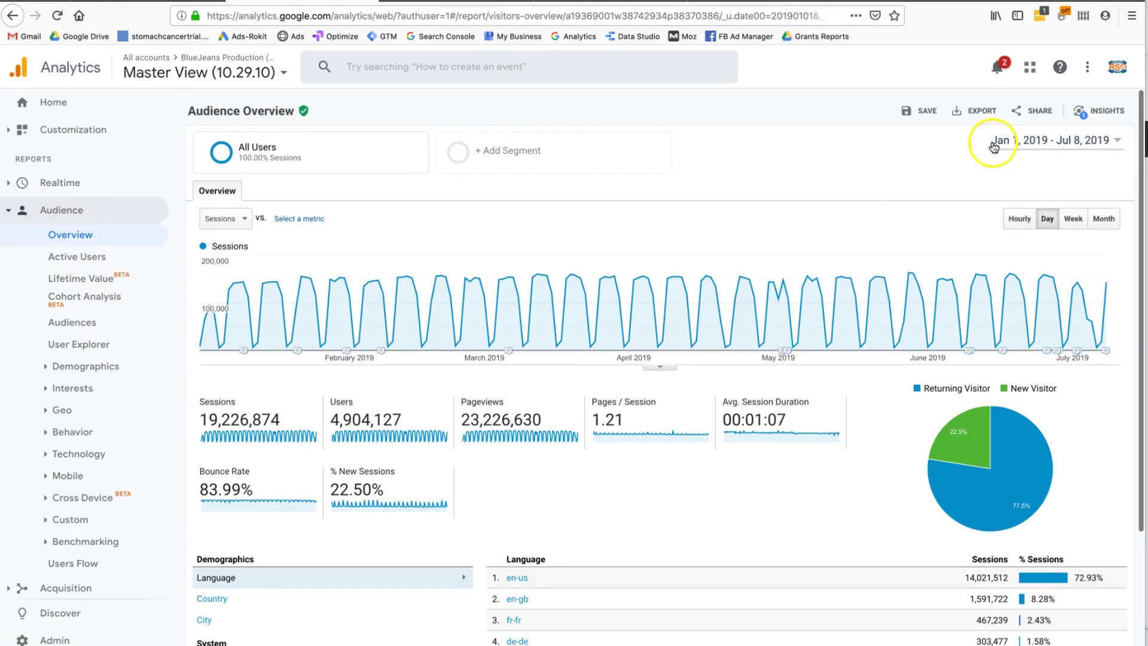
pyautogui.scroll(-1, 846, 220)
pyautogui.moveTo(625, 380); pyautogui.dragTo(589, 381)
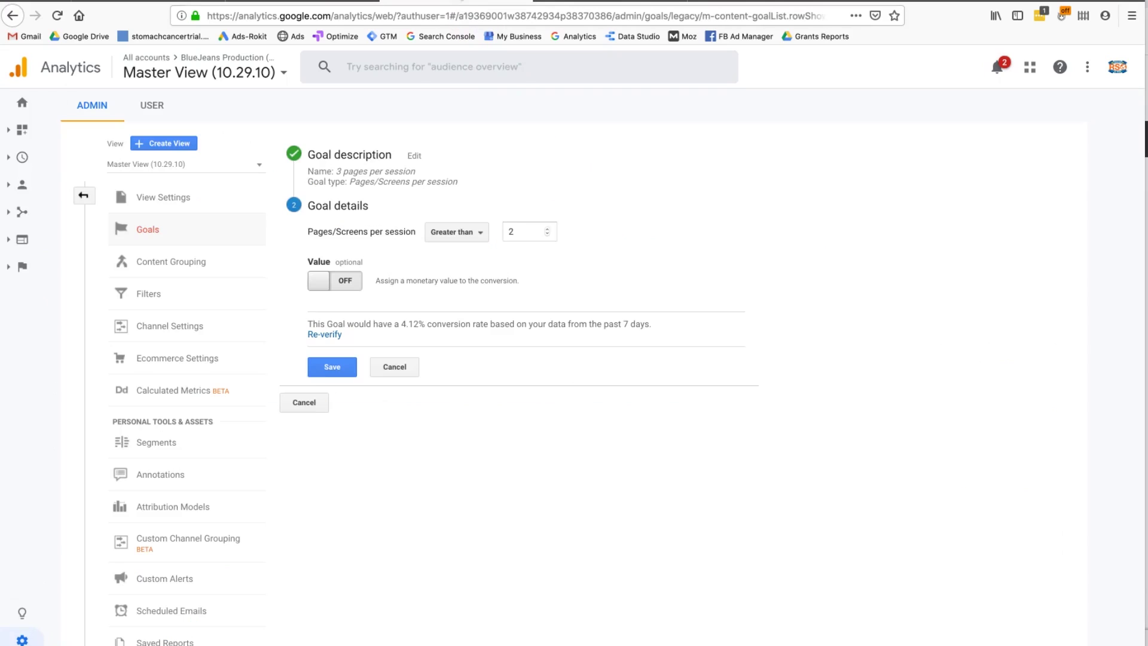
pyautogui.click(530, 235)
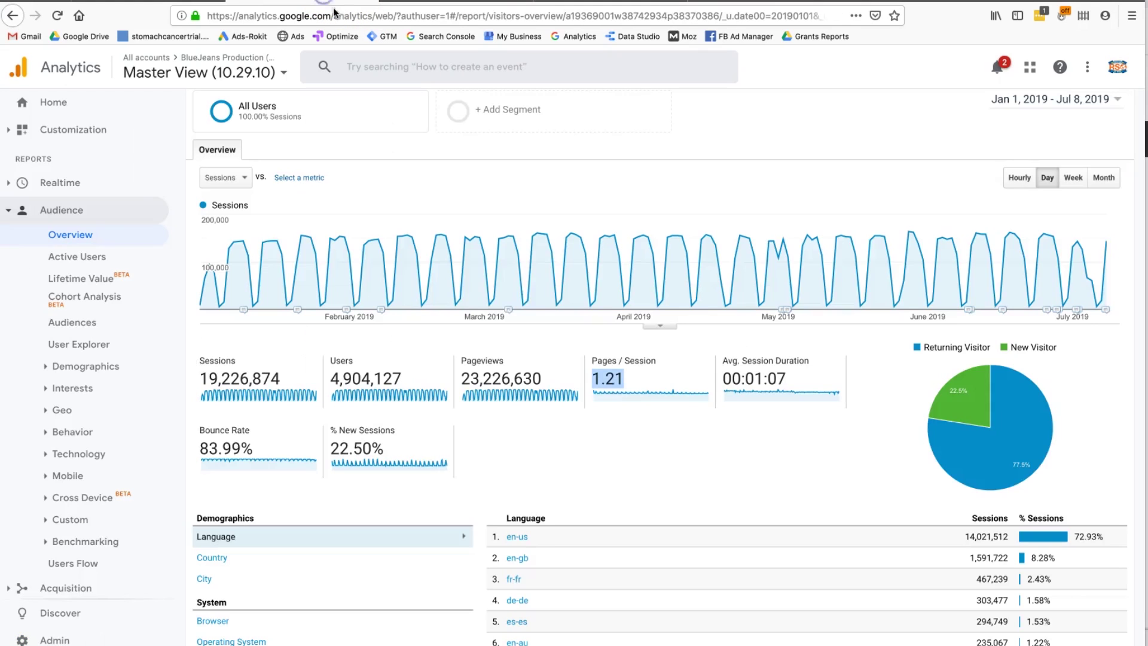
pyautogui.click(629, 393)
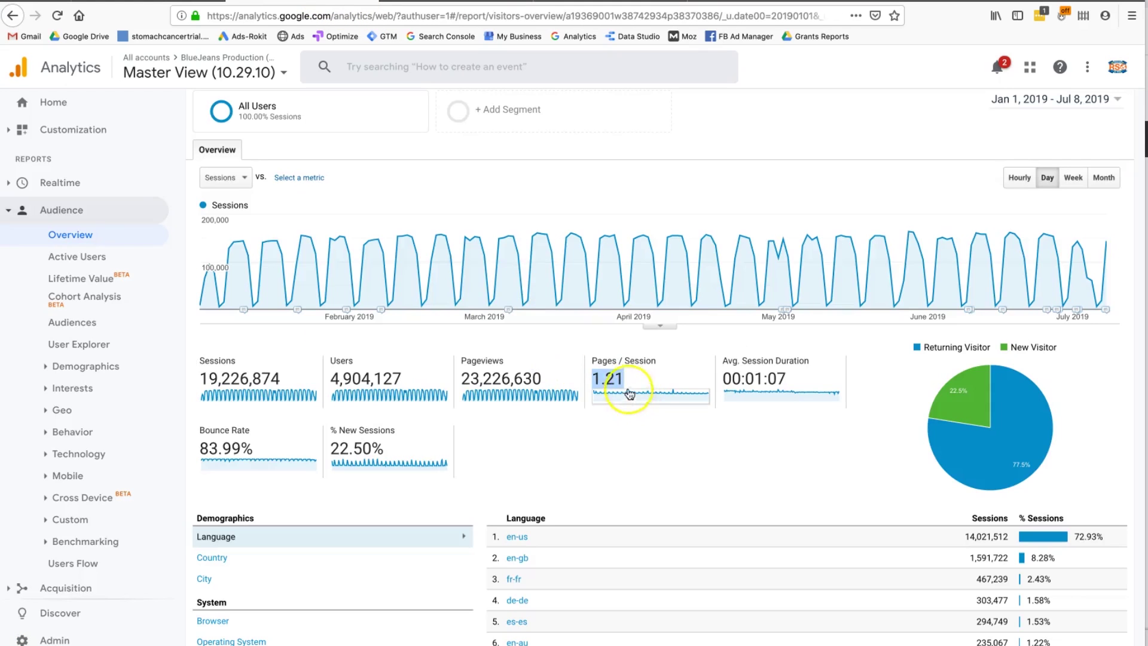
# - Examine the Pages / Session average in the Audience Overview report for Jan 1 to Jul 8, 2019
pyautogui.click(594, 376)
pyautogui.moveTo(594, 376); pyautogui.dragTo(653, 377)
pyautogui.click(652, 382)
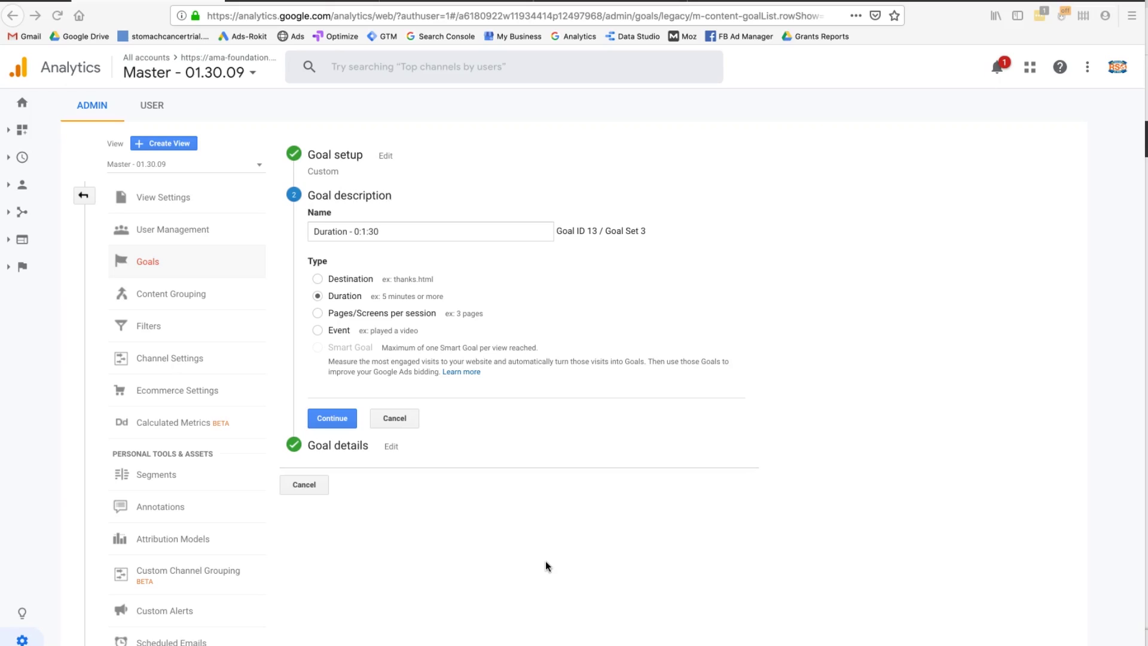
# - Review the name and type of the "Duration - 0:1:30" goal, and inspect the hours, minutes and seconds of its duration condition
pyautogui.click(352, 232)
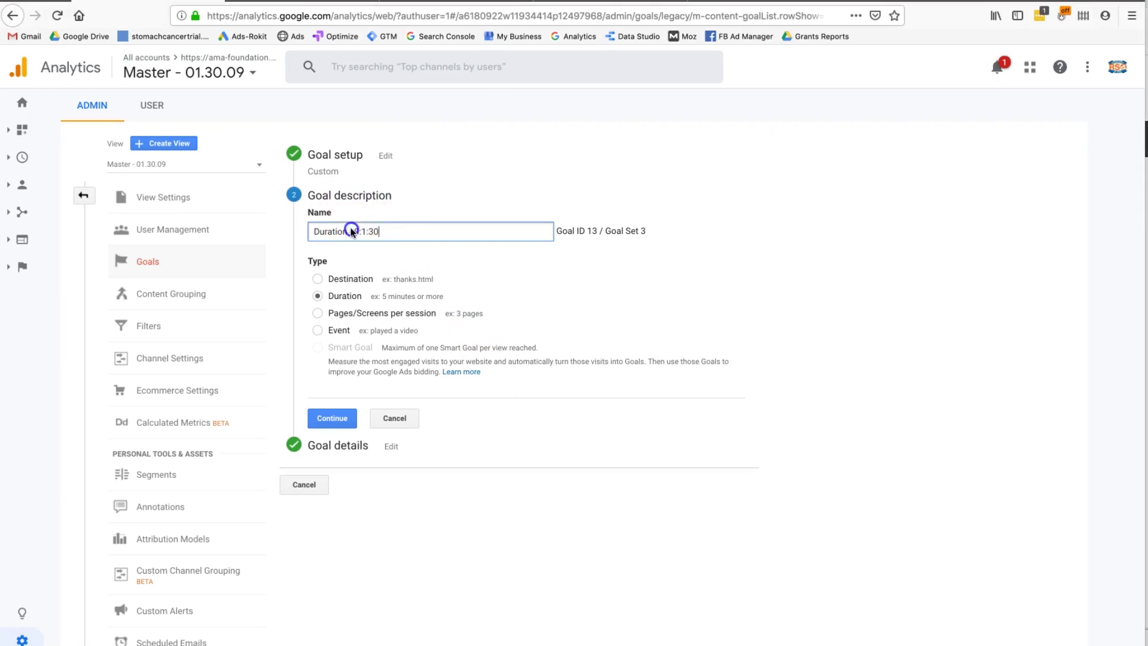
pyautogui.moveTo(362, 231); pyautogui.dragTo(383, 231)
pyautogui.click(330, 416)
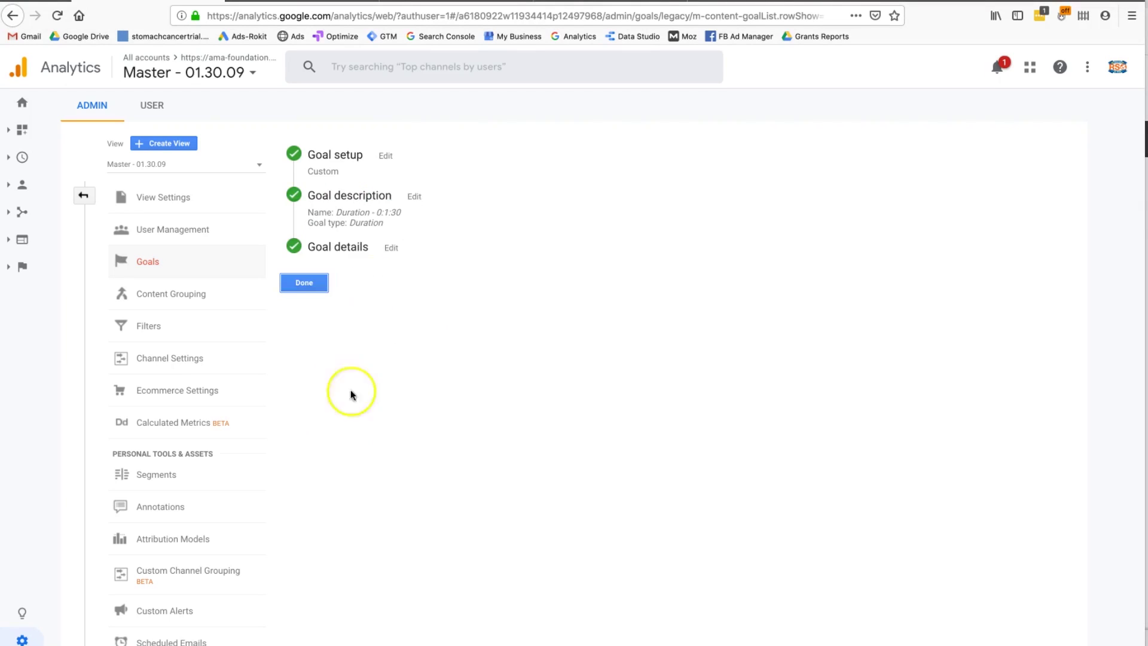
pyautogui.click(392, 251)
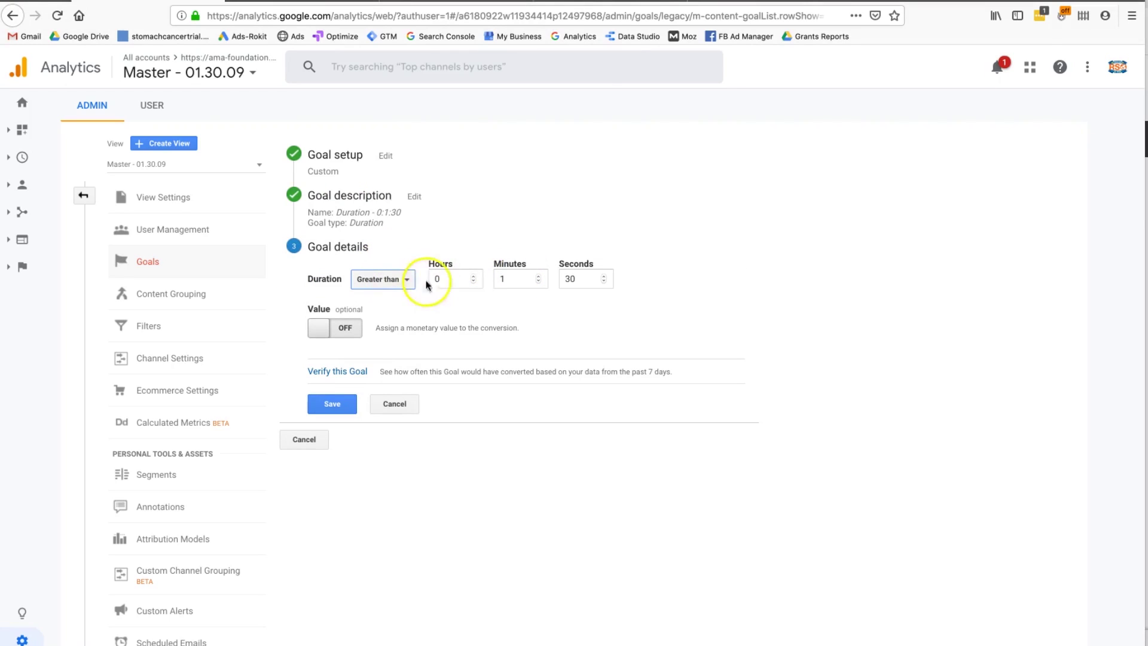
pyautogui.click(514, 279)
pyautogui.click(567, 281)
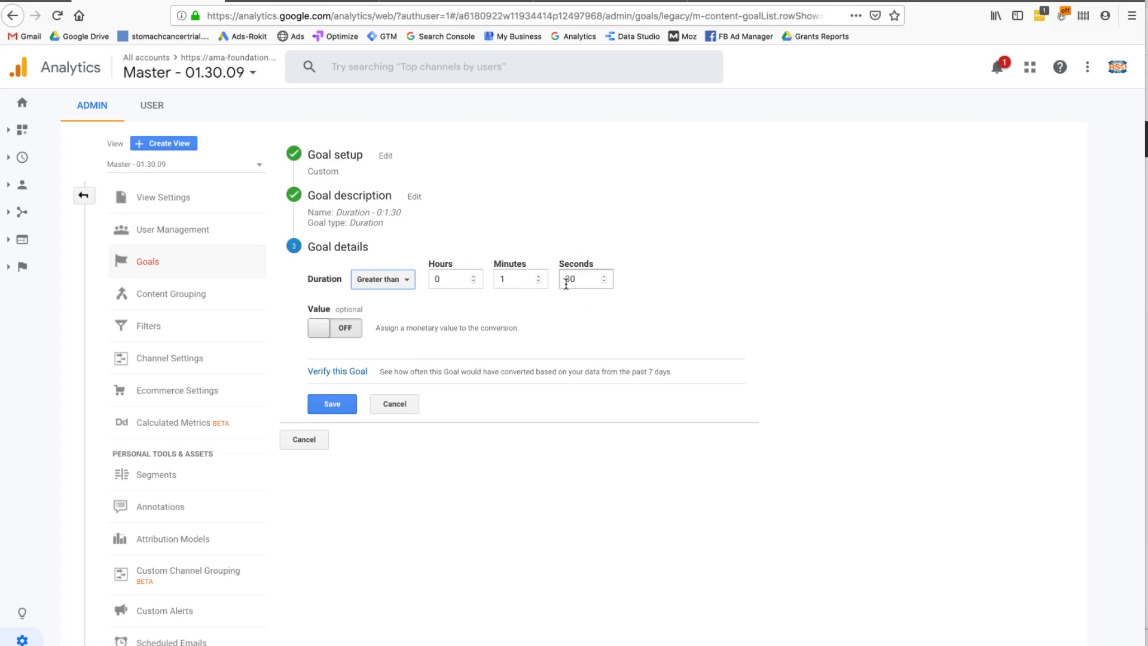
pyautogui.click(569, 328)
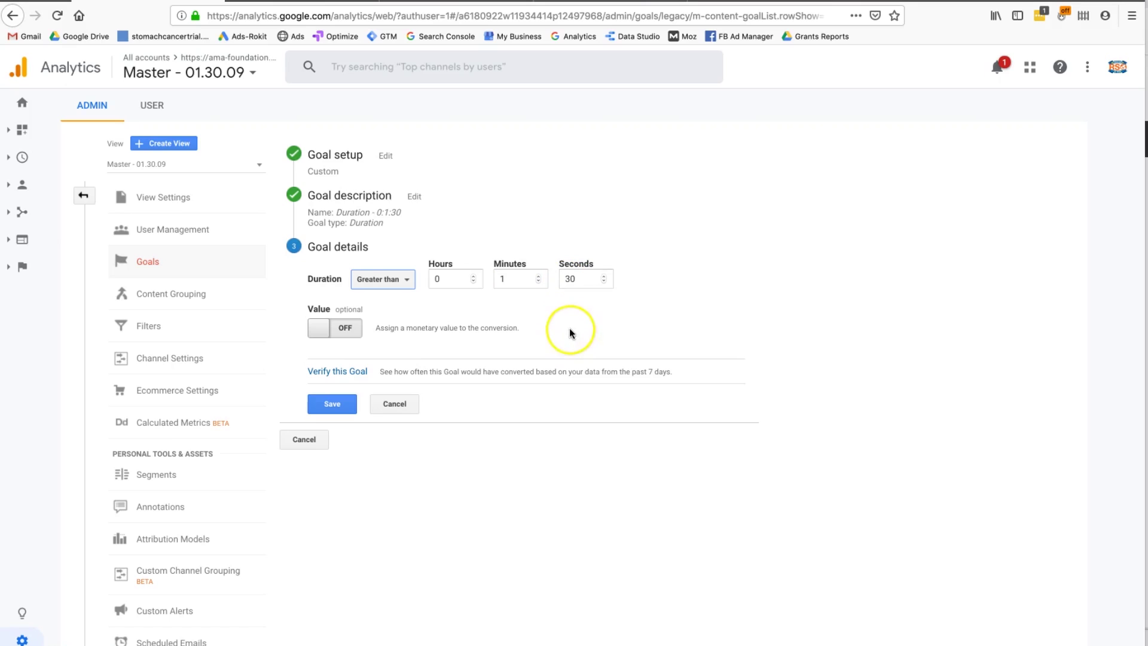
# - Compare Avg. Session Duration in the Audience Overview report with the duration goal's minutes and seconds threshold
pyautogui.click(397, 42)
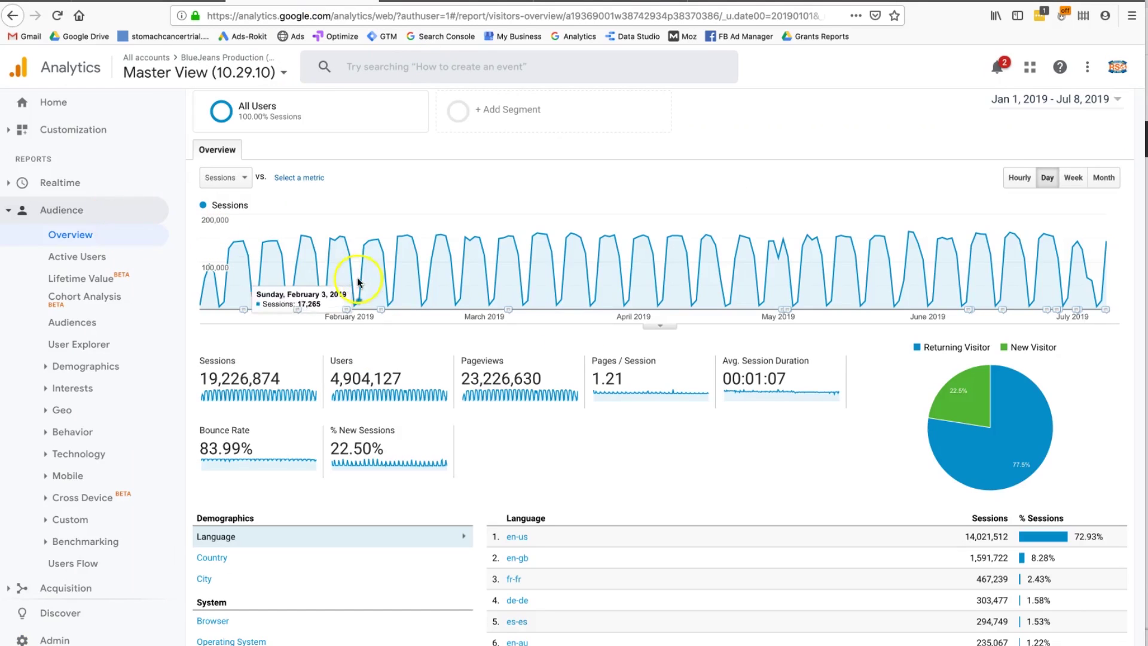
pyautogui.moveTo(754, 379); pyautogui.dragTo(794, 381)
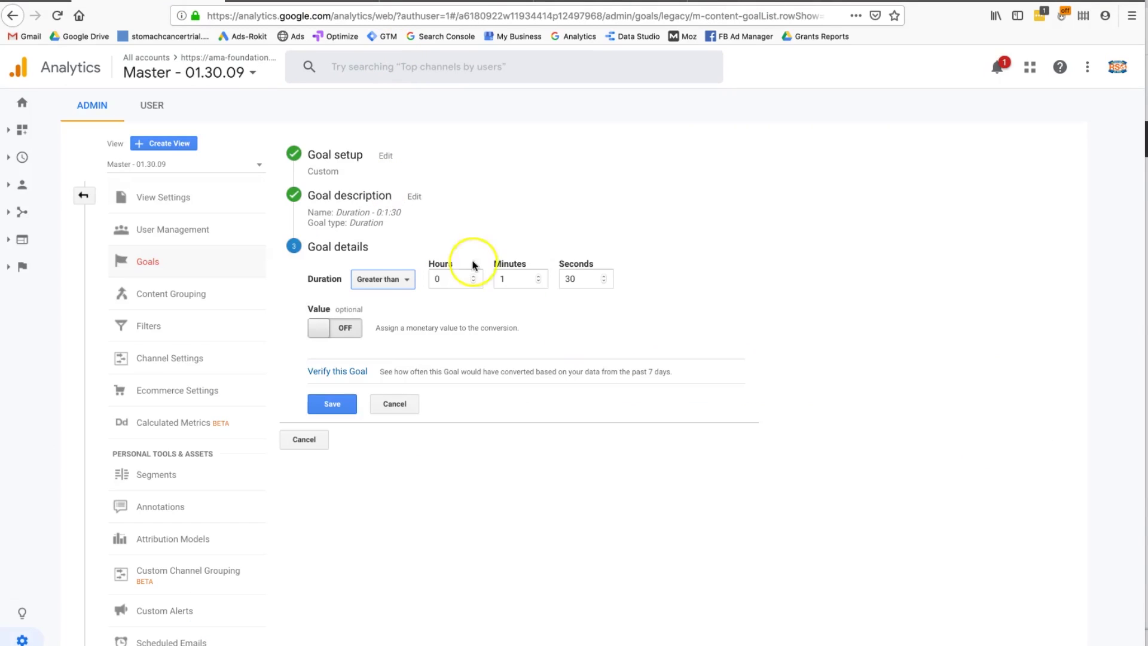
pyautogui.click(569, 281)
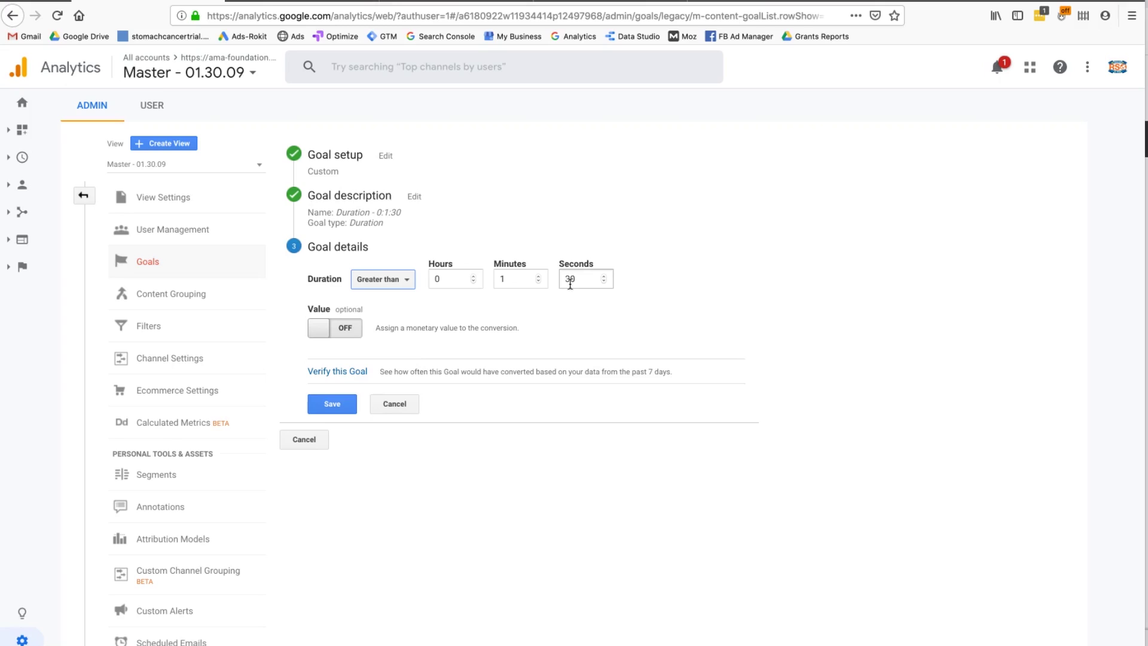
pyautogui.click(513, 277)
# - Verify the duration goal against the past 7 days' data and check its goal ID and goal set in the goal description
pyautogui.click(336, 373)
pyautogui.doubleClick(419, 371)
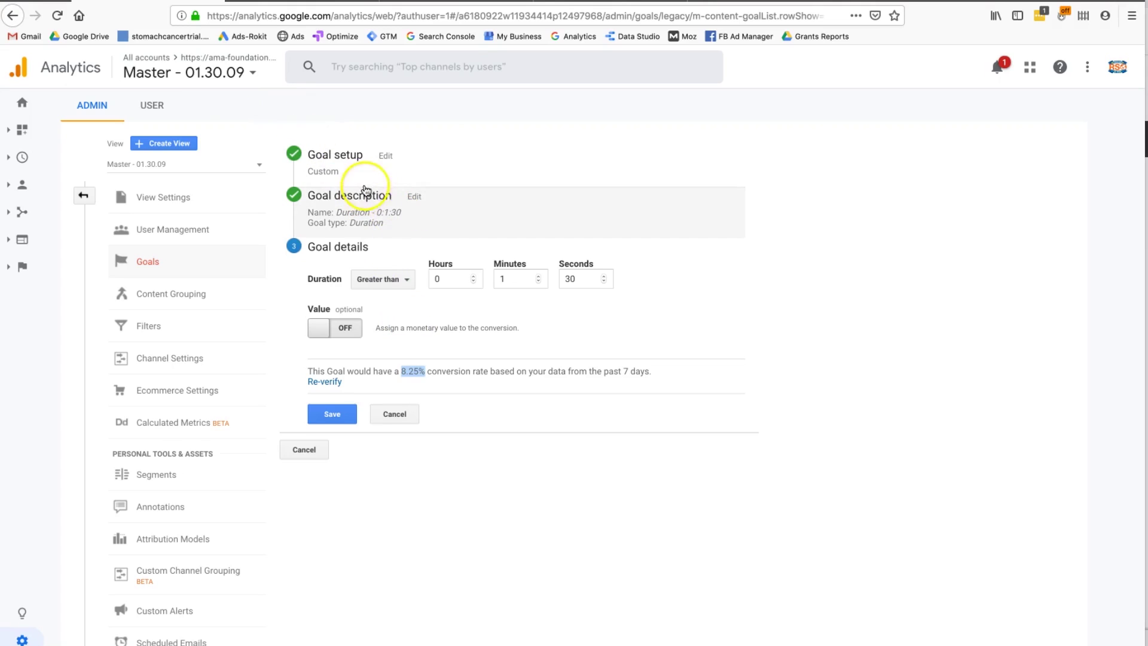
pyautogui.click(386, 157)
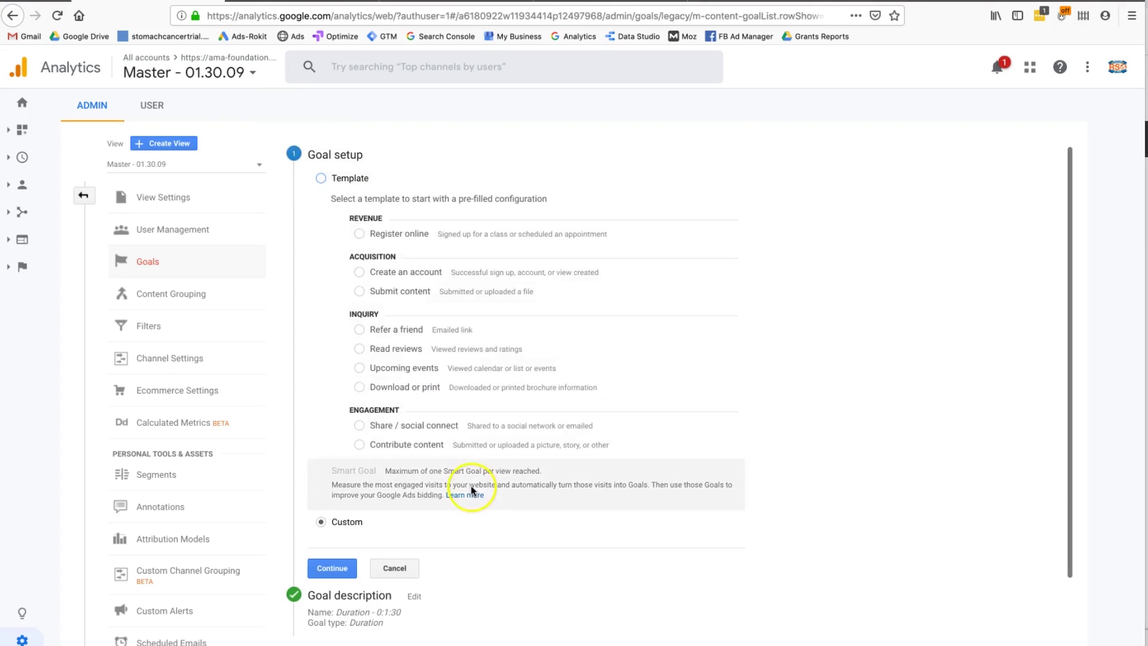
pyautogui.click(330, 560)
pyautogui.click(413, 195)
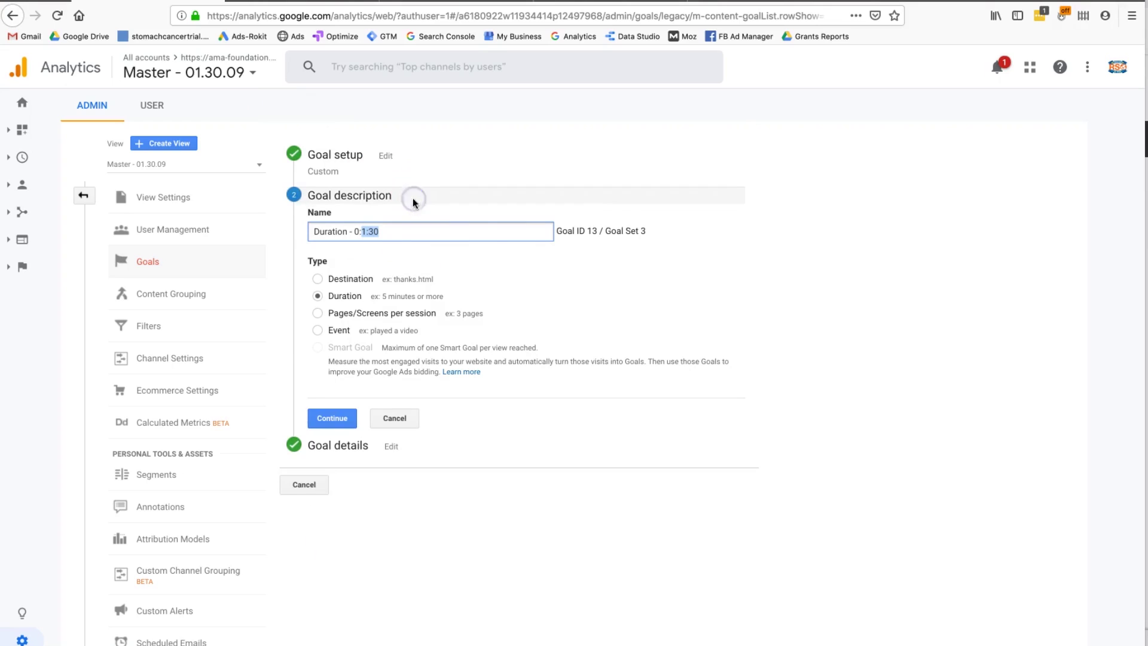
pyautogui.tripleClick(584, 232)
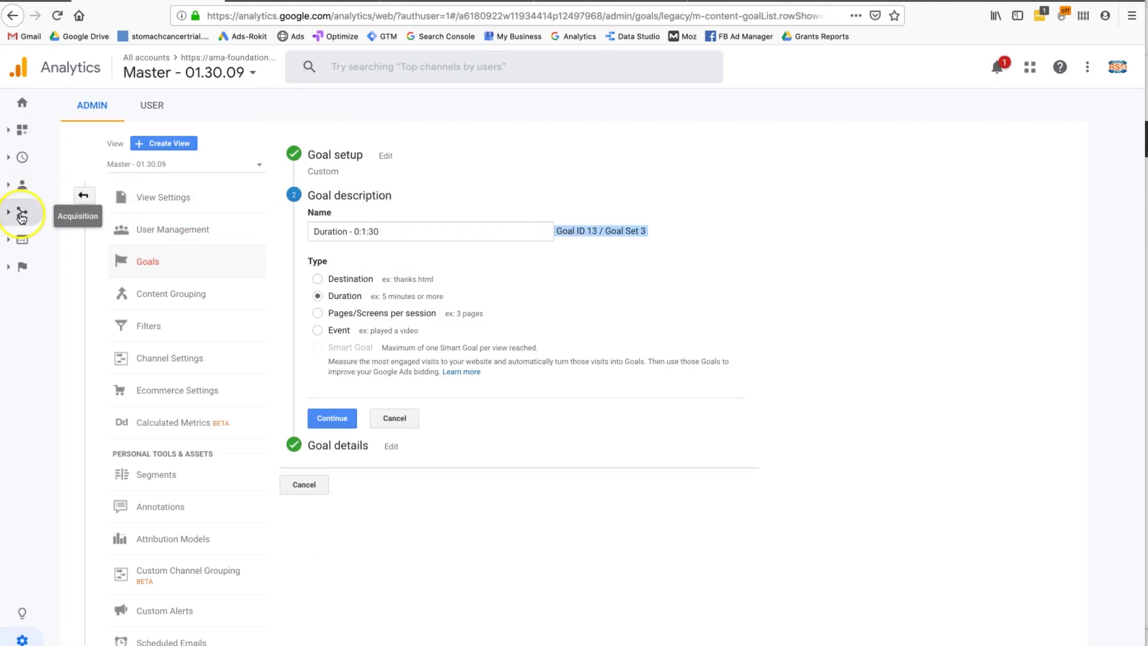
# - Open the Acquisition Channels report for Master - 01.30.09 and examine the Goal Set 3 conversion rates by channel
pyautogui.click(22, 217)
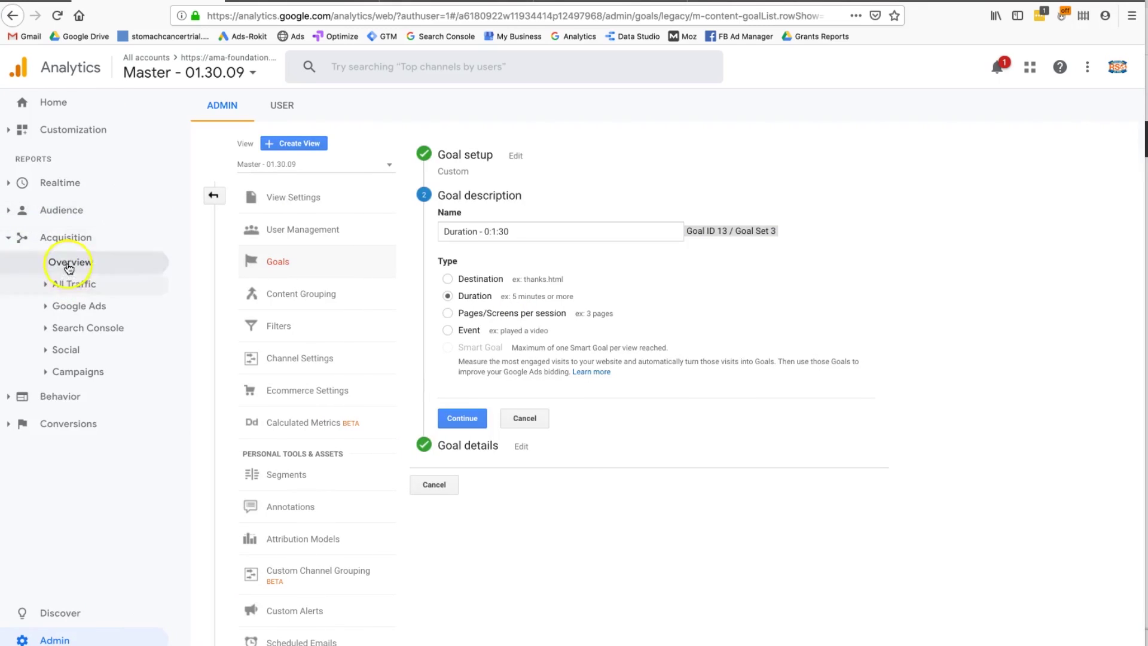
pyautogui.click(70, 283)
pyautogui.click(83, 305)
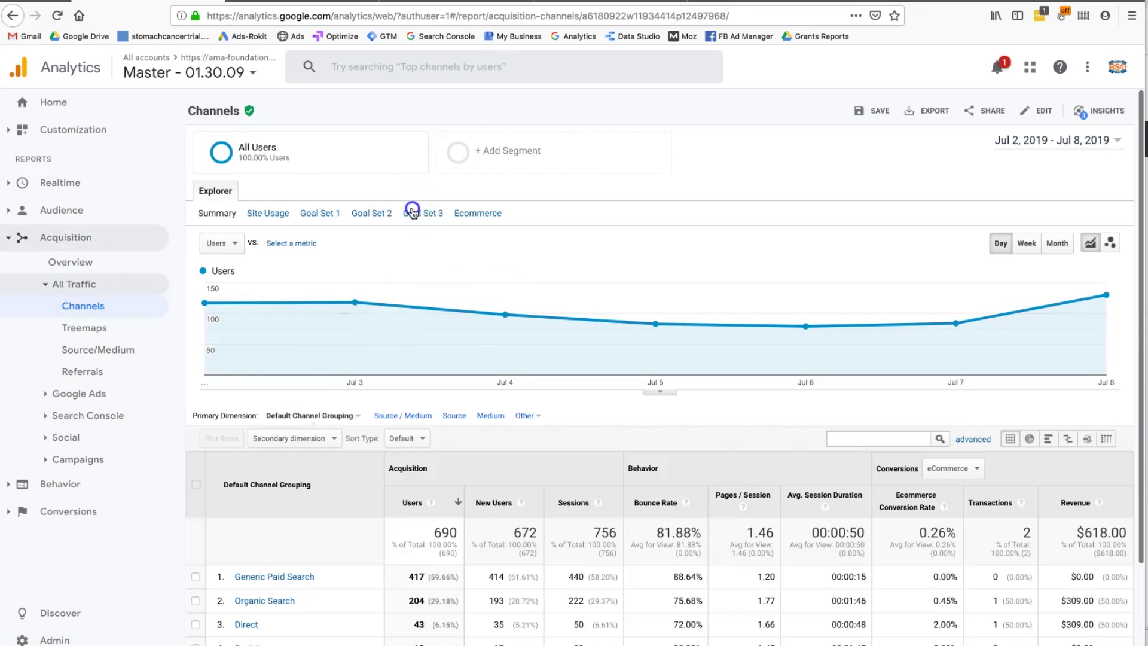
pyautogui.click(412, 213)
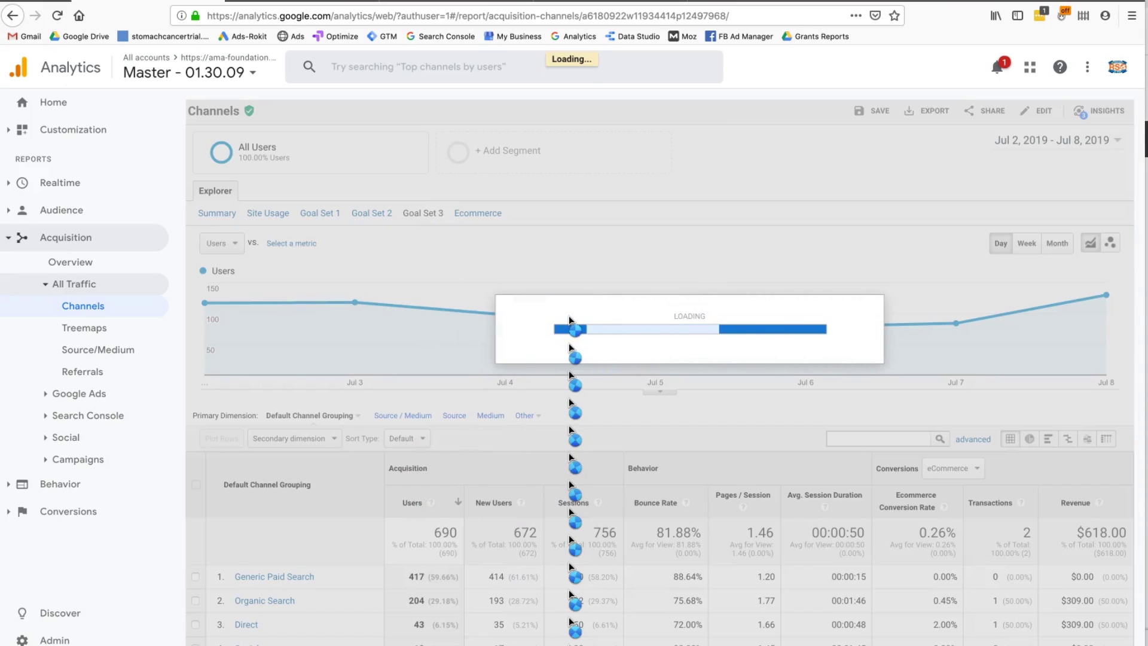
pyautogui.scroll(-3, 719, 509)
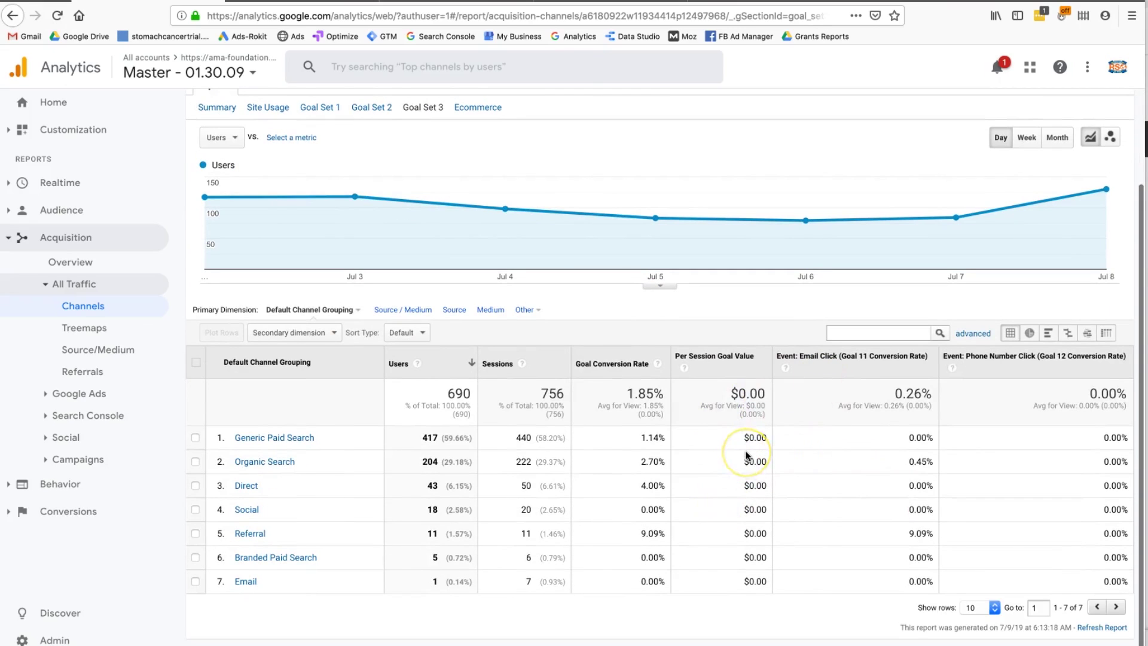
pyautogui.scroll(3, 745, 455)
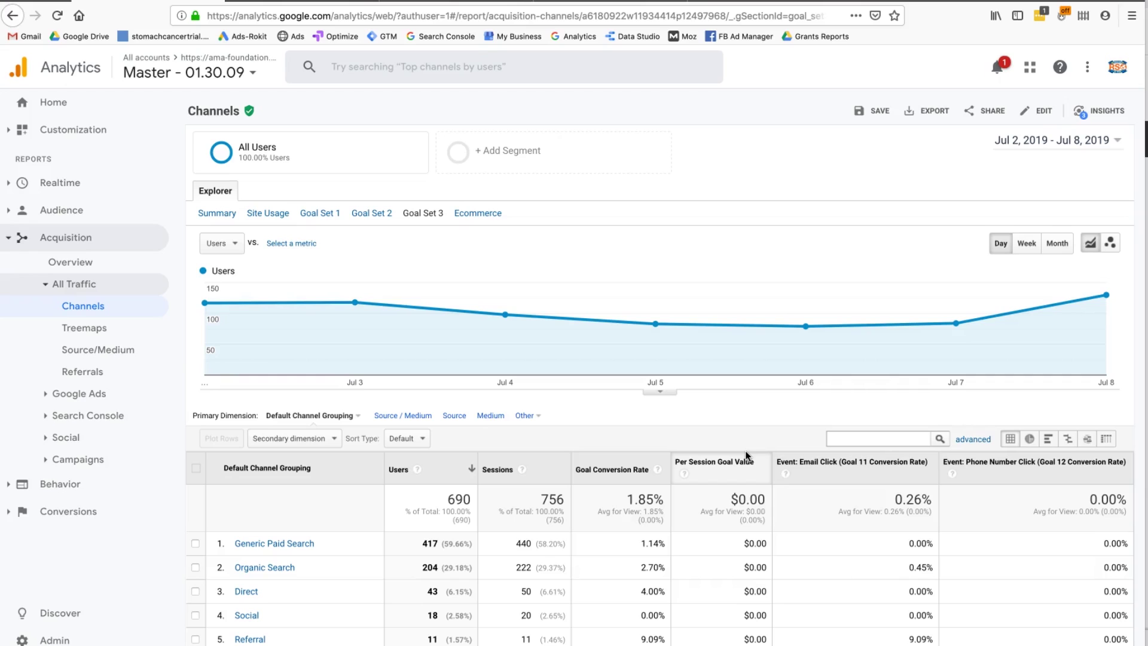
pyautogui.scroll(-3, 745, 450)
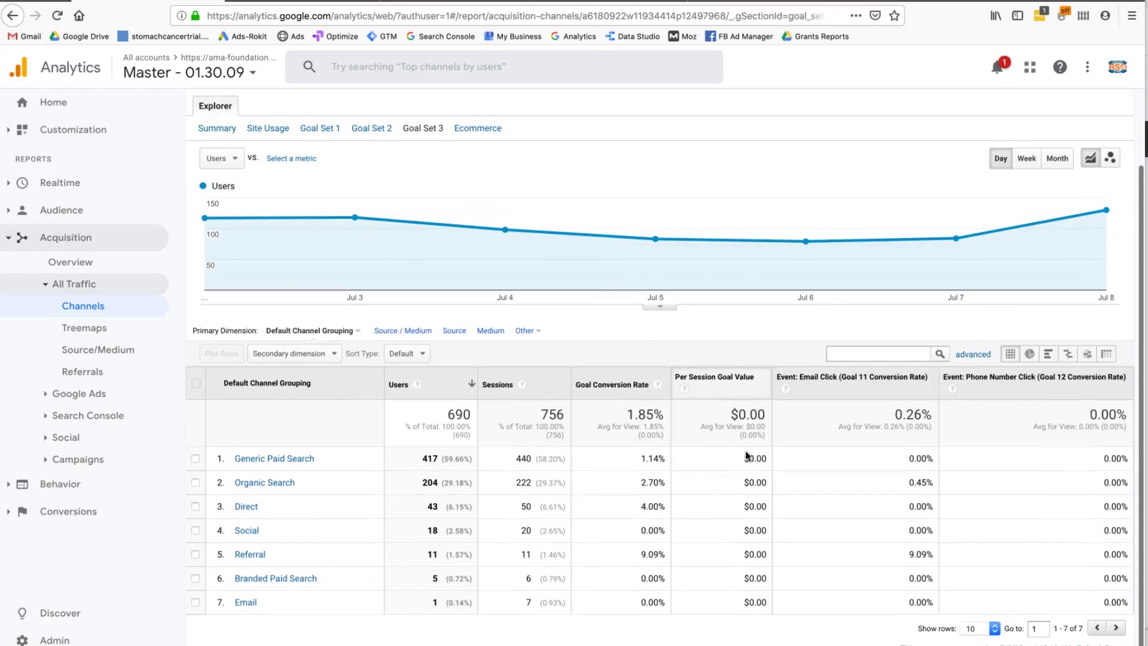
pyautogui.scroll(3, 745, 451)
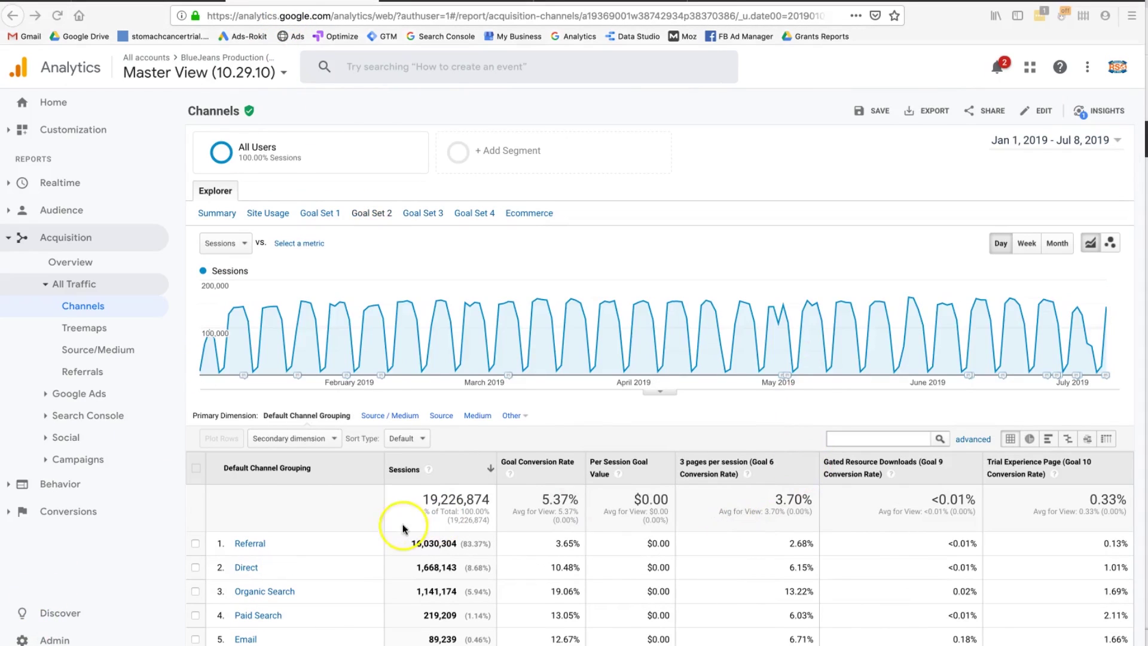
# - Compare the "3 pages per session" conversion rates across channels in Master View (10.29.10), focusing on Organic Search and Social
pyautogui.scroll(-1, 748, 533)
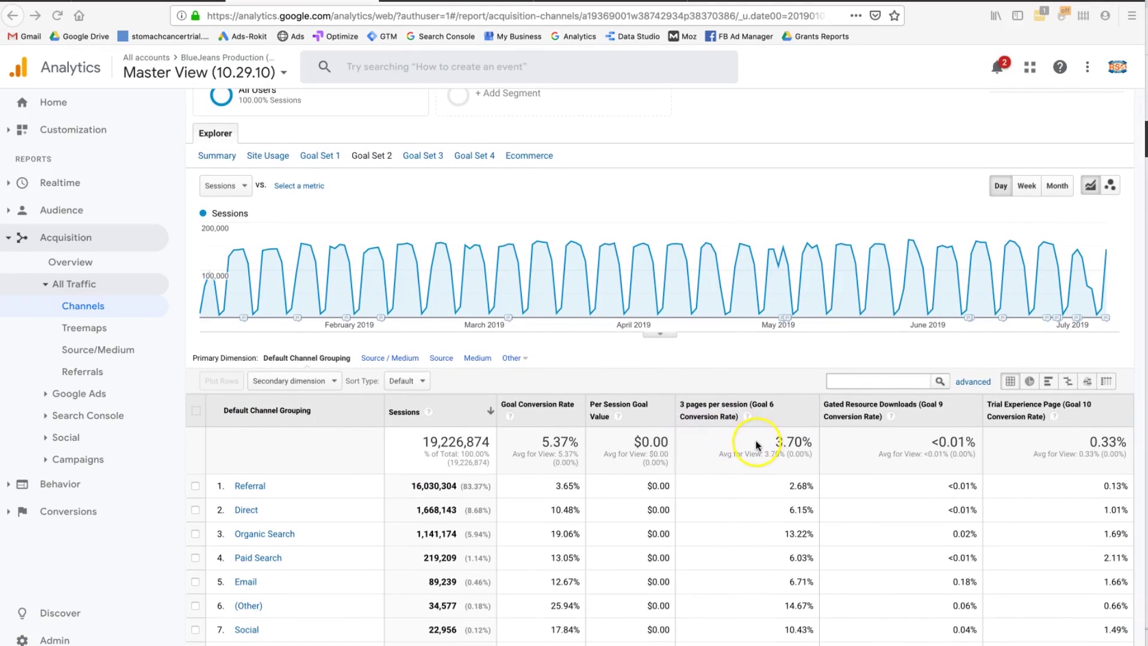
pyautogui.scroll(1, 756, 445)
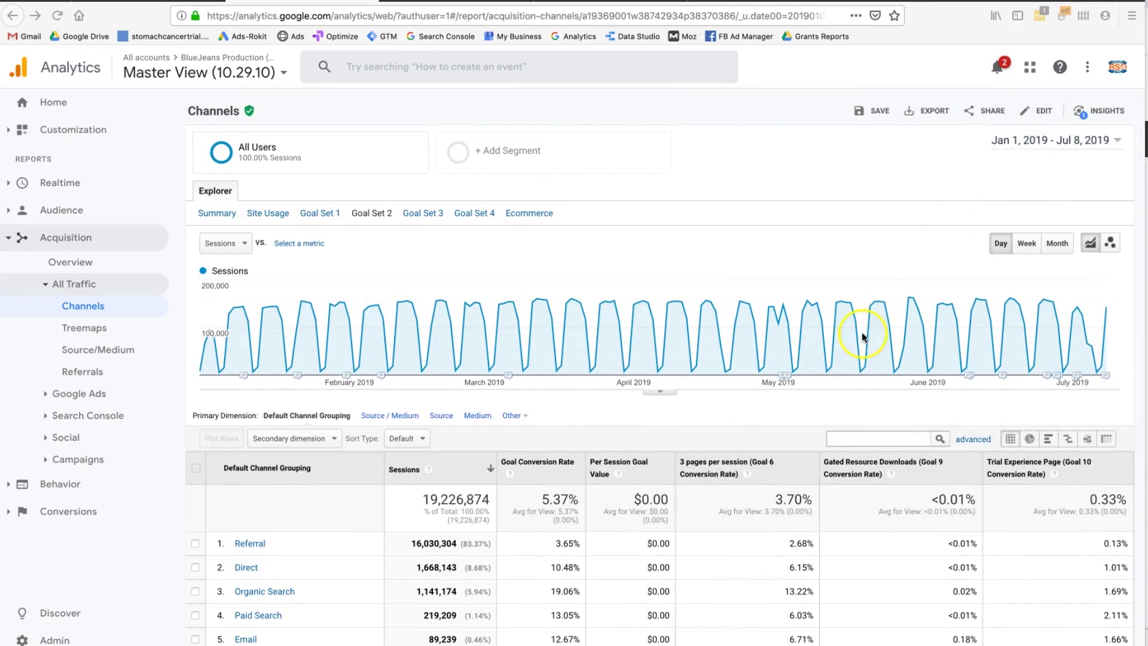
pyautogui.scroll(-3, 859, 328)
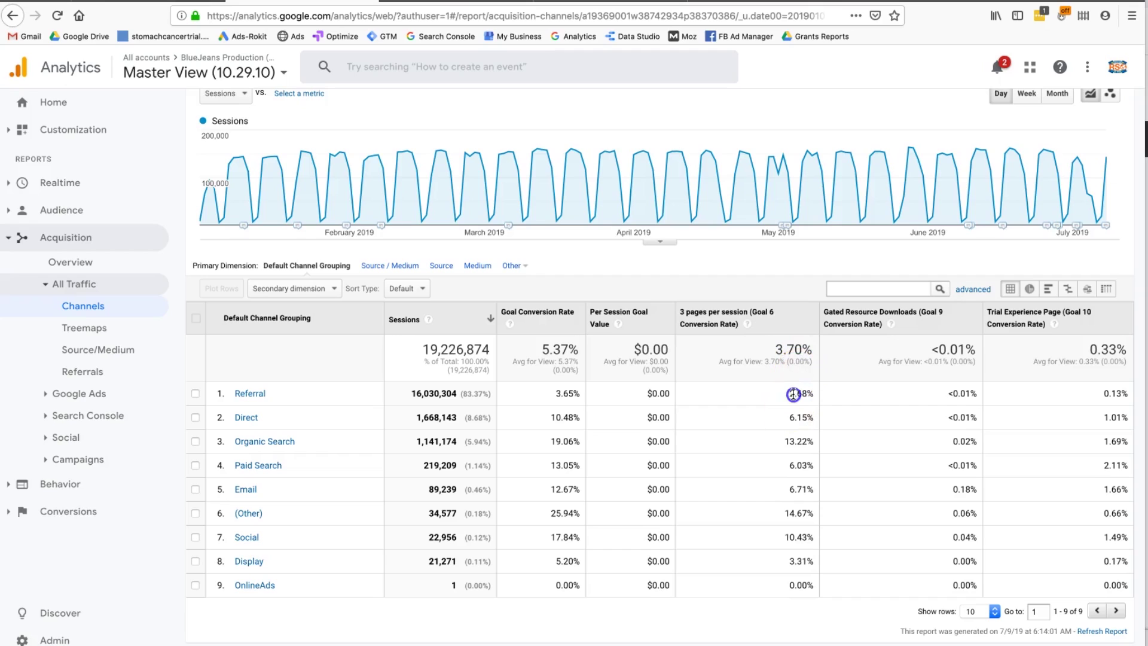
pyautogui.moveTo(783, 442); pyautogui.dragTo(791, 446)
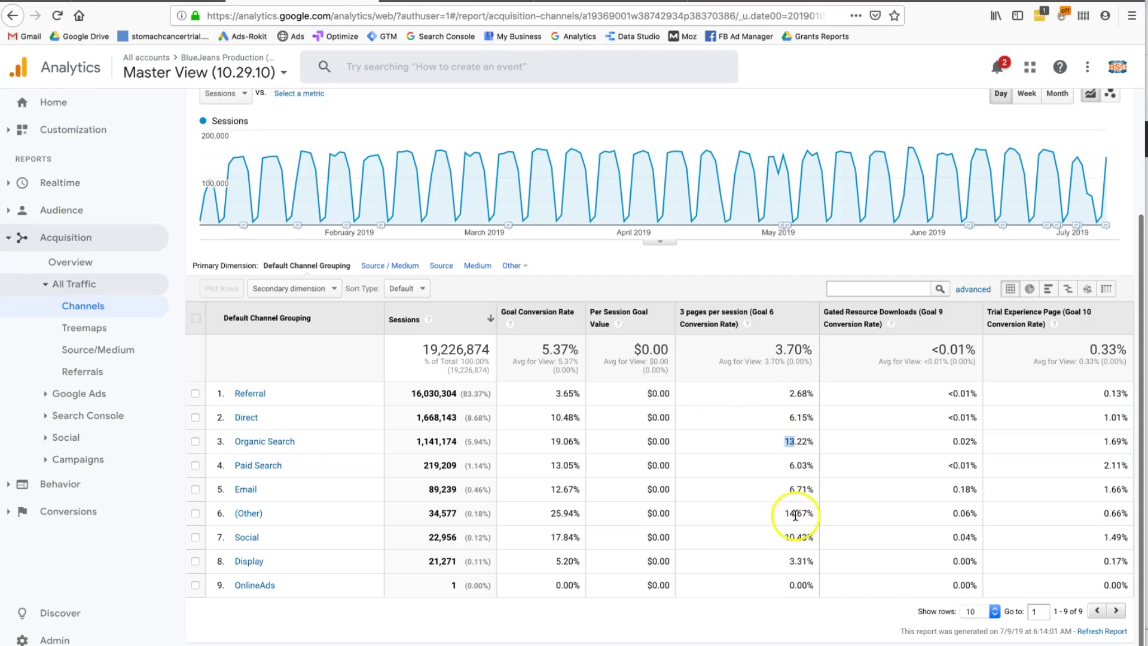
pyautogui.click(794, 540)
pyautogui.doubleClick(794, 540)
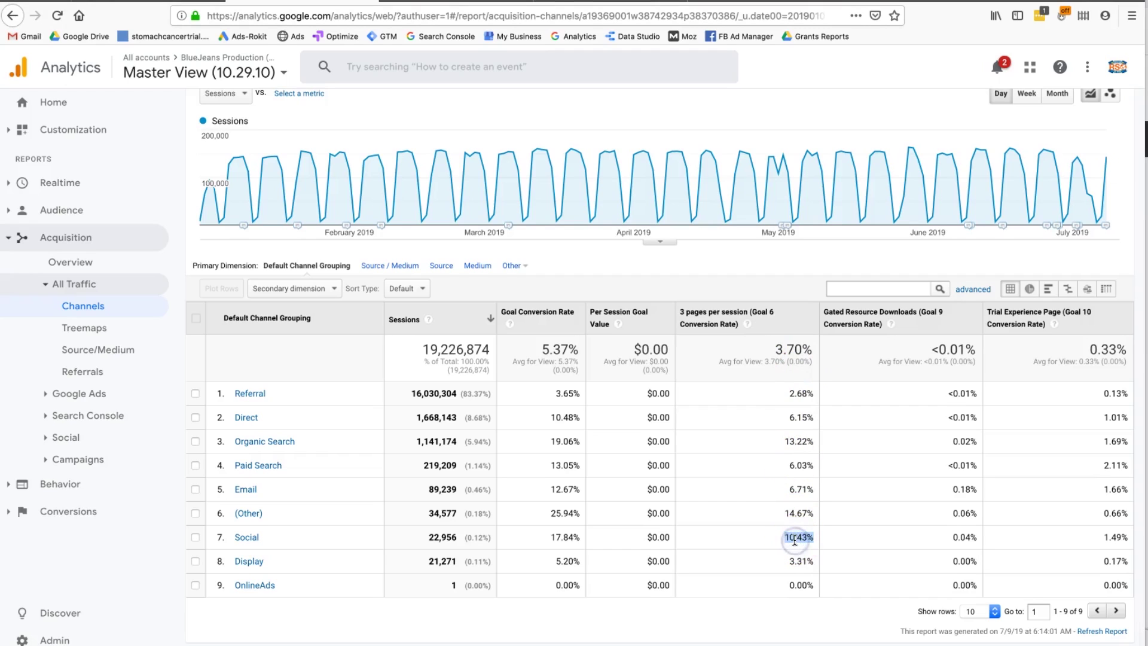
pyautogui.scroll(1, 795, 540)
pyautogui.doubleClick(787, 466)
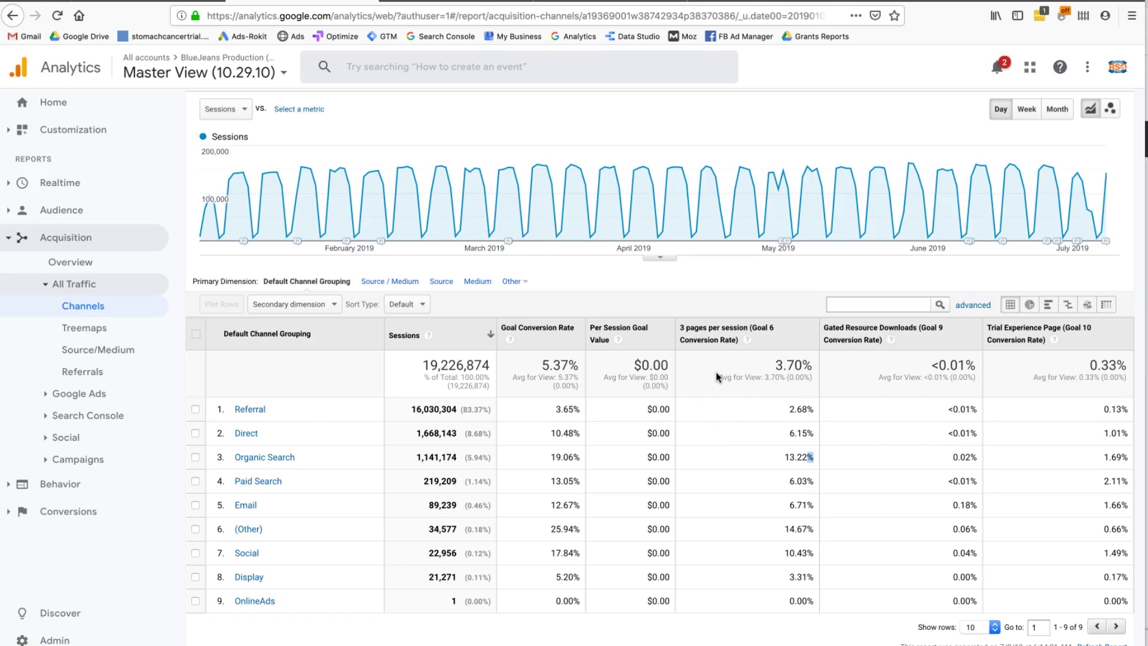
pyautogui.tripleClick(379, 458)
pyautogui.click(736, 457)
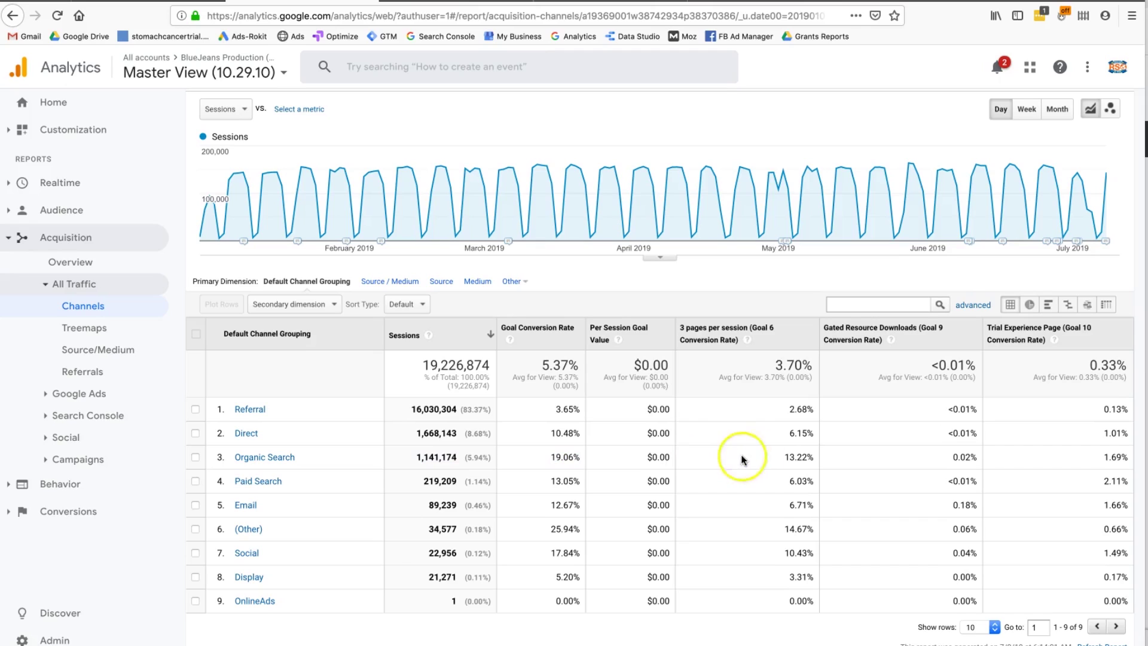
pyautogui.tripleClick(773, 457)
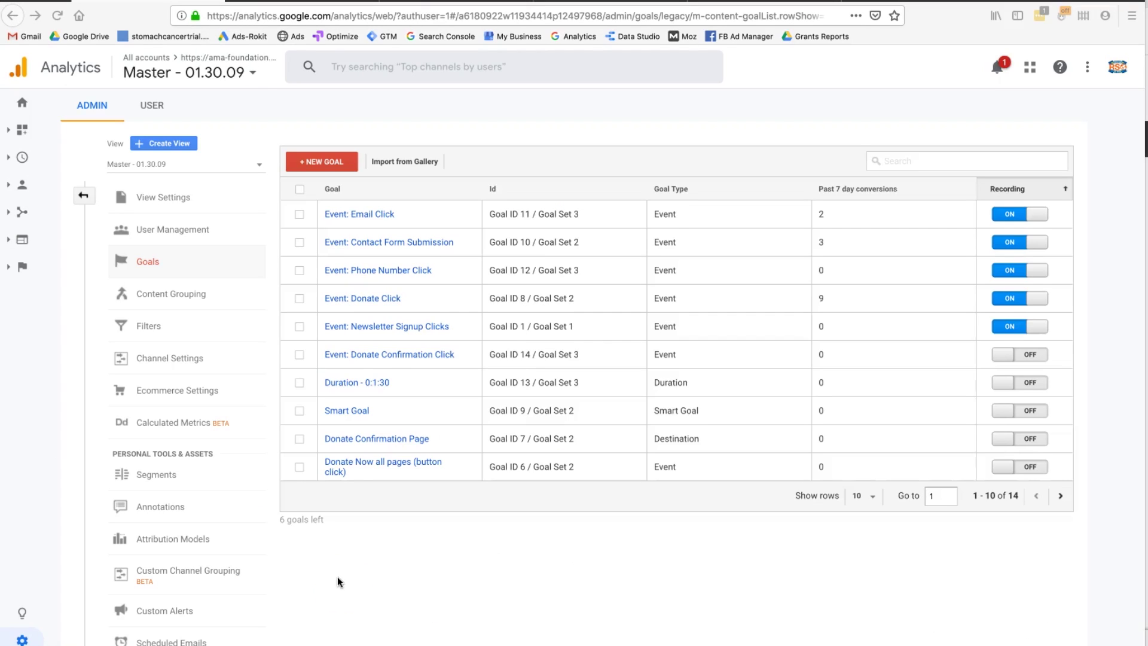
# - Start a new custom goal in Master - 01.30.09 and choose Event as its type
pyautogui.click(336, 167)
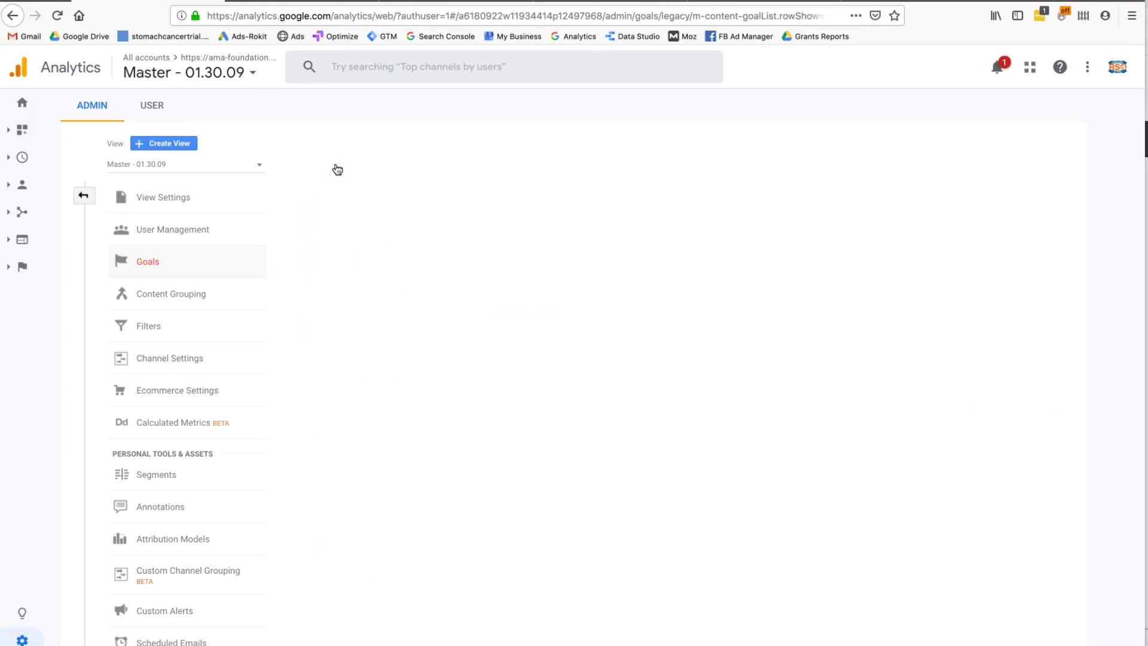
pyautogui.click(341, 522)
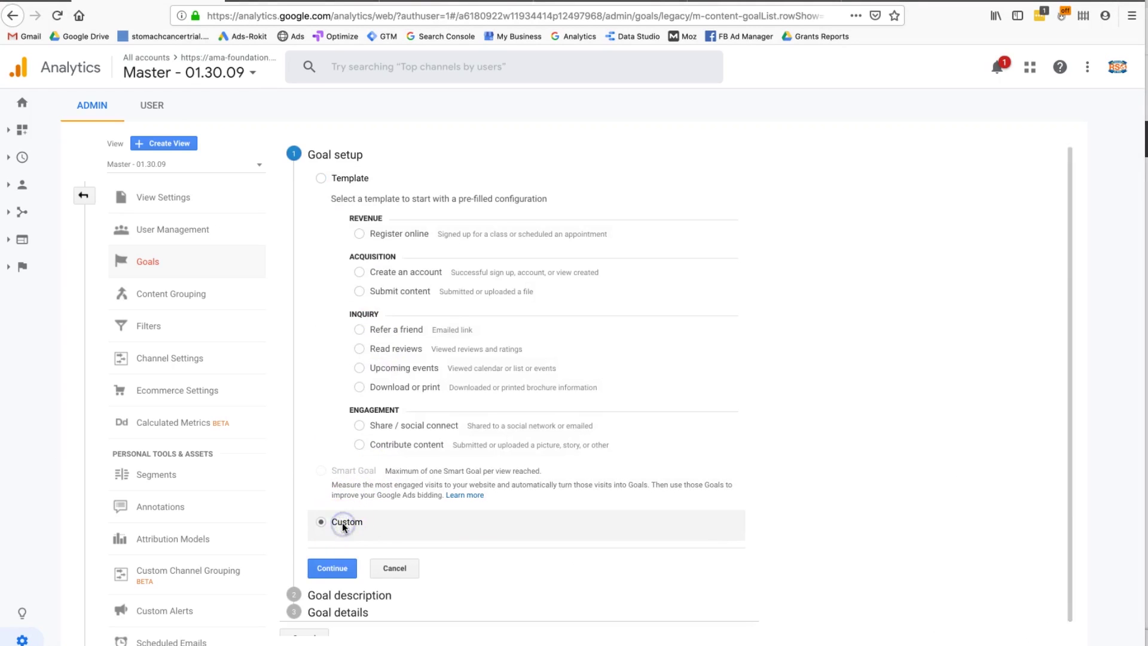
pyautogui.click(329, 568)
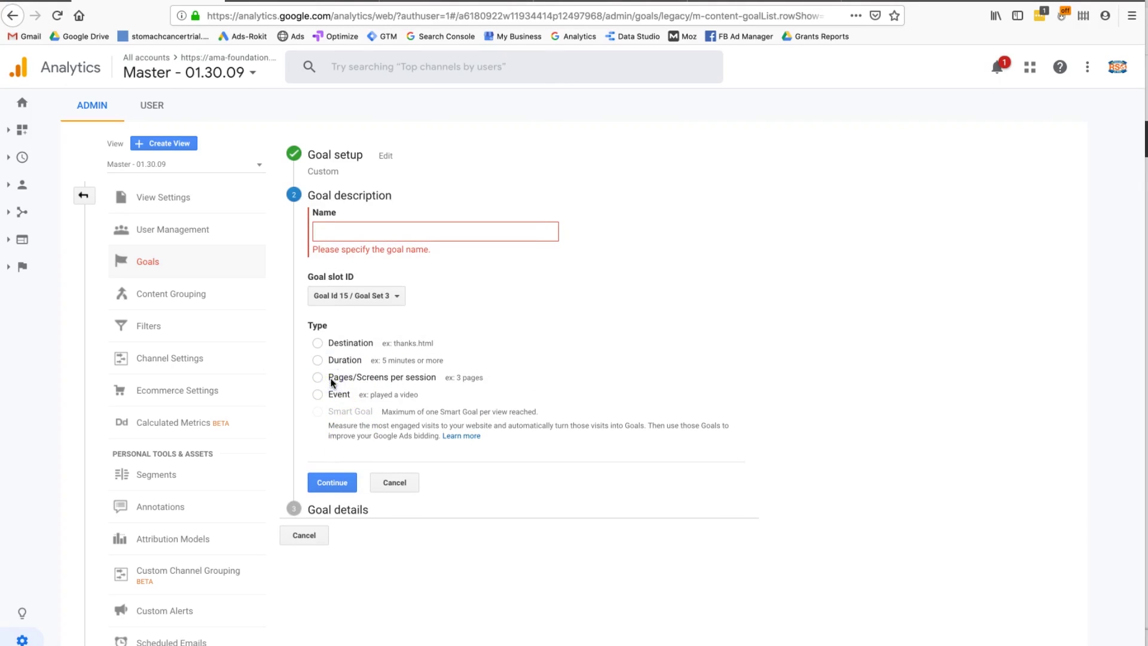
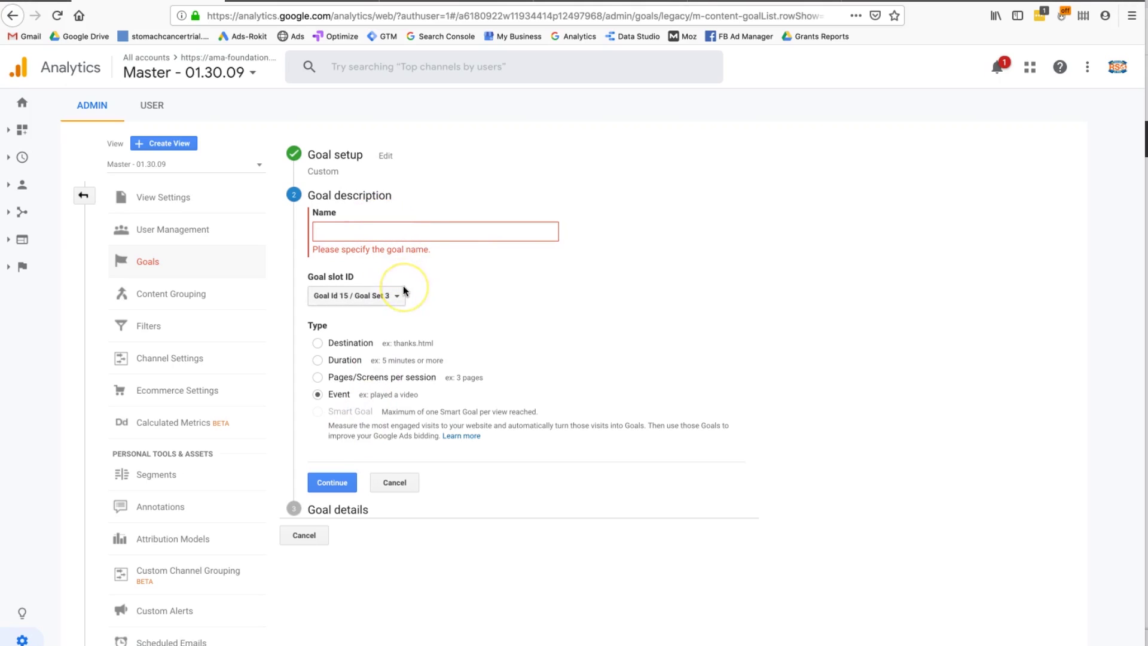
# - Switch to the Ama Foundation website in the other browser and look over its contact form page
pyautogui.press('super+Tab')
pyautogui.press('super+Tab')
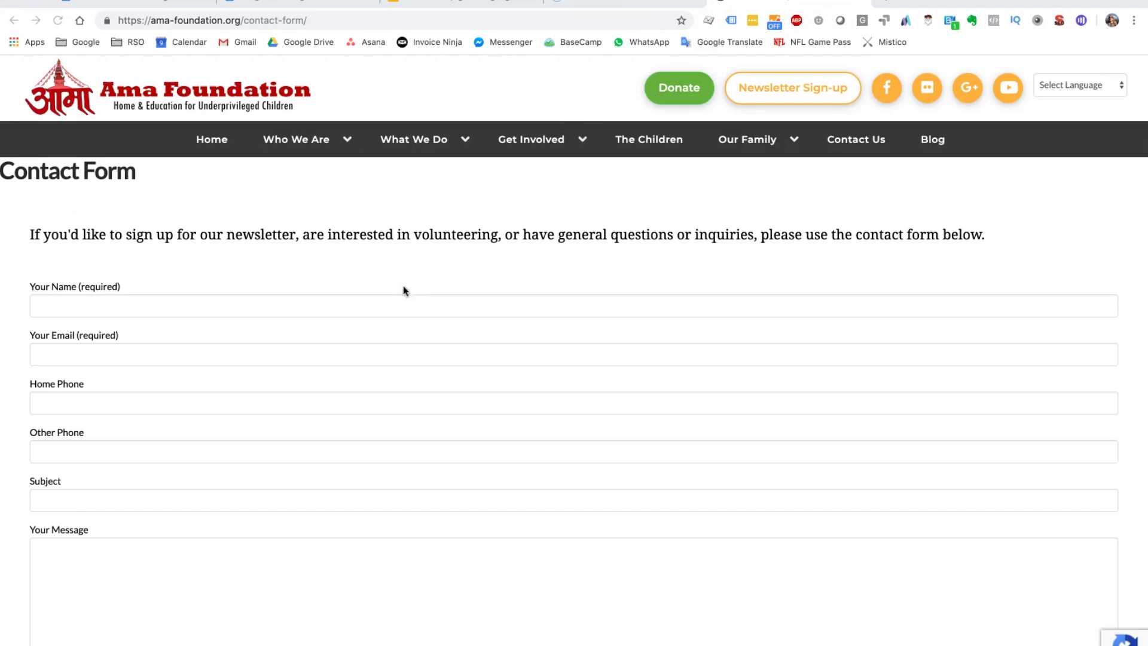
pyautogui.click(228, 102)
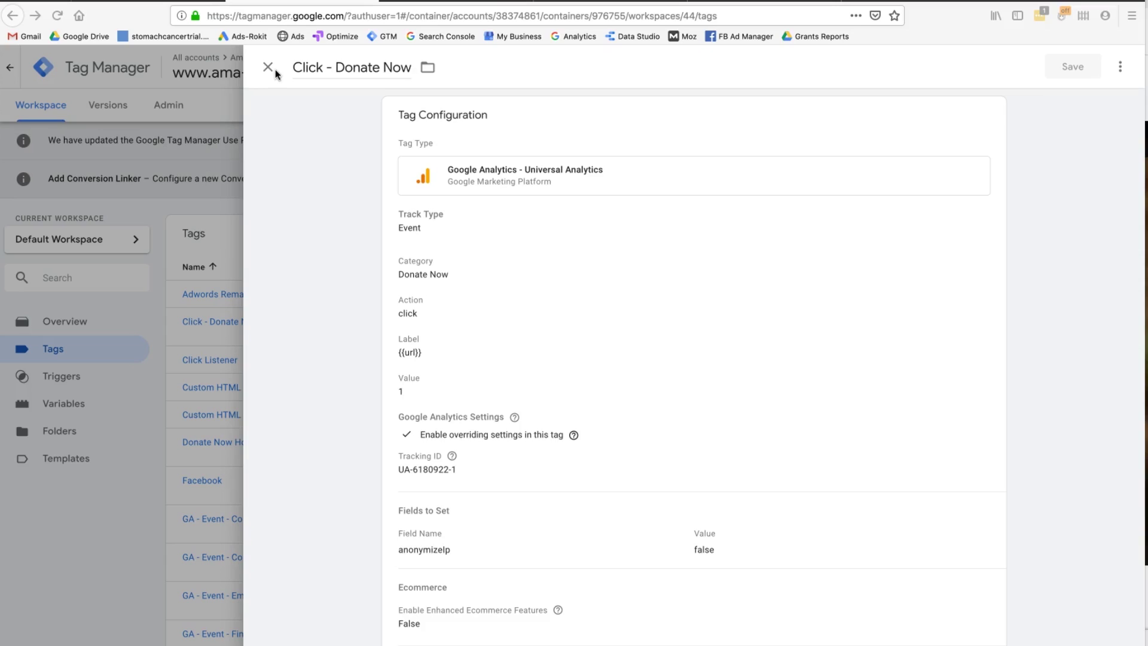
# - Look over the Click - Donate Now tag in Tag Manager and open its configuration for editing
pyautogui.click(117, 84)
pyautogui.scroll(-1, 758, 206)
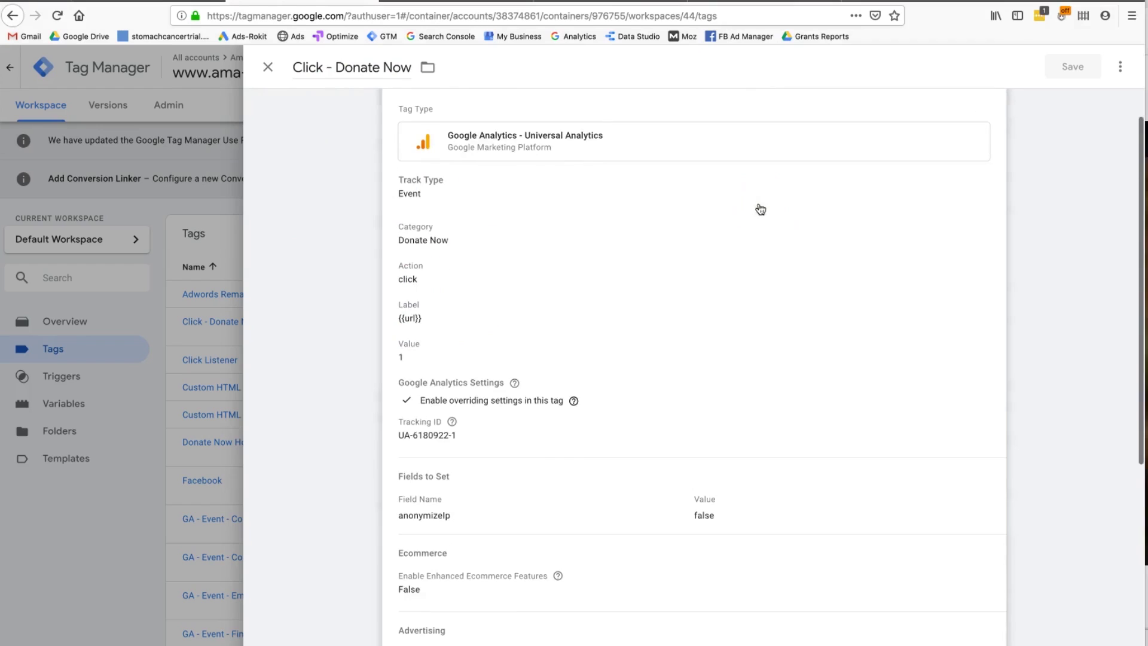
pyautogui.scroll(1, 759, 208)
pyautogui.click(983, 124)
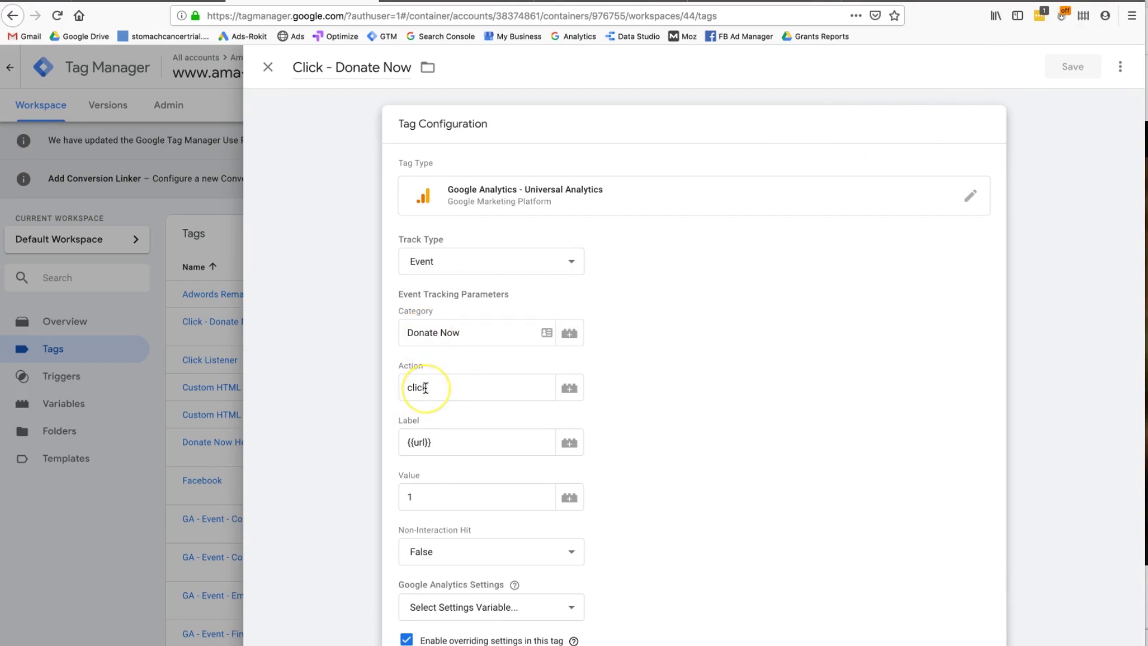
# - Look at the Donate button on the Ama Foundation website and bring up the Realtime Events report in Analytics
pyautogui.press('super+Tab')
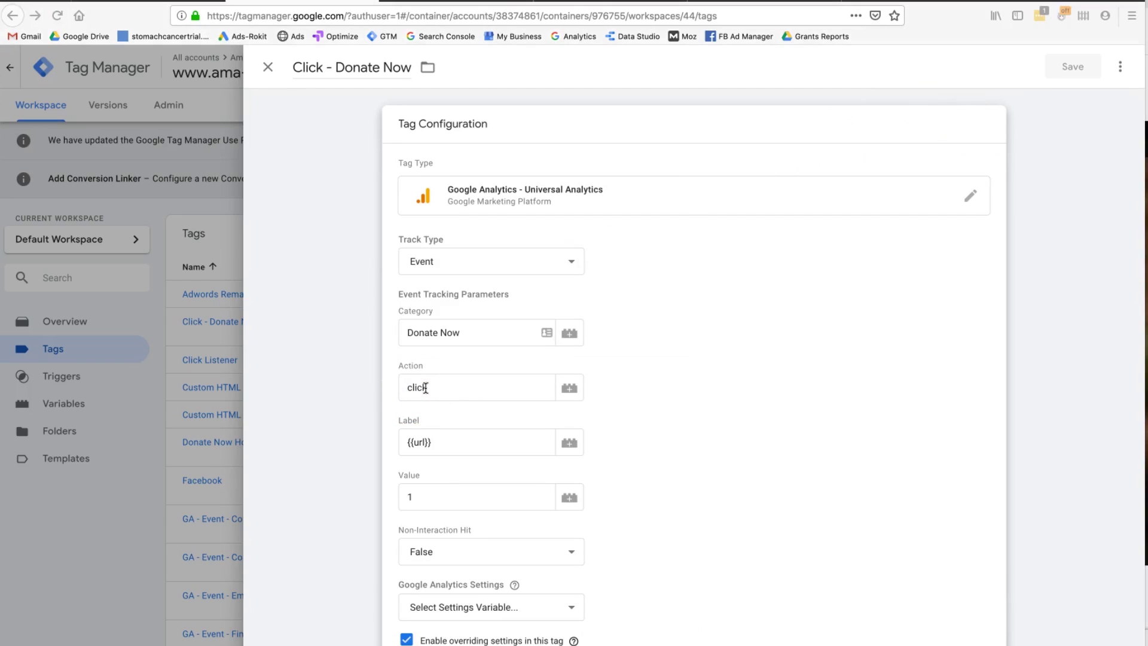
pyautogui.press('super+Tab')
pyautogui.press('super+Tab')
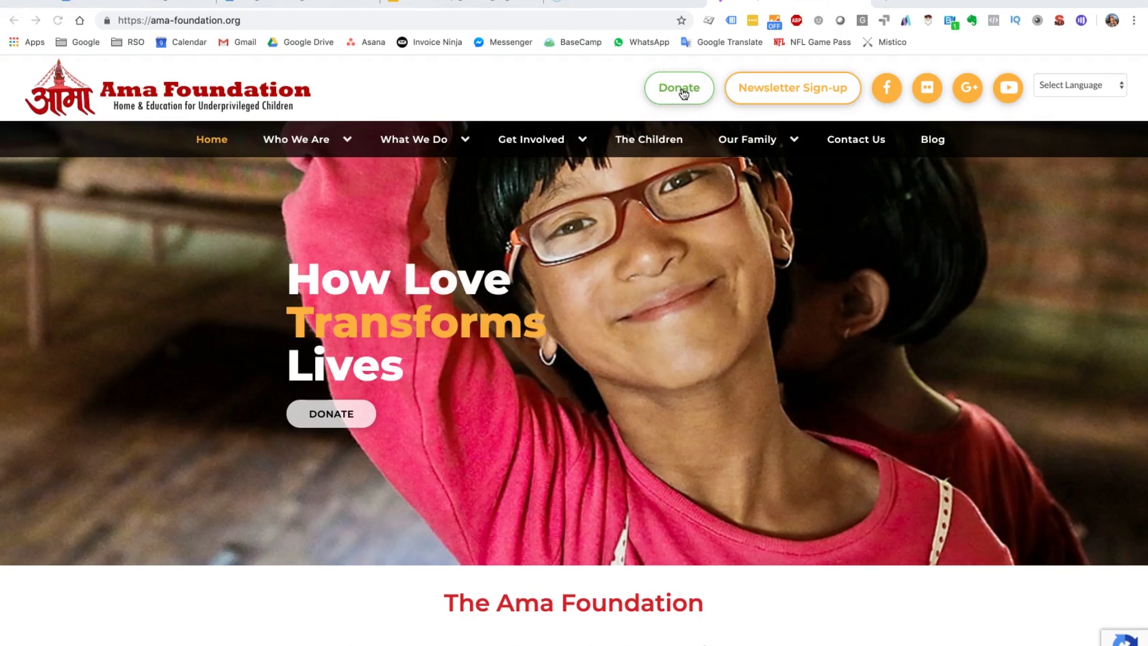
pyautogui.press('super+Tab')
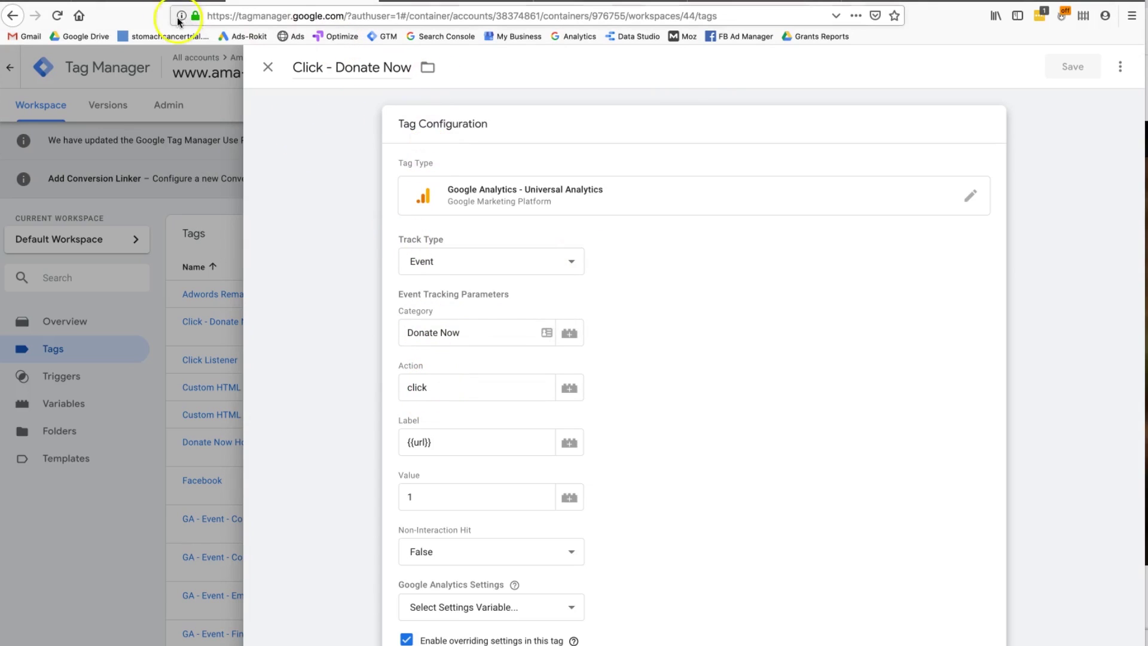
pyautogui.click(158, 4)
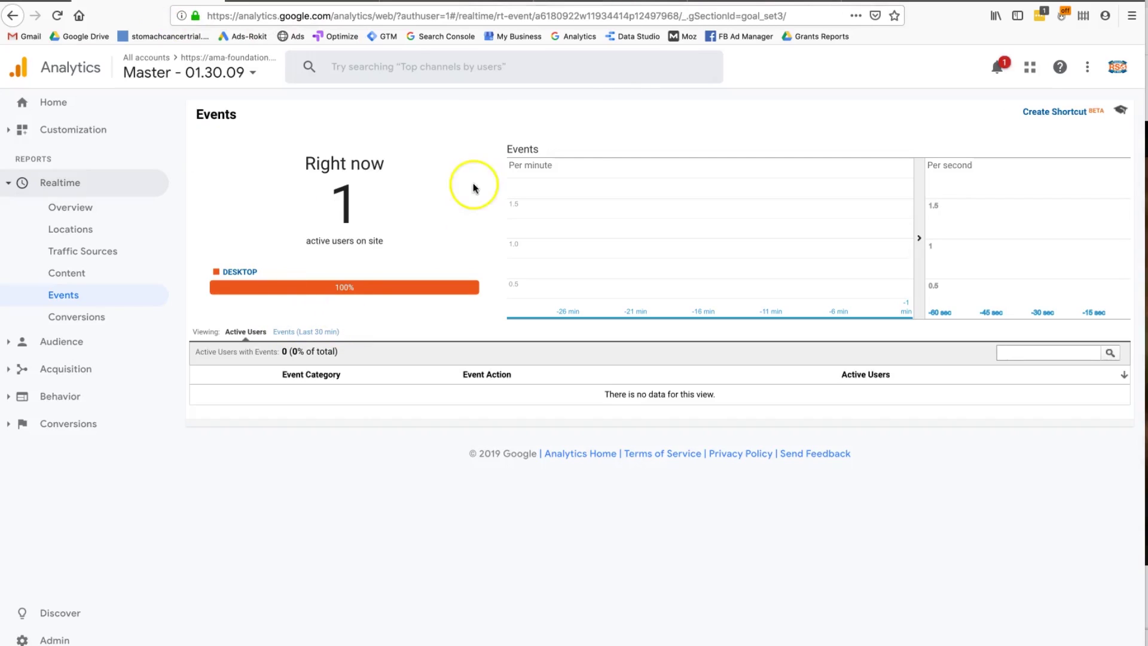
# - Follow the header Donate link on the Ama Foundation website and check the Realtime Events report for the resulting event
pyautogui.press('super+Tab')
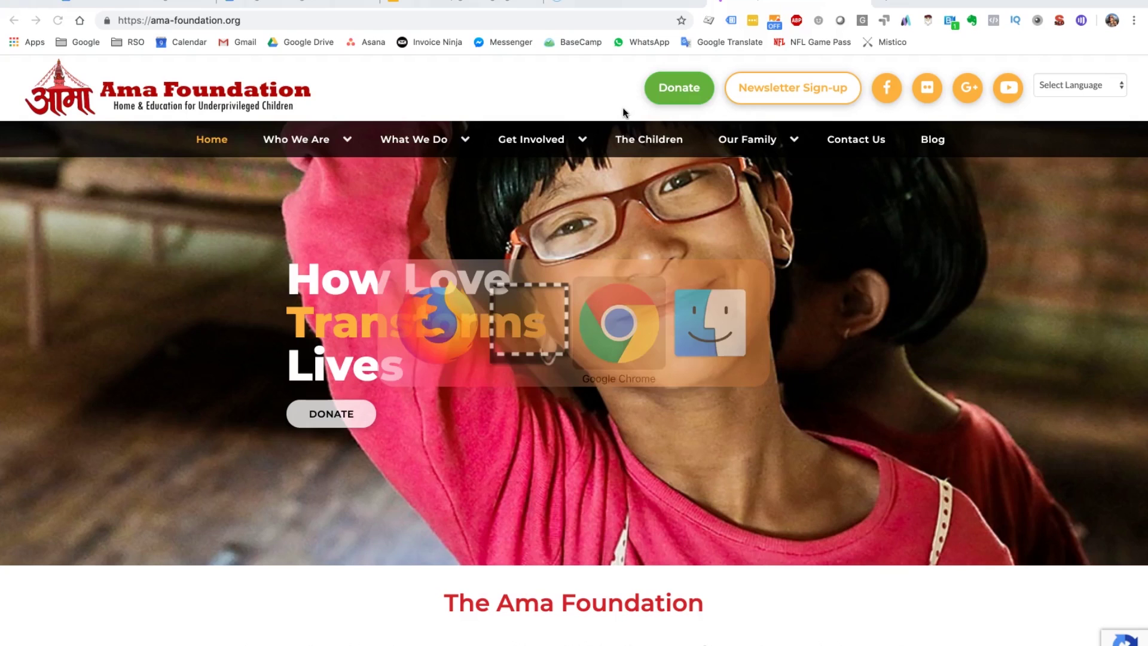
pyautogui.click(682, 96)
pyautogui.click(682, 97)
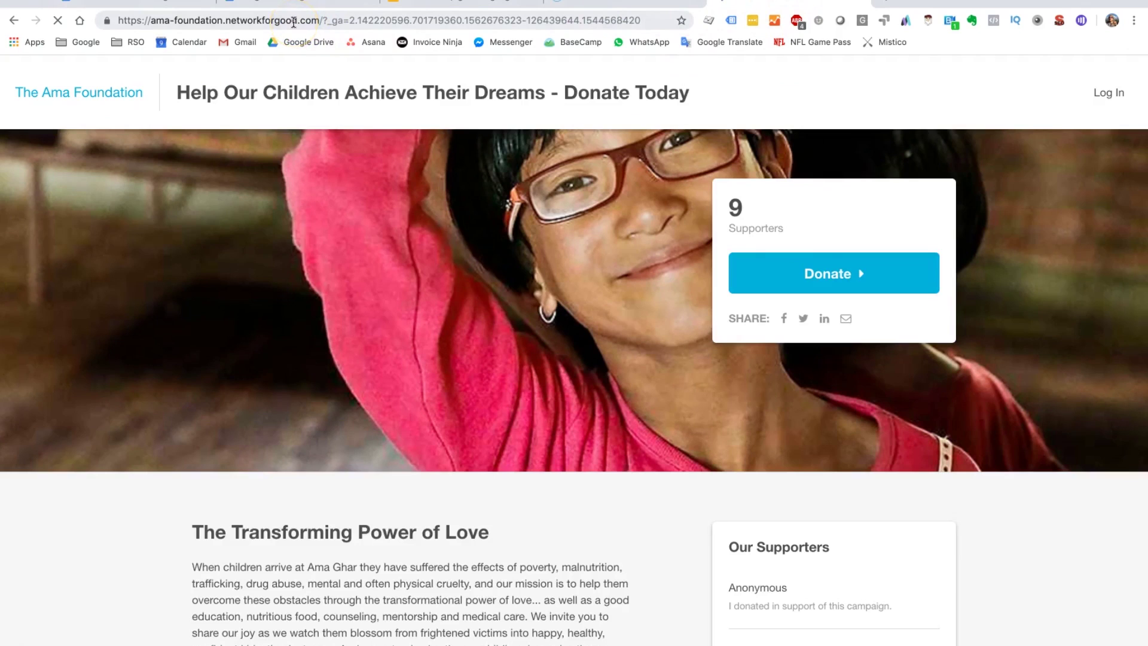
pyautogui.doubleClick(293, 23)
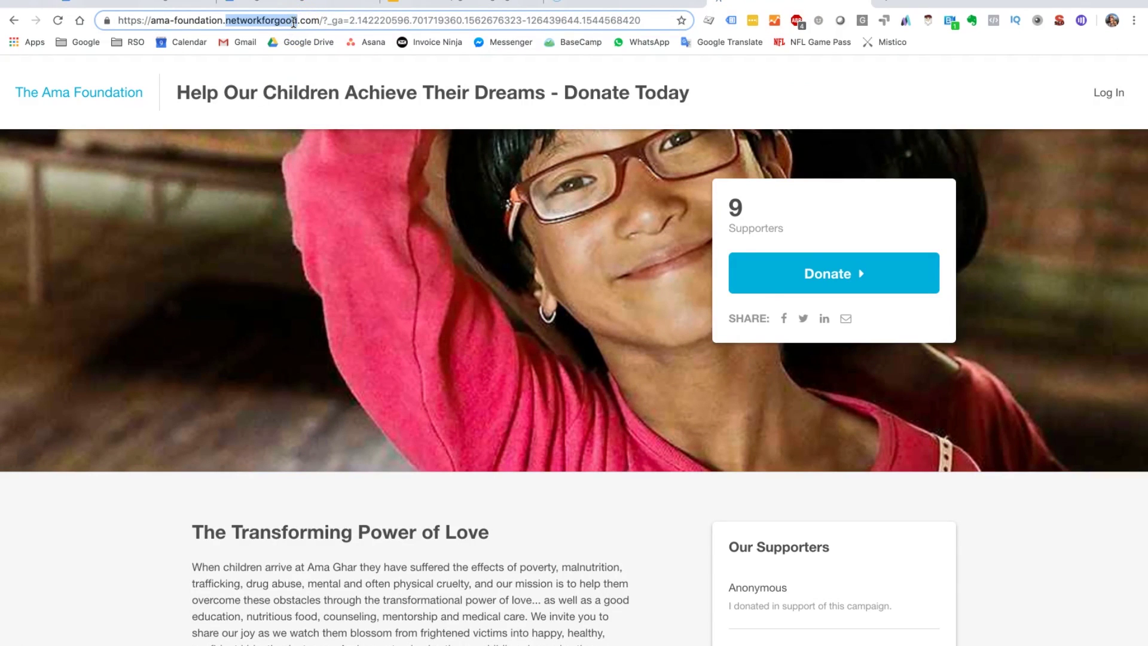
pyautogui.press('super+Tab')
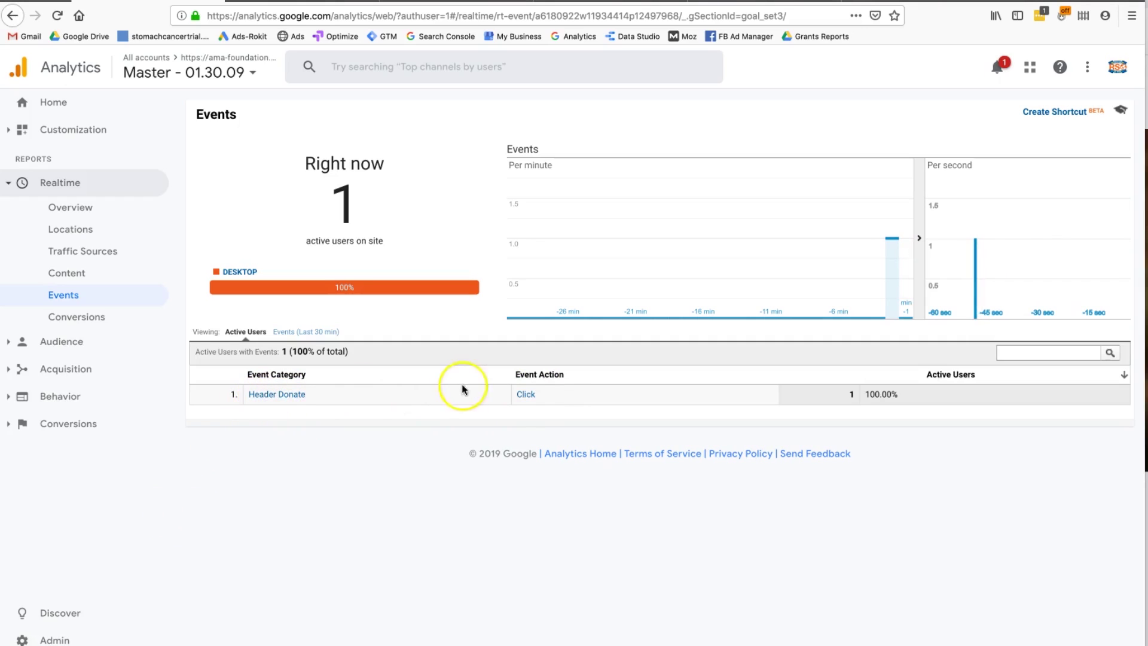
# - Open the "Event: Donate Click" goal in the Master - 01.30.09 view and go through its goal setup, keeping Custom
pyautogui.click(18, 637)
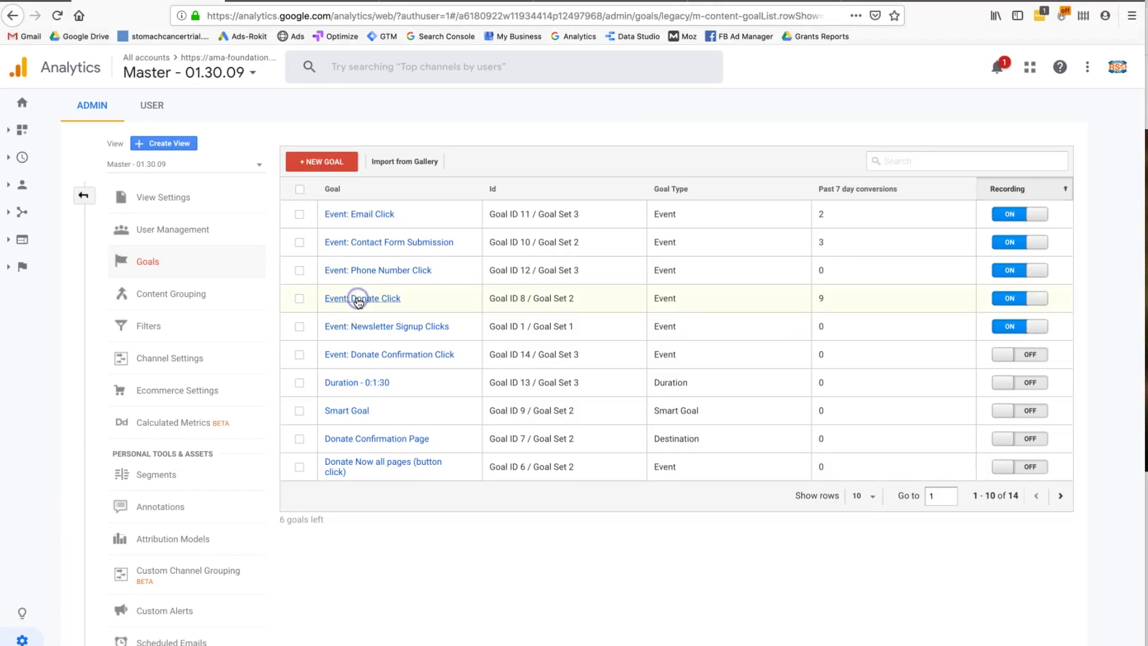
pyautogui.click(358, 300)
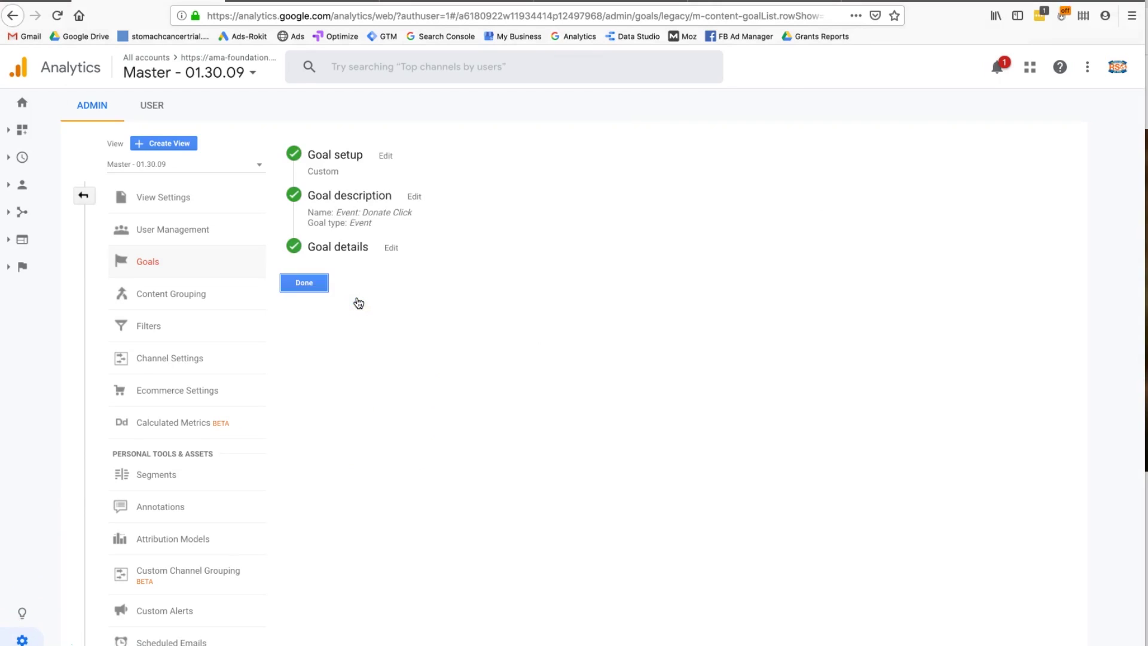
pyautogui.click(363, 174)
pyautogui.click(388, 529)
pyautogui.click(346, 565)
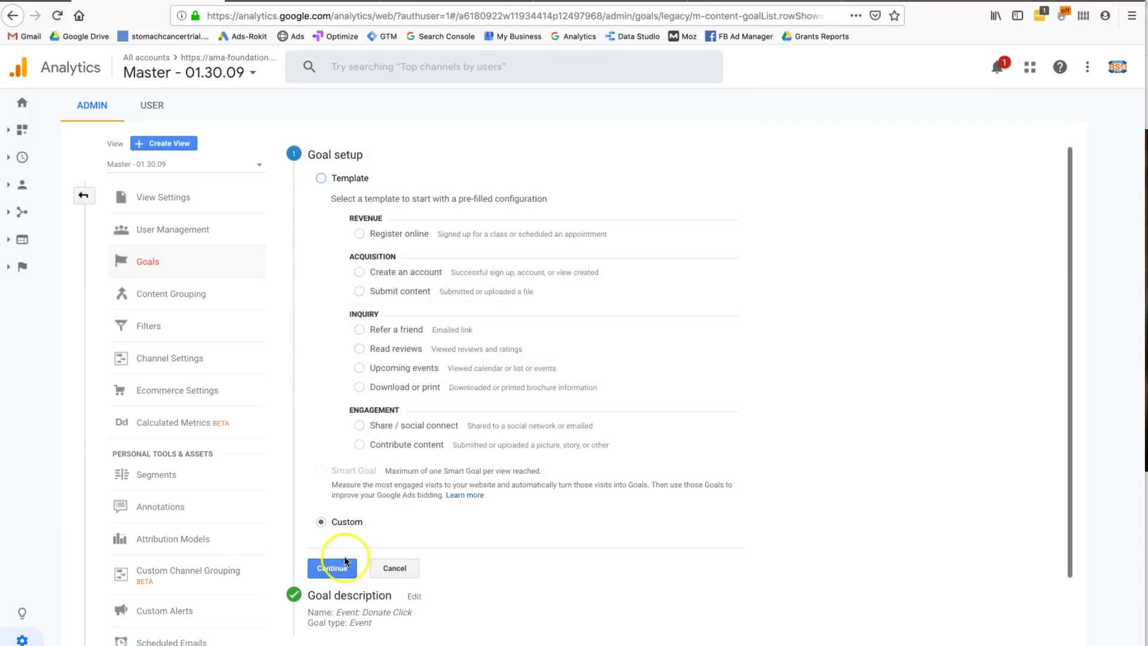
# - Review the name and Event type in the donate click goal's description and continue without changes
pyautogui.click(366, 228)
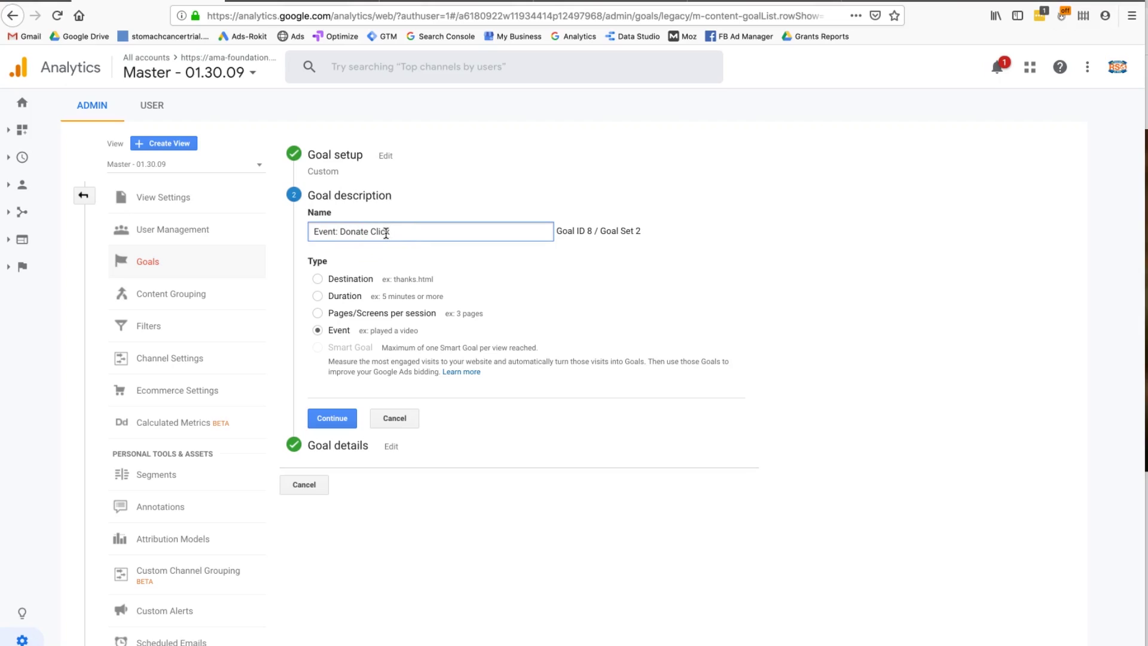
pyautogui.moveTo(341, 231); pyautogui.dragTo(311, 226)
pyautogui.click(363, 230)
pyautogui.click(330, 416)
# - Open the donate click goal's details and examine the regular expression in its Category condition
pyautogui.click(393, 247)
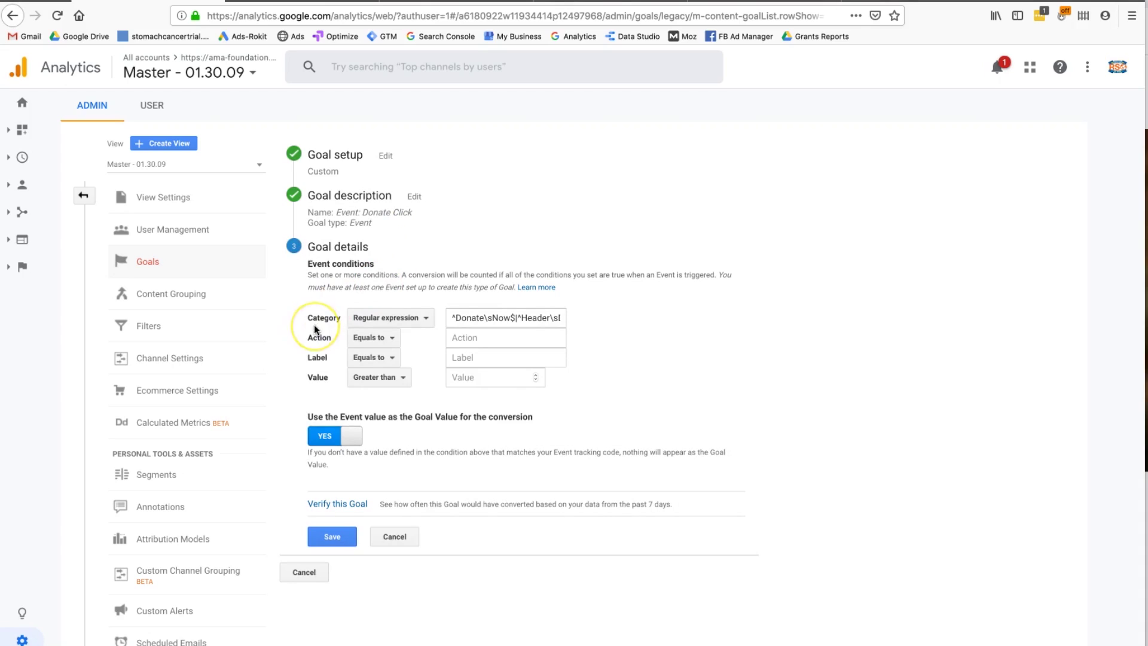
pyautogui.doubleClick(471, 316)
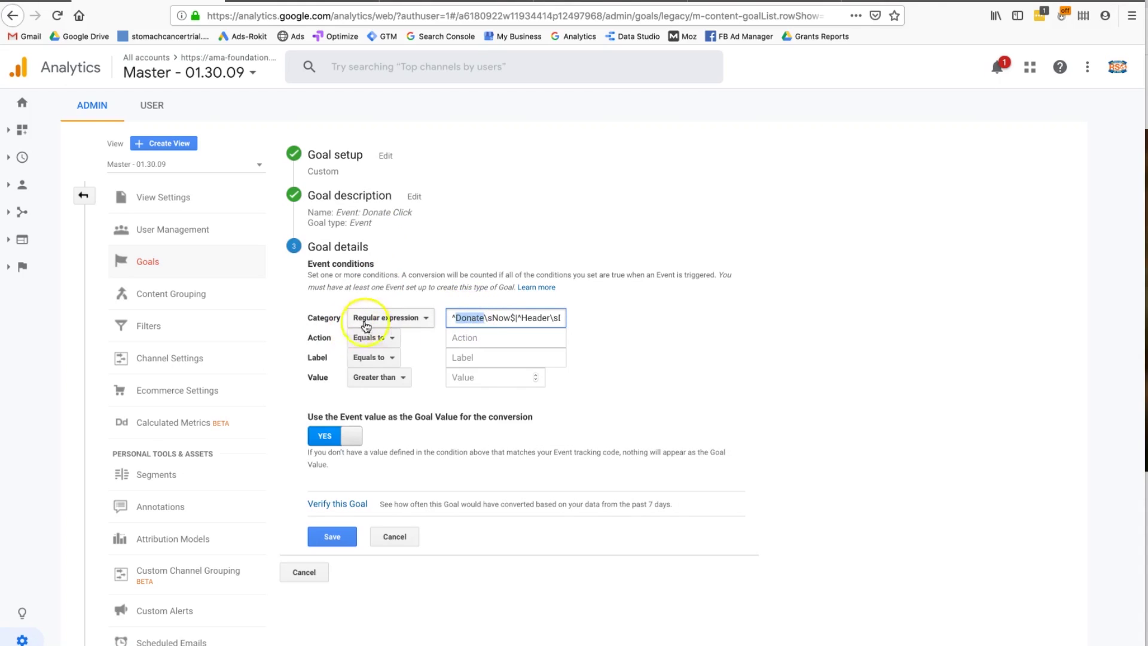
pyautogui.moveTo(461, 317); pyautogui.dragTo(562, 316)
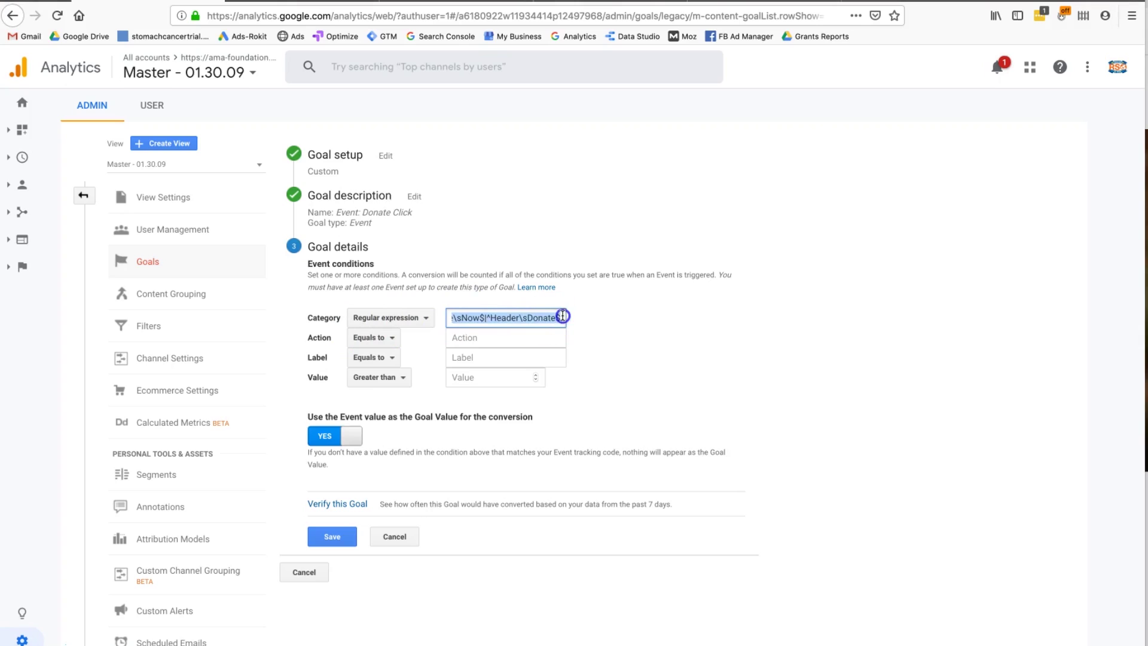
pyautogui.doubleClick(556, 317)
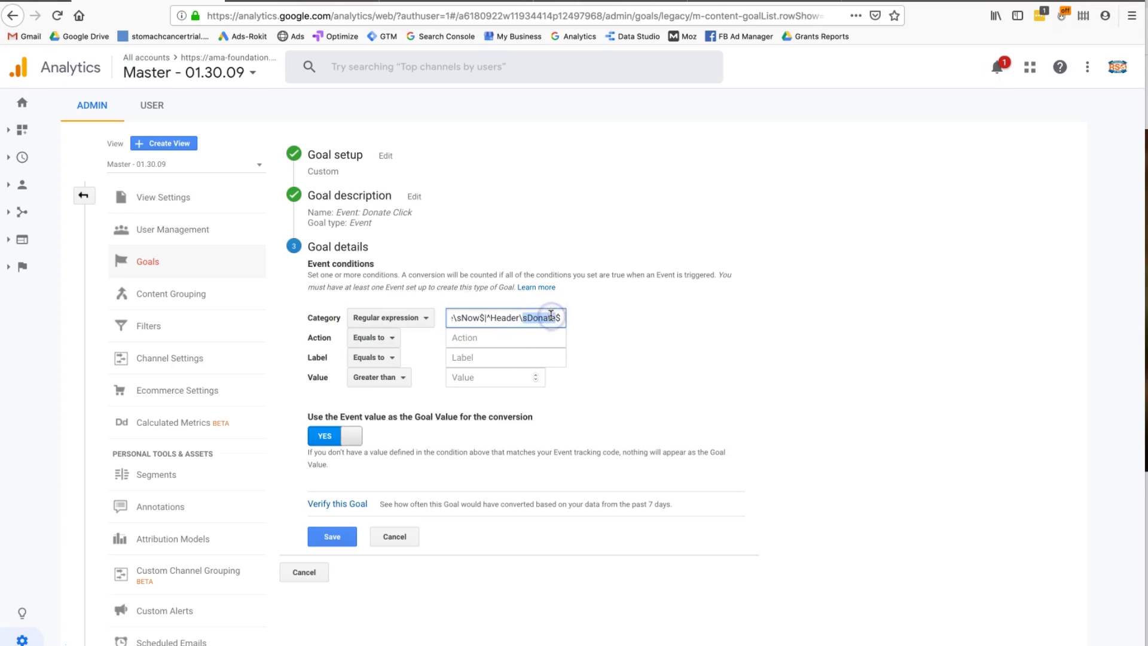
# - Verify the "Event: Donate Click" goal against the past 7 days and read its conversion rate
pyautogui.click(347, 503)
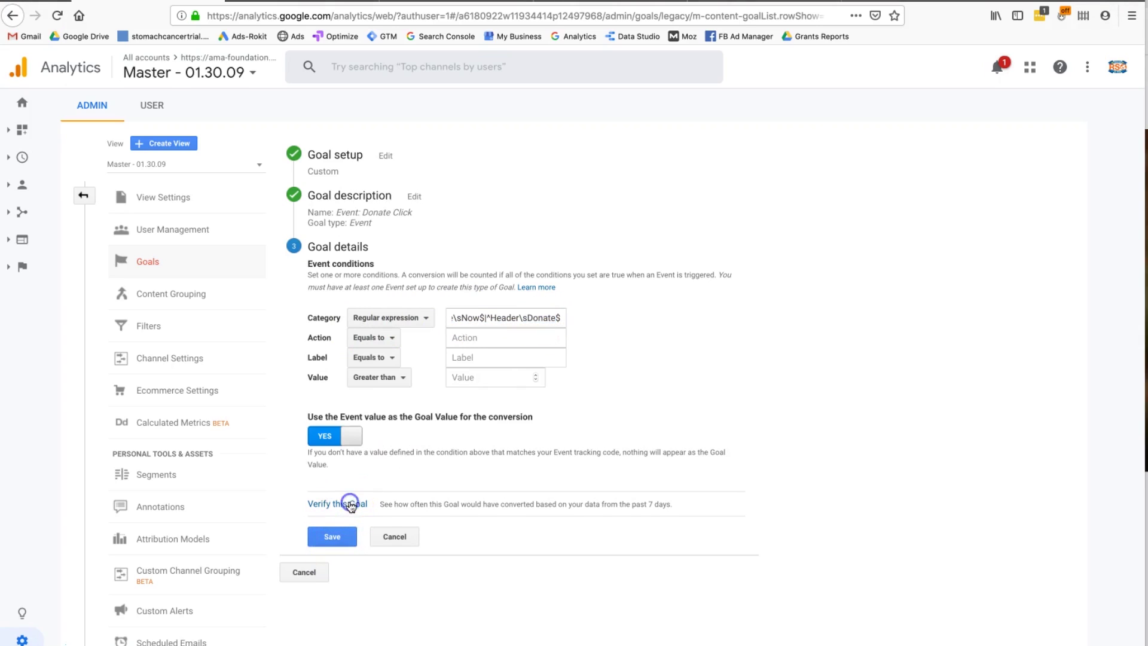
pyautogui.moveTo(406, 505); pyautogui.dragTo(434, 505)
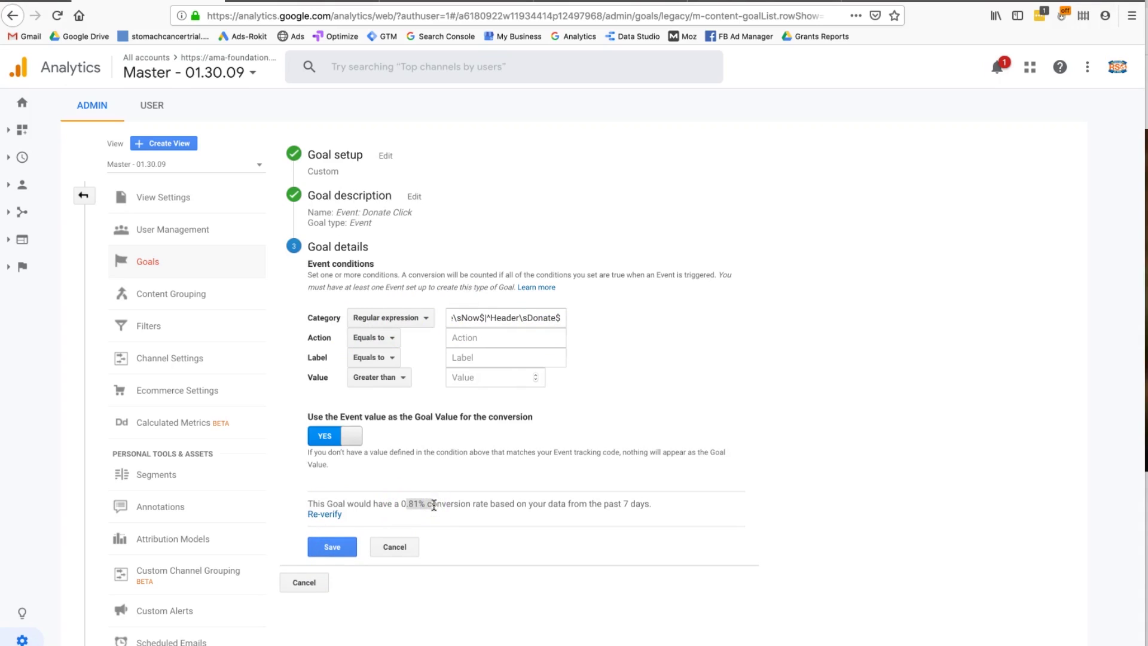
pyautogui.doubleClick(434, 505)
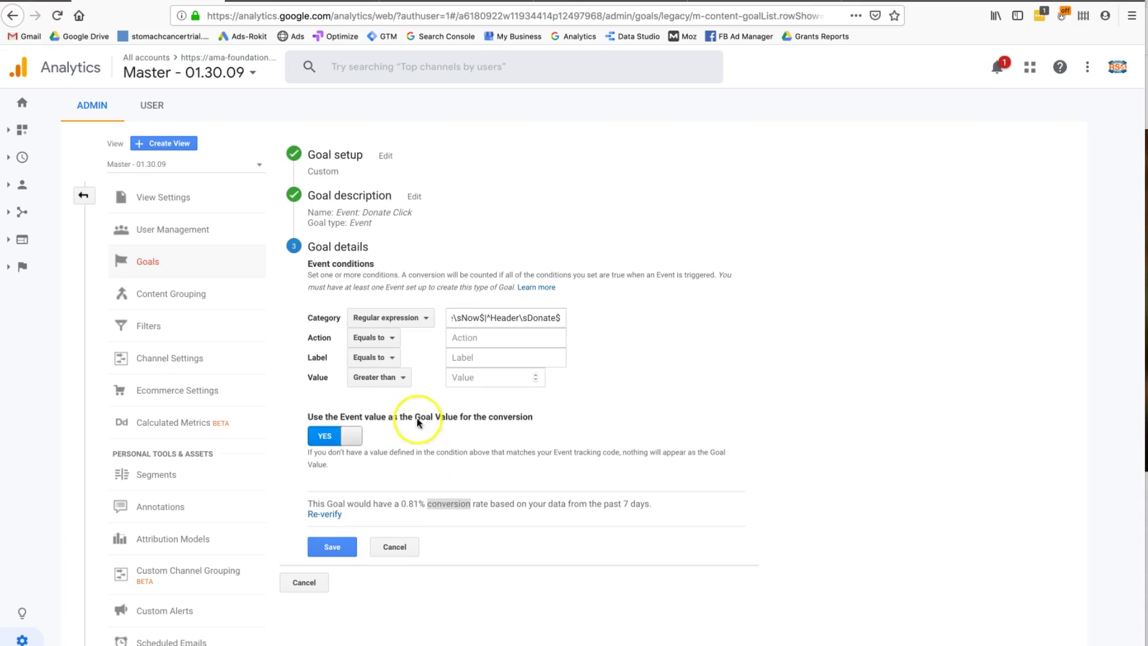
# - View the Category match options, glance at the Click - Donate Now tag in Tag Manager, and cancel editing the goal
pyautogui.click(414, 320)
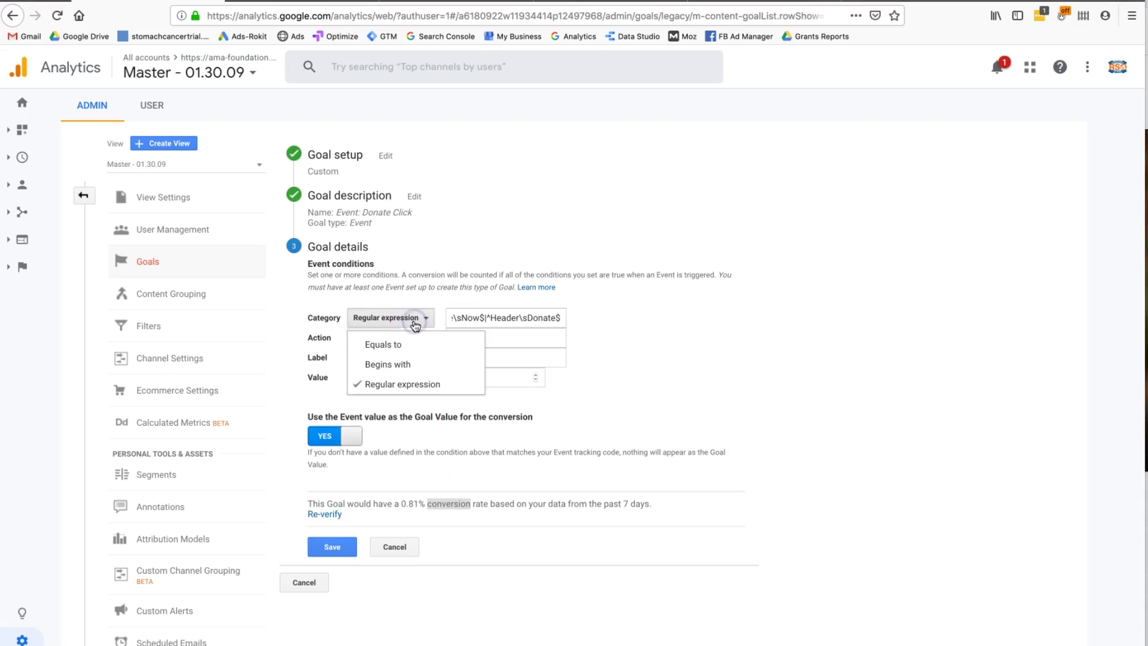
pyautogui.click(422, 295)
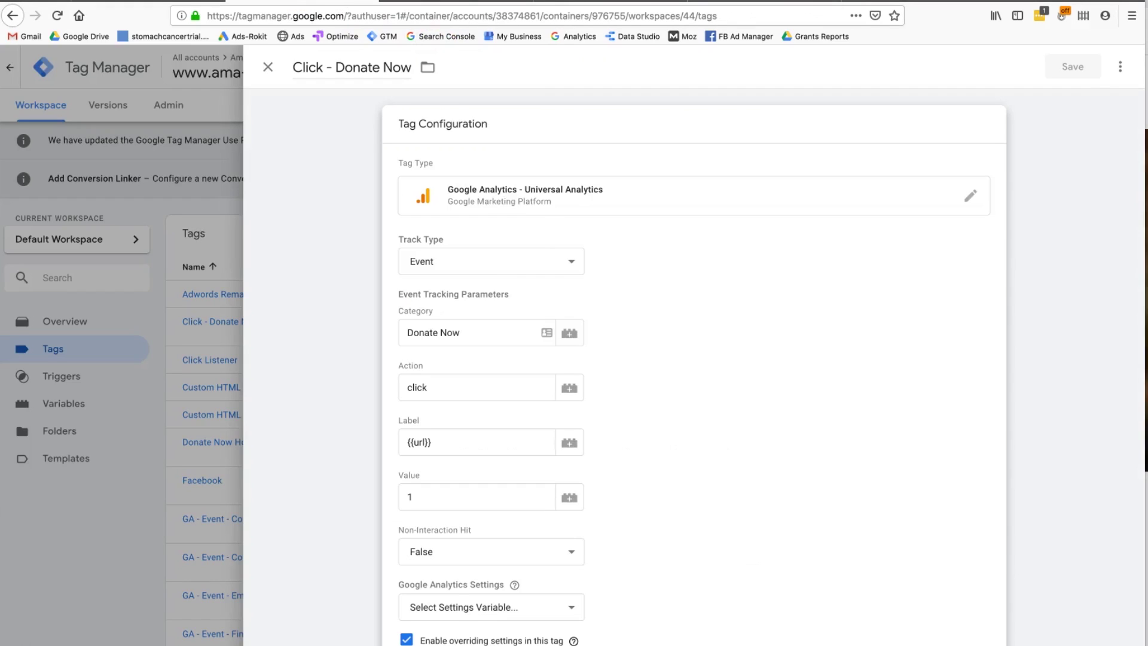
pyautogui.click(307, 5)
pyautogui.click(143, 7)
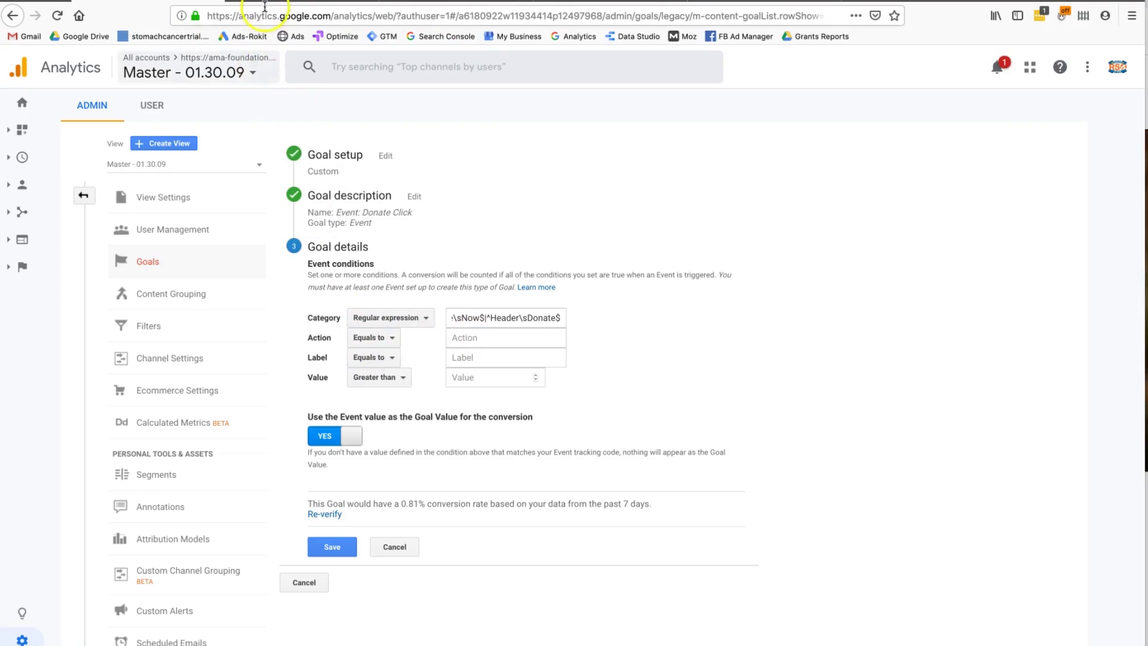
pyautogui.click(393, 546)
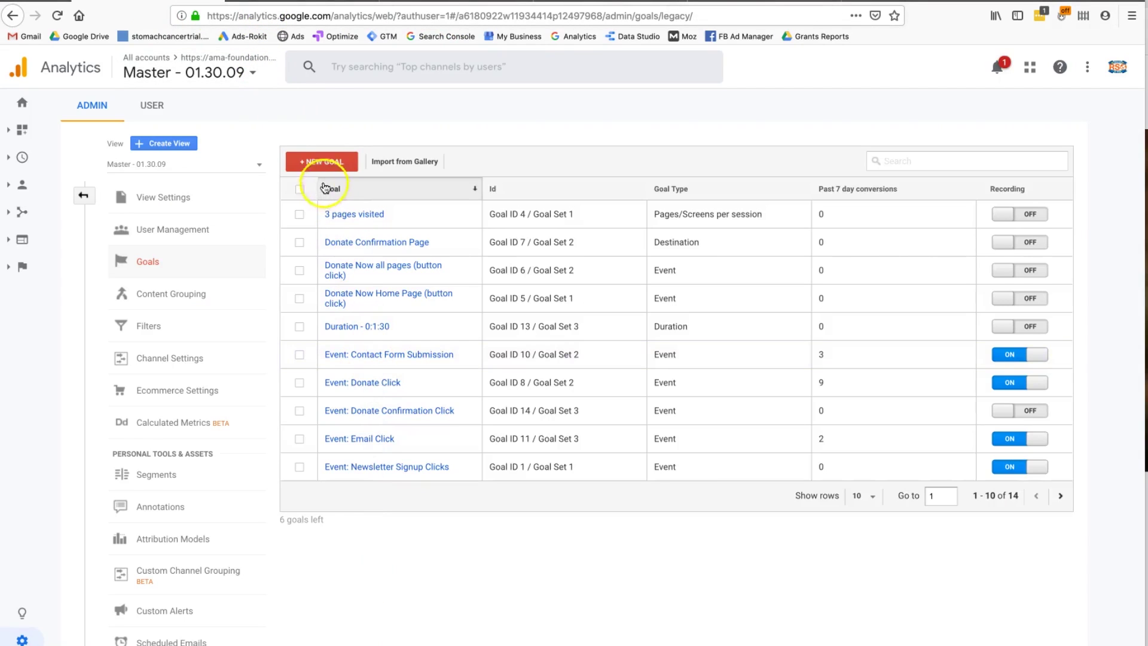
# - Start a new custom goal named "Event: Donate Now" with the Event type and continue to its details
pyautogui.click(323, 163)
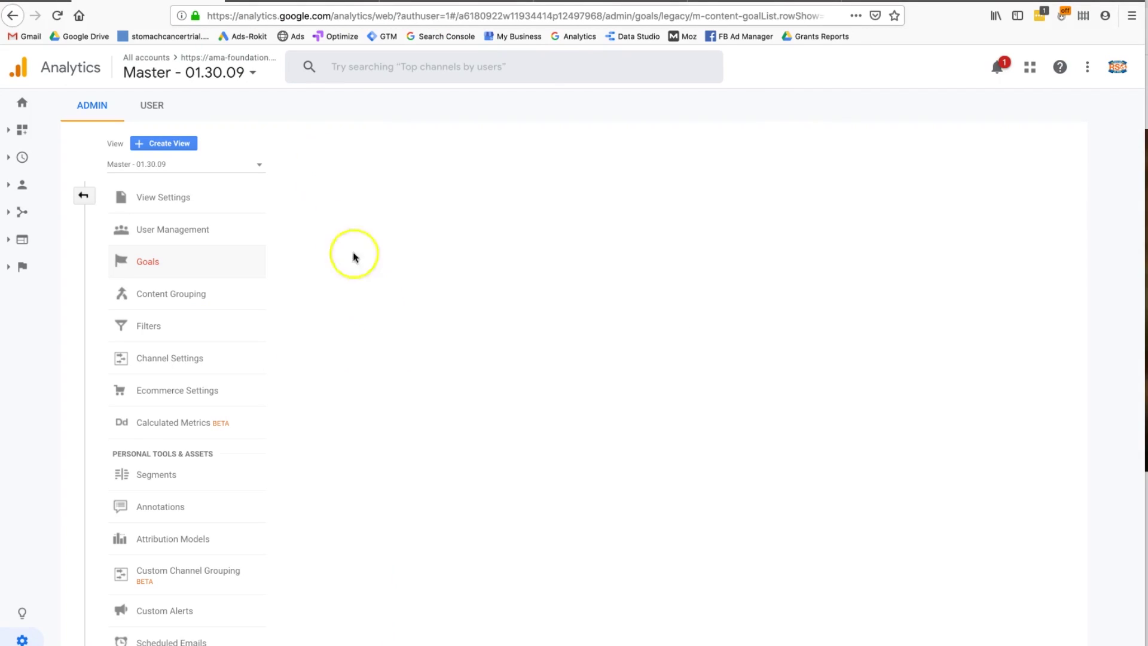
pyautogui.click(347, 519)
pyautogui.click(336, 573)
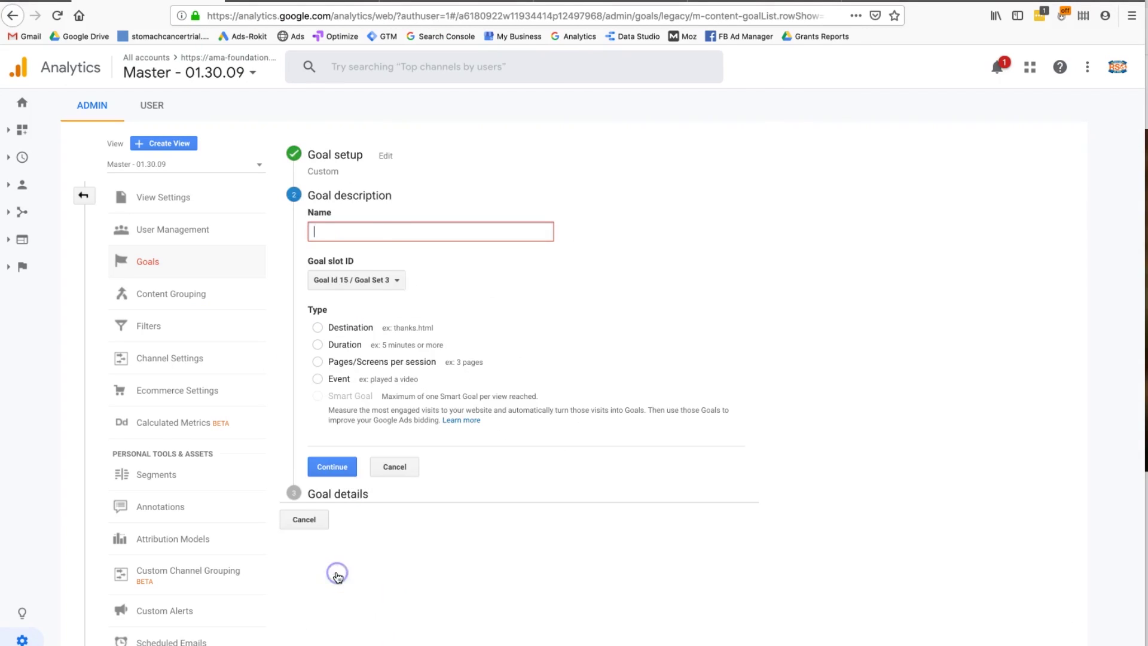
pyautogui.write('Event: Donate Now')
pyautogui.click(341, 380)
pyautogui.click(333, 467)
# - Set the goal's Category condition to "Donate Now", copied from the Click - Donate Now tag, and its Action condition to "click"
pyautogui.click(446, 314)
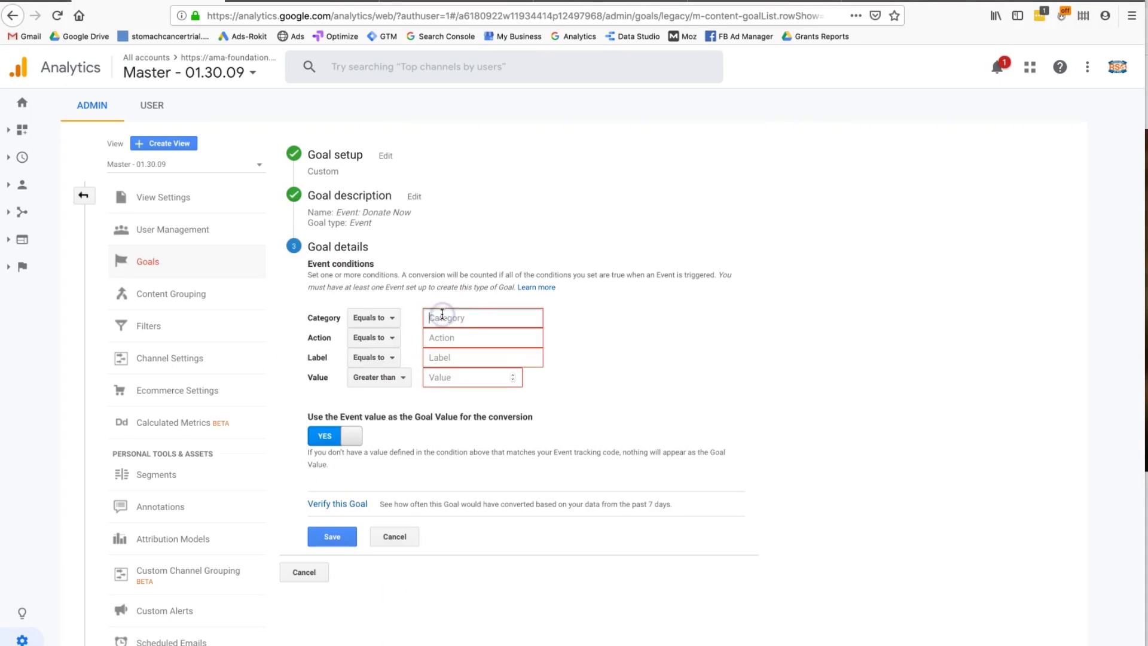
pyautogui.click(315, 2)
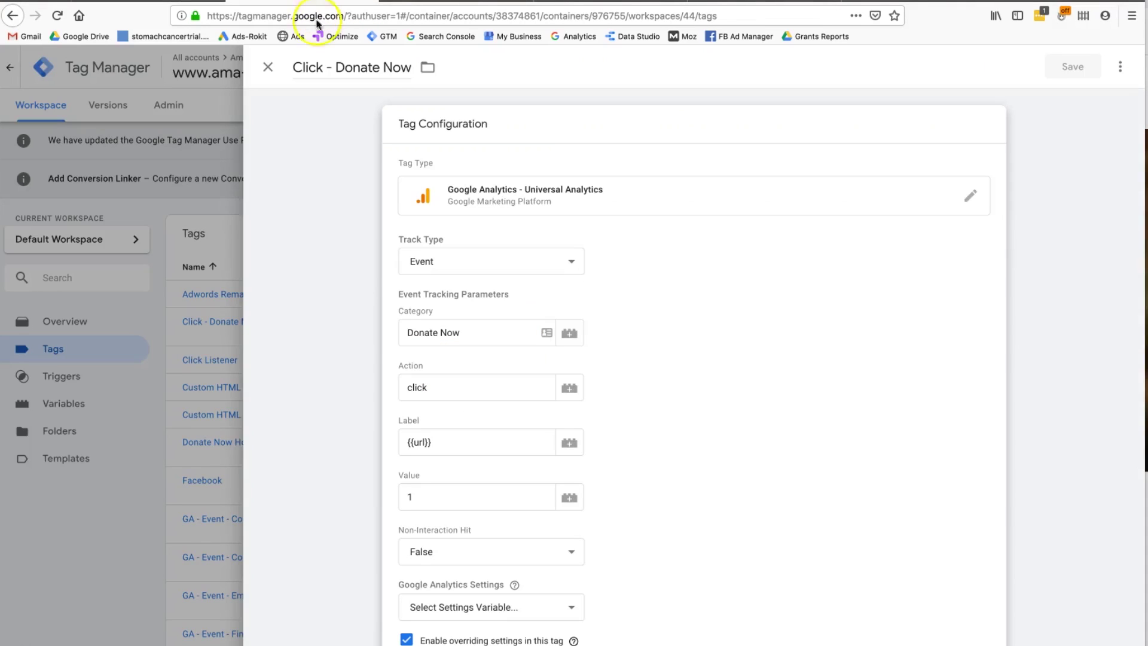
pyautogui.click(423, 336)
pyautogui.tripleClick(422, 336)
pyautogui.press('super+c')
pyautogui.hotkey('ctrl', 'shift', 'Tab')
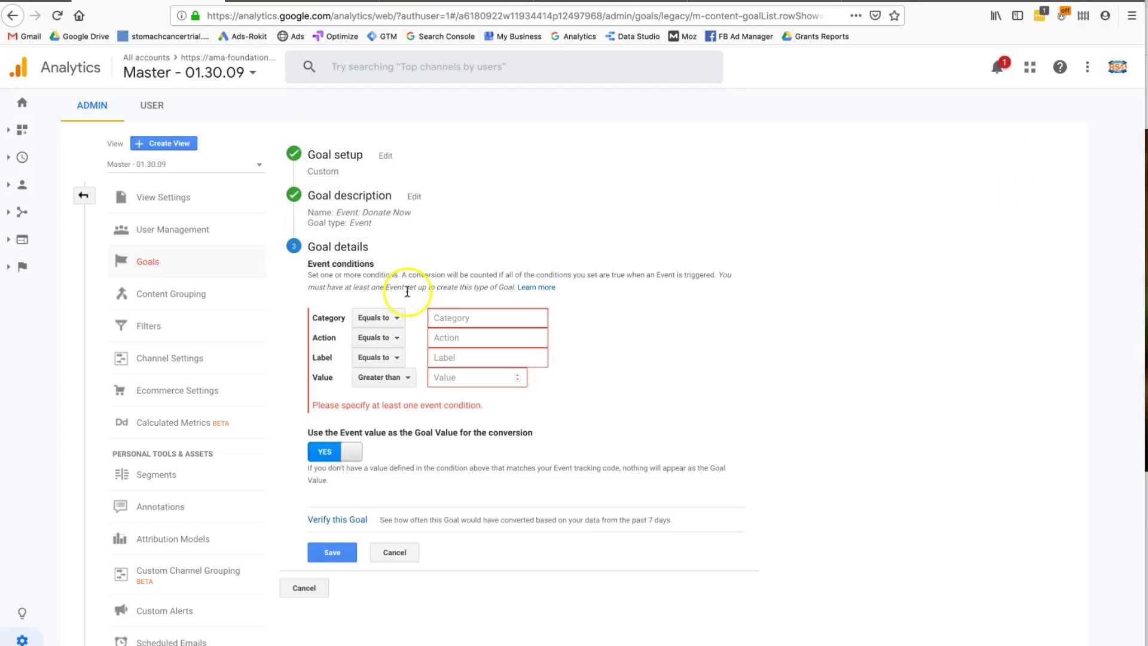
pyautogui.press('super+v')
pyautogui.click(445, 340)
pyautogui.write('click')
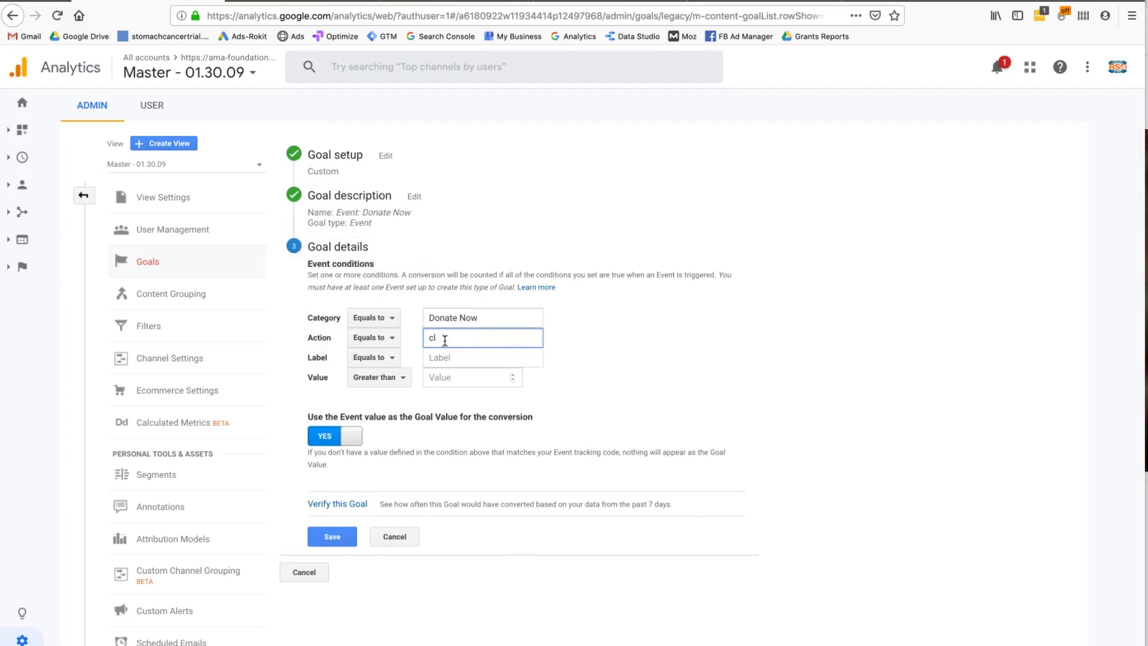
# - Verify the new "Event: Donate Now" goal against the past 7 days and recheck its Category and Action conditions
pyautogui.click(357, 508)
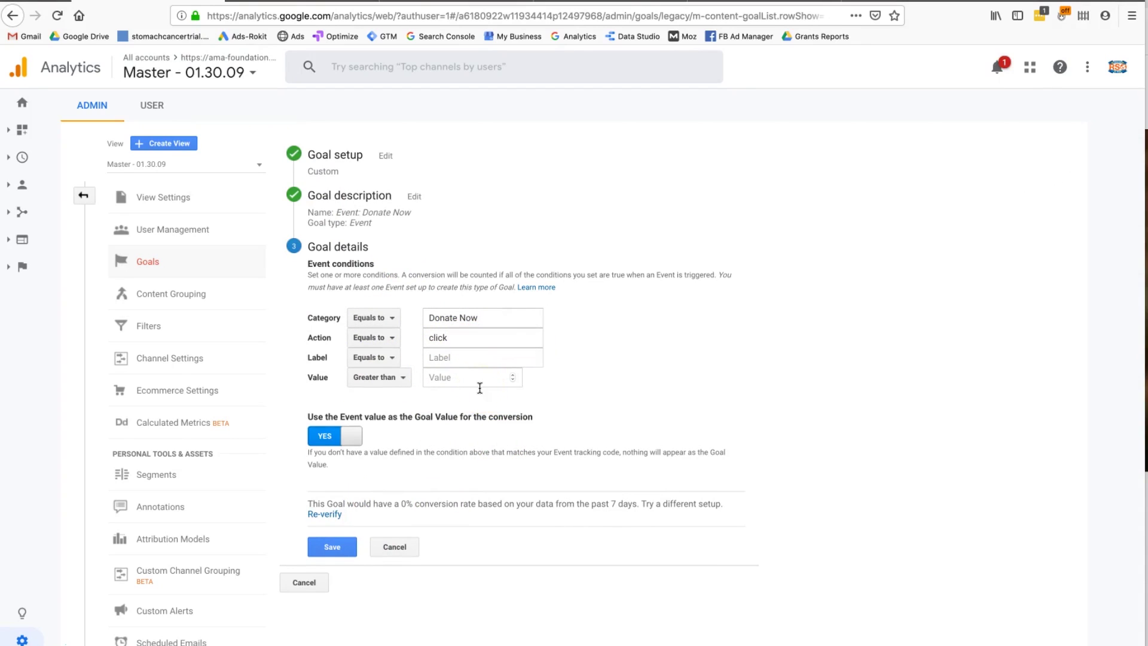
pyautogui.click(464, 321)
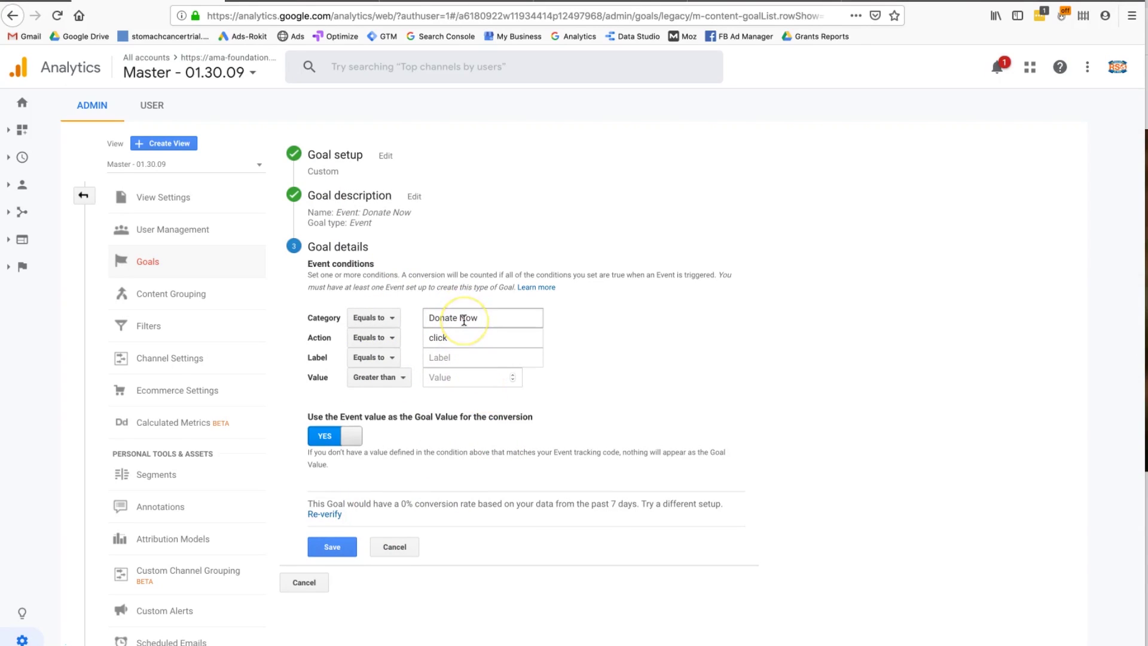
pyautogui.click(460, 336)
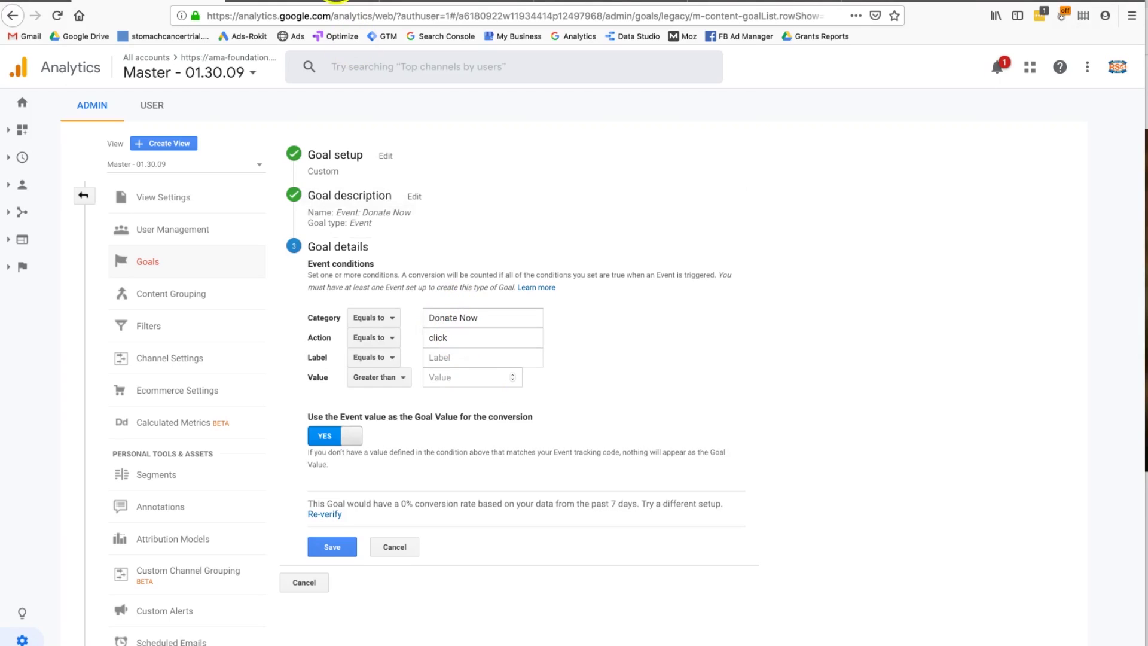
# - Check the Tag Manager tags list again and compare it with the new goal's Category and Action conditions
pyautogui.click(313, 1)
pyautogui.click(267, 67)
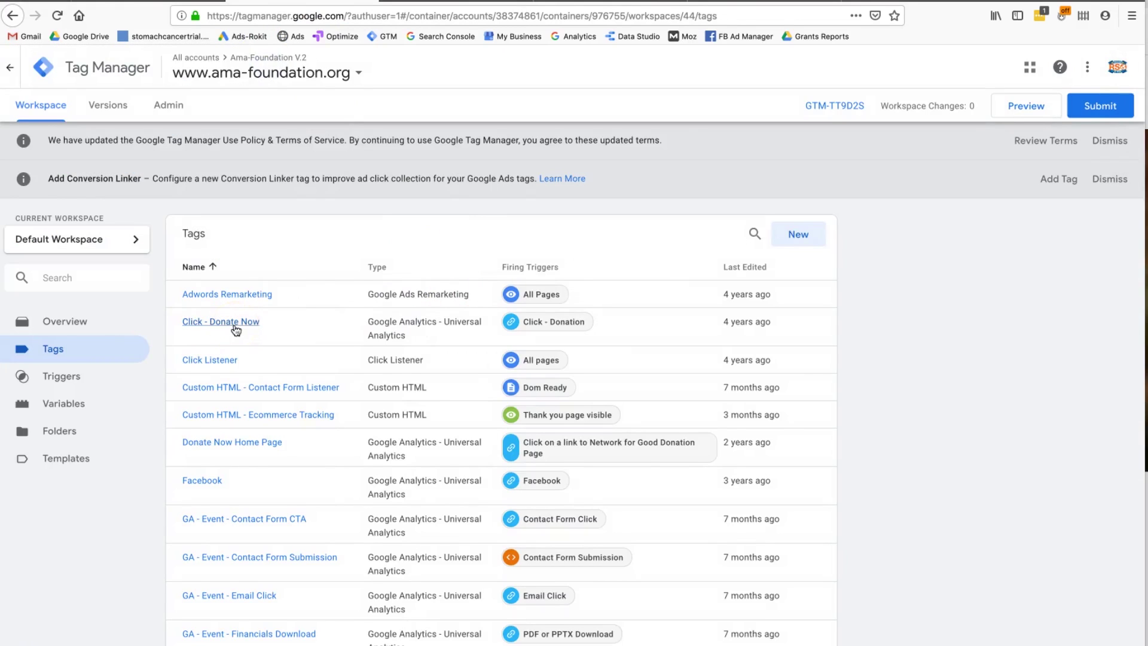
pyautogui.click(328, 329)
pyautogui.click(149, 2)
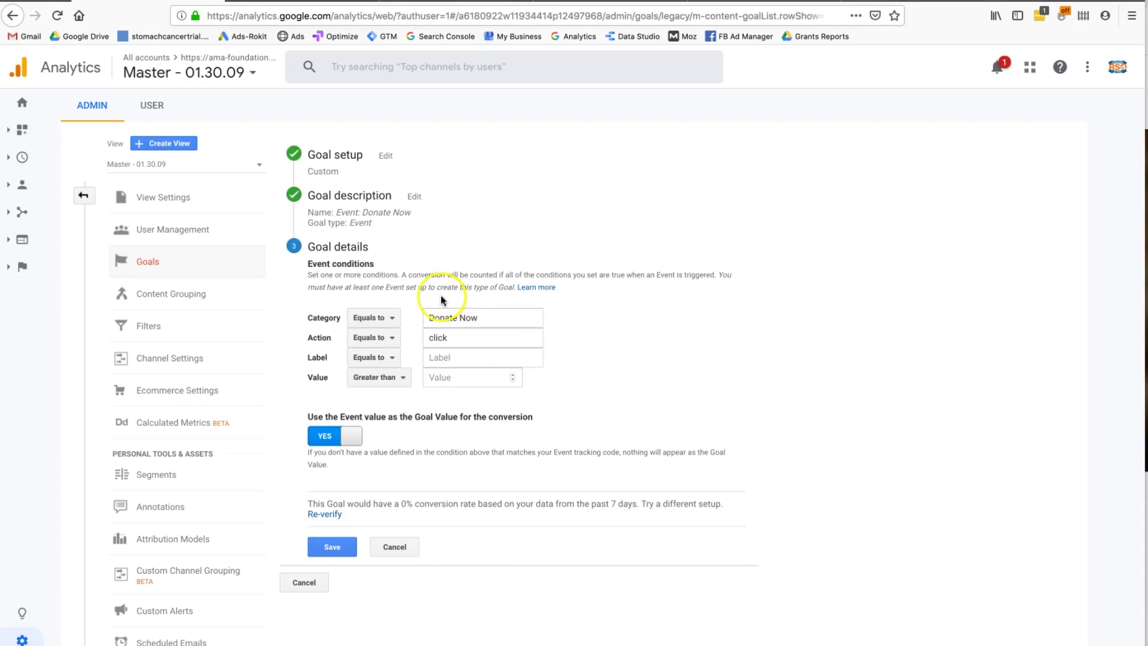
pyautogui.click(456, 336)
pyautogui.doubleClick(457, 321)
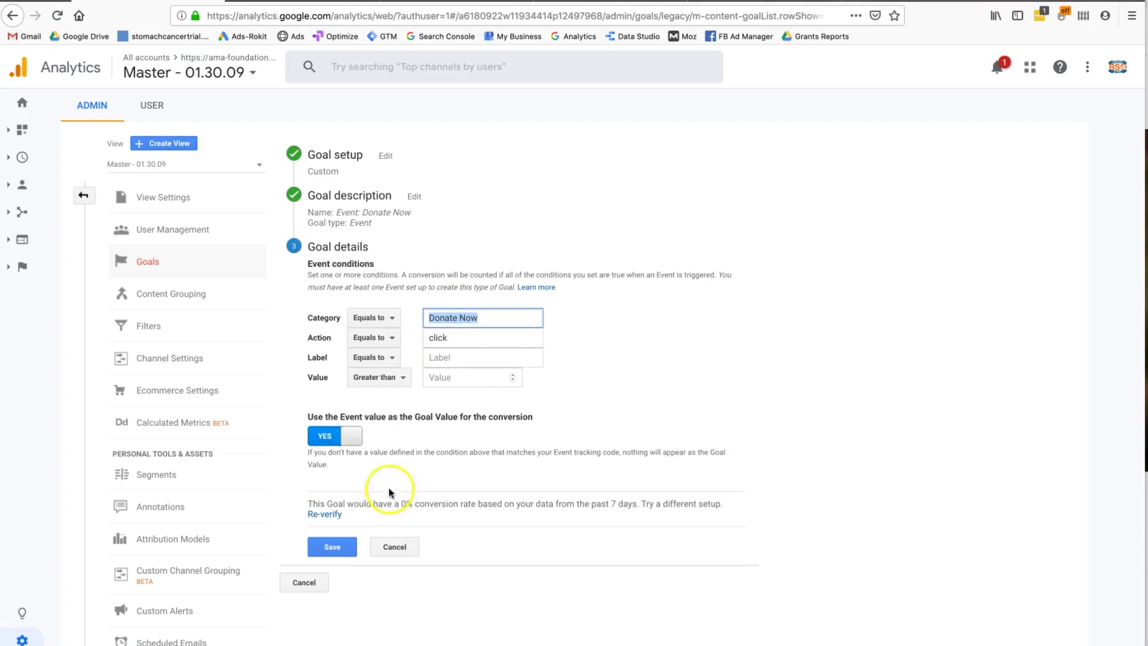
# - Cancel creating the "Event: Donate Now" goal and return to the goals list
pyautogui.click(393, 548)
pyautogui.click(394, 463)
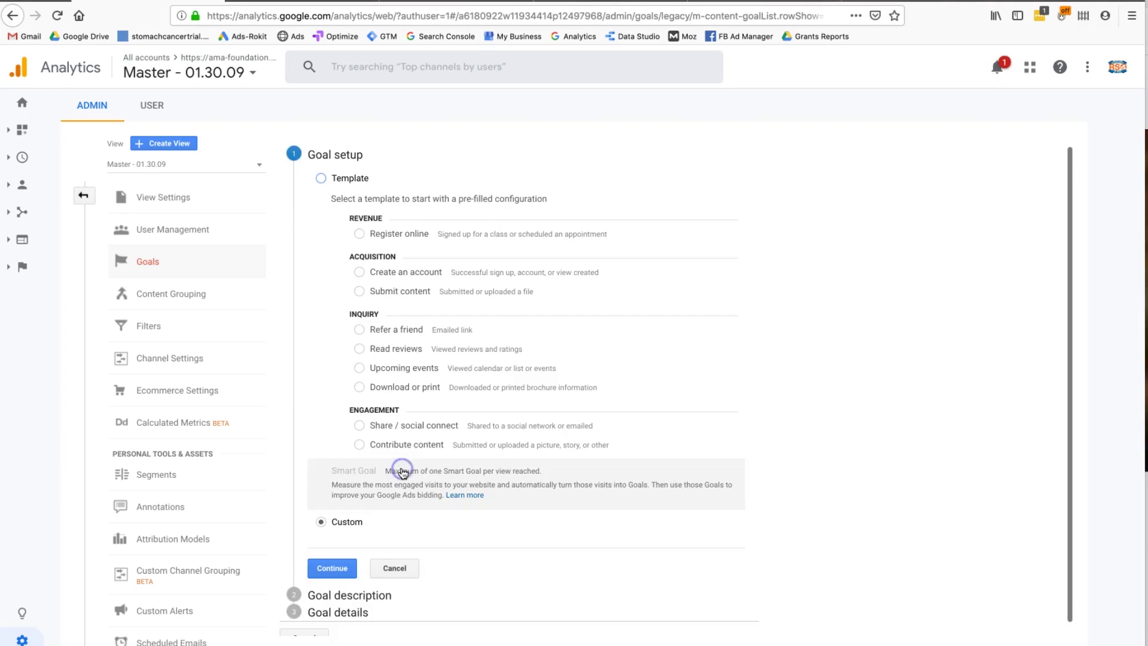
pyautogui.click(392, 566)
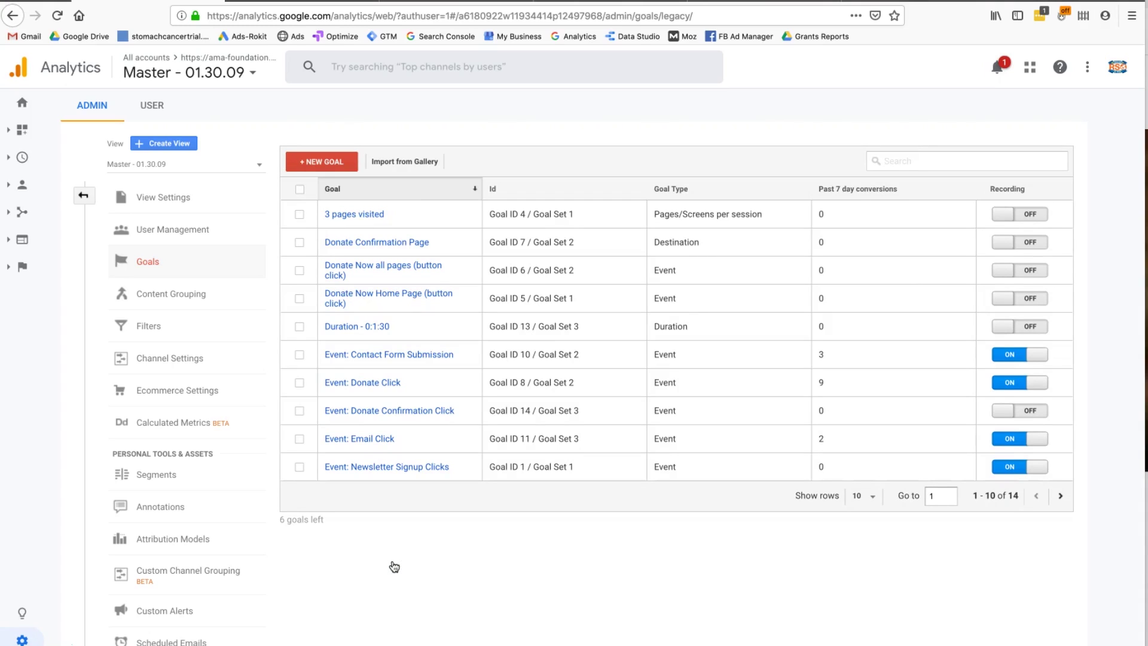
# - Review the event categories in the Behavior Events overview and the full Top Events report
pyautogui.click(23, 241)
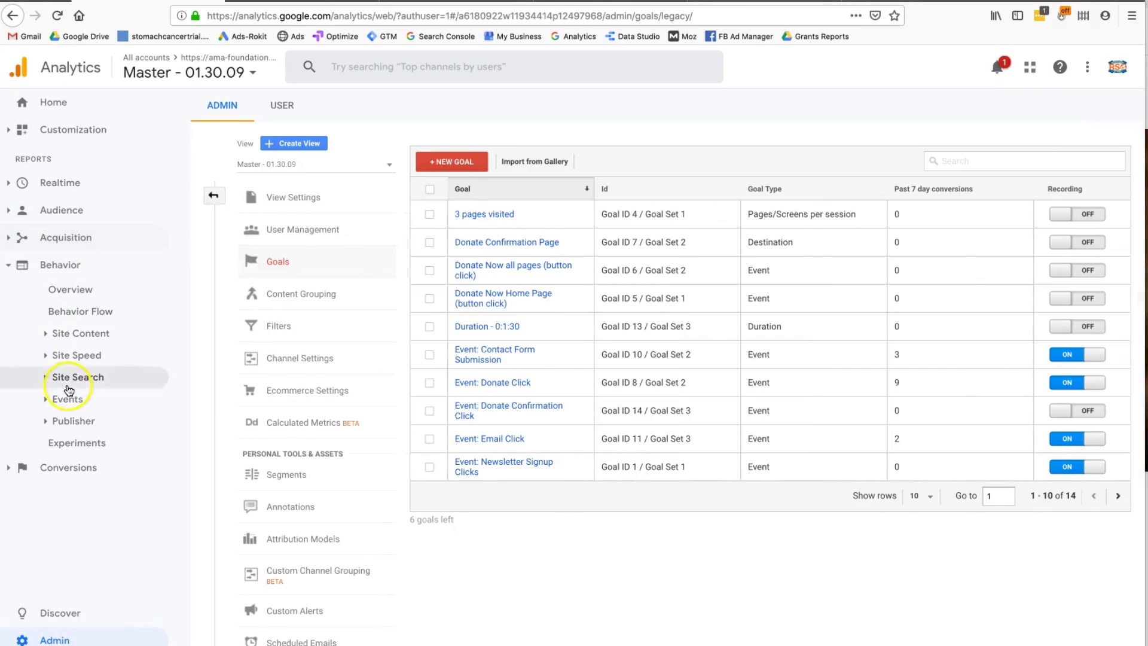
pyautogui.click(67, 399)
pyautogui.click(80, 422)
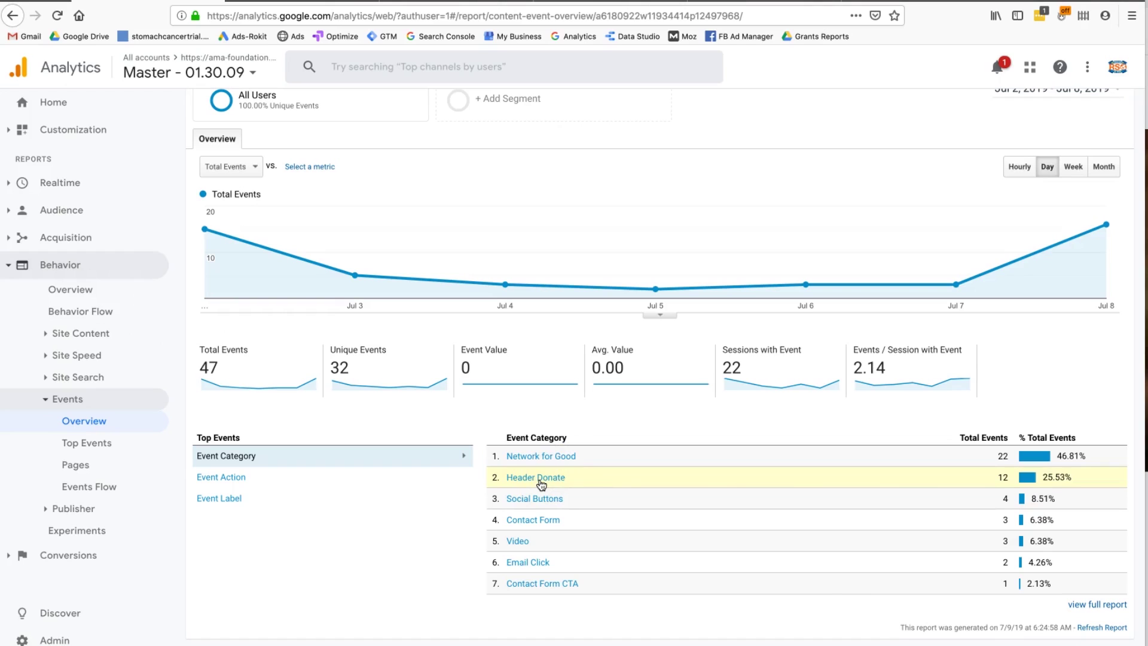
pyautogui.click(1094, 604)
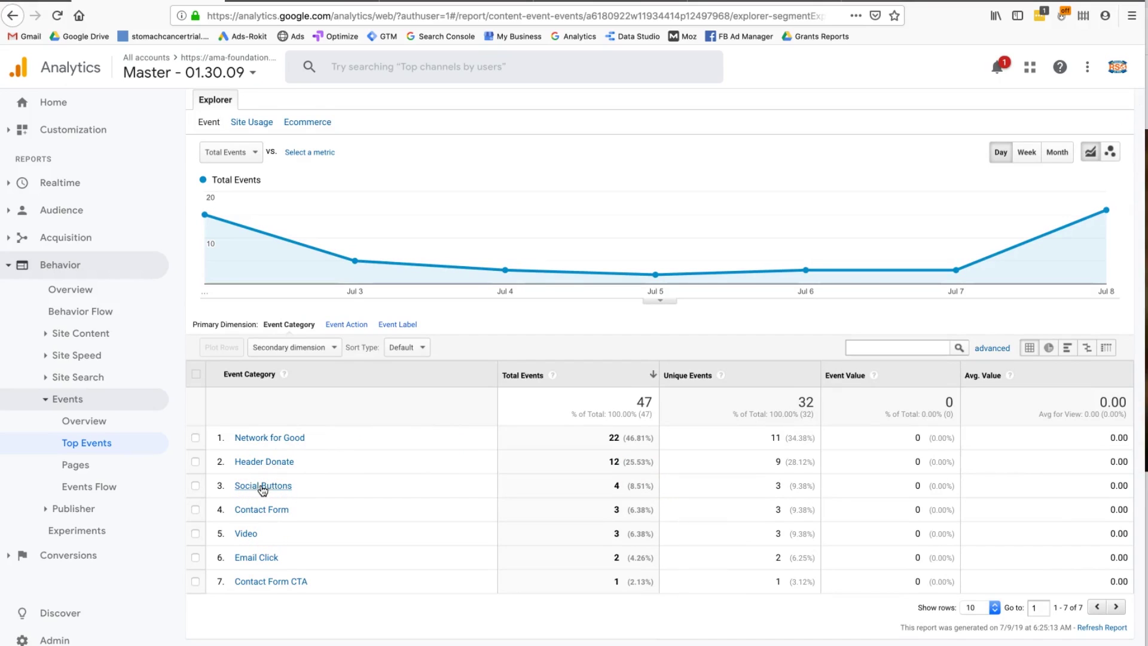
pyautogui.scroll(2, 263, 490)
pyautogui.scroll(-2, 262, 490)
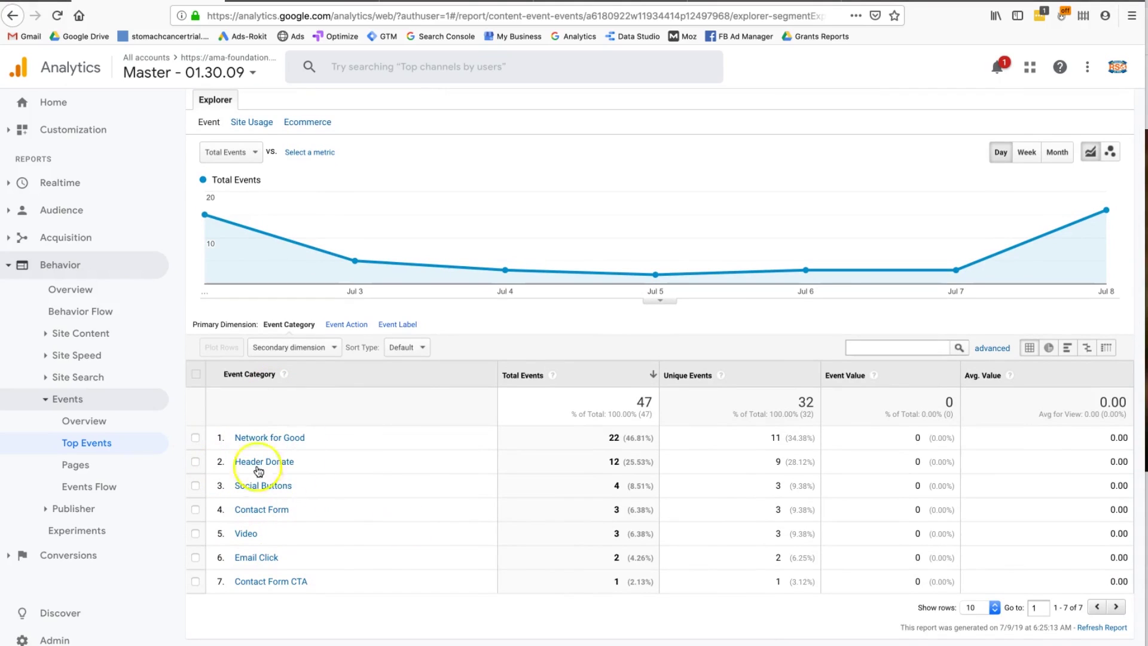
pyautogui.click(86, 420)
# - Return to the view's goals and open the details of the existing "Event: Donate Click" goal
pyautogui.click(22, 638)
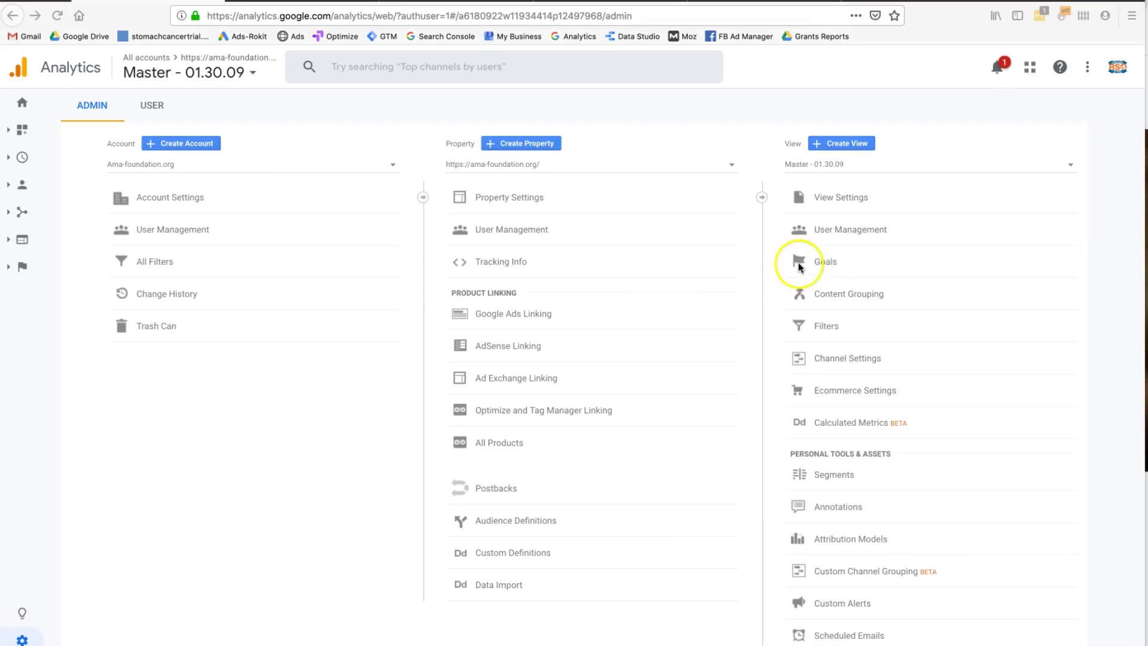
pyautogui.click(825, 264)
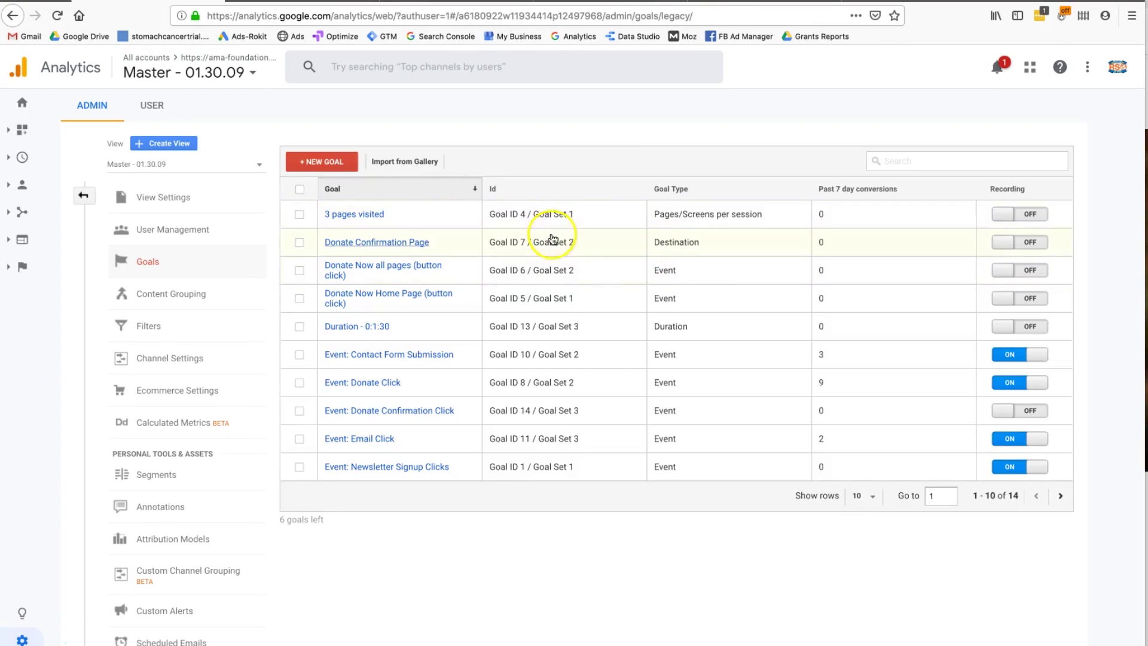
pyautogui.click(388, 386)
pyautogui.click(385, 248)
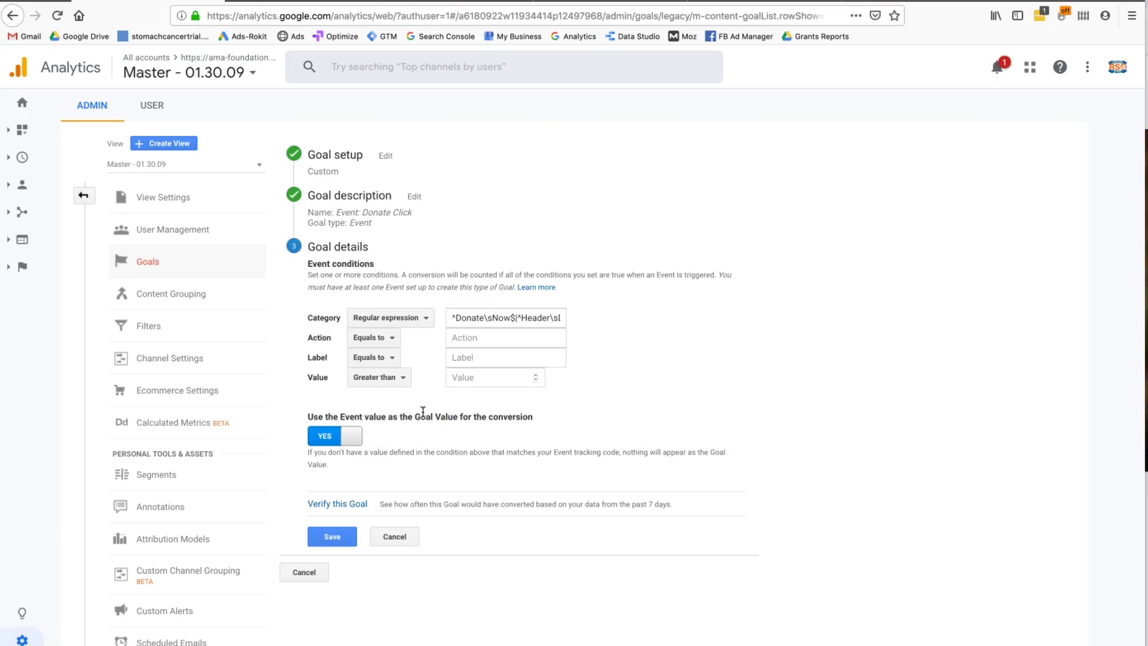
# - Look up the event value configured in the Click - Donate Now tag in Tag Manager and return to the goal details
pyautogui.click(256, 49)
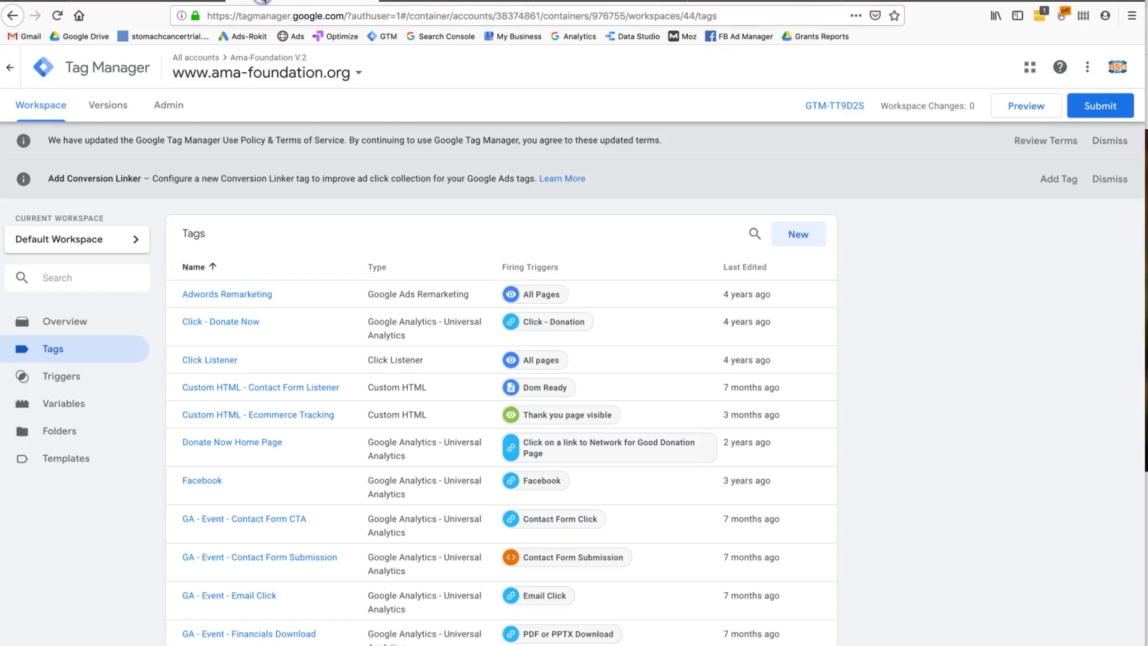
pyautogui.click(357, 318)
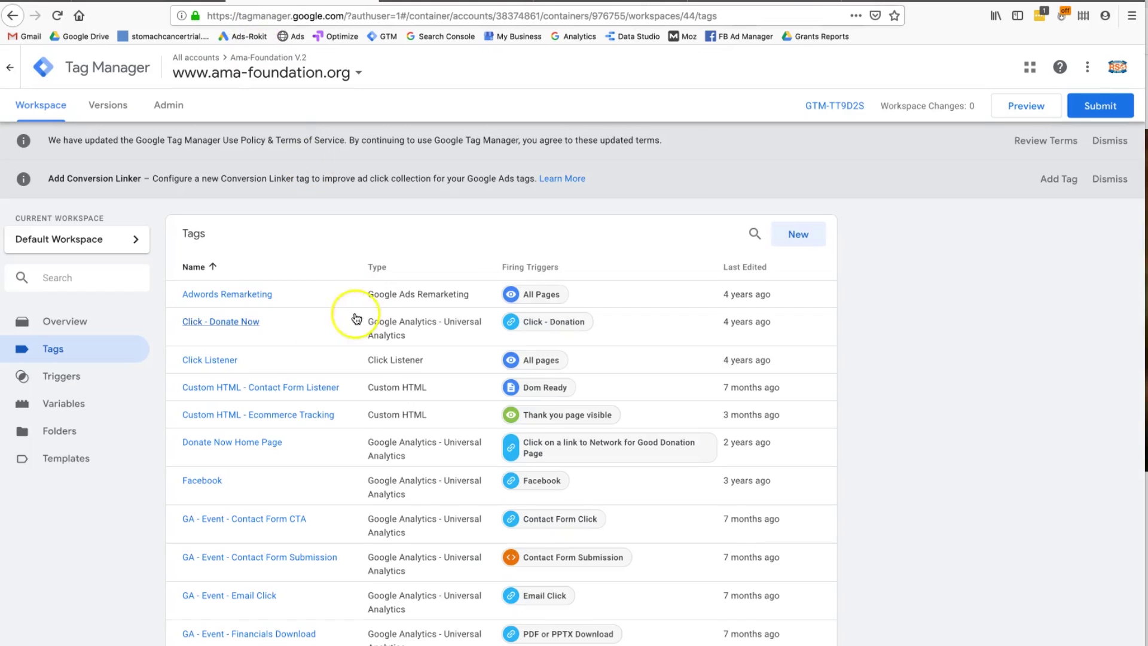
pyautogui.click(226, 324)
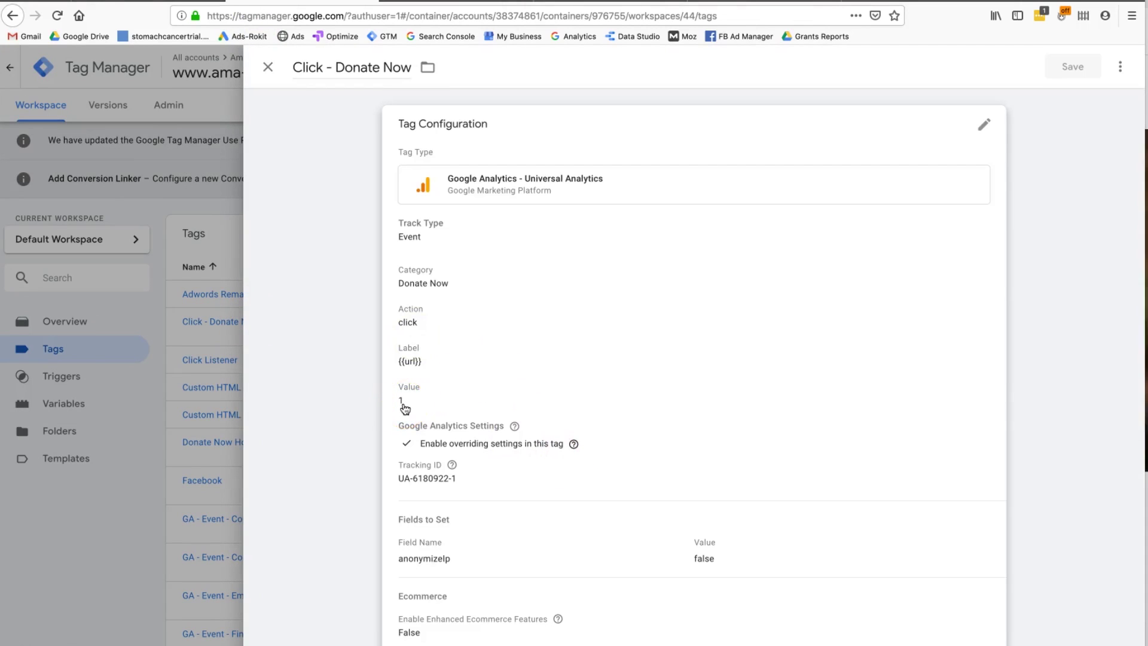
pyautogui.click(195, 1)
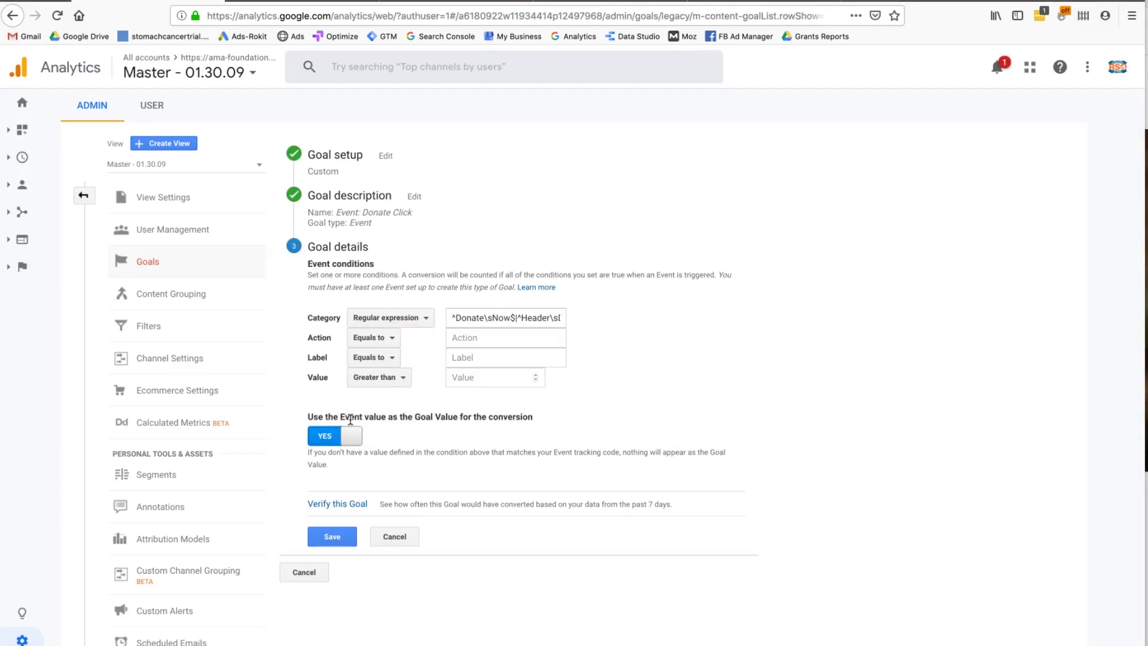
# - Turn off using the Event value as the Goal Value, view the monetary value option, and turn it back on
pyautogui.moveTo(350, 418); pyautogui.dragTo(437, 412)
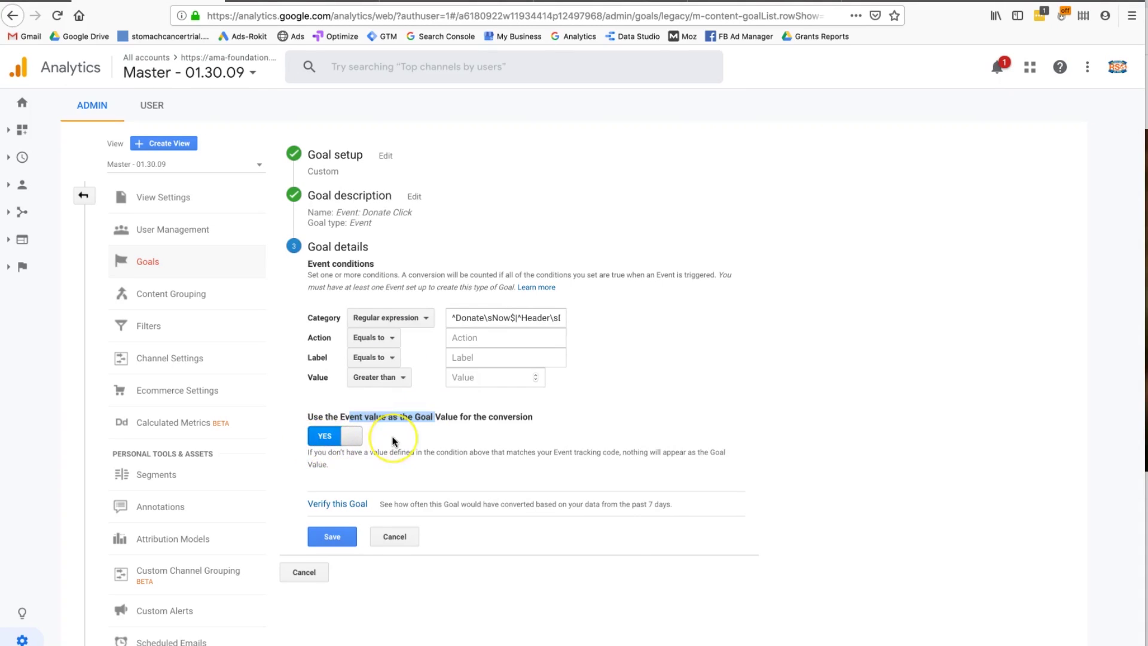
pyautogui.click(321, 436)
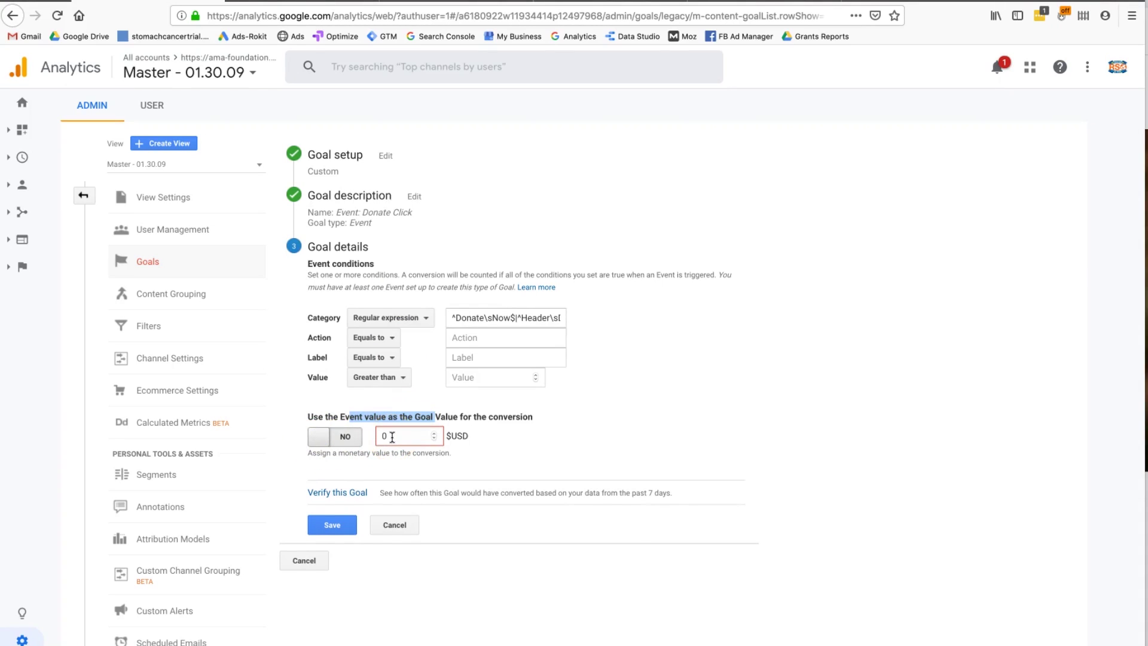
pyautogui.click(364, 437)
pyautogui.click(364, 437)
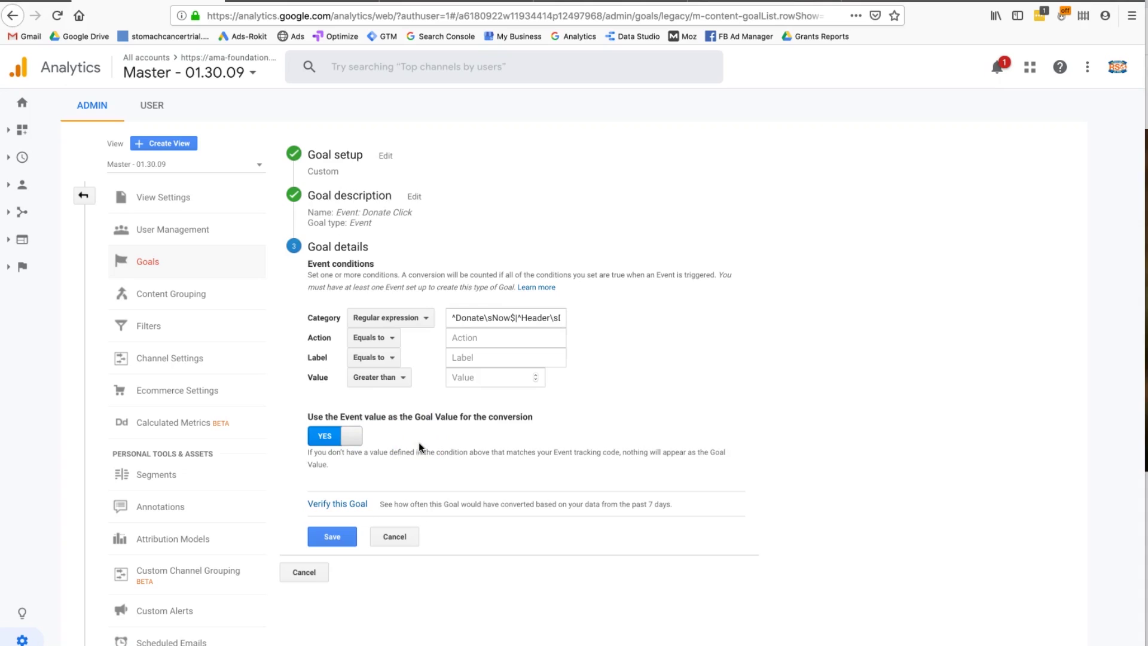
# - Examine the Acquisition Channels report with the Goal Set 1 and Goal Set 2 conversion metrics
pyautogui.click(291, 1)
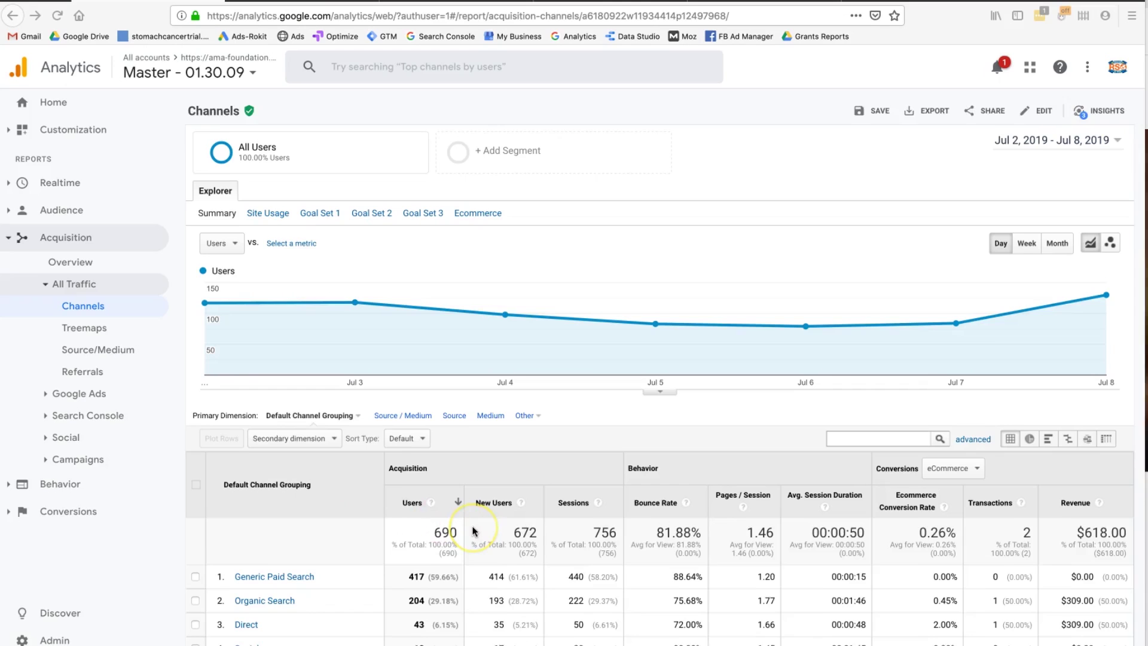
pyautogui.scroll(-2, 474, 496)
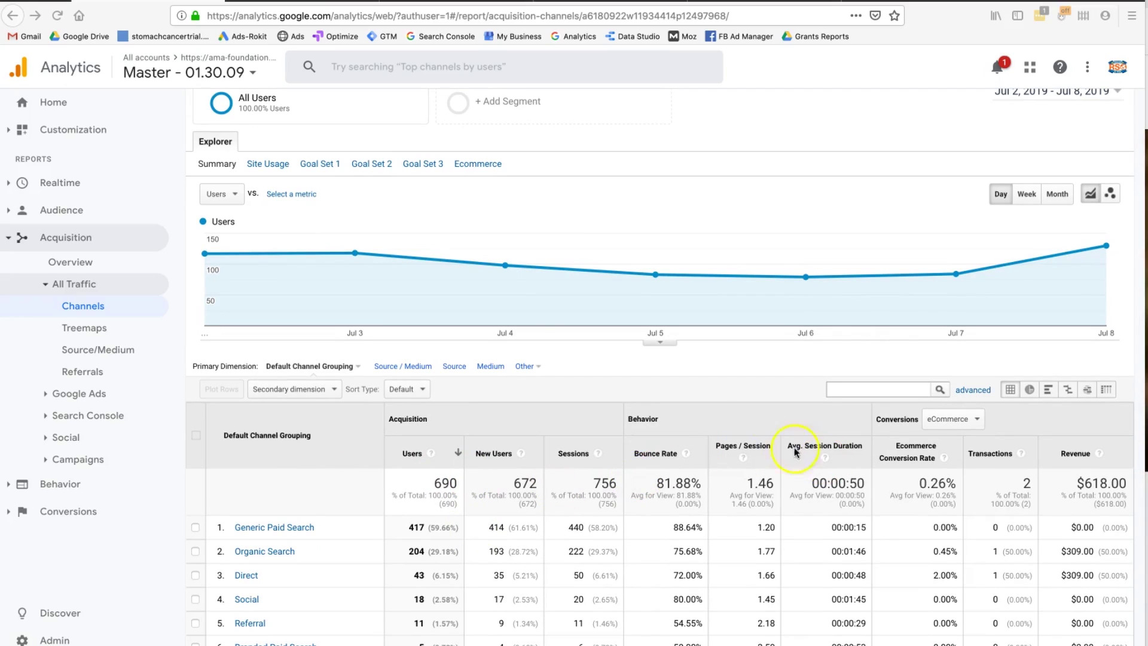
pyautogui.click(314, 166)
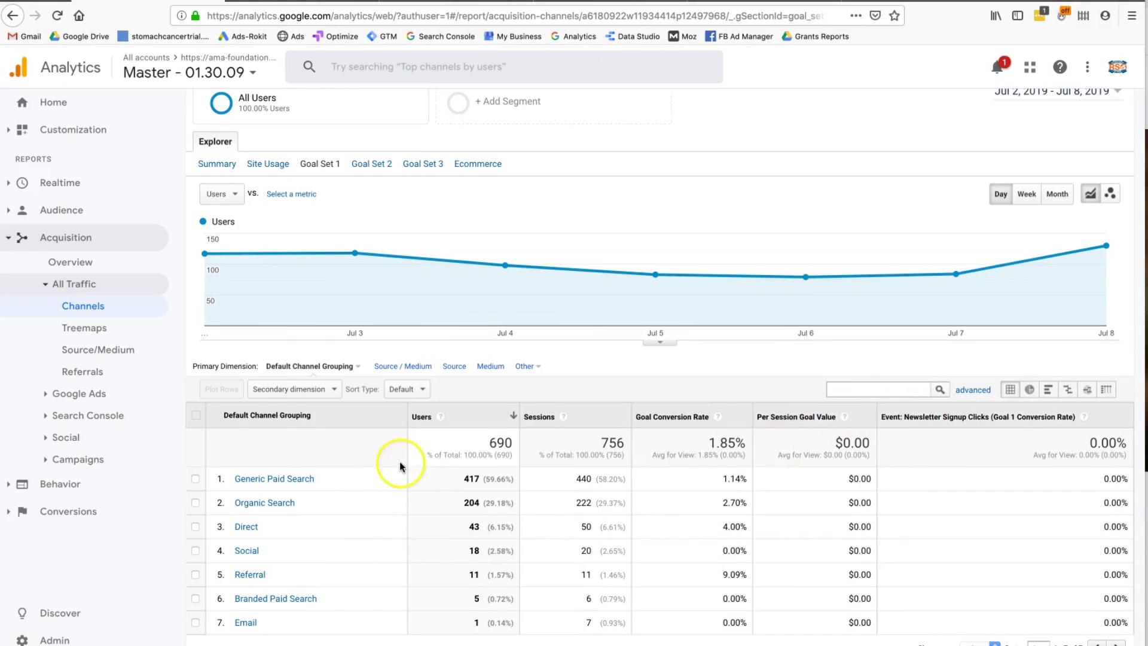
pyautogui.click(369, 171)
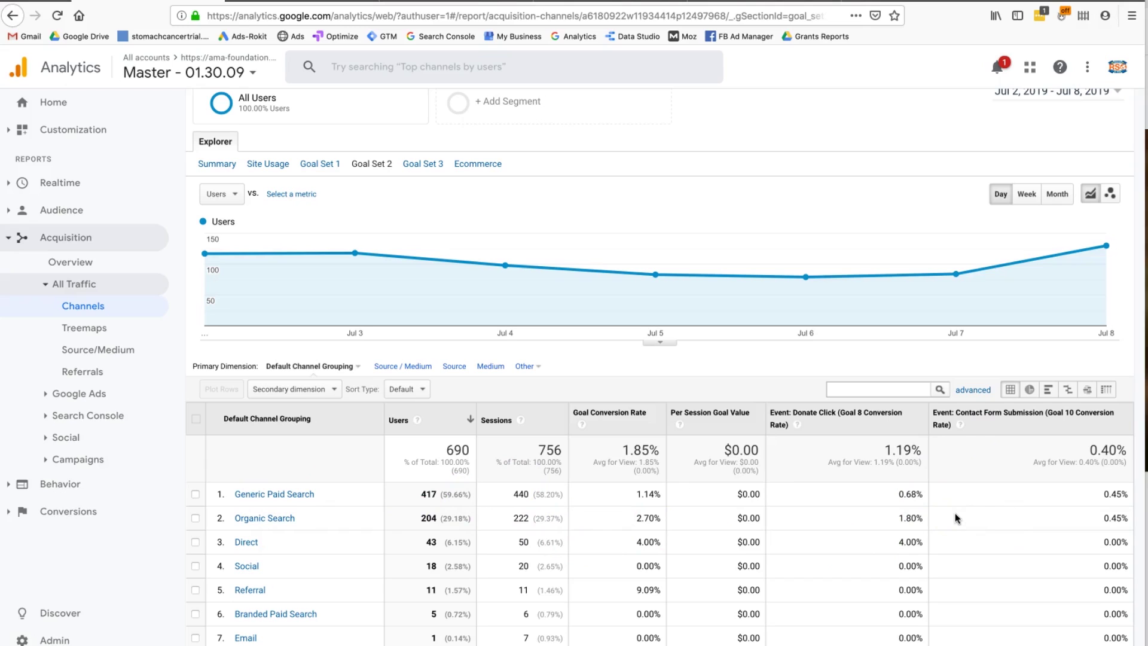
# - Look through the Conversions report groups and open the Goals Overview report
pyautogui.click(77, 511)
pyautogui.click(79, 541)
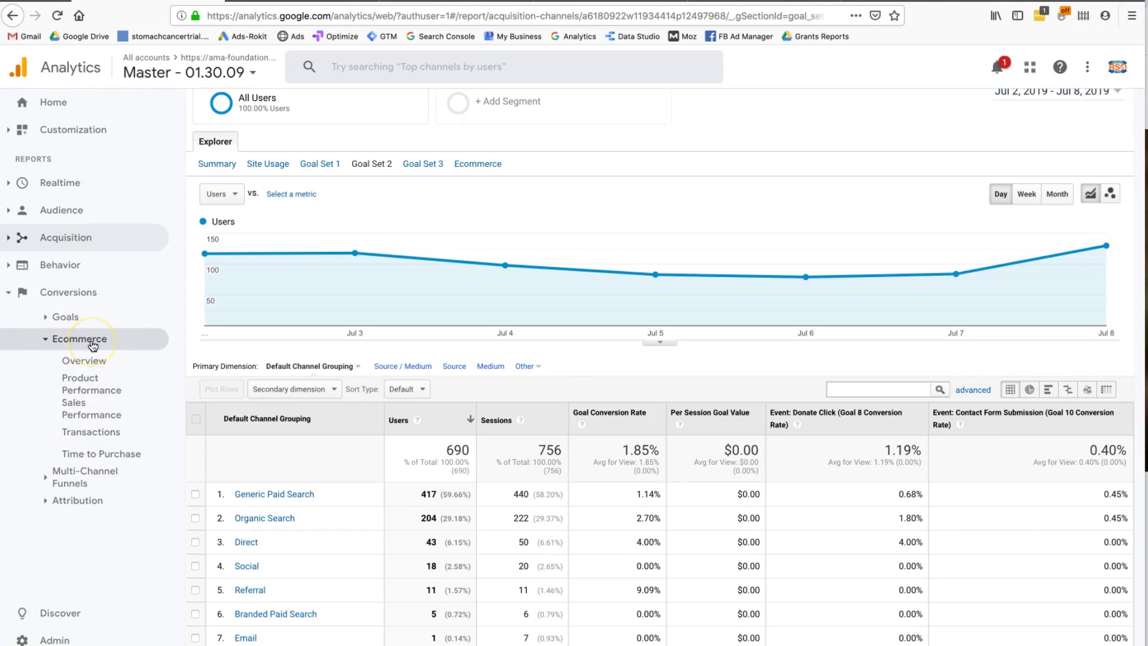
pyautogui.click(71, 321)
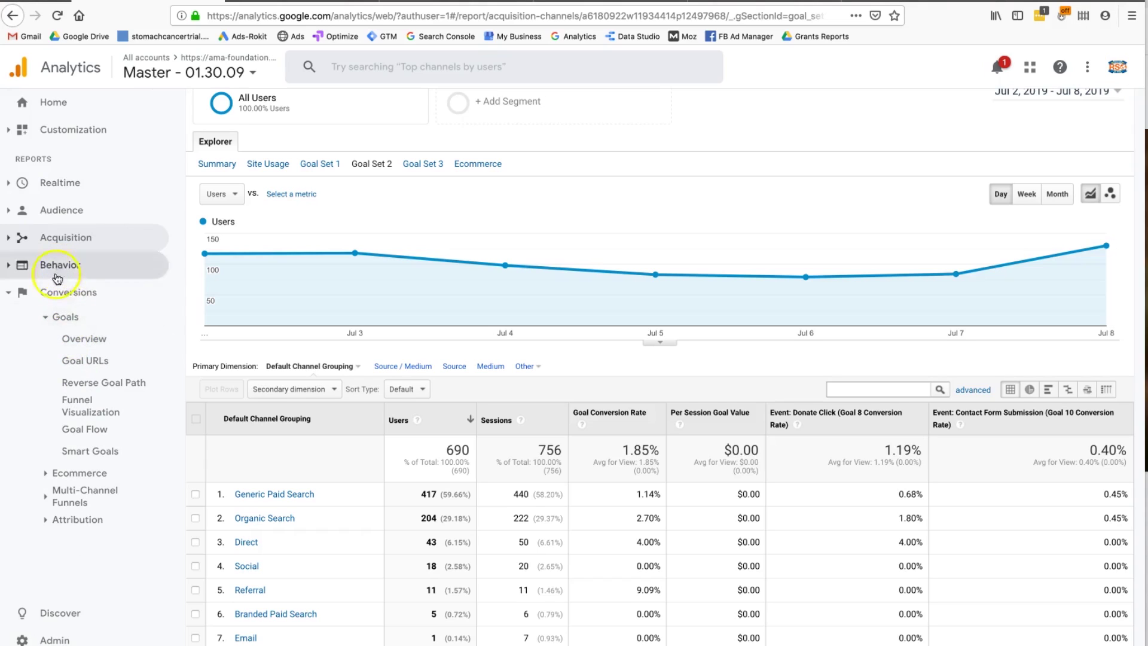
pyautogui.click(79, 344)
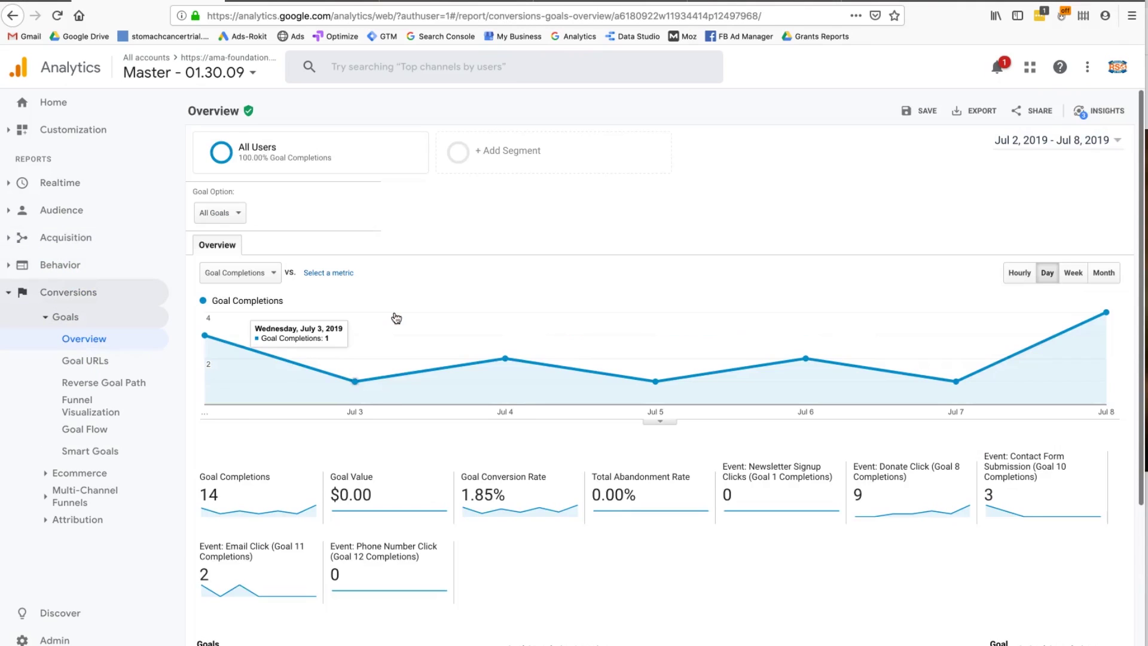
pyautogui.click(227, 220)
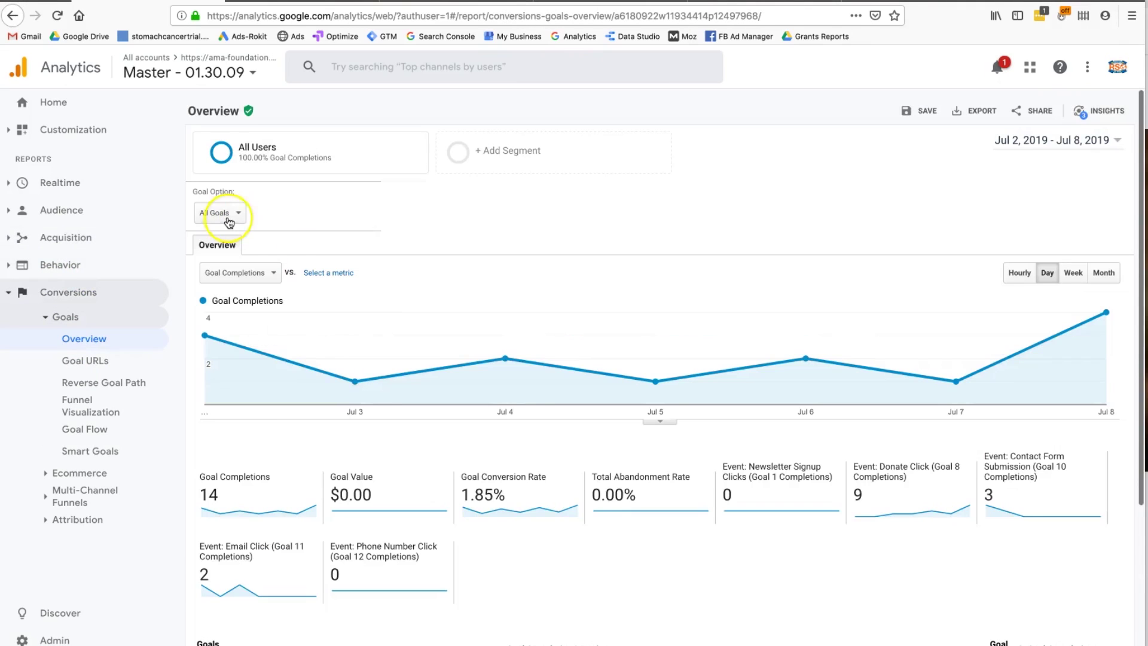
# - Set the Goals Overview date range to Jan 1, 2019 - Jul 8, 2019
pyautogui.click(1012, 149)
pyautogui.doubleClick(981, 180)
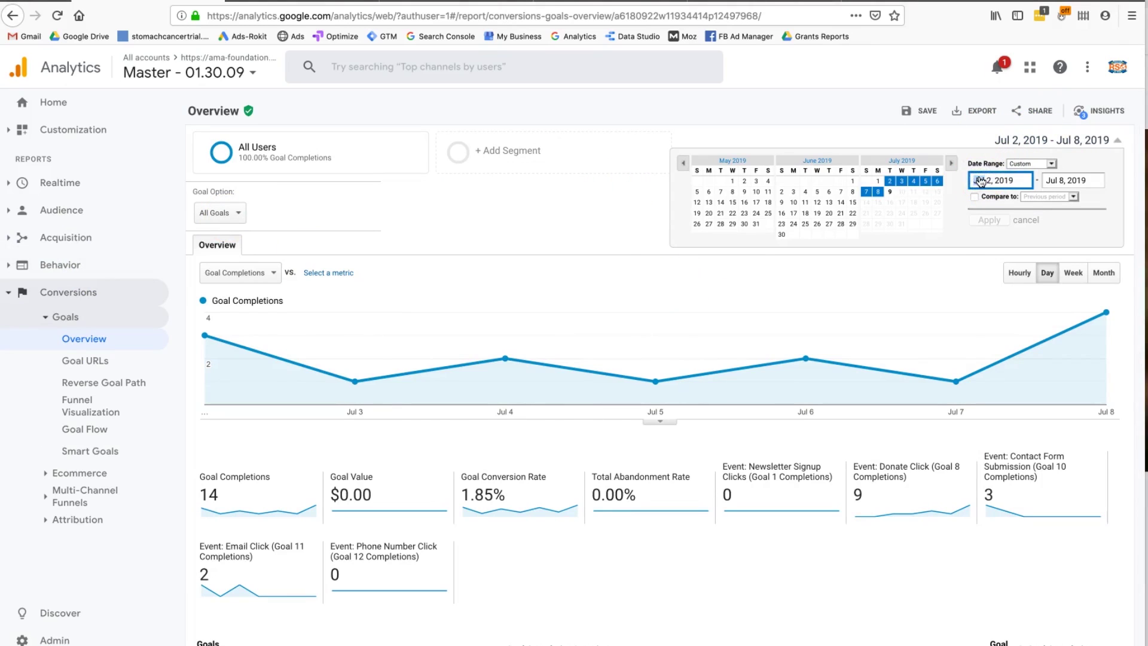
pyautogui.write('jan')
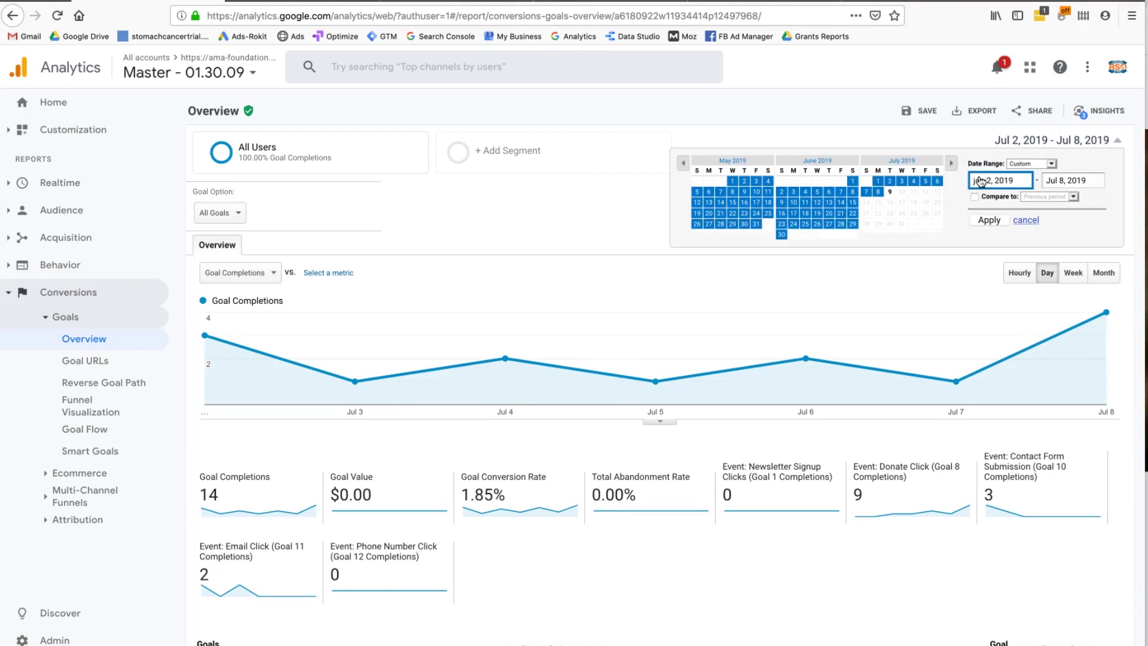
pyautogui.press('Return')
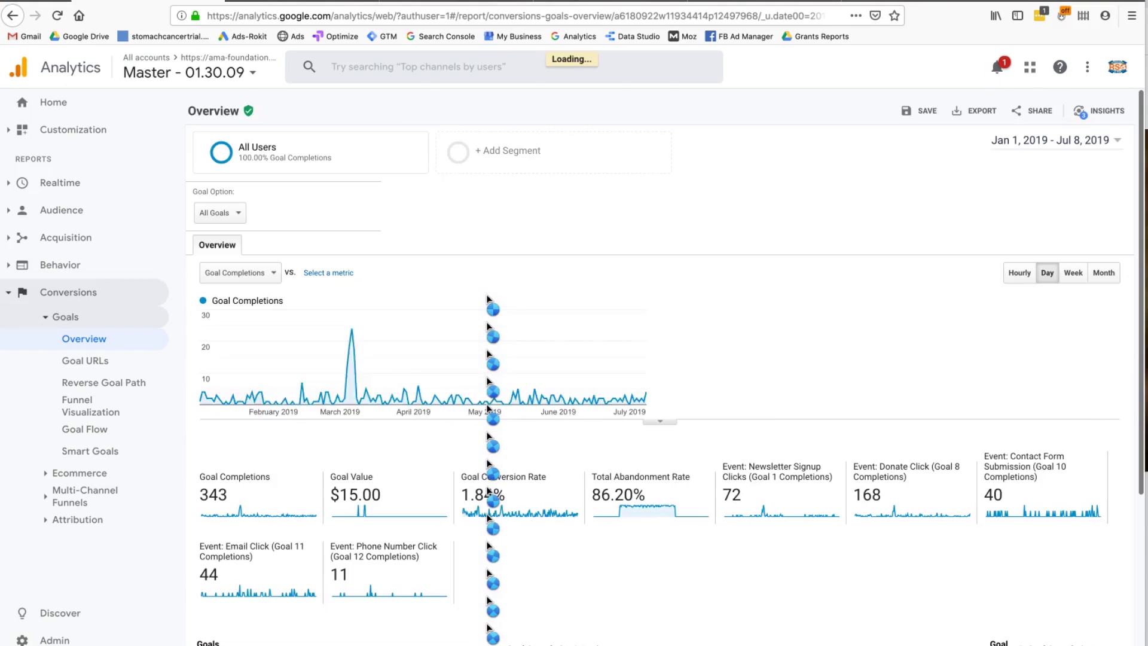
# - Examine the goal conversion rate, per-goal completions and completion locations, and list the completions by Source / Medium
pyautogui.scroll(-2, 474, 302)
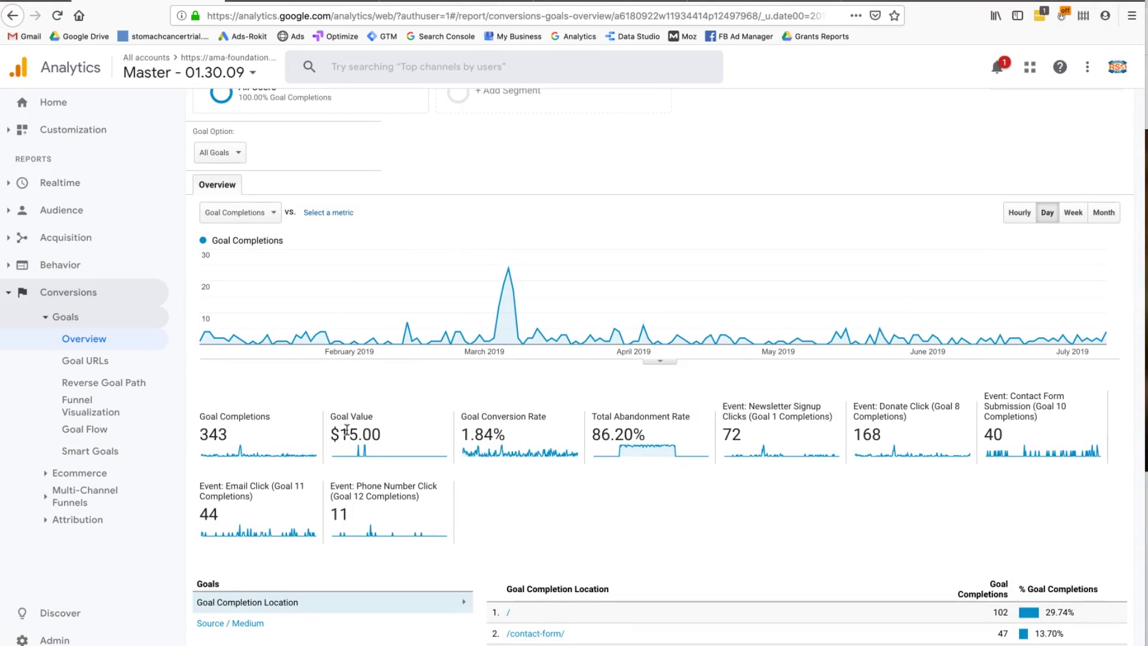
pyautogui.doubleClick(483, 434)
pyautogui.scroll(-1, 619, 471)
pyautogui.scroll(-2, 620, 476)
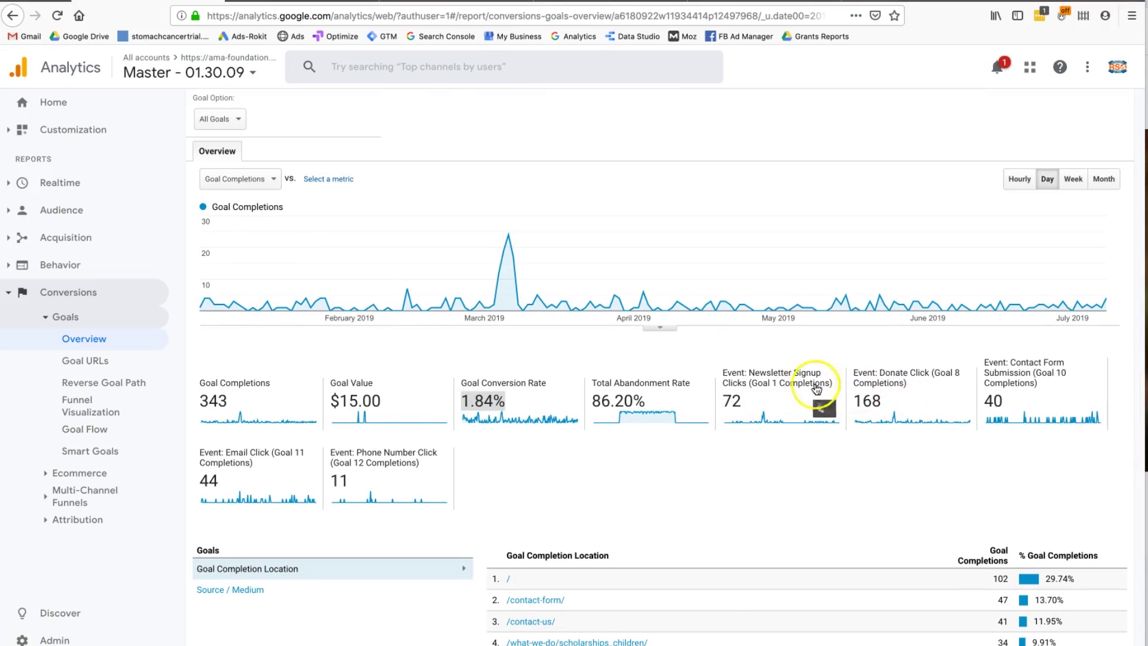
pyautogui.scroll(-5, 302, 424)
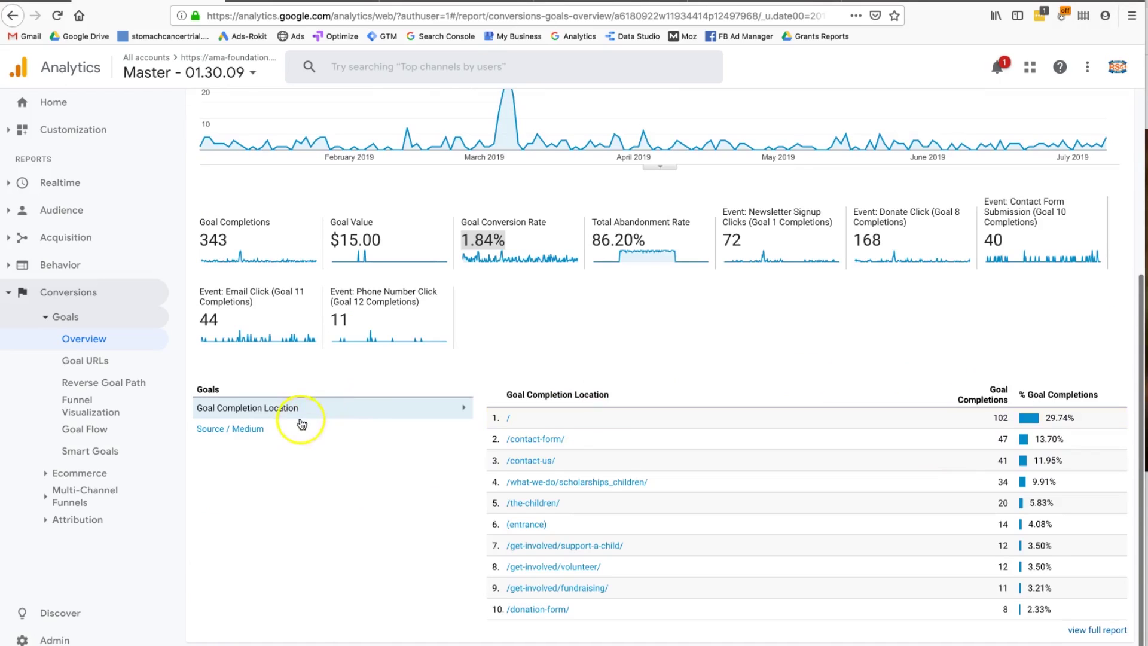
pyautogui.click(257, 429)
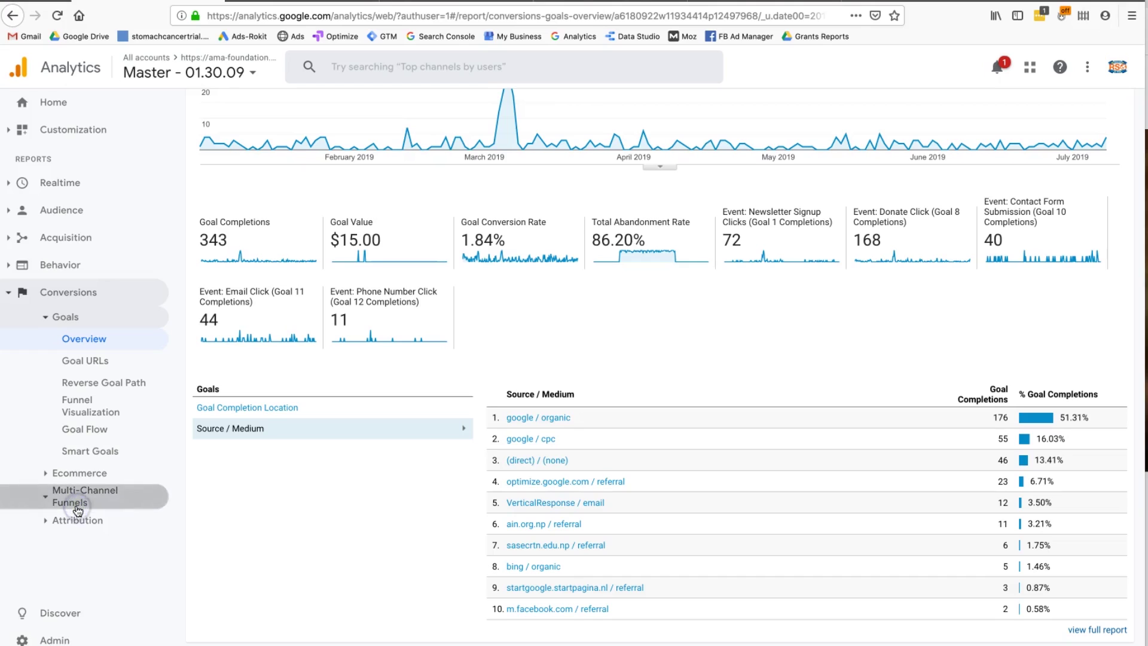
# - Open the Assisted Conversions report from the Multi-Channel Funnels group
pyautogui.click(76, 508)
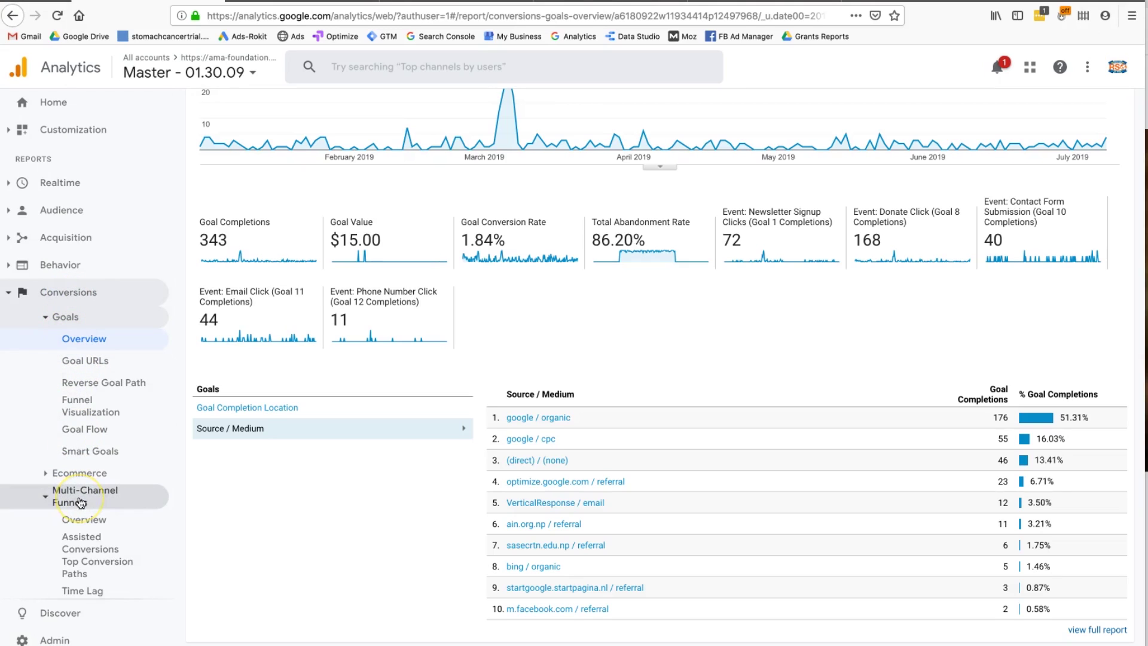
pyautogui.scroll(-1, 78, 499)
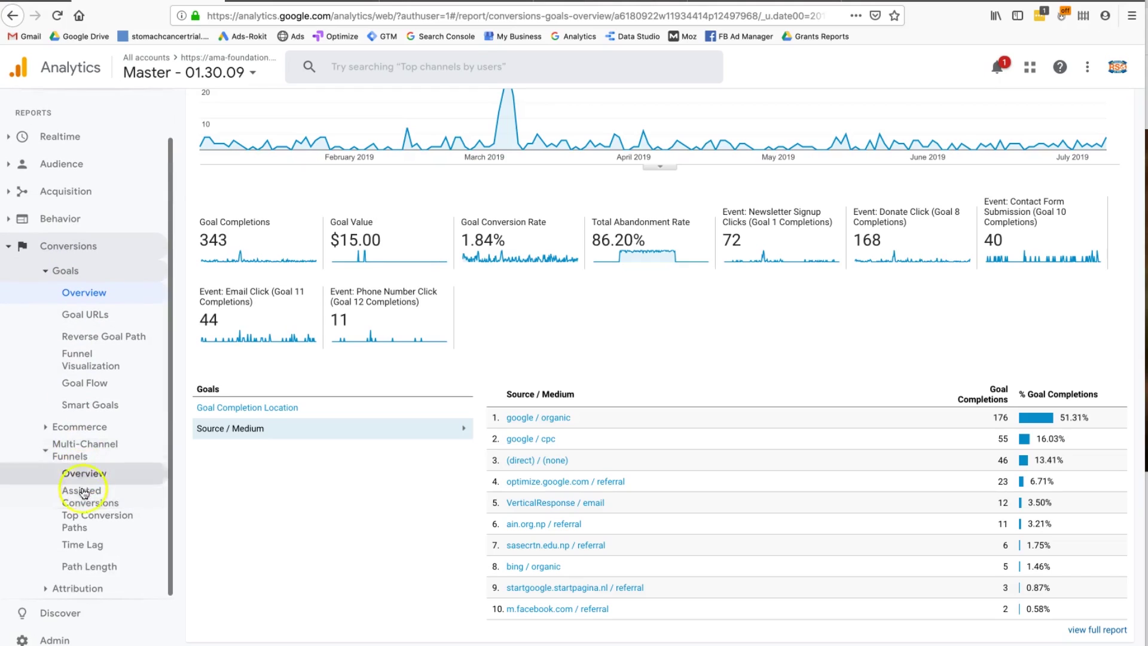
pyautogui.click(84, 496)
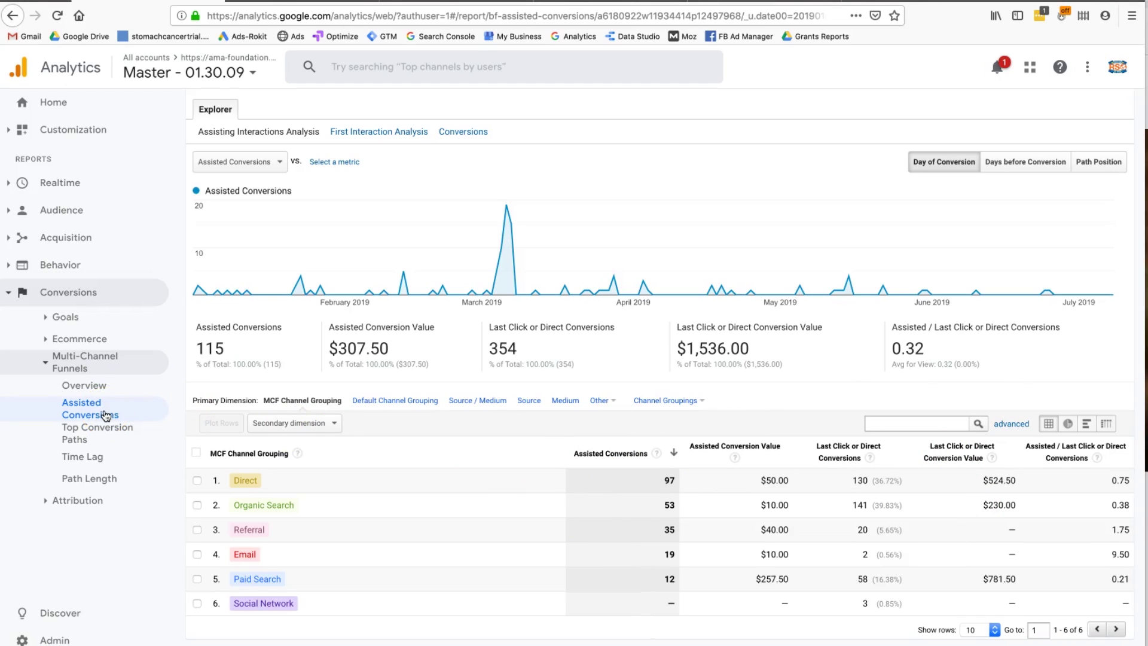
pyautogui.scroll(3, 358, 311)
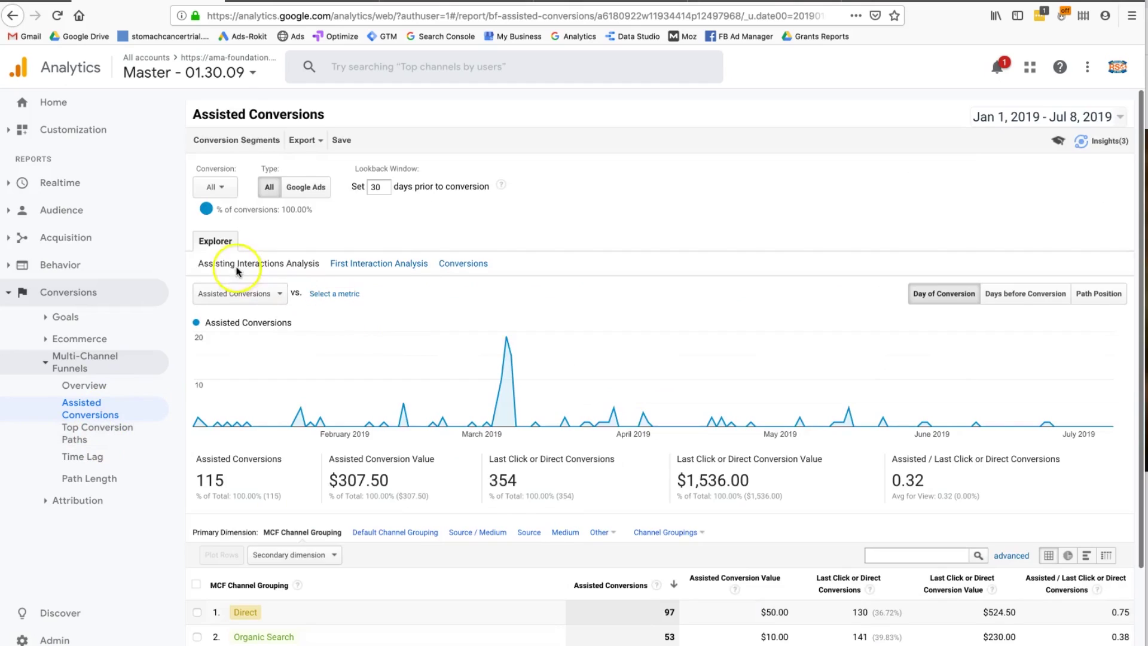
# - Try limiting the Assisted Conversions report to the Goal 8: Event: Donate Click conversion, with Ecommerce excluded
pyautogui.click(214, 187)
pyautogui.click(217, 240)
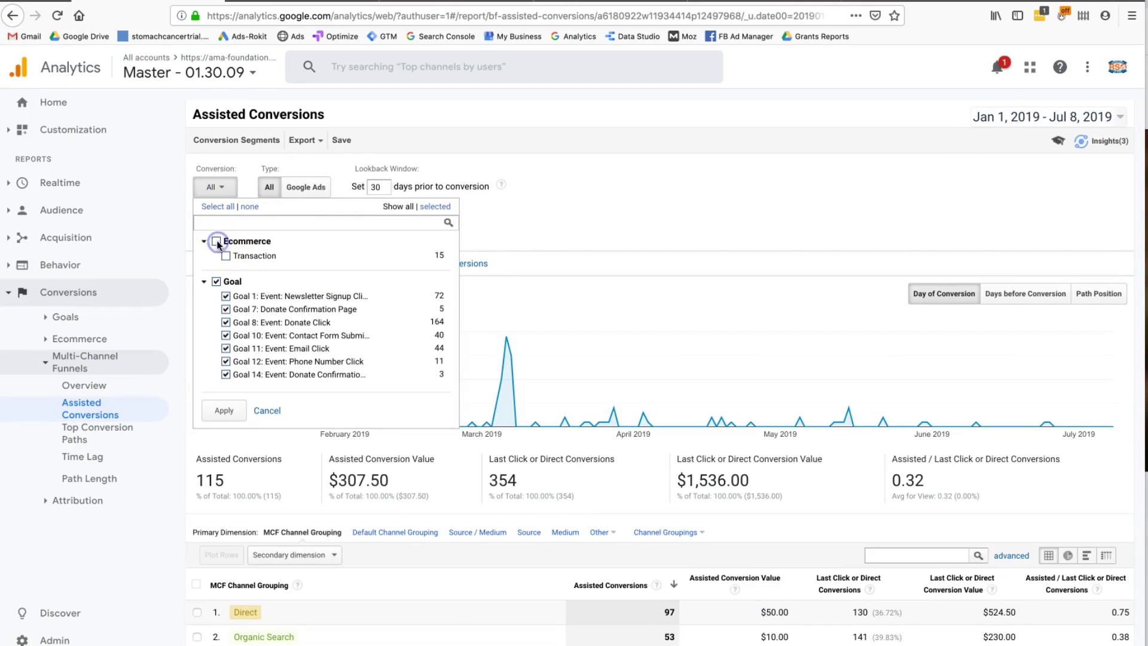
pyautogui.click(216, 281)
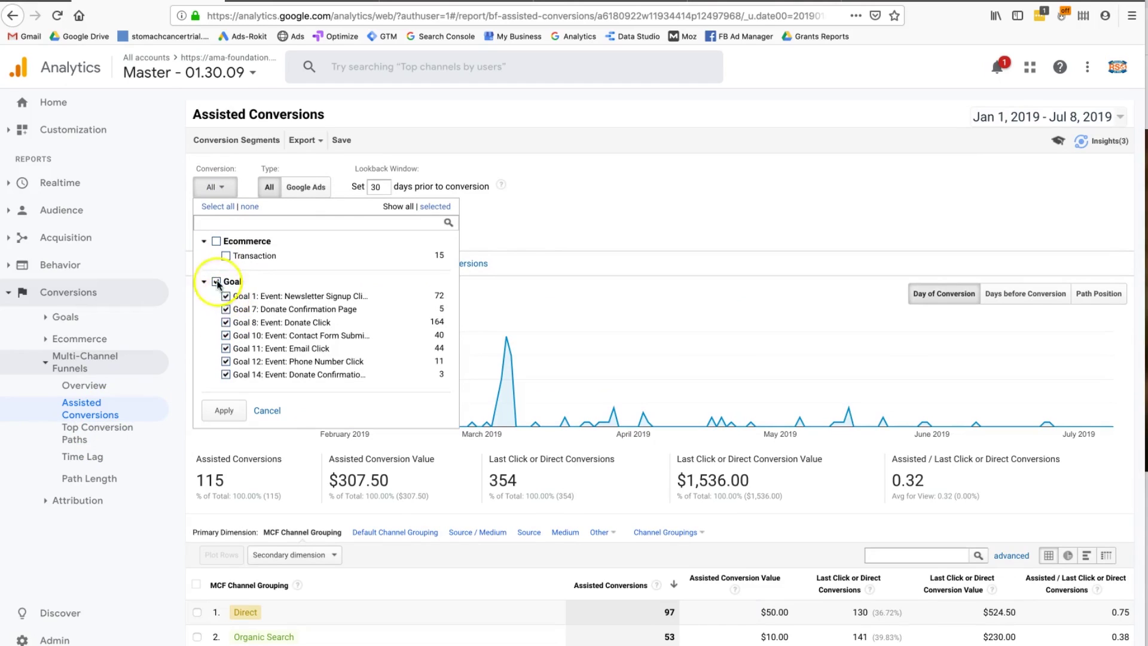
pyautogui.click(226, 322)
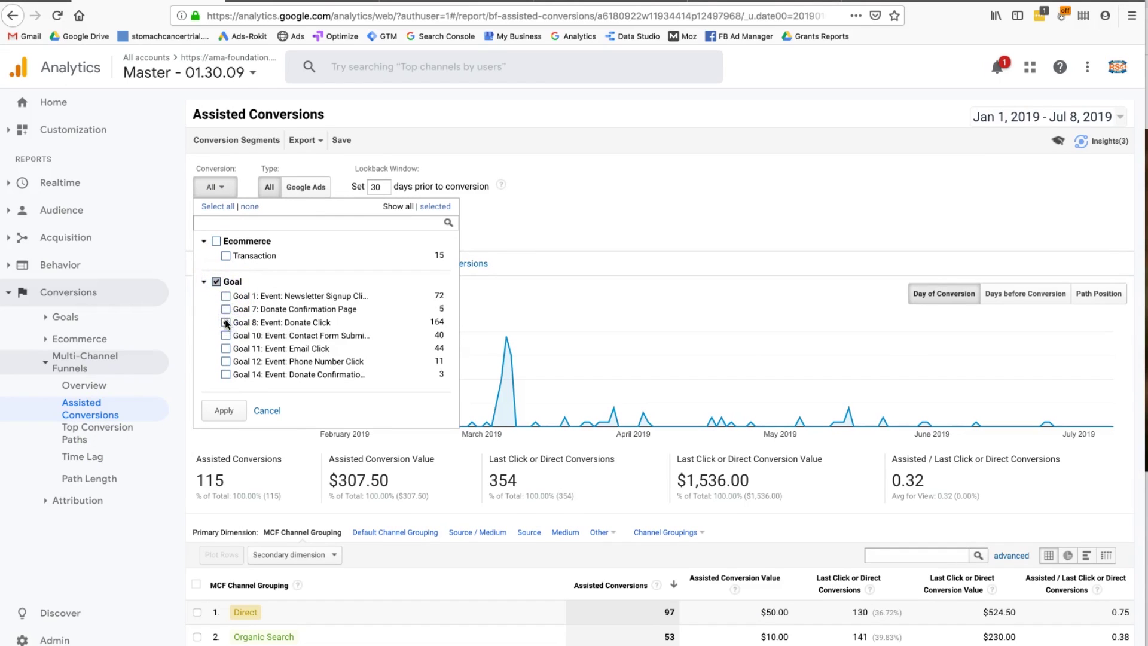
pyautogui.click(562, 257)
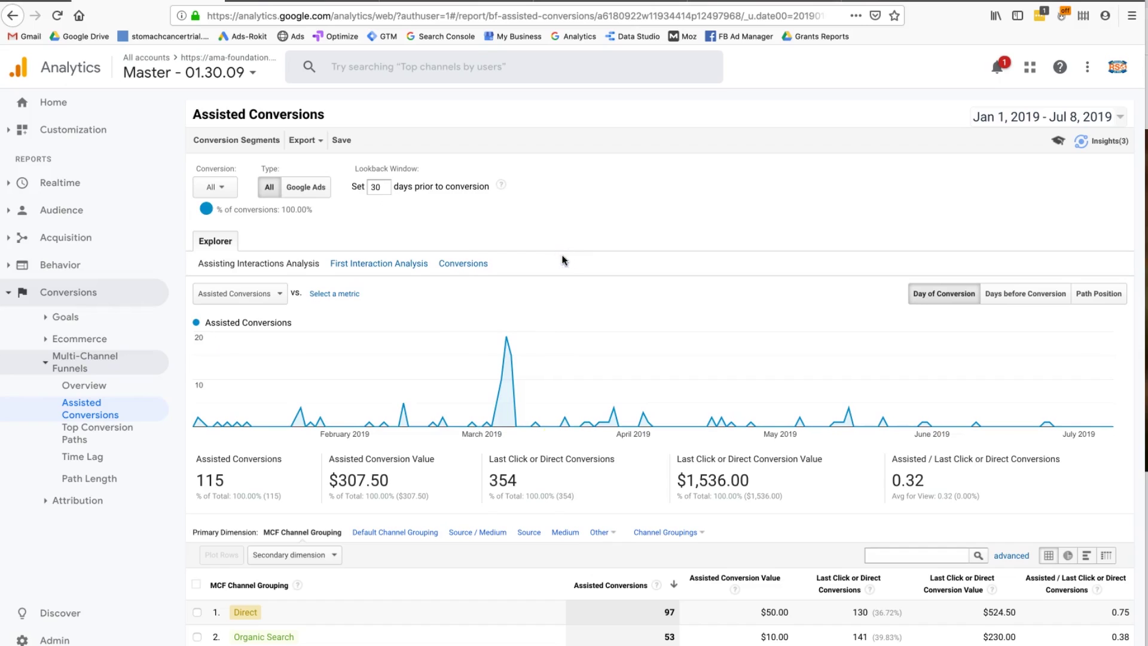
# - Examine the assisted conversions trend, totals and breakdown by MCF Channel Grouping
pyautogui.scroll(-1, 507, 511)
pyautogui.scroll(1, 627, 333)
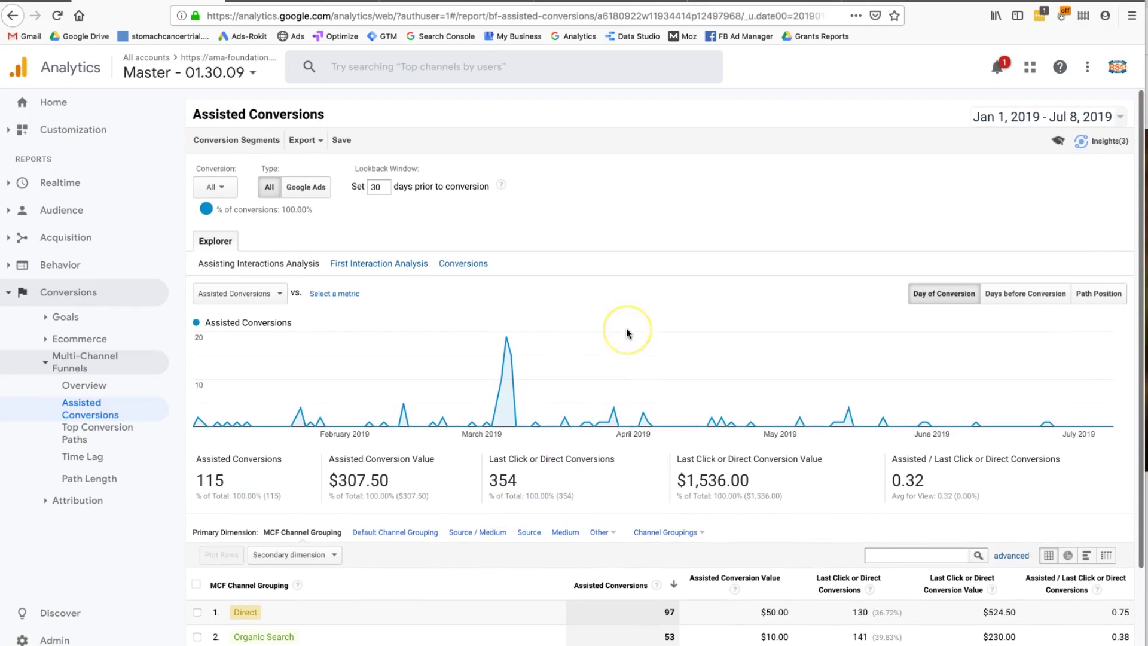
pyautogui.scroll(-1, 463, 421)
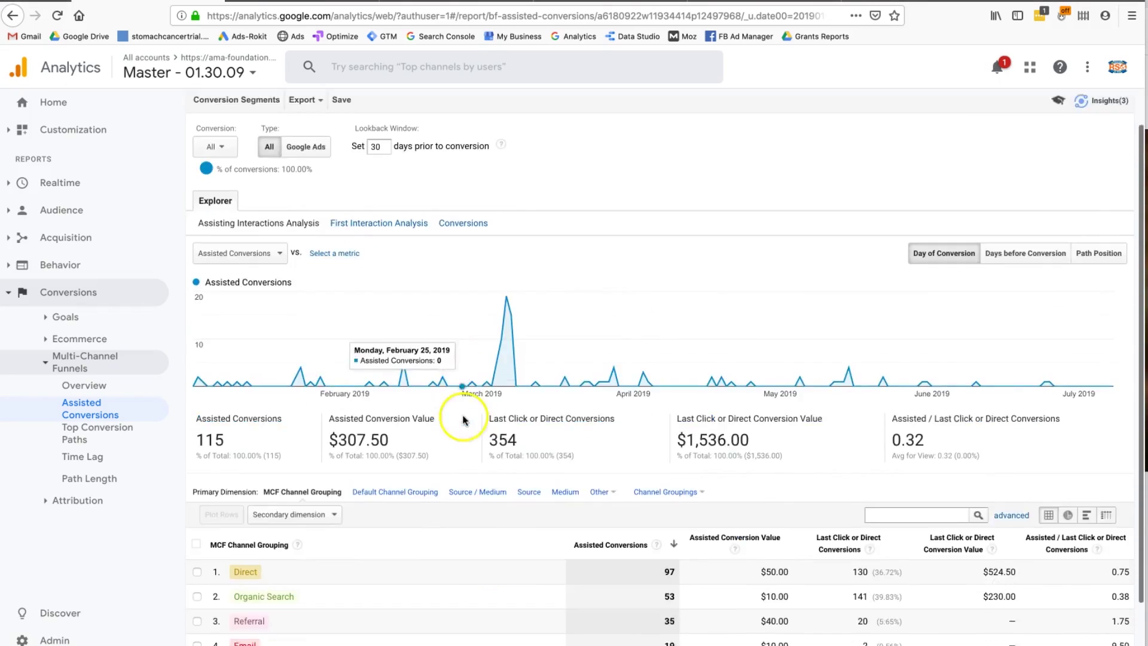
pyautogui.scroll(-2, 466, 422)
# - Open the Top Conversion Paths report and examine the channel grouping paths with their conversions and values
pyautogui.click(96, 432)
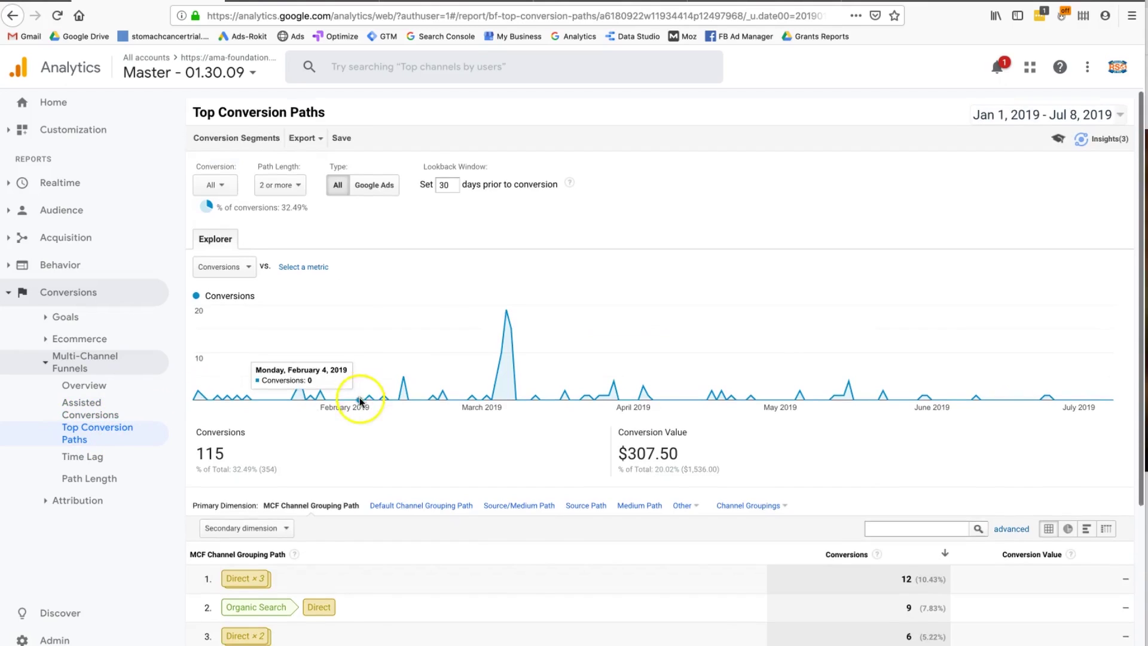
pyautogui.scroll(-3, 359, 400)
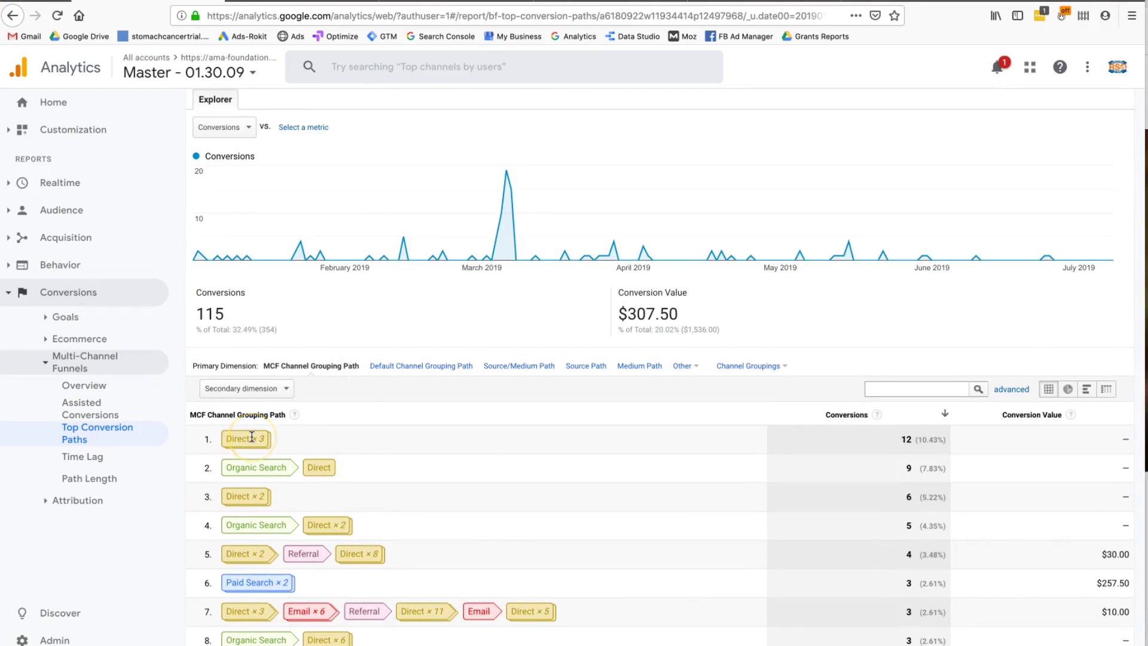
pyautogui.moveTo(252, 440); pyautogui.dragTo(274, 440)
pyautogui.click(314, 440)
pyautogui.scroll(3, 389, 456)
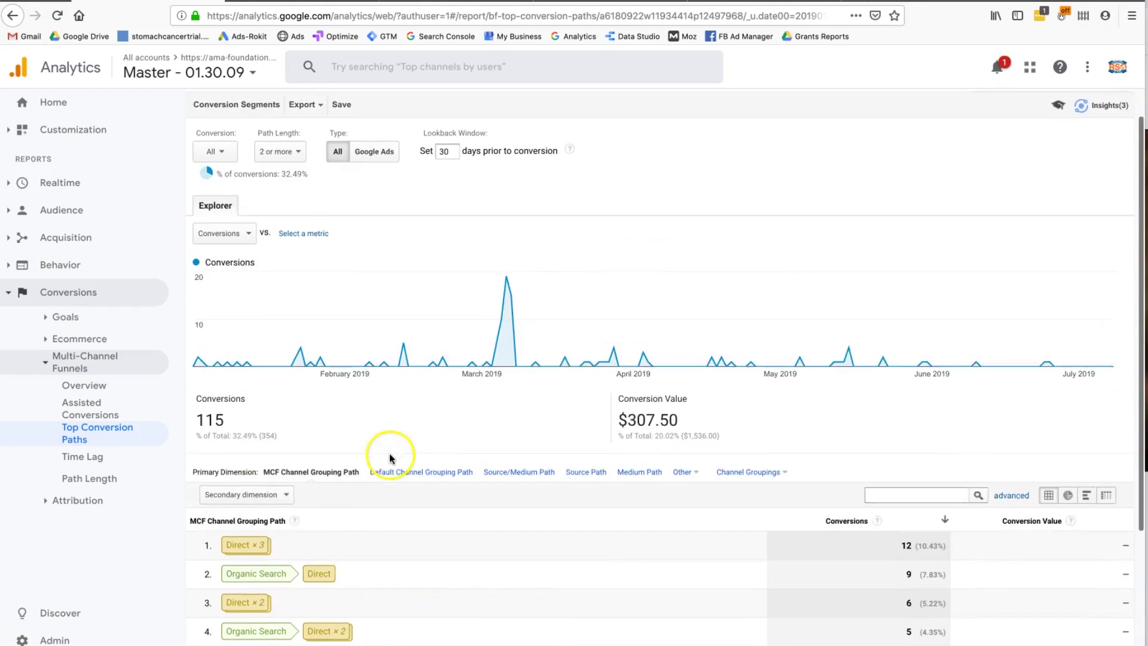
pyautogui.scroll(-5, 849, 338)
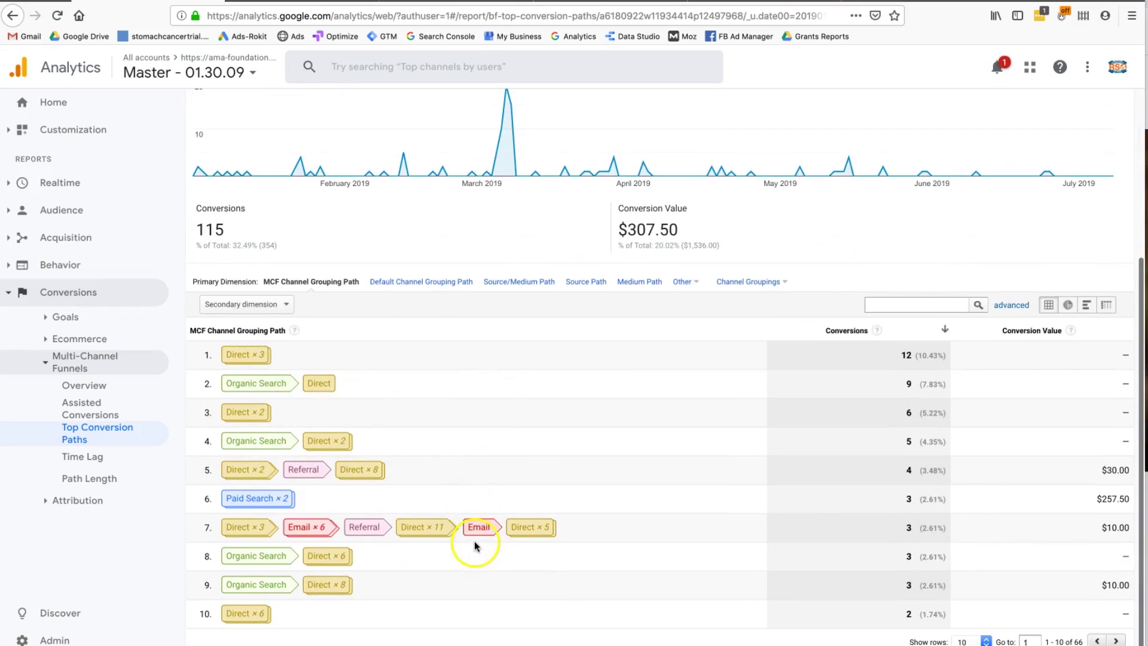
pyautogui.scroll(1, 475, 540)
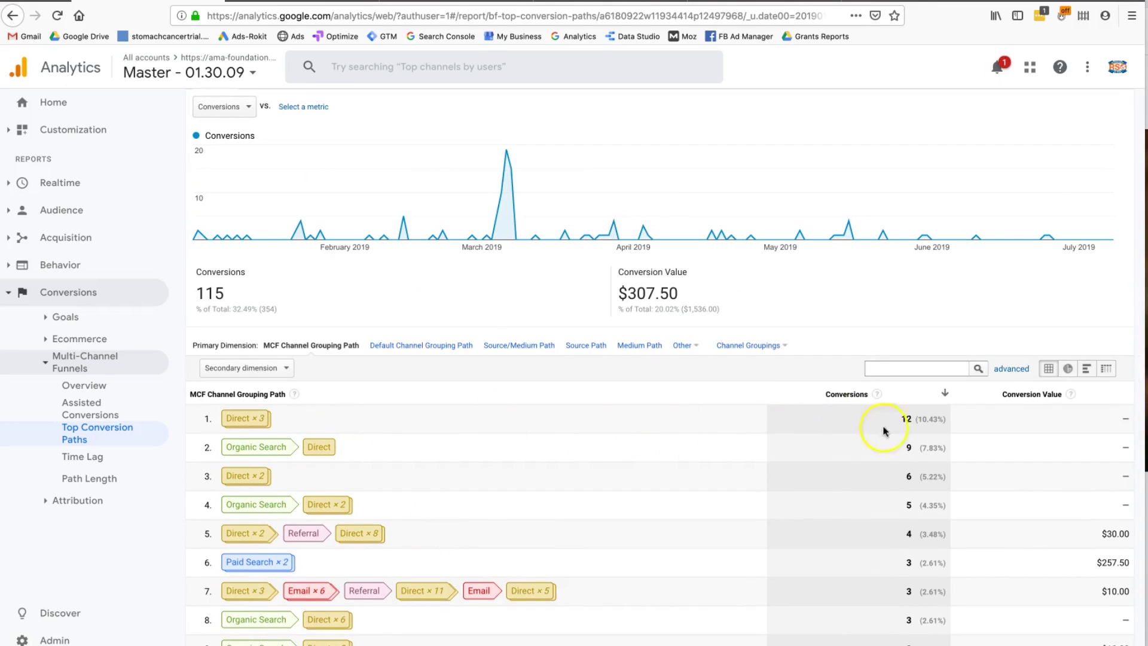
# - List the Ecommerce and Goal conversion types available for filtering Top Conversion Paths, leaving the selection at All
pyautogui.scroll(3, 881, 430)
pyautogui.click(229, 199)
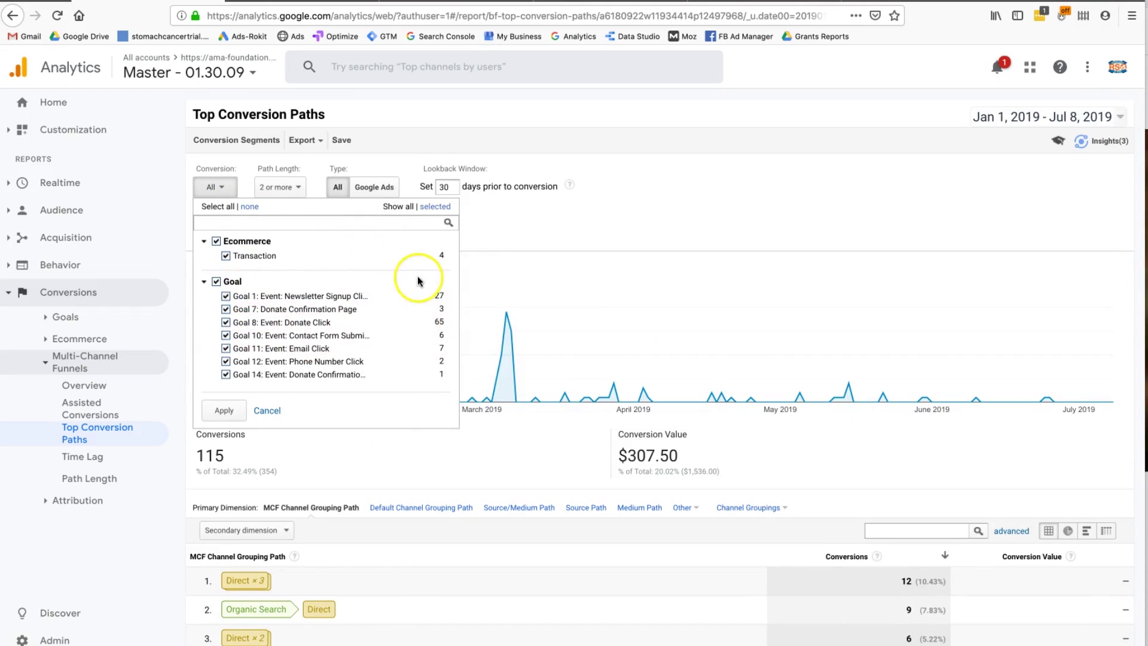
pyautogui.click(610, 291)
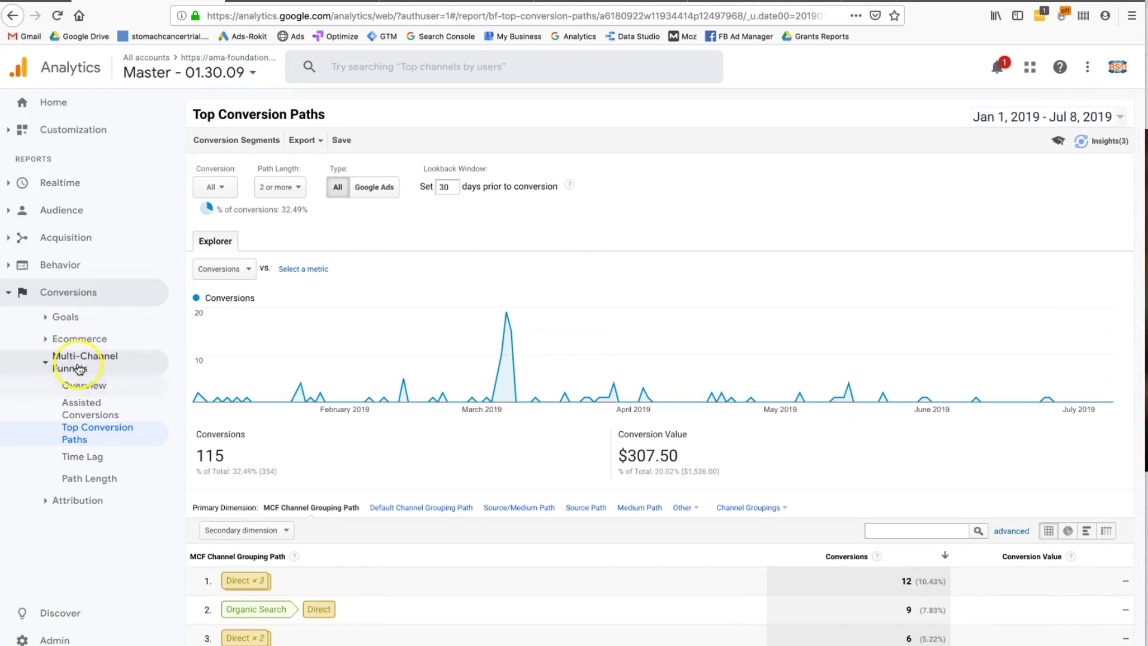
# - Open the Time Lag report and examine the conversions recorded at 0, 1 and 2 days of lag
pyautogui.click(91, 459)
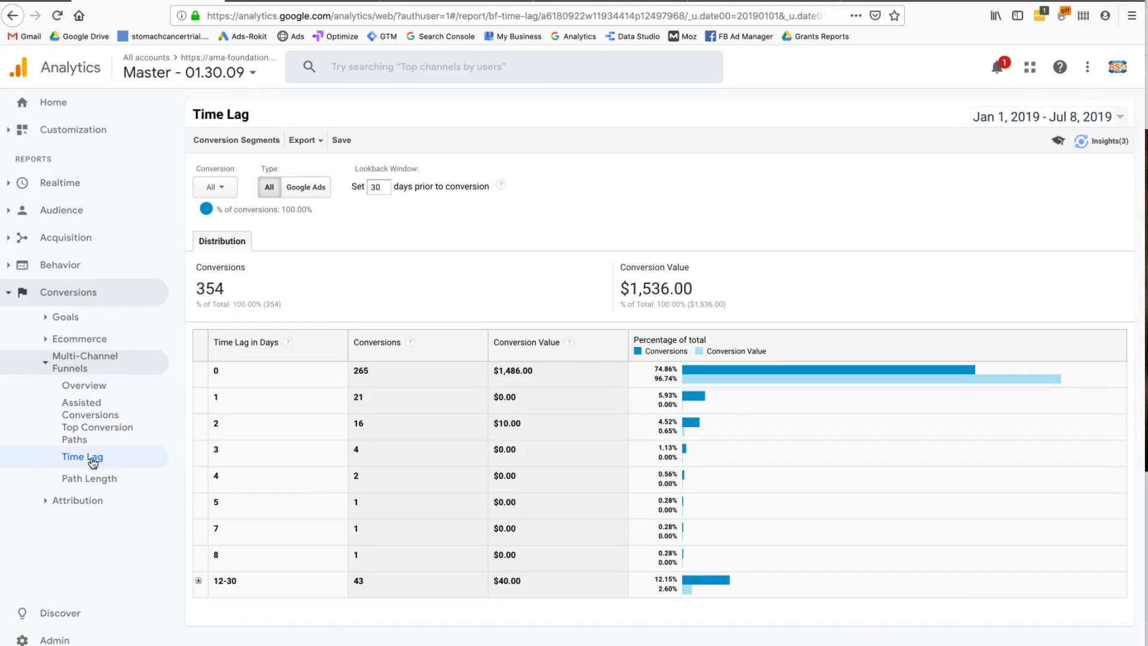
pyautogui.moveTo(360, 373); pyautogui.dragTo(400, 375)
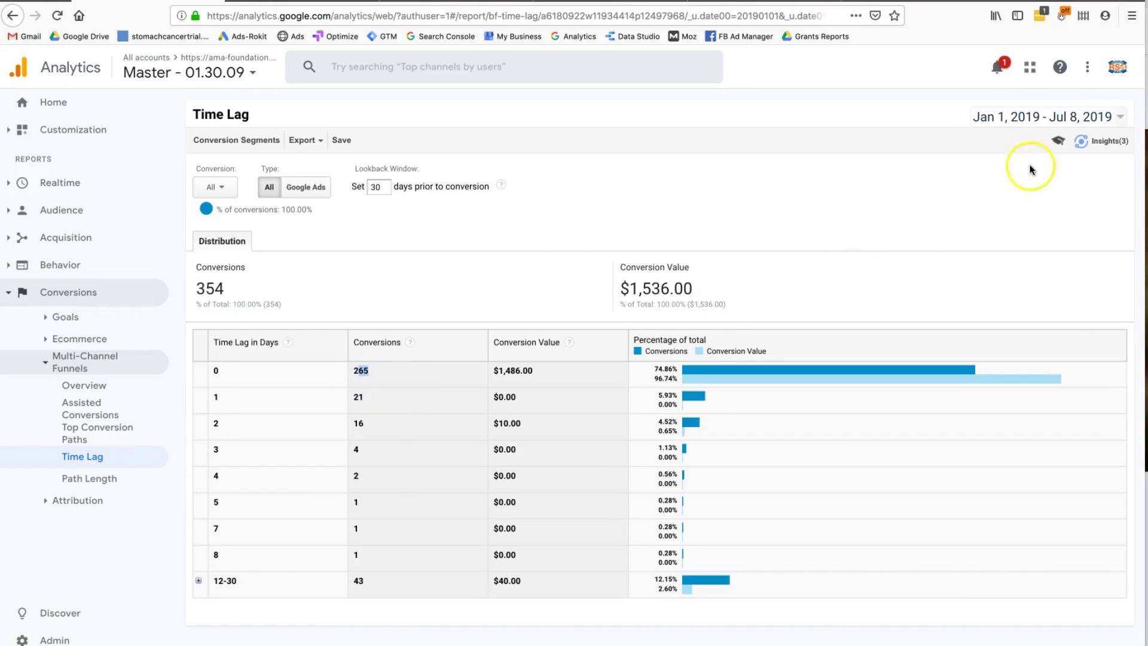
pyautogui.click(214, 372)
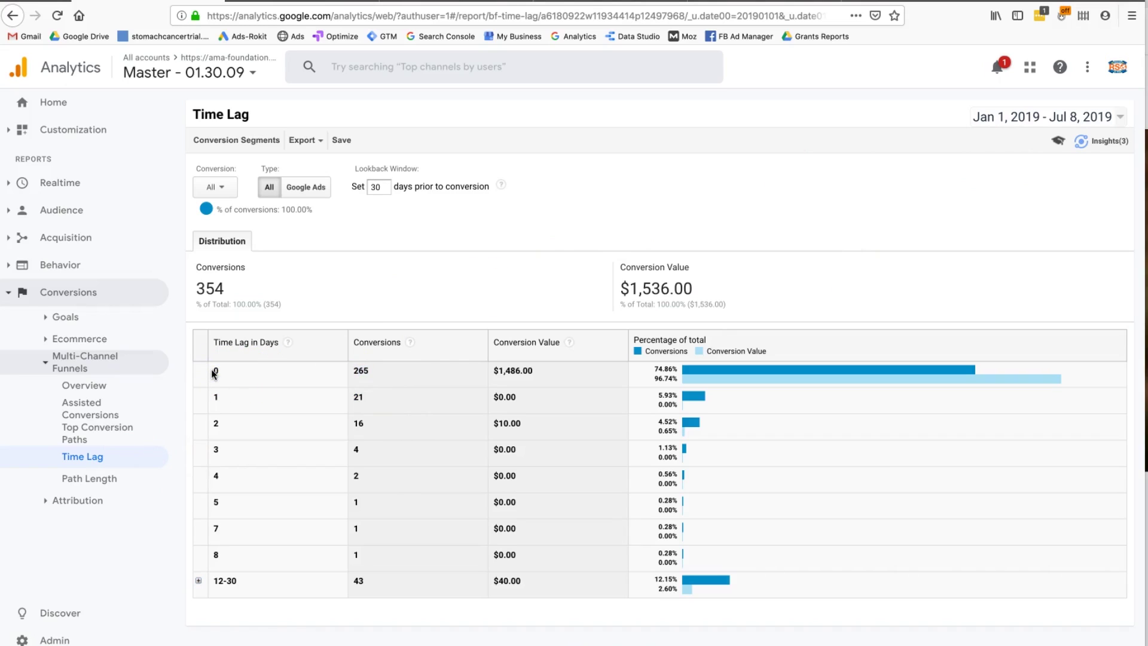
pyautogui.click(358, 397)
pyautogui.doubleClick(358, 422)
pyautogui.click(86, 429)
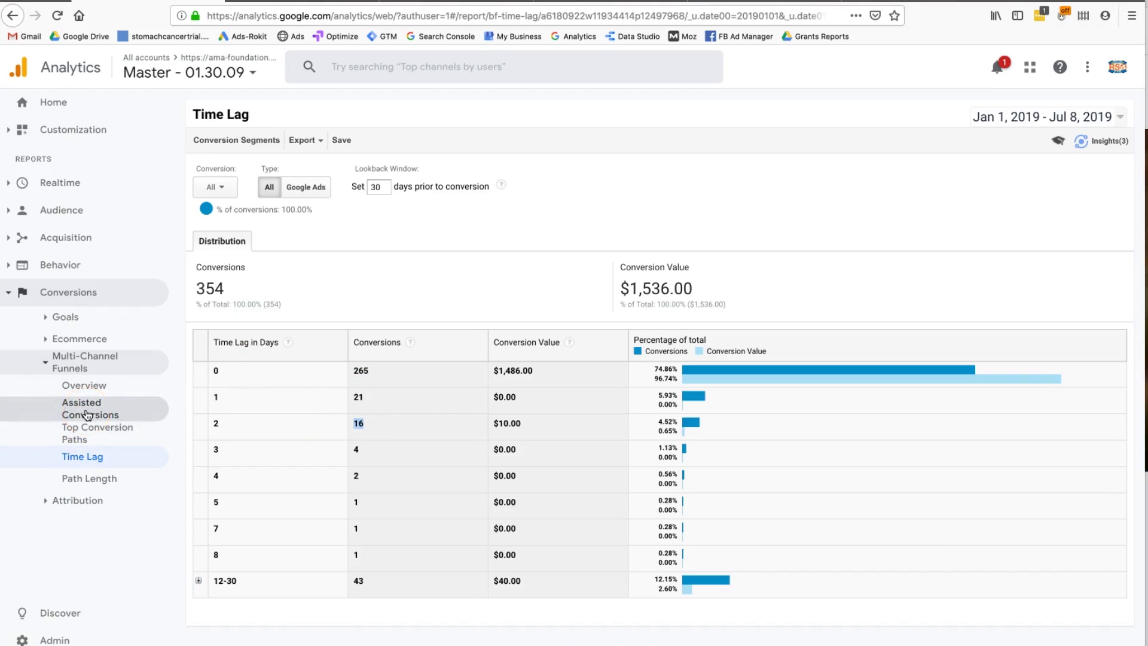
pyautogui.click(77, 359)
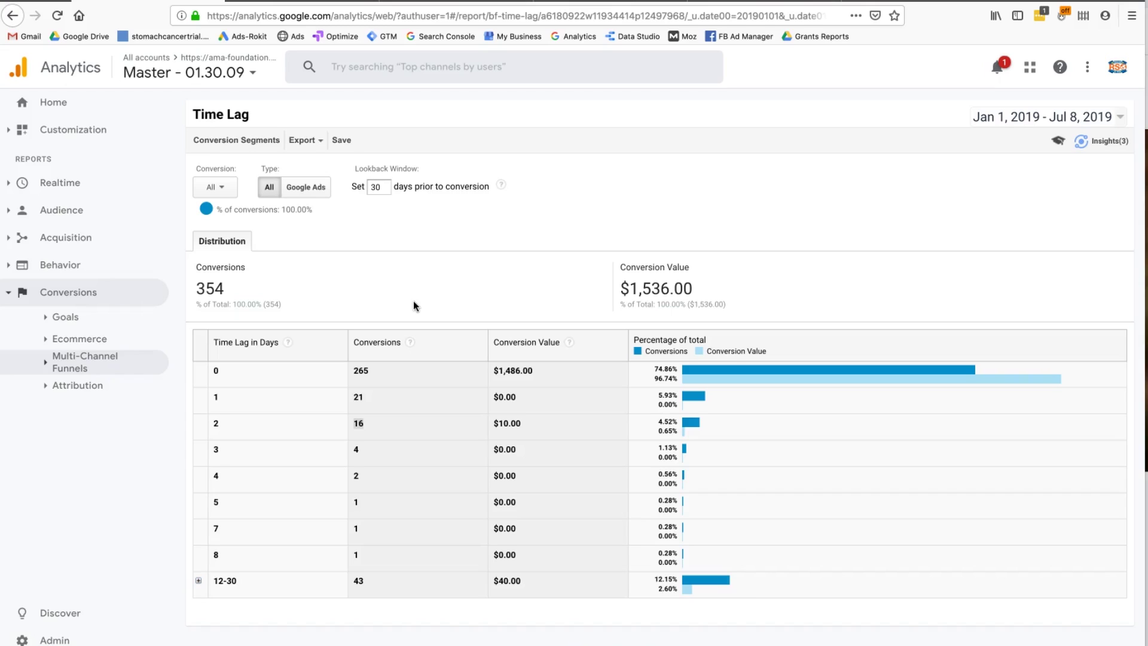
pyautogui.click(65, 317)
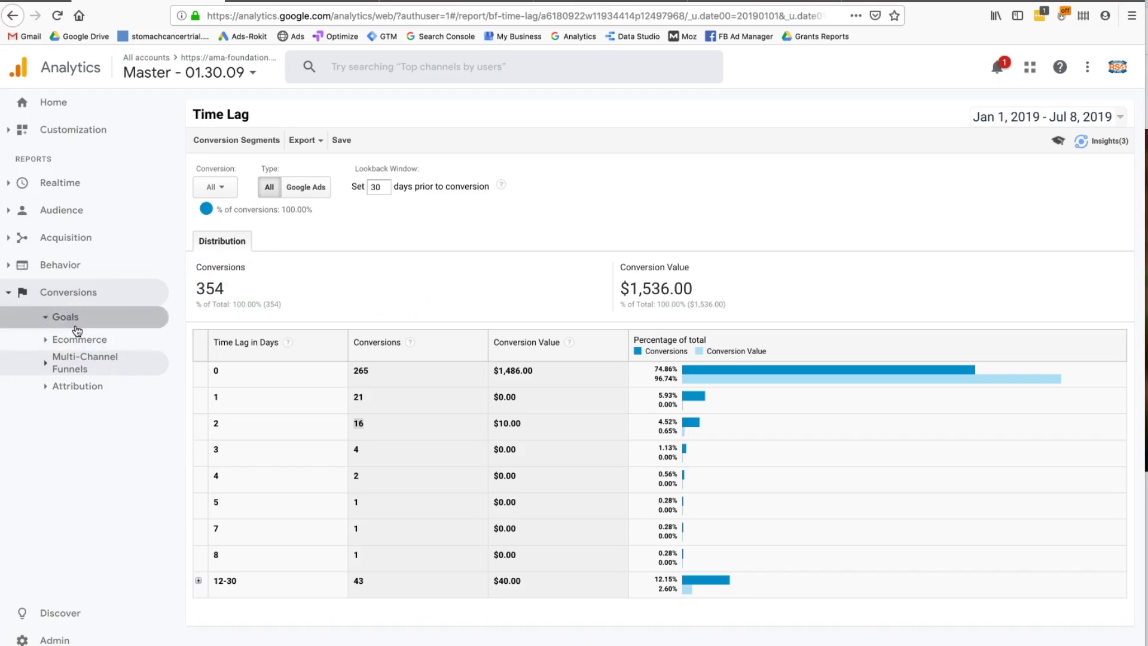
pyautogui.click(78, 338)
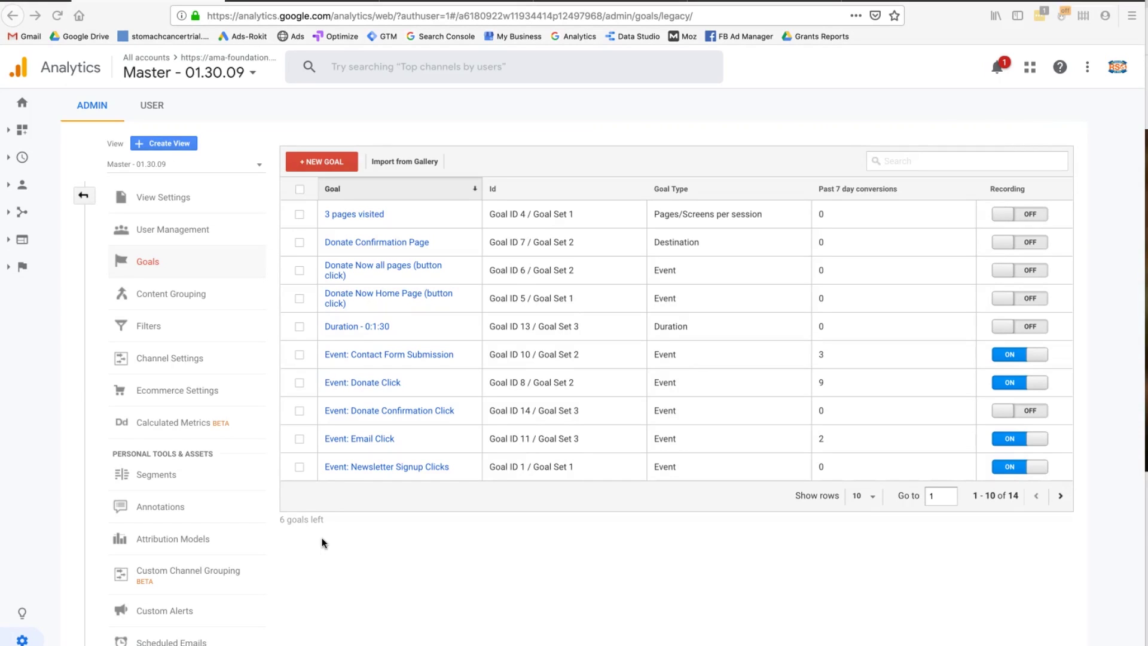
# - Open the gallery for importing goals into the Master - 01.30.09 view from its goals list
pyautogui.click(404, 162)
pyautogui.click(519, 268)
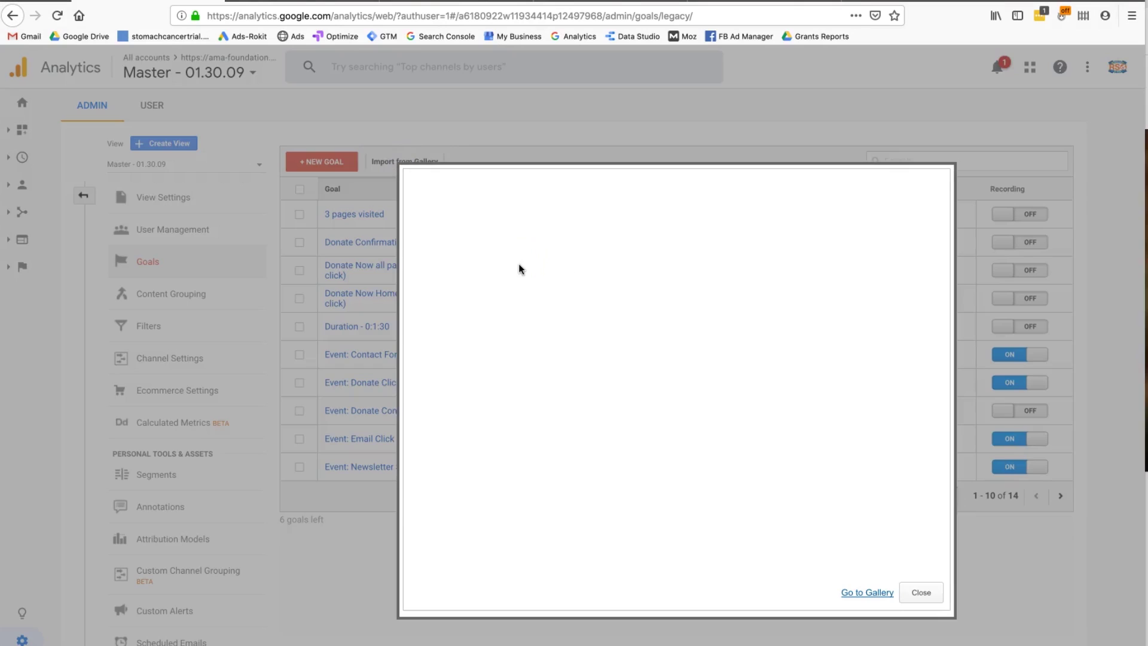
pyautogui.click(540, 274)
pyautogui.click(599, 303)
pyautogui.click(644, 299)
pyautogui.click(714, 408)
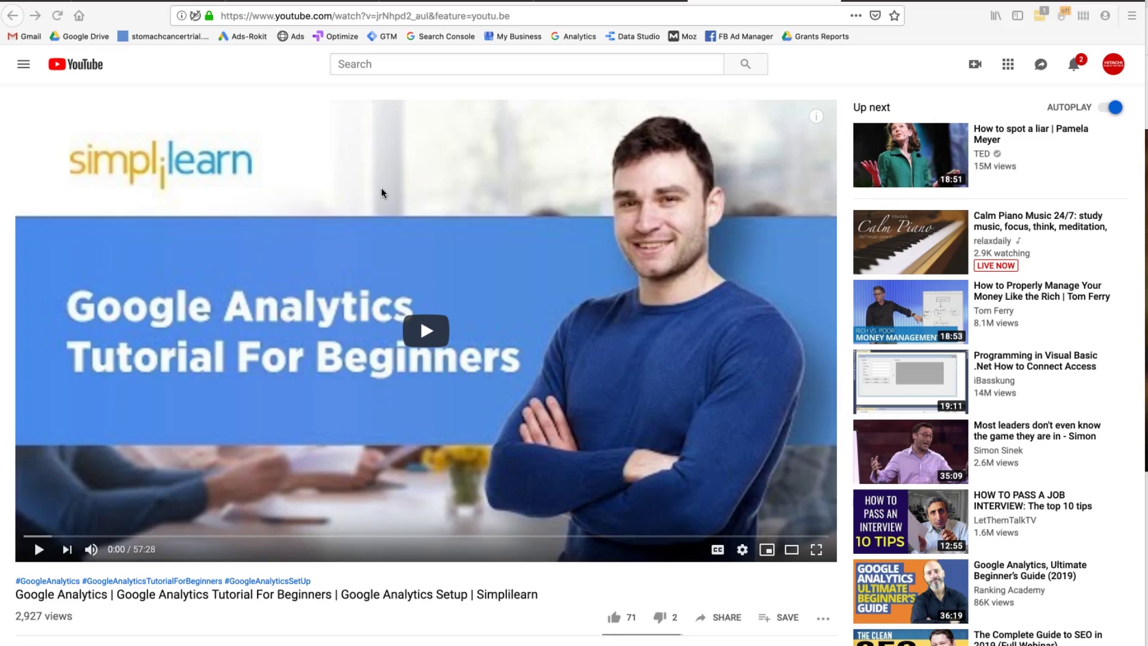
pyautogui.click(371, 215)
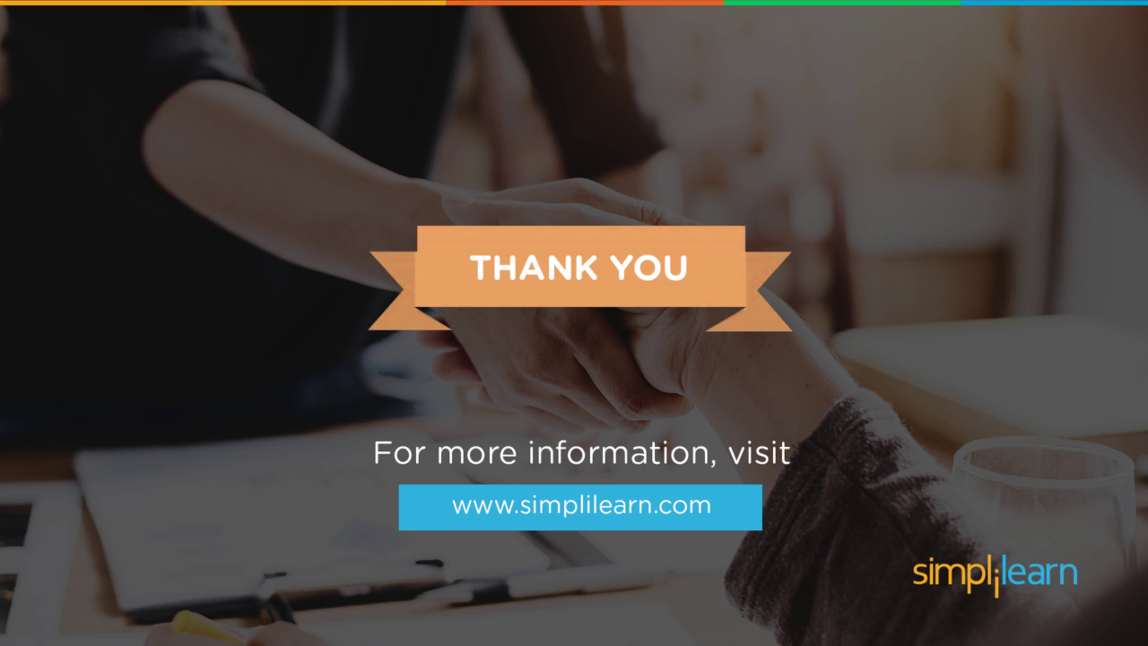